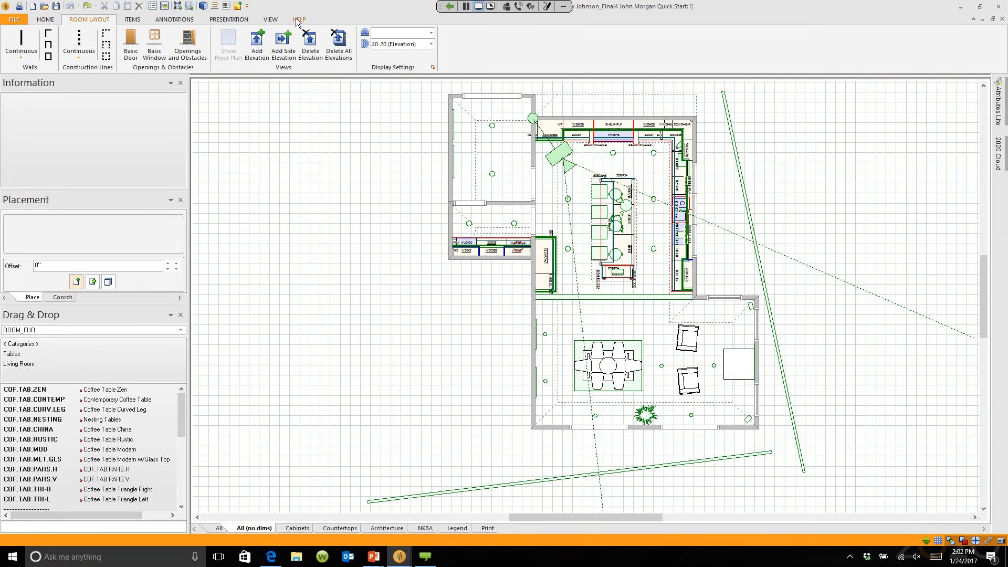
# Step: Launch the 2020 Design training videos from the HELP ribbon
pyautogui.click(298, 19)
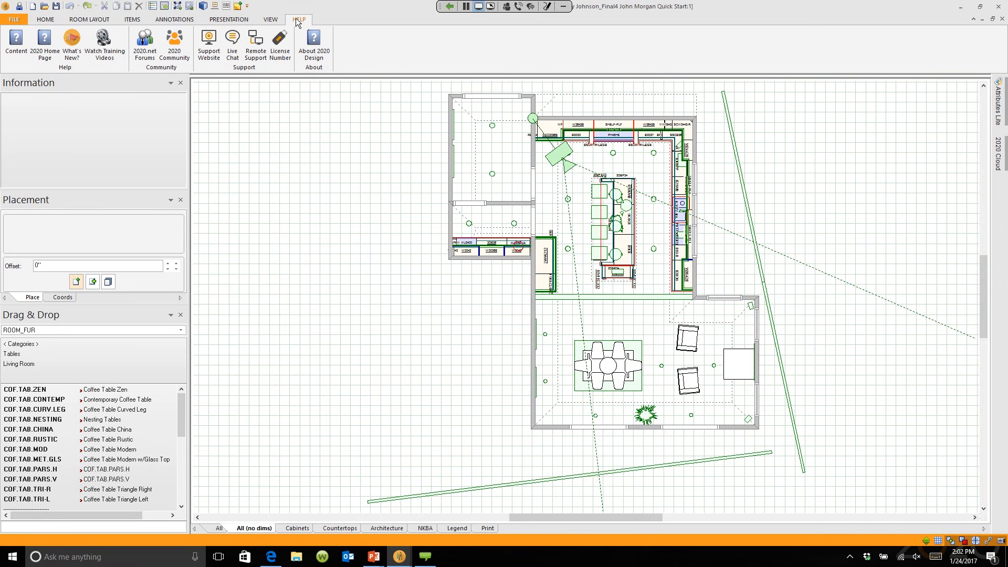
pyautogui.click(105, 46)
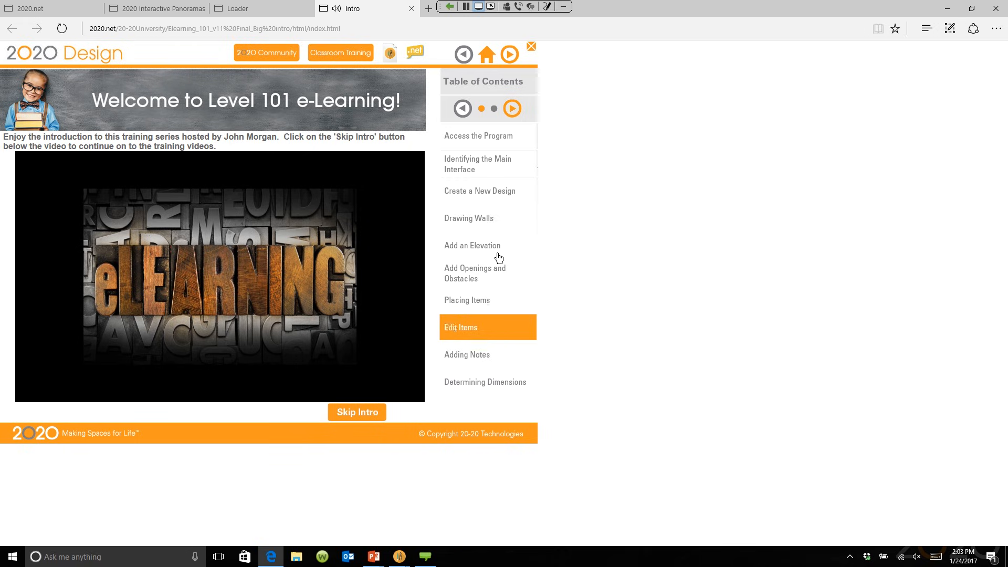
# Step: Open the Modifying Countertops lesson under Draw / Edit Countertops and skip its video to 0:29
pyautogui.click(512, 109)
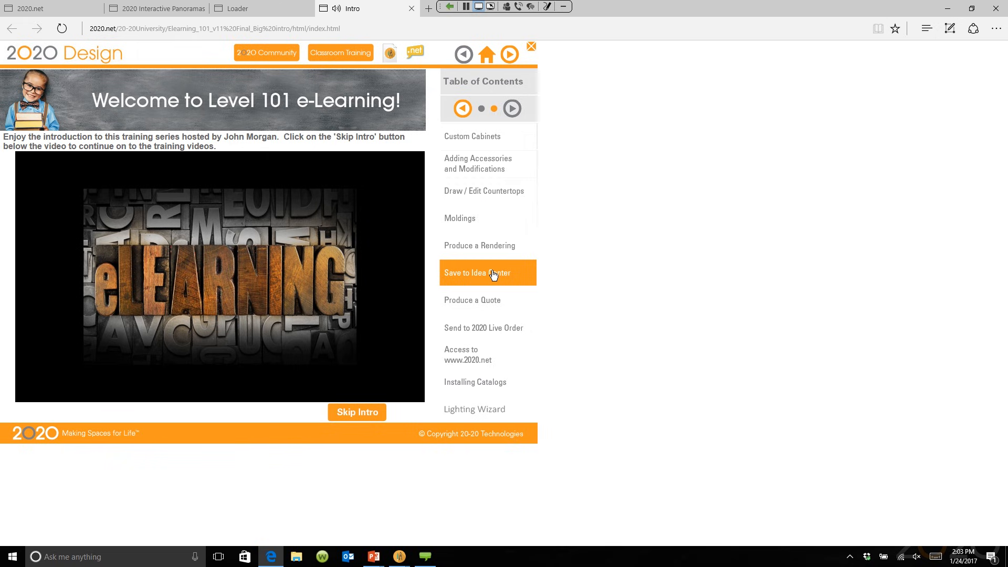
pyautogui.click(479, 192)
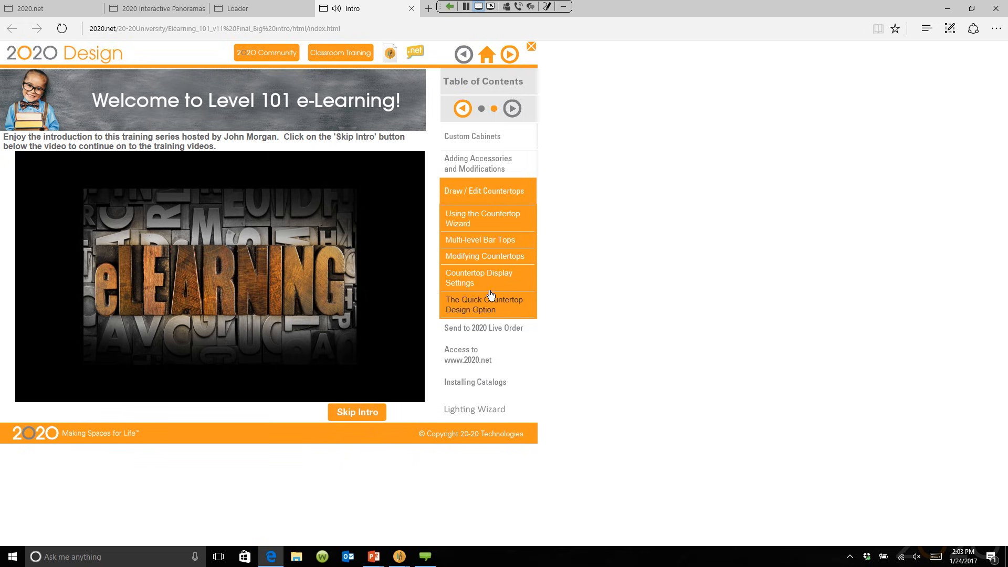
pyautogui.click(490, 255)
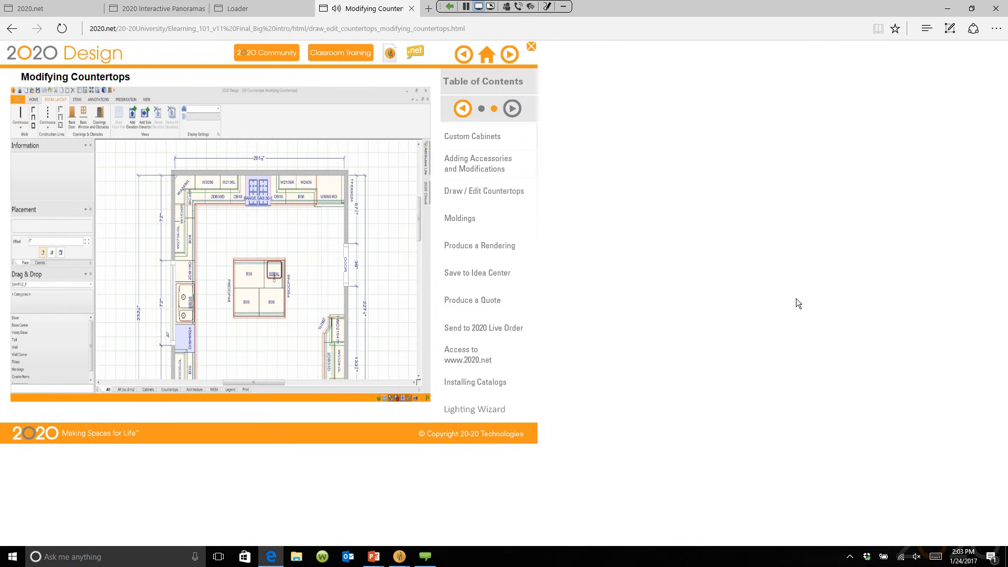
pyautogui.moveTo(220, 293)
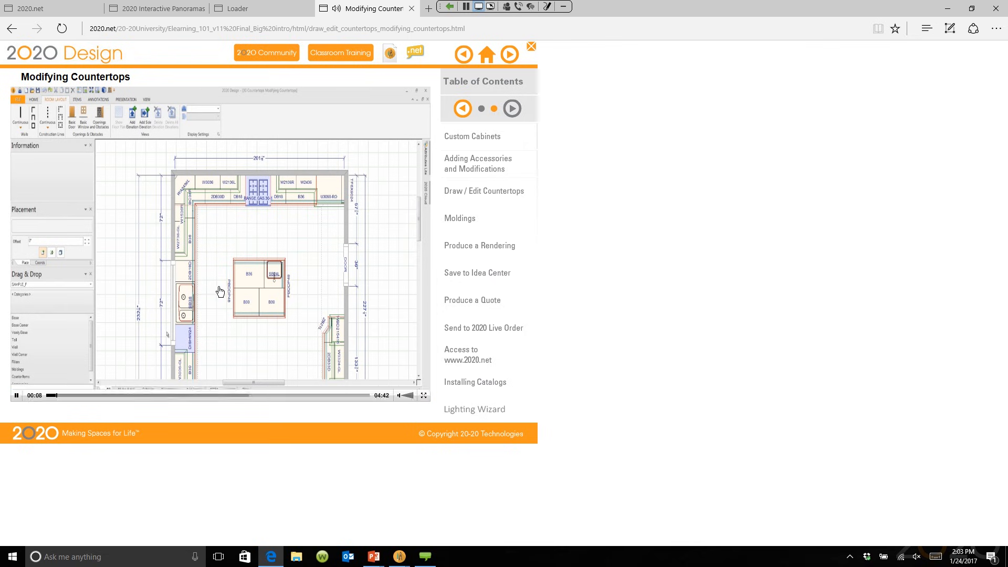
pyautogui.click(79, 396)
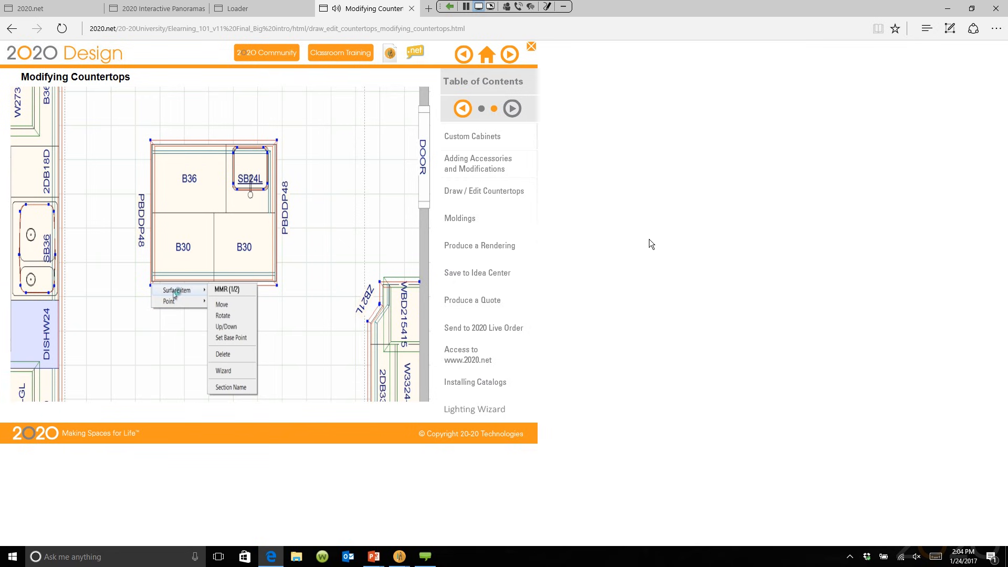
# Step: Close the countertop lesson tab, return to the 2020 Design plan, then bring up the PowerPoint slide show
pyautogui.click(411, 9)
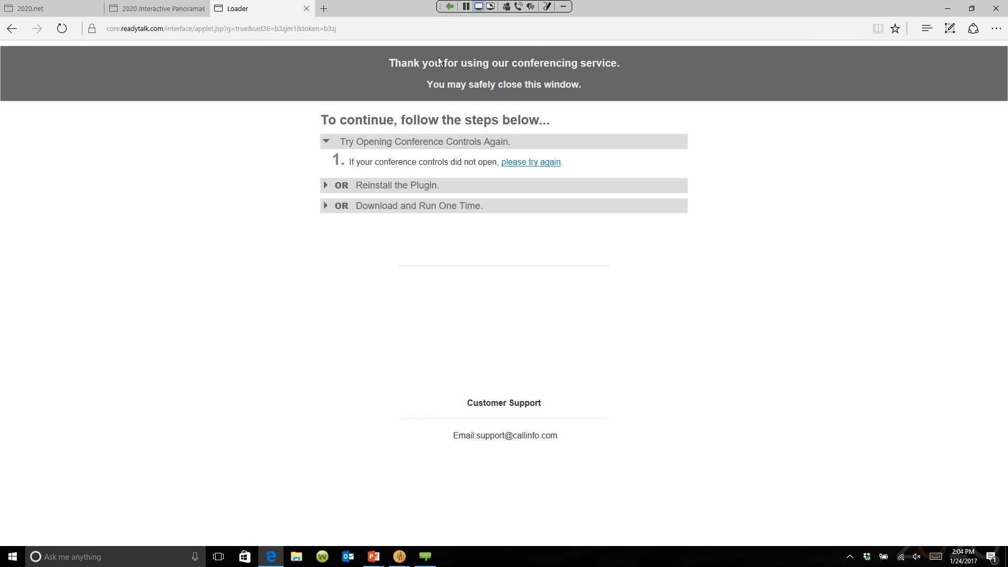
pyautogui.moveTo(396, 547)
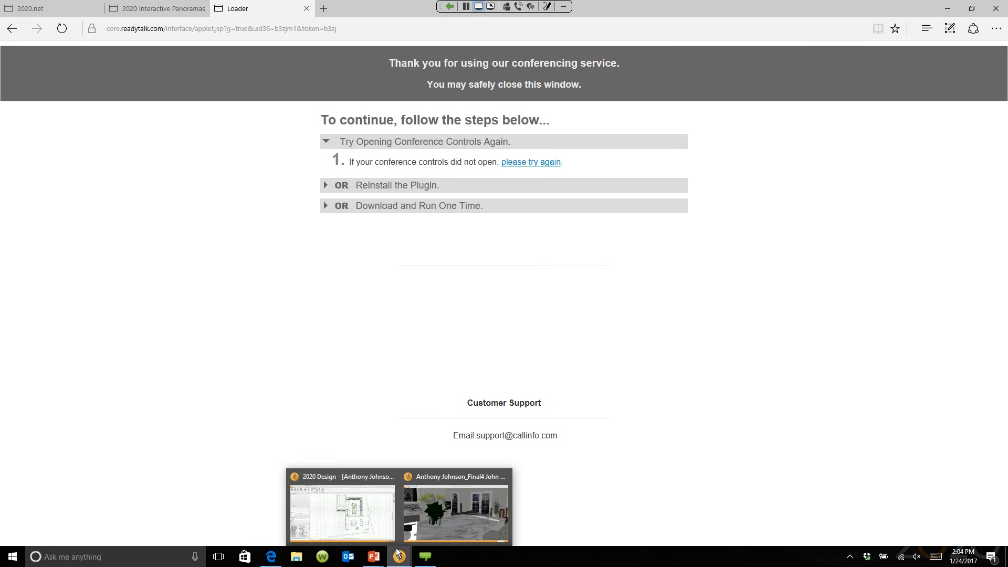
pyautogui.click(377, 516)
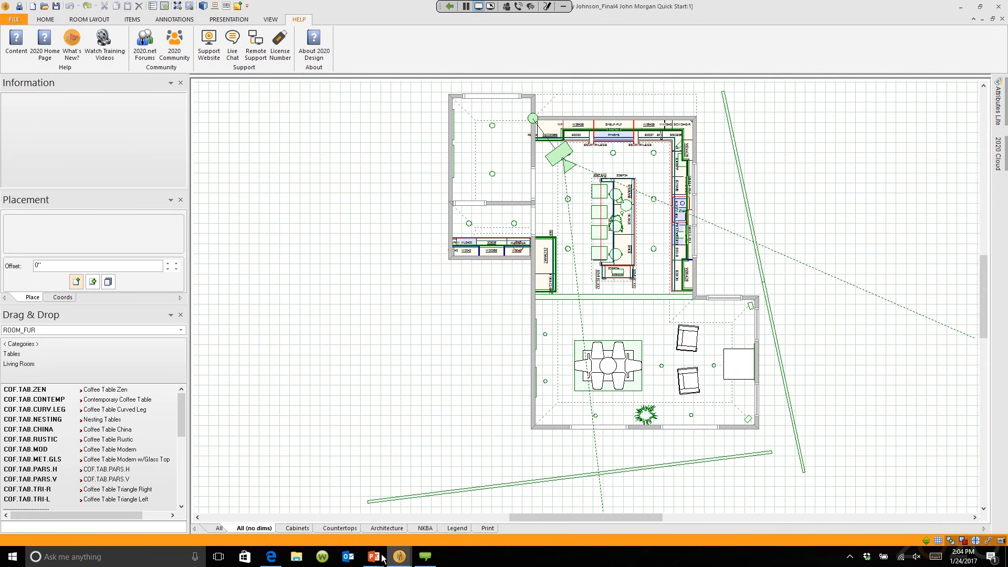
pyautogui.moveTo(373, 556)
pyautogui.click(412, 522)
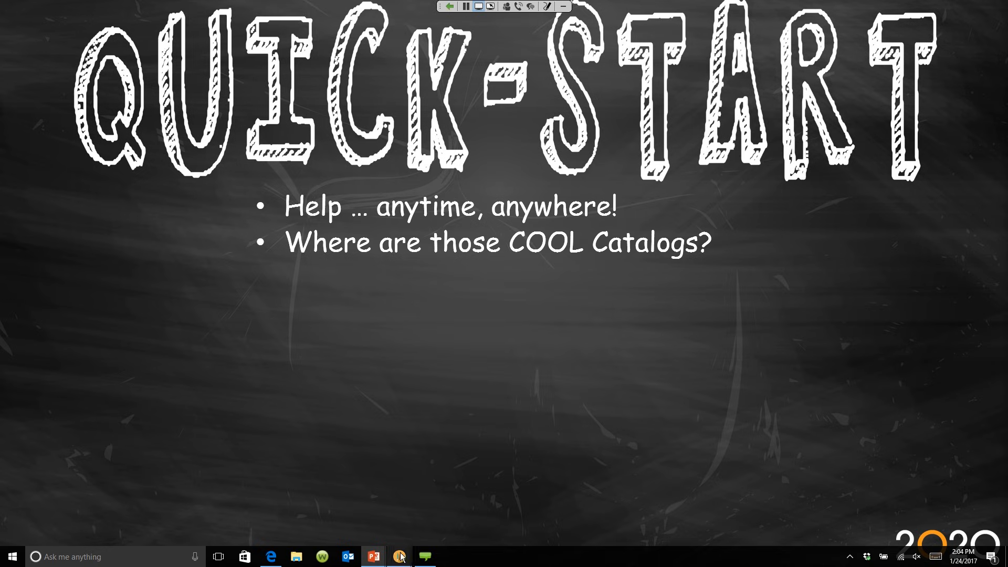
# Step: Return to the 2020 Design floor plan and open the Drag & Drop catalog list
pyautogui.moveTo(400, 555)
pyautogui.click(369, 502)
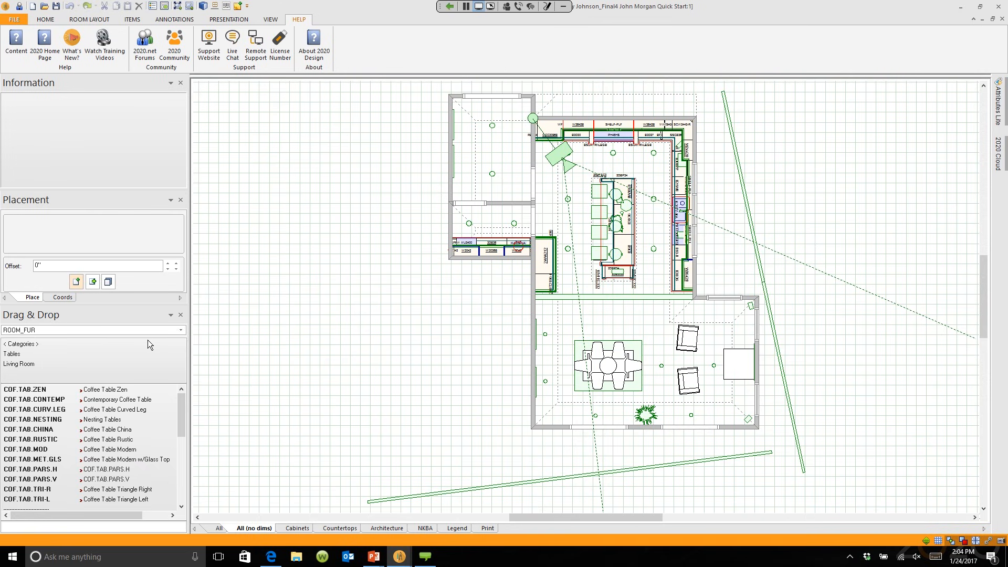
pyautogui.click(180, 330)
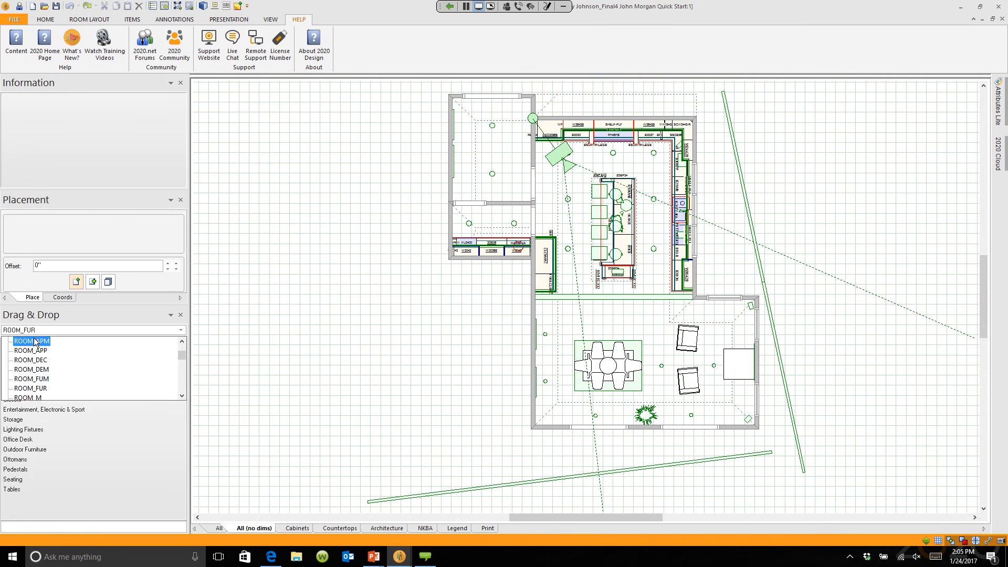
# Step: Scroll through the installed catalogs, then bring Microsoft Edge to the front
pyautogui.scroll(3, 187, 354)
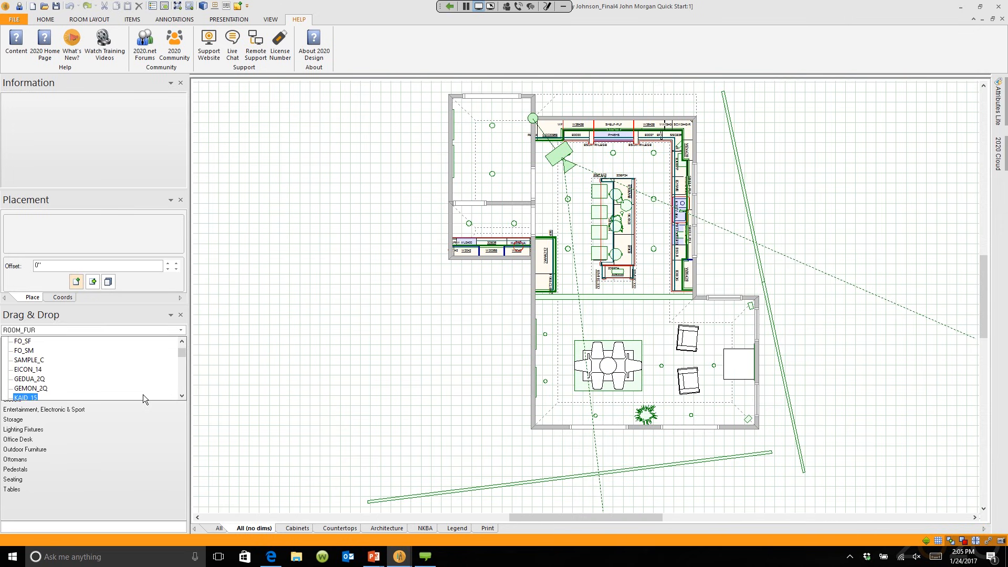
pyautogui.scroll(-1, 143, 395)
pyautogui.scroll(-3, 142, 392)
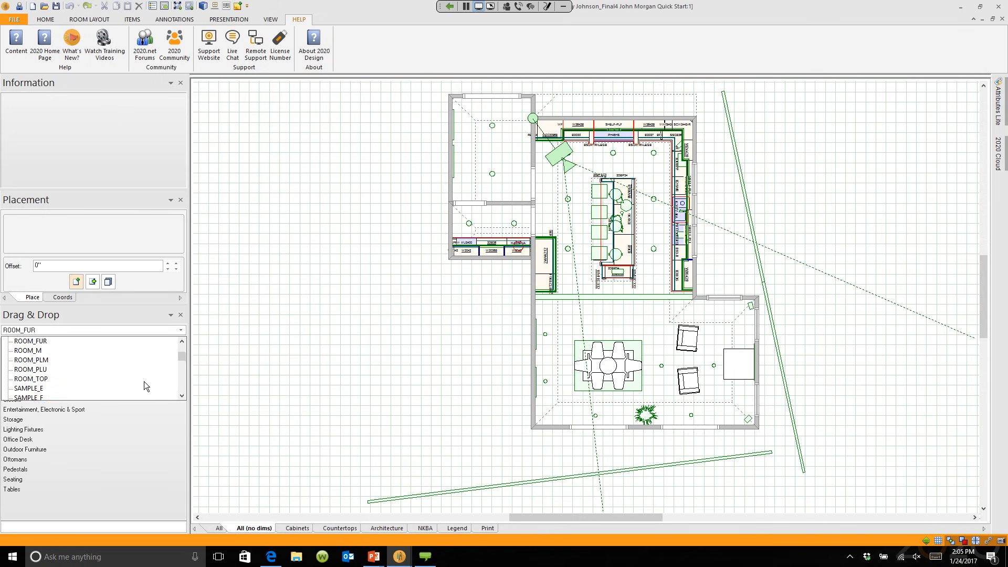
pyautogui.scroll(-2, 144, 381)
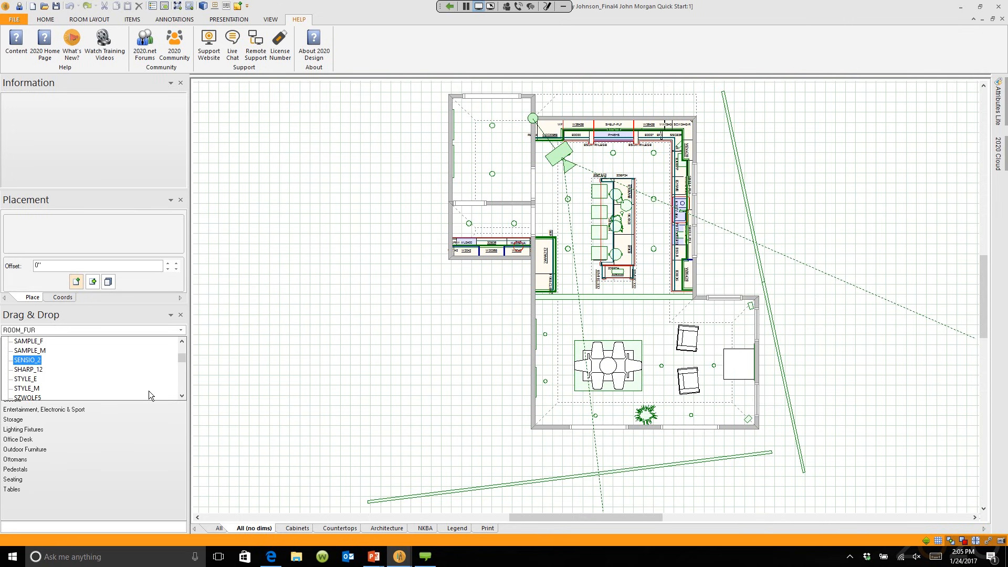
pyautogui.scroll(-3, 144, 379)
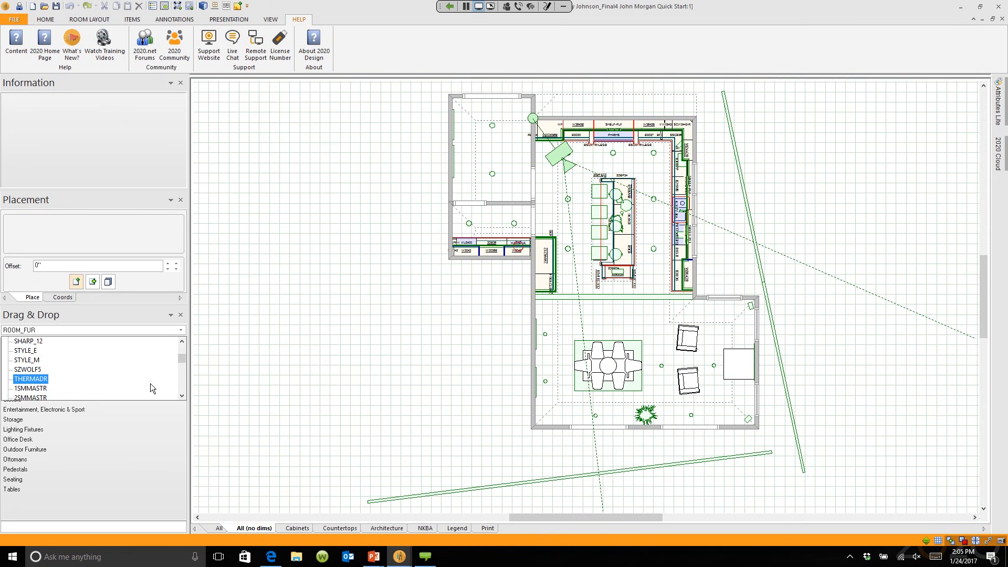
pyautogui.scroll(5, 153, 382)
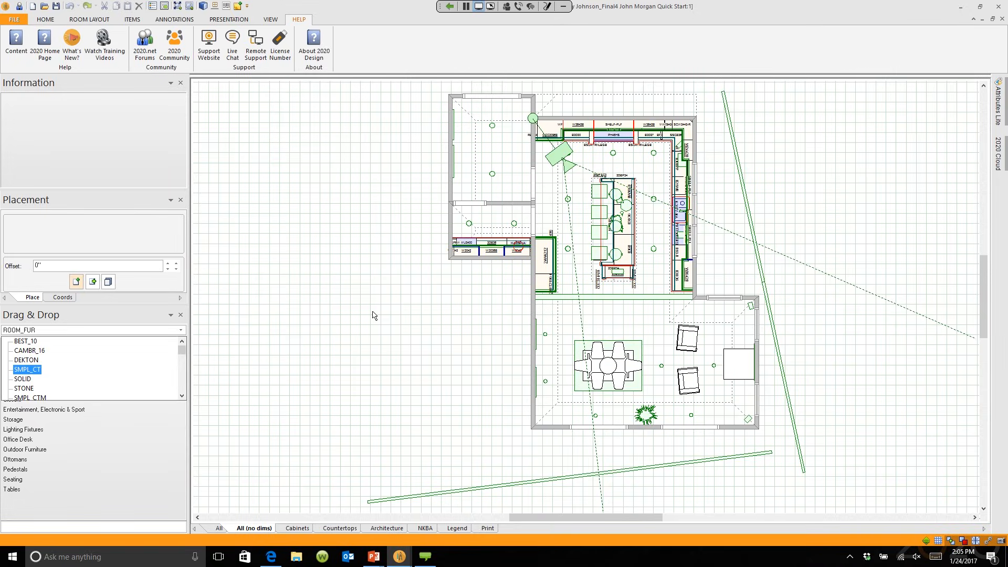
pyautogui.click(272, 557)
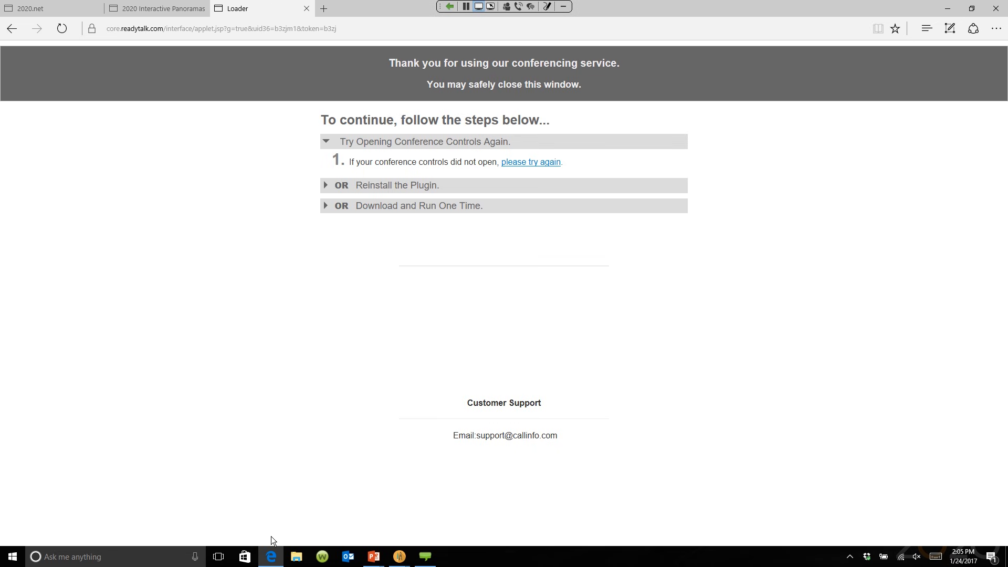
# Step: Log in to 2020.net with the account e-mail and password, declining to save the password
pyautogui.click(60, 11)
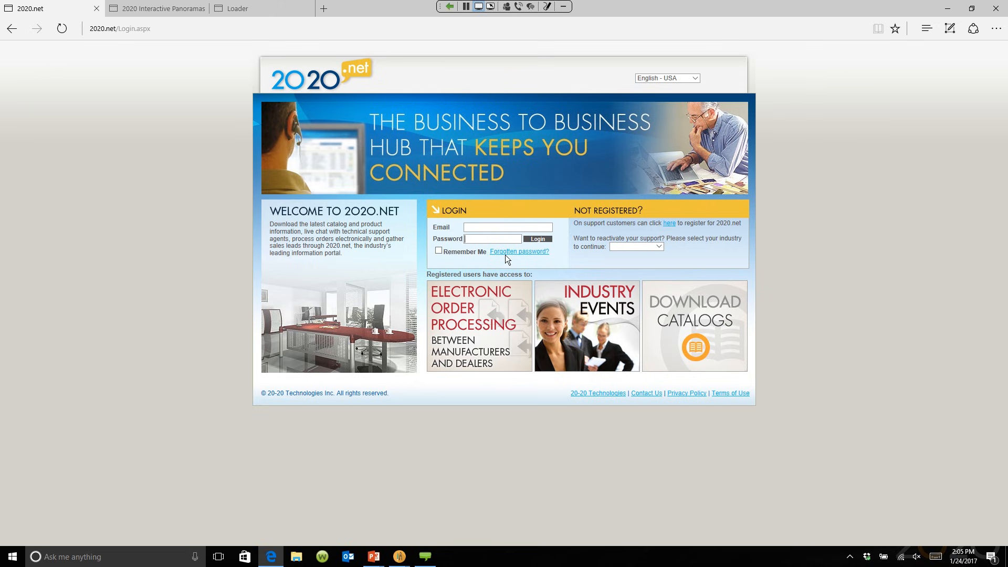
pyautogui.click(493, 227)
pyautogui.click(540, 238)
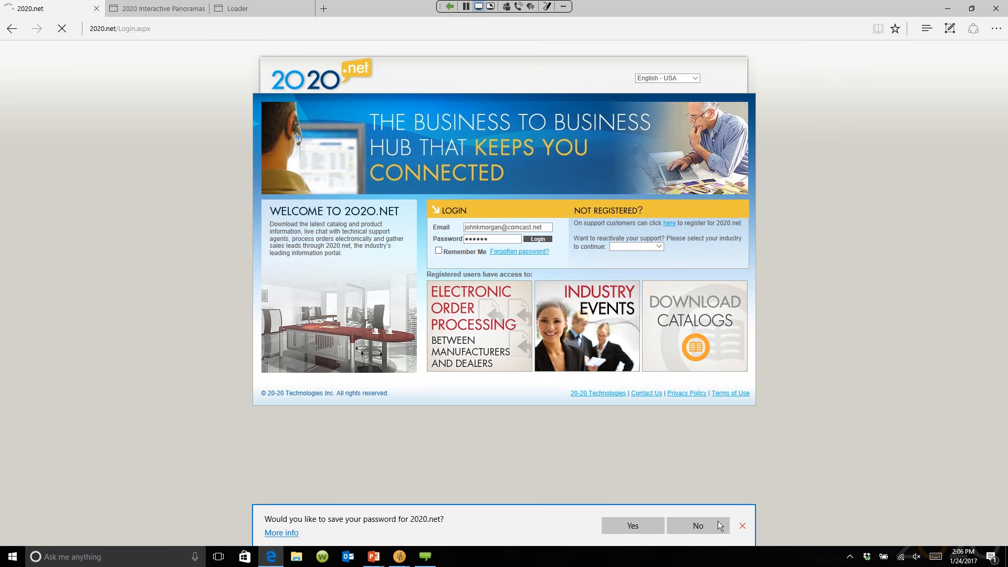
pyautogui.click(745, 526)
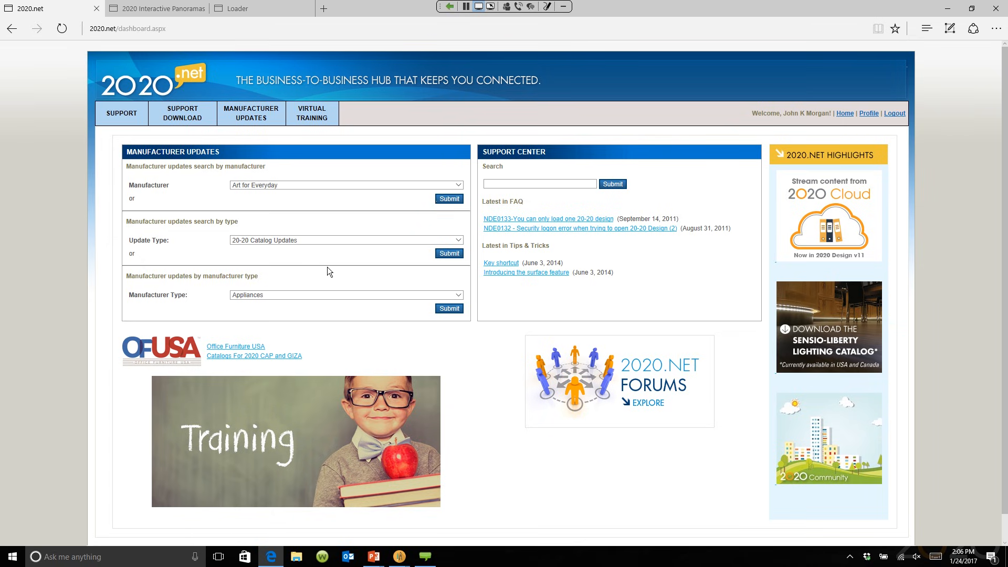
pyautogui.click(459, 185)
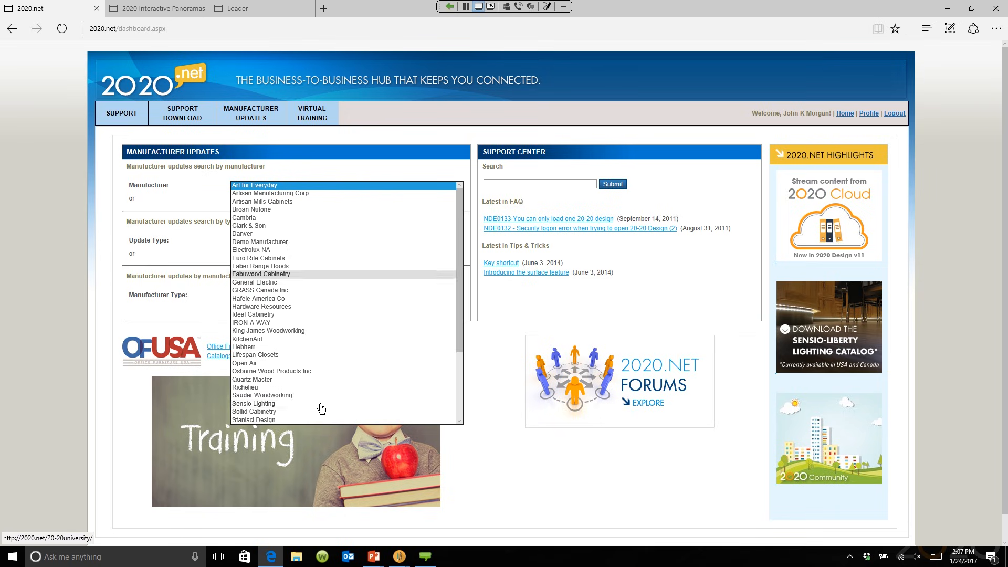
pyautogui.scroll(-4, 460, 266)
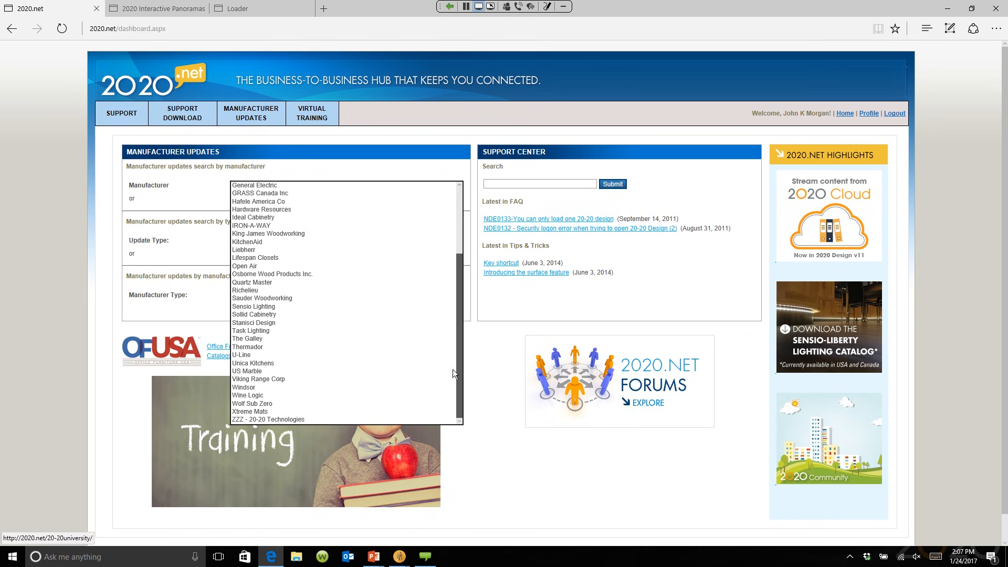
pyautogui.scroll(4, 451, 348)
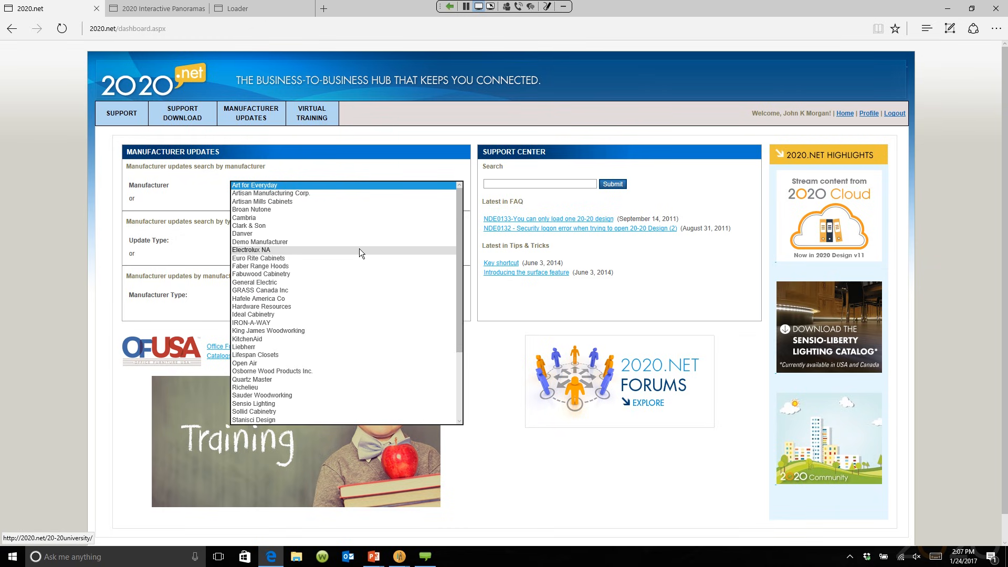
pyautogui.click(522, 360)
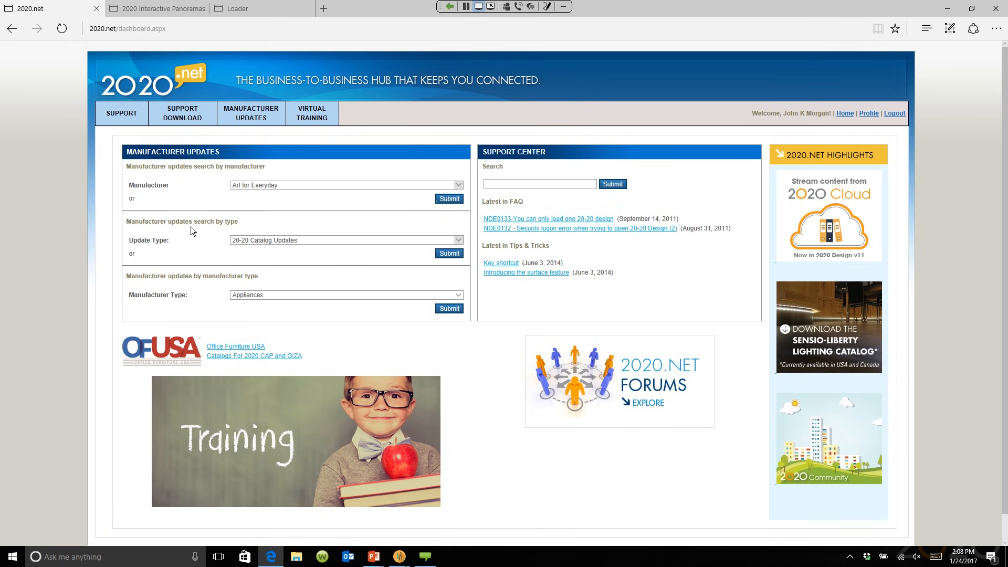
# Step: Search 2020.net updates with Update Type set to 20-20 Generic Catalog
pyautogui.click(459, 241)
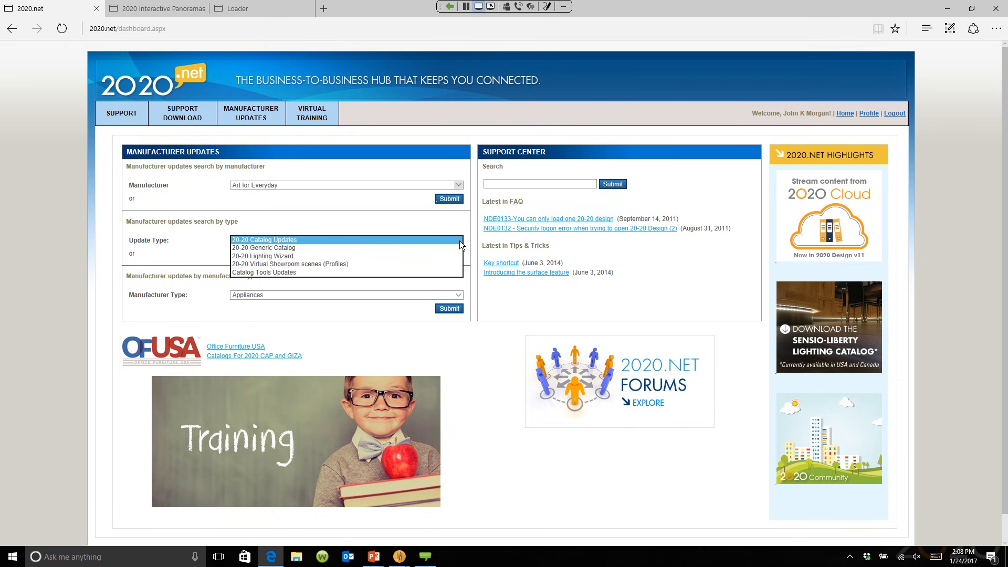
pyautogui.click(393, 248)
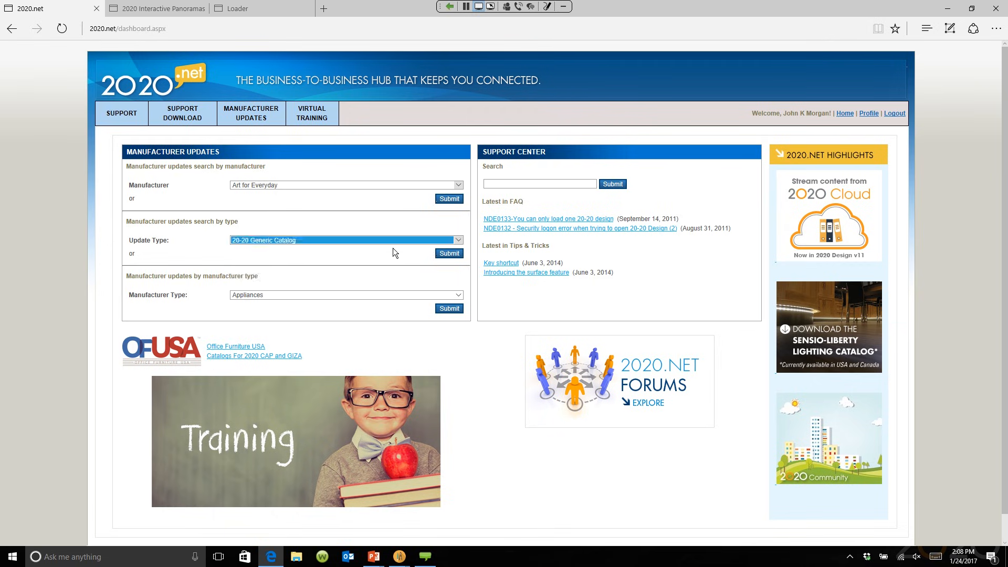
pyautogui.click(449, 254)
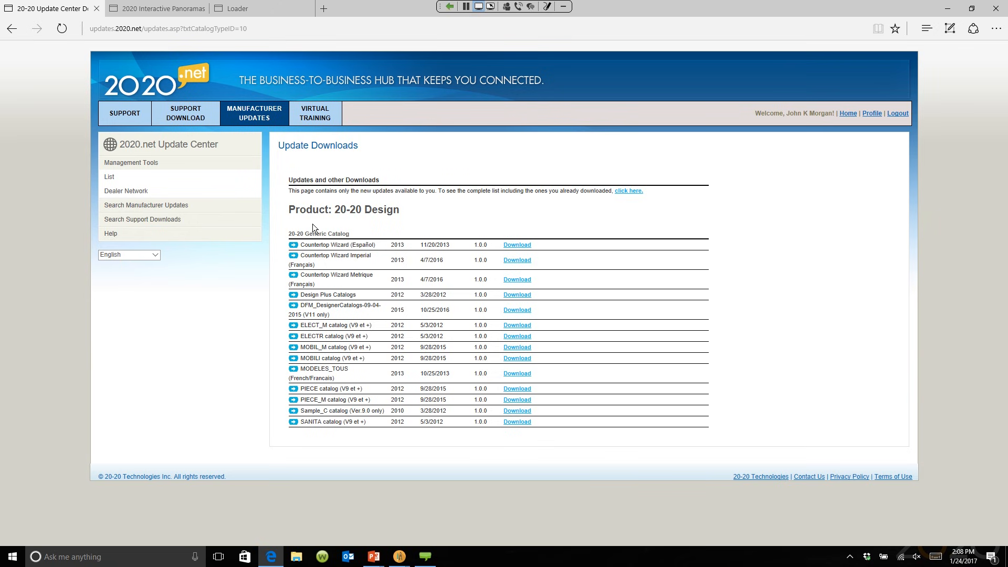
# Step: Go back to the 2020.net dashboard page, then head toward the PowerPoint presentation
pyautogui.click(11, 29)
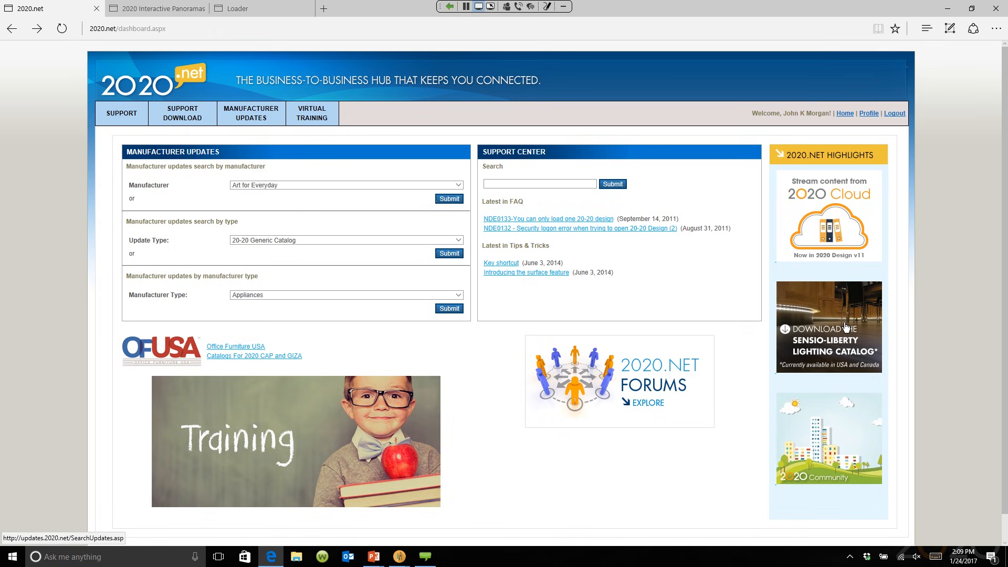
pyautogui.click(374, 556)
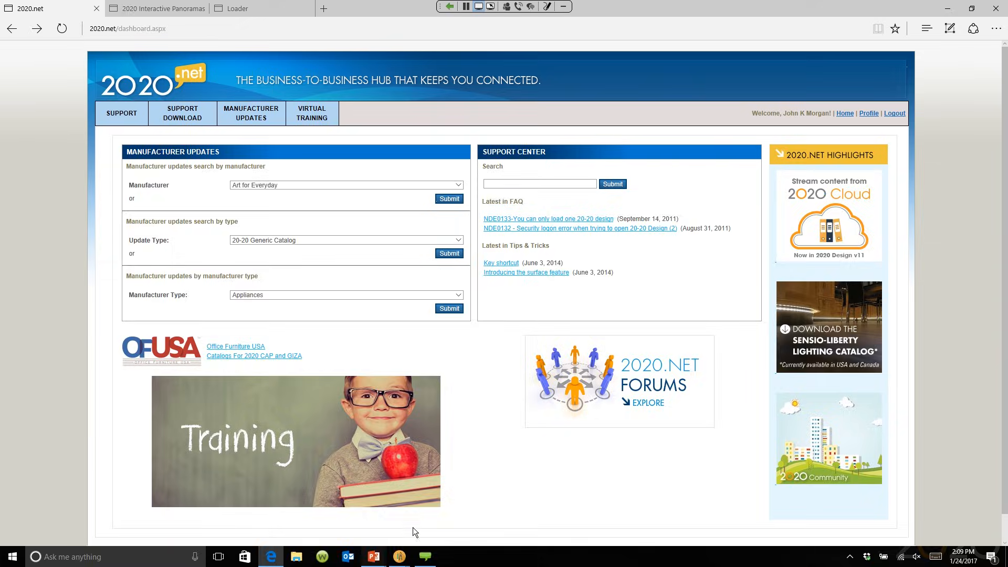
# Step: Return to the slide show and reveal the 'How do I connect to the Cloud?' bullet
pyautogui.click(427, 517)
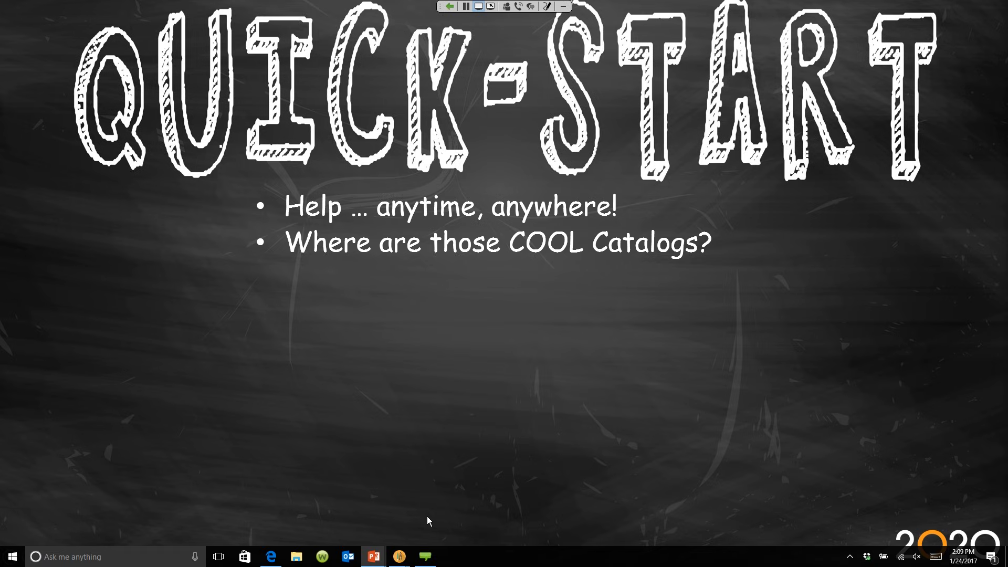
pyautogui.click(448, 433)
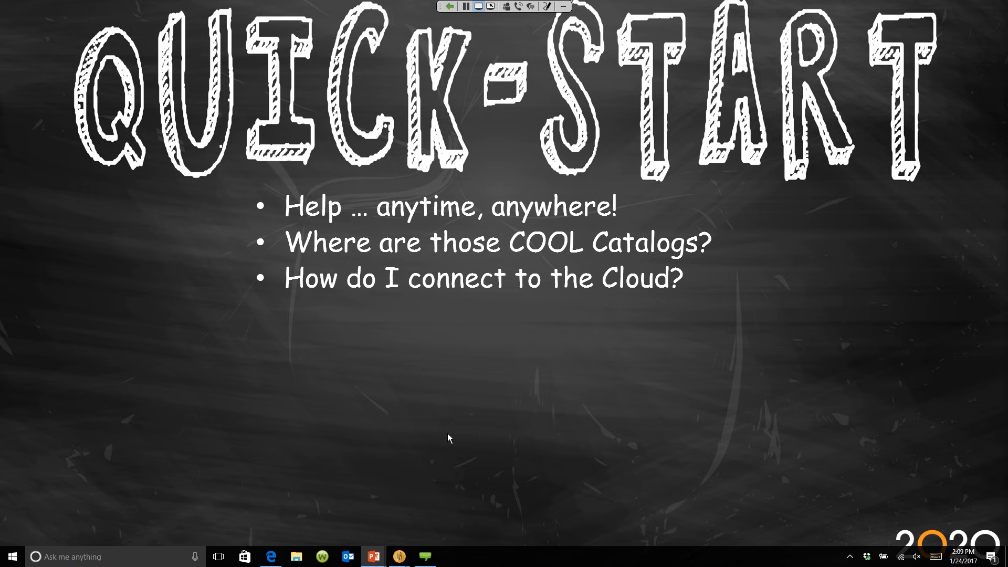
# Step: Return to 2020 Design, check the catalog list leaving ROOM_FUR selected, and open the 2020 Cloud panel
pyautogui.moveTo(399, 555)
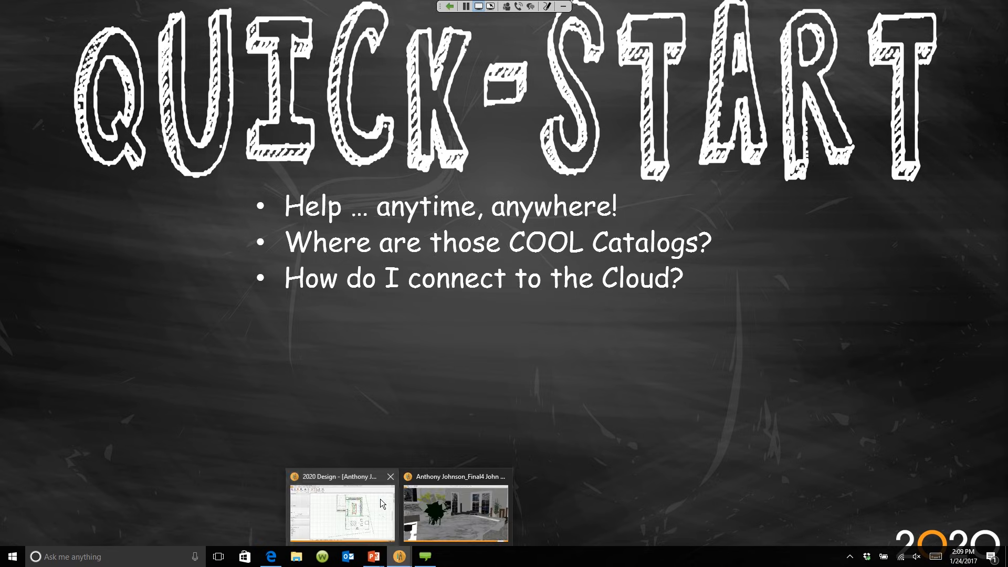
pyautogui.click(382, 504)
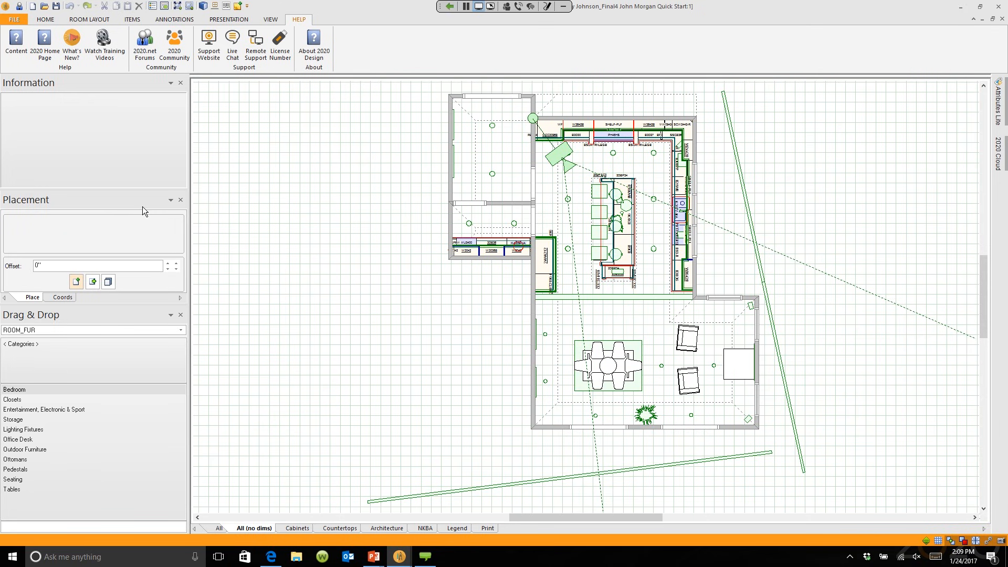
pyautogui.click(180, 332)
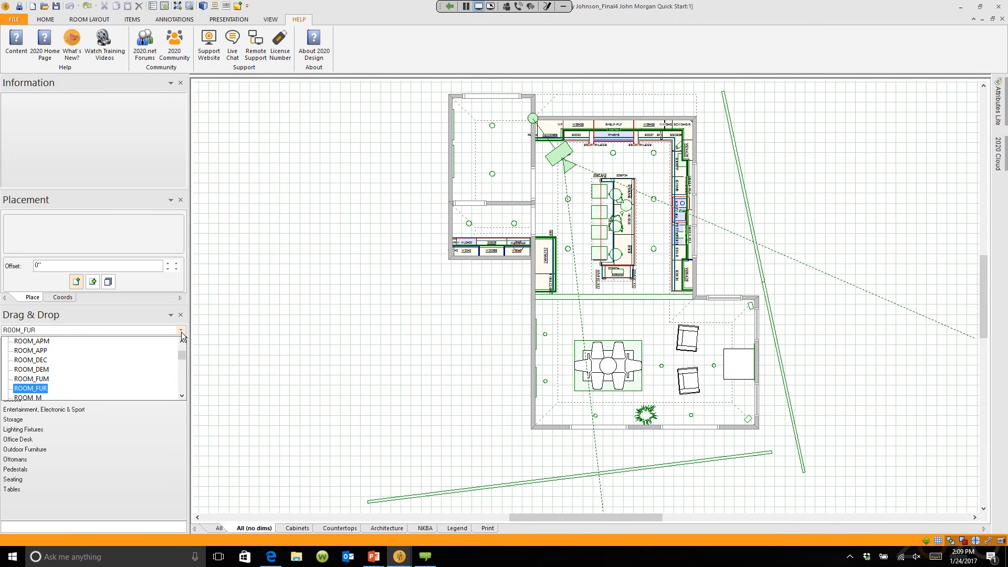
pyautogui.moveTo(184, 352)
pyautogui.mouseDown()
pyautogui.moveTo(178, 380)
pyautogui.moveTo(185, 350)
pyautogui.mouseUp()
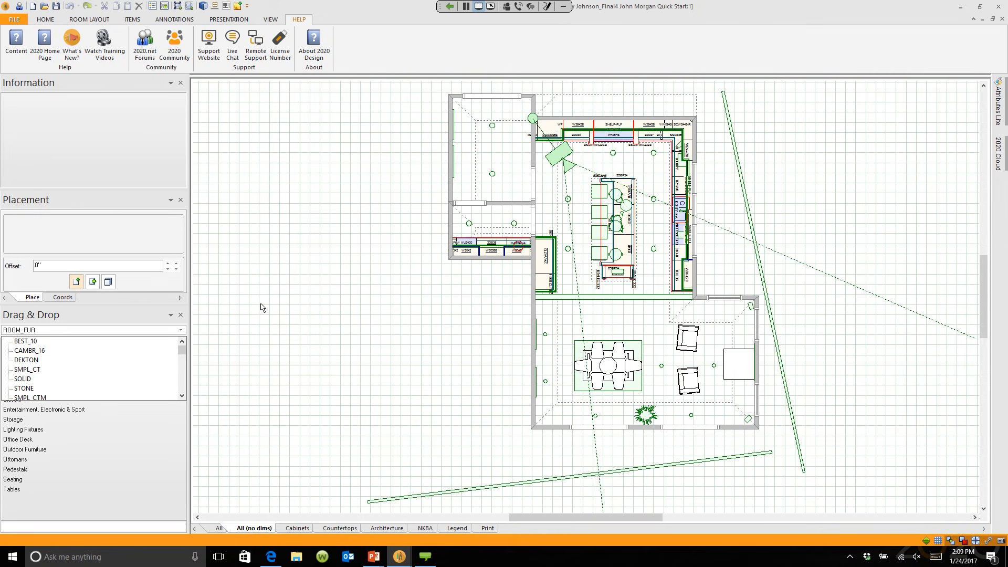
pyautogui.click(203, 353)
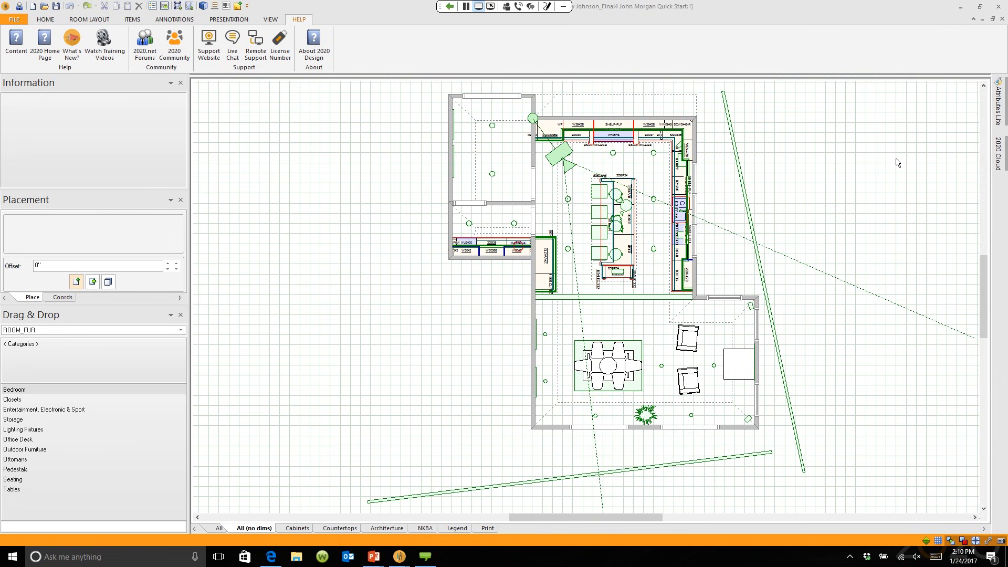
pyautogui.click(998, 158)
# Step: Slide out the 2020 Cloud panel and follow Register to the account sign-up page
pyautogui.click(999, 156)
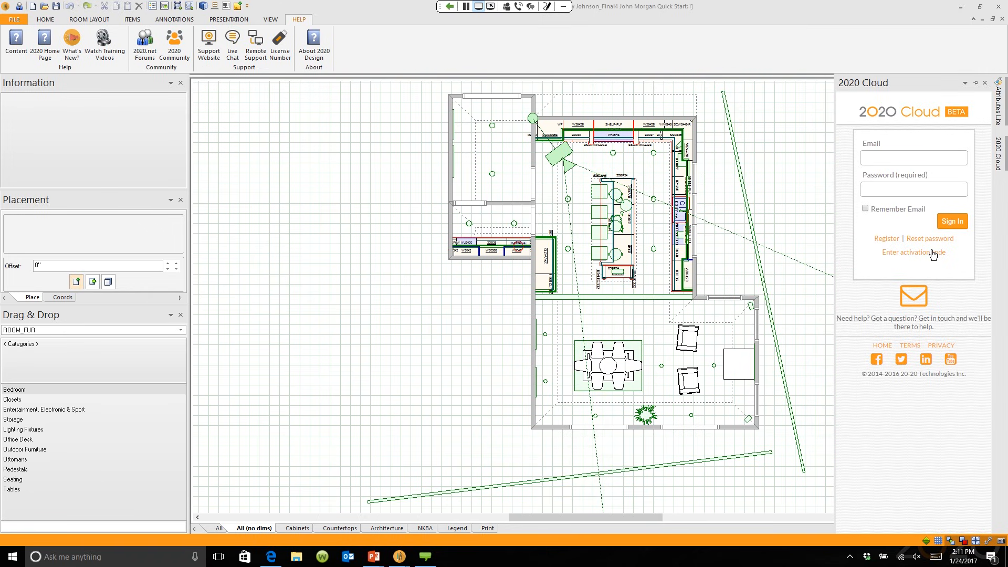
pyautogui.click(886, 239)
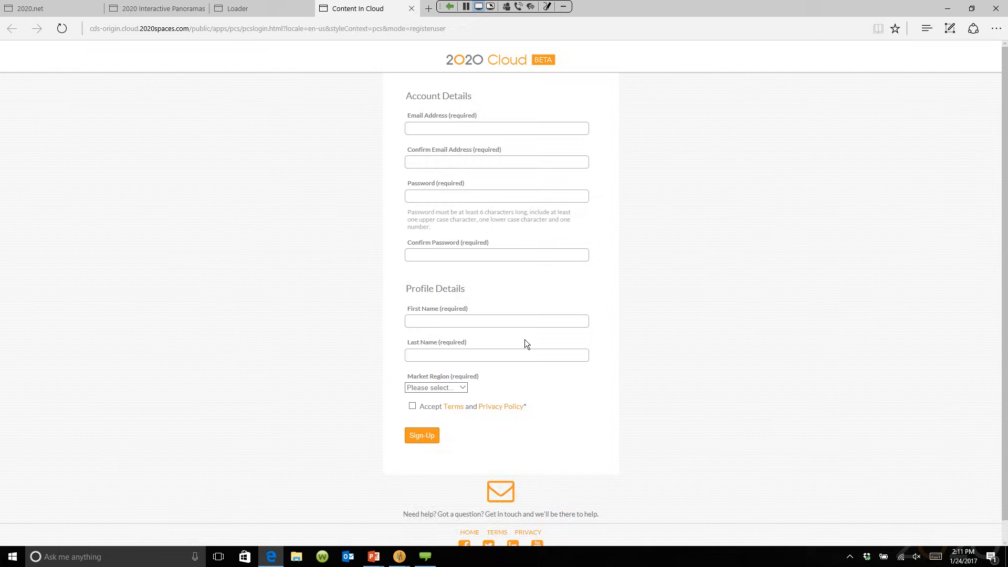
# Step: Leave the Edge sign-up form and bring the 2020 Design floor plan back to the front
pyautogui.moveTo(399, 557)
pyautogui.click(375, 506)
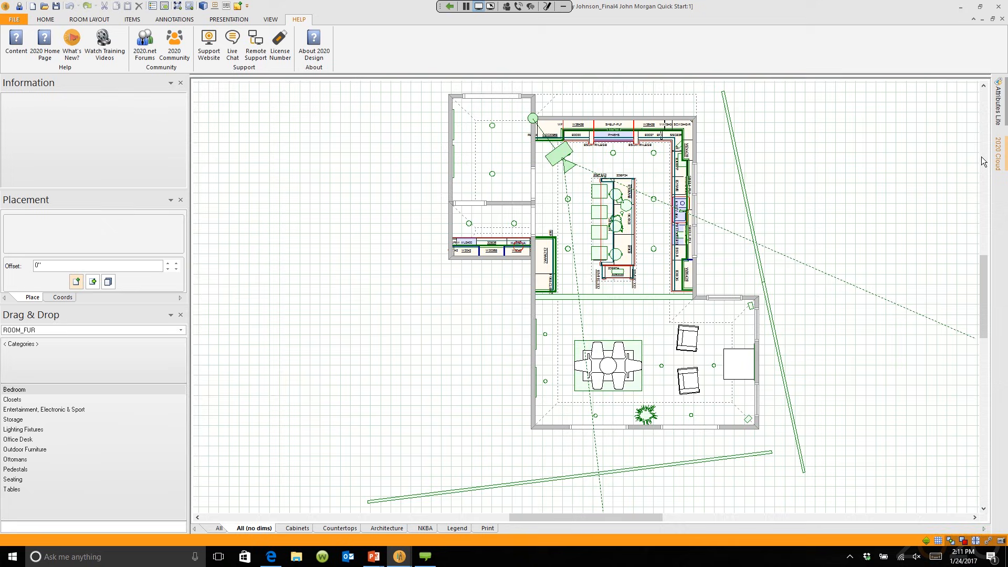
# Step: Sign in to 2020 Cloud with the account e-mail address and password
pyautogui.moveTo(1000, 153)
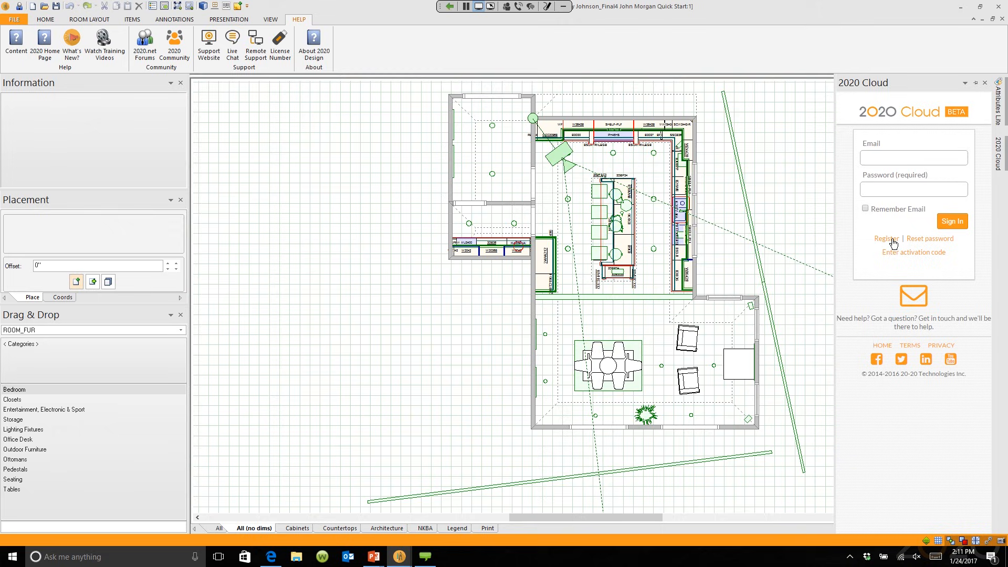
pyautogui.click(895, 159)
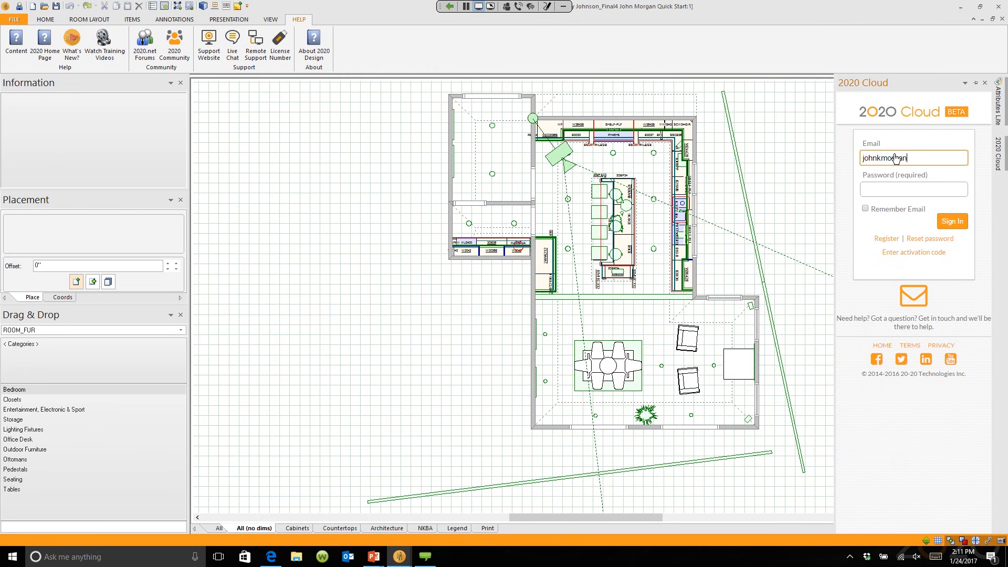
pyautogui.click(914, 190)
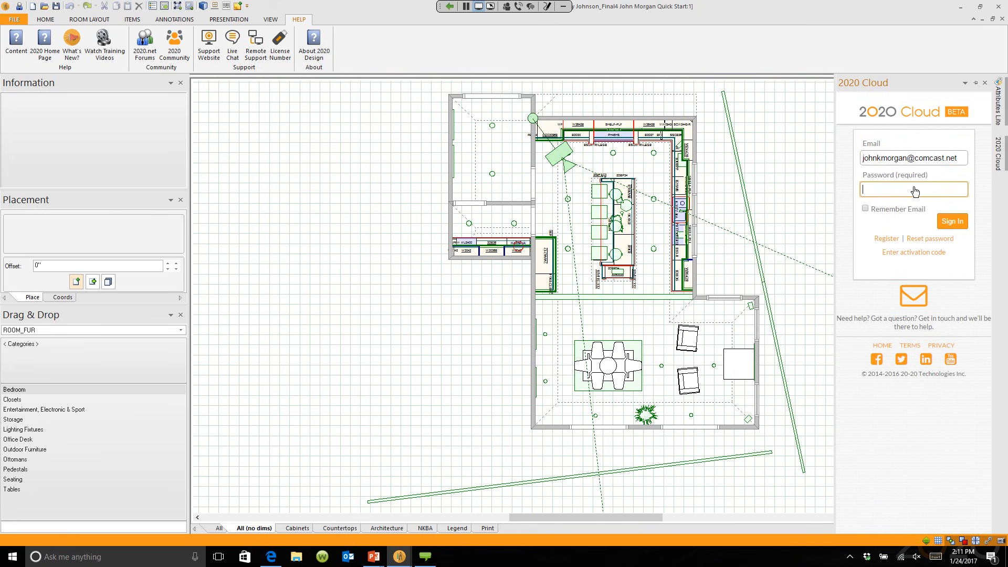
pyautogui.write('*********')
pyautogui.click(946, 217)
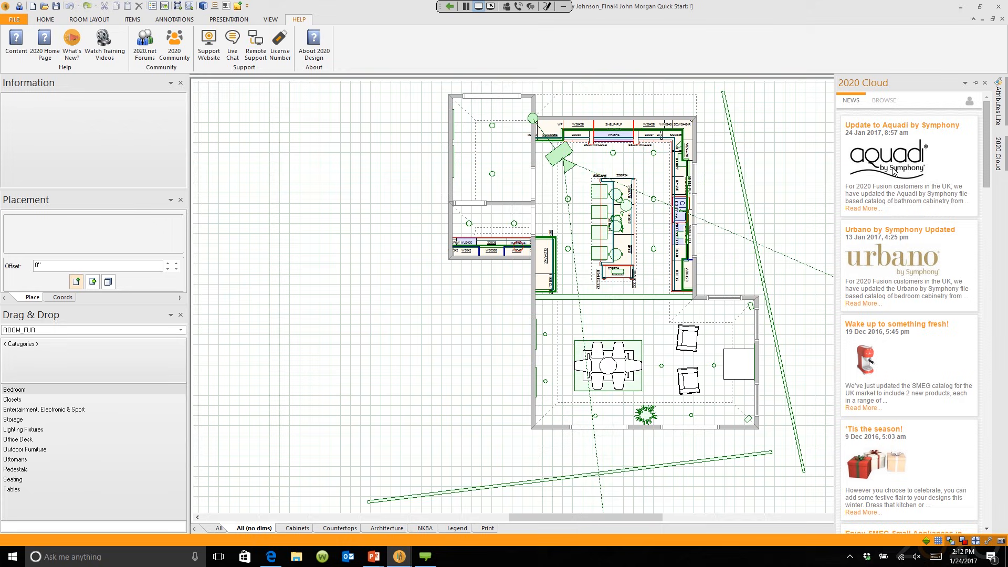
# Step: Switch 2020 Cloud to BROWSE and toggle [Select all] on, then off, in the manufacturer filter
pyautogui.click(886, 104)
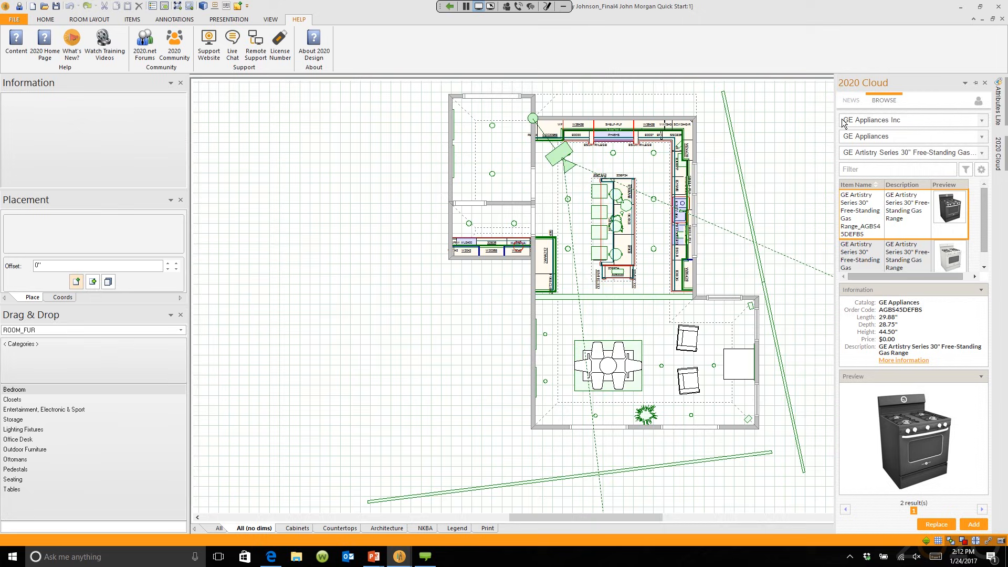
pyautogui.click(981, 120)
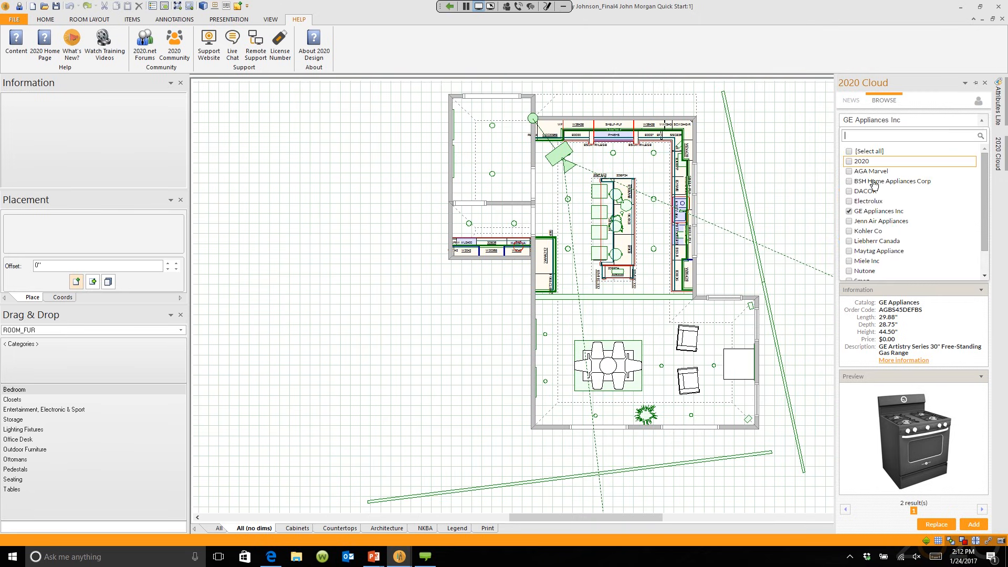
pyautogui.scroll(-2, 982, 187)
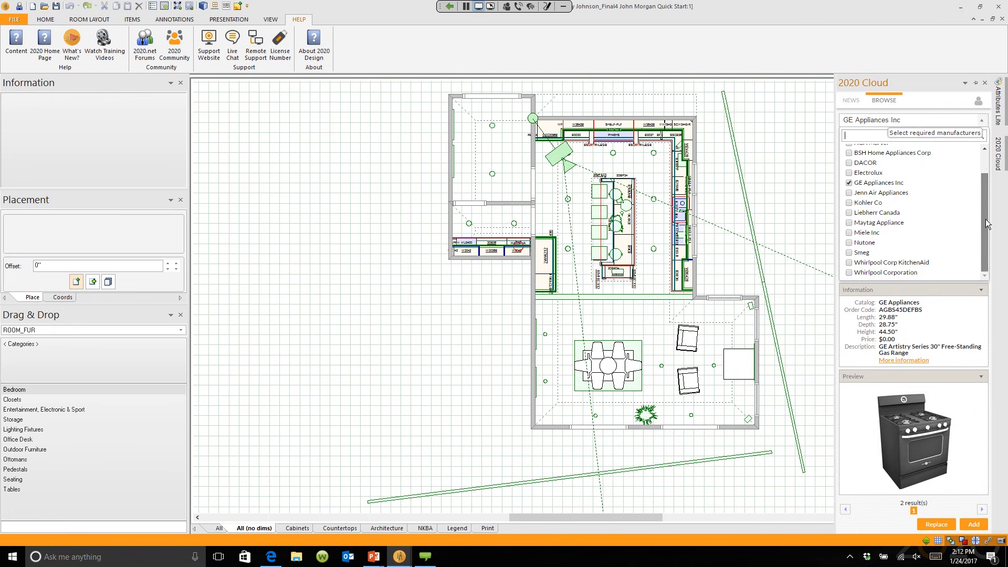
pyautogui.scroll(3, 979, 177)
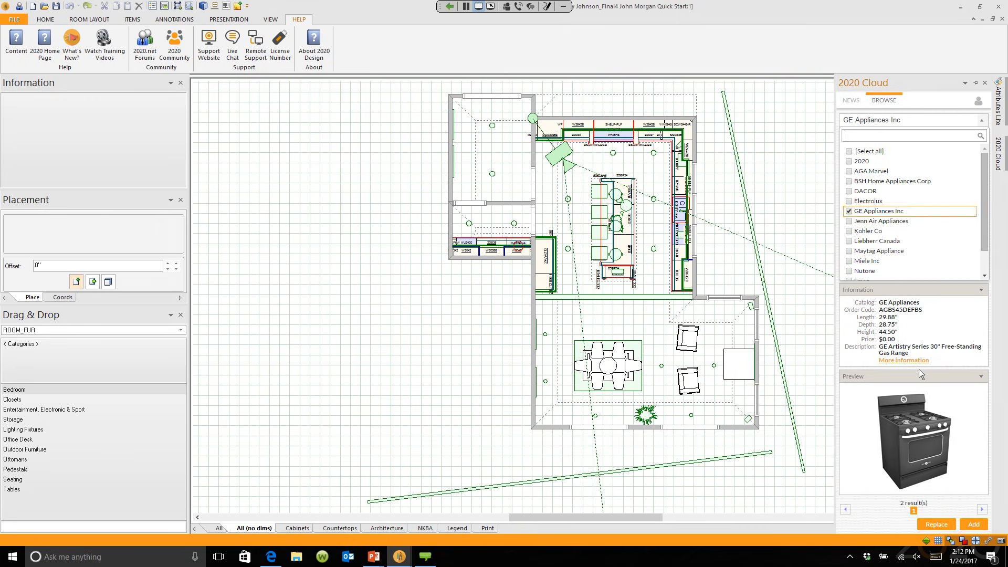
pyautogui.click(849, 151)
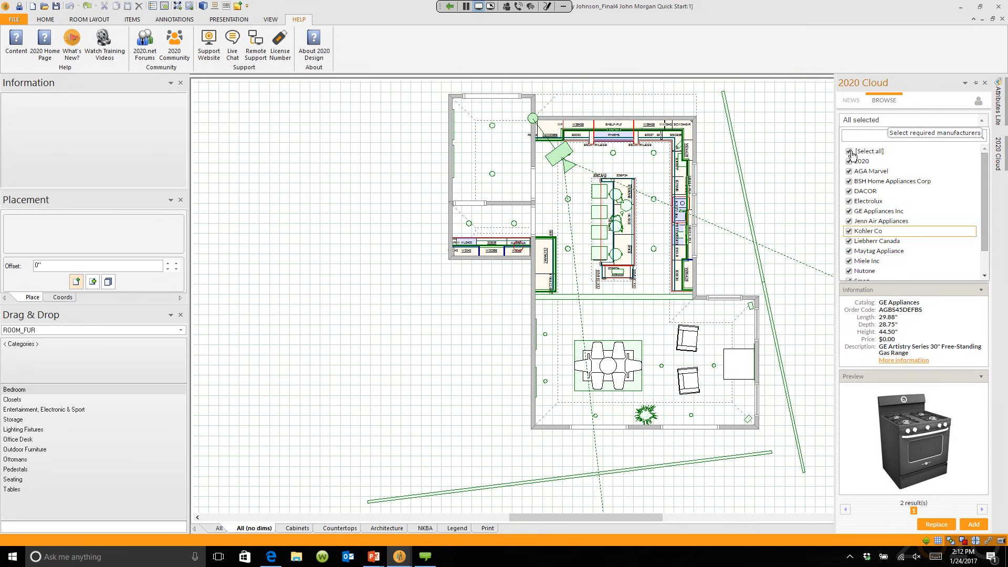
pyautogui.moveTo(984, 199); pyautogui.dragTo(985, 221)
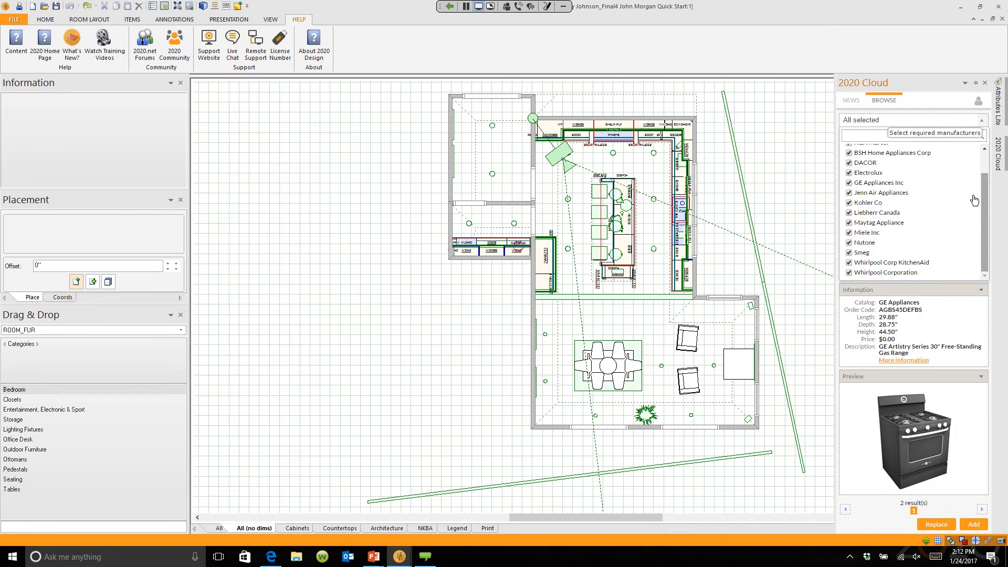
pyautogui.scroll(2, 974, 200)
pyautogui.click(861, 151)
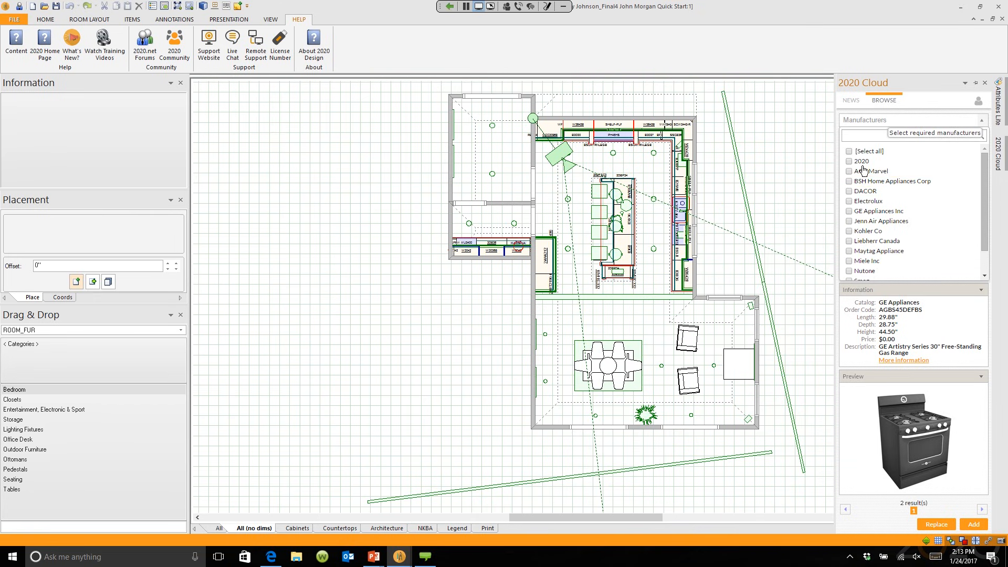
pyautogui.scroll(-2, 863, 173)
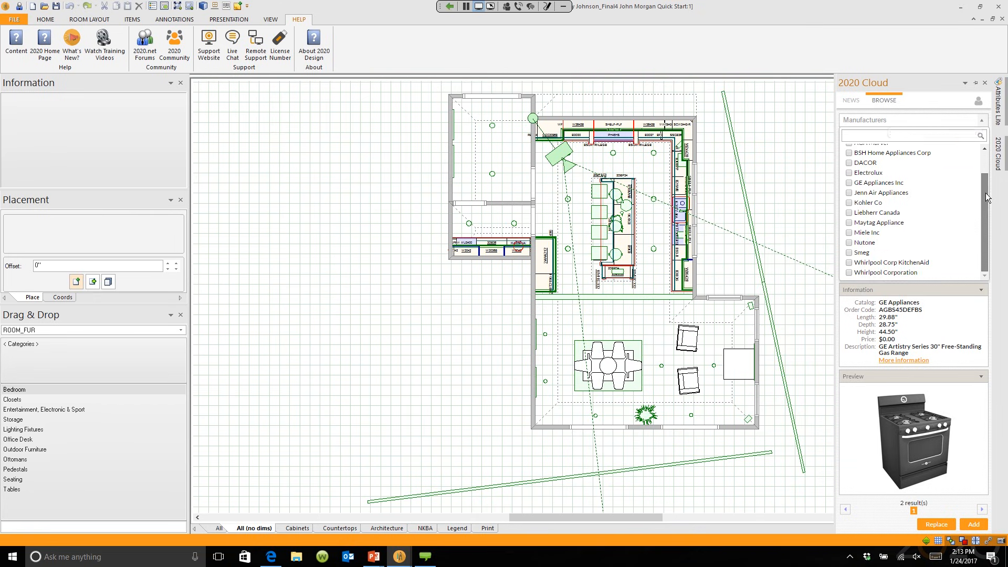
# Step: Filter the catalogue to Smeg and view the pastel green toaster TSF02PGUS
pyautogui.click(848, 255)
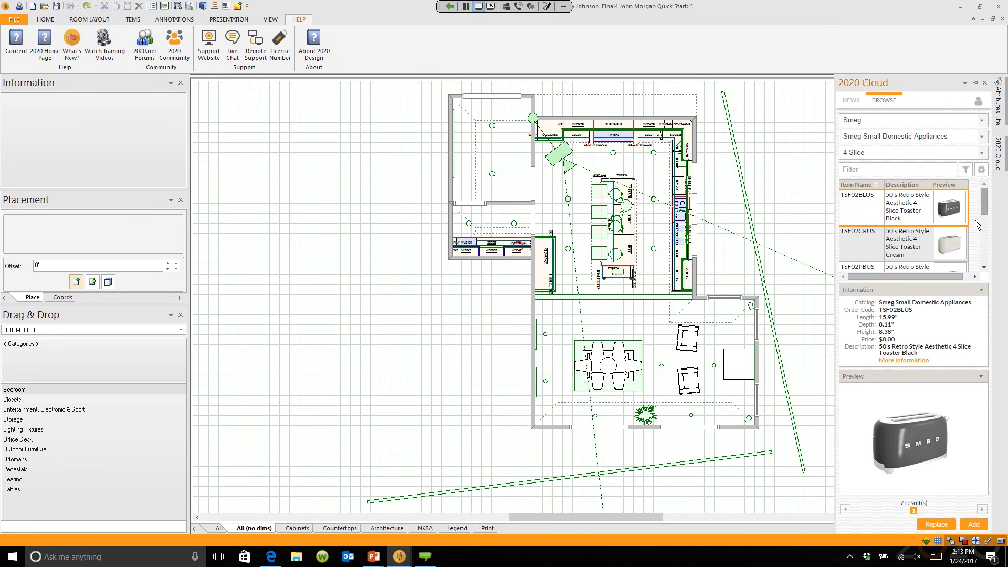
pyautogui.scroll(-2, 977, 223)
pyautogui.click(946, 241)
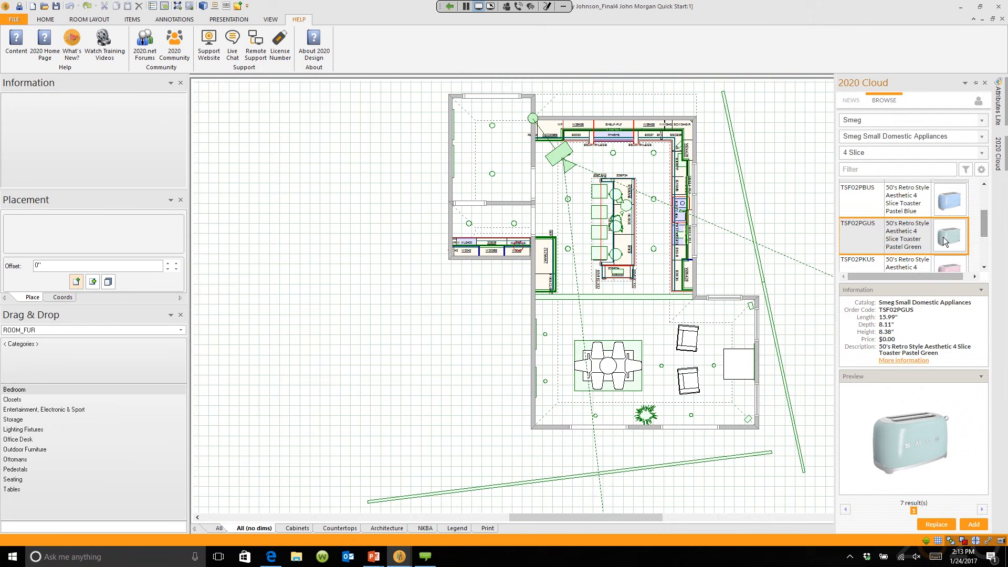
pyautogui.moveTo(985, 234); pyautogui.dragTo(985, 219)
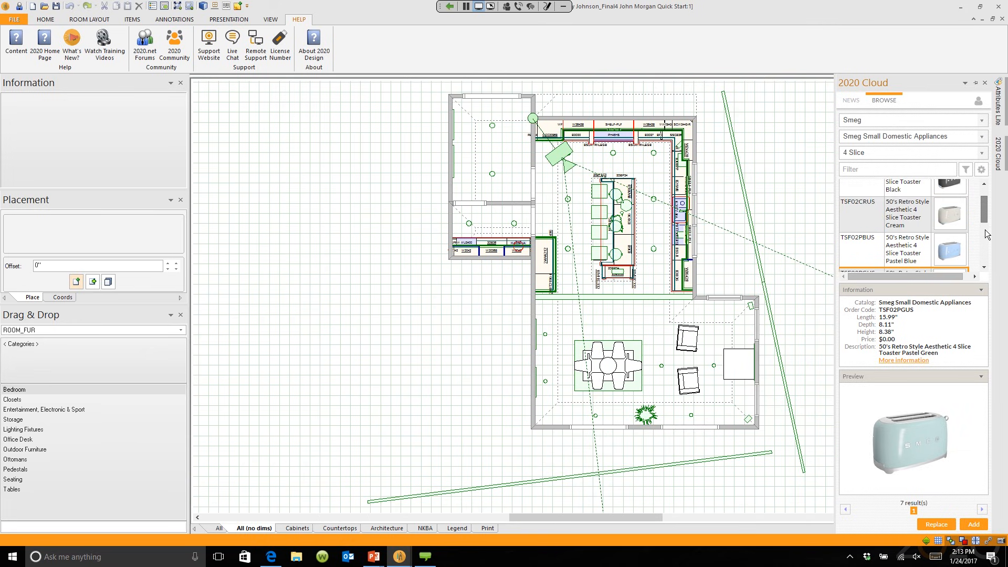
# Step: Switch the Smeg category from 4 Slice toasters to blenders and view the cream blender BLF01CRUS
pyautogui.click(982, 138)
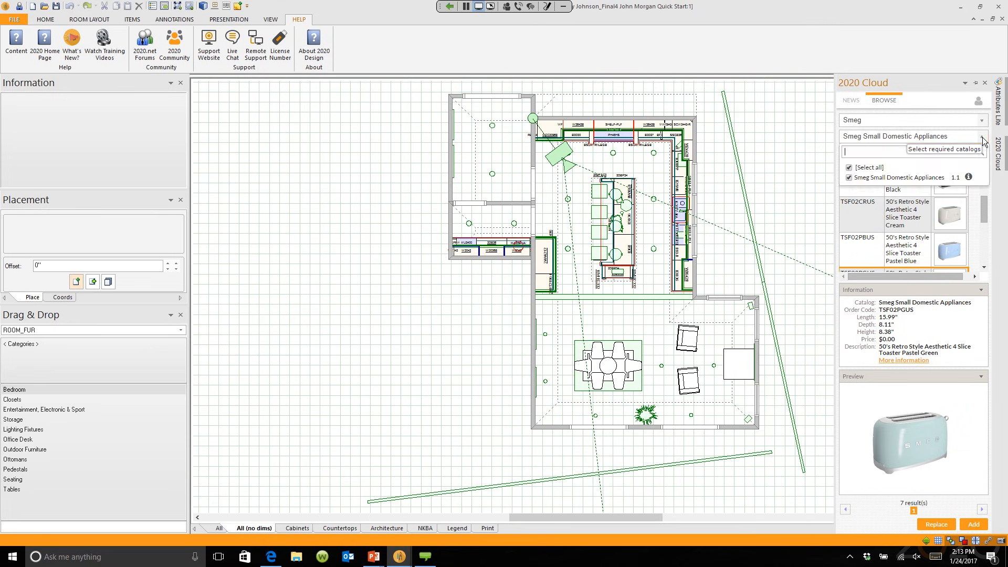
pyautogui.click(982, 137)
pyautogui.click(985, 152)
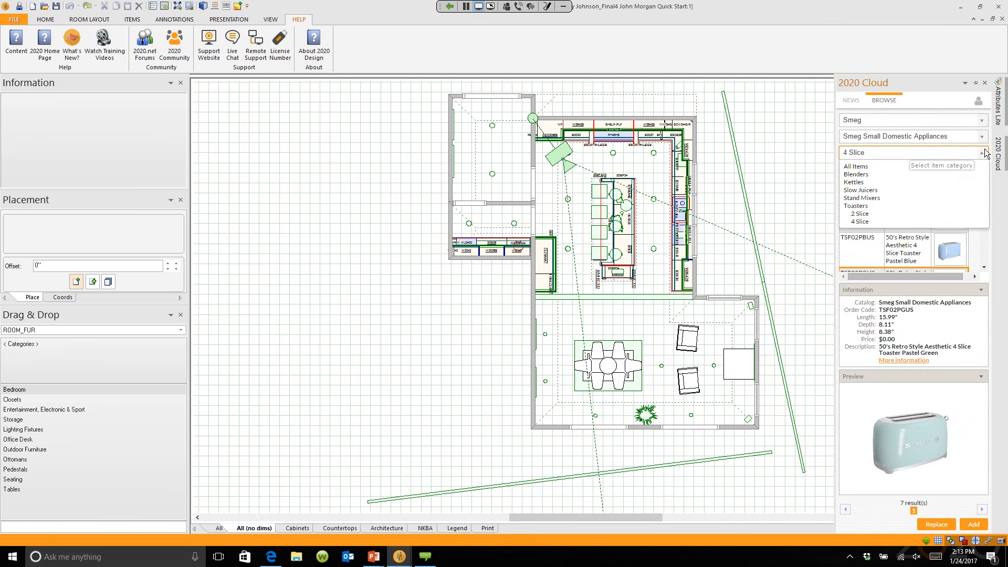
pyautogui.click(897, 176)
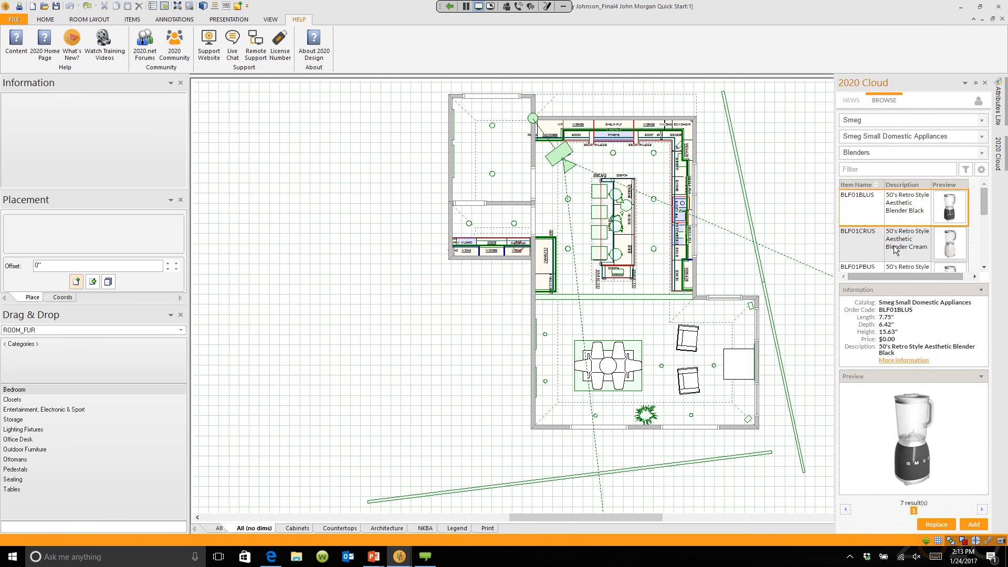
pyautogui.click(947, 257)
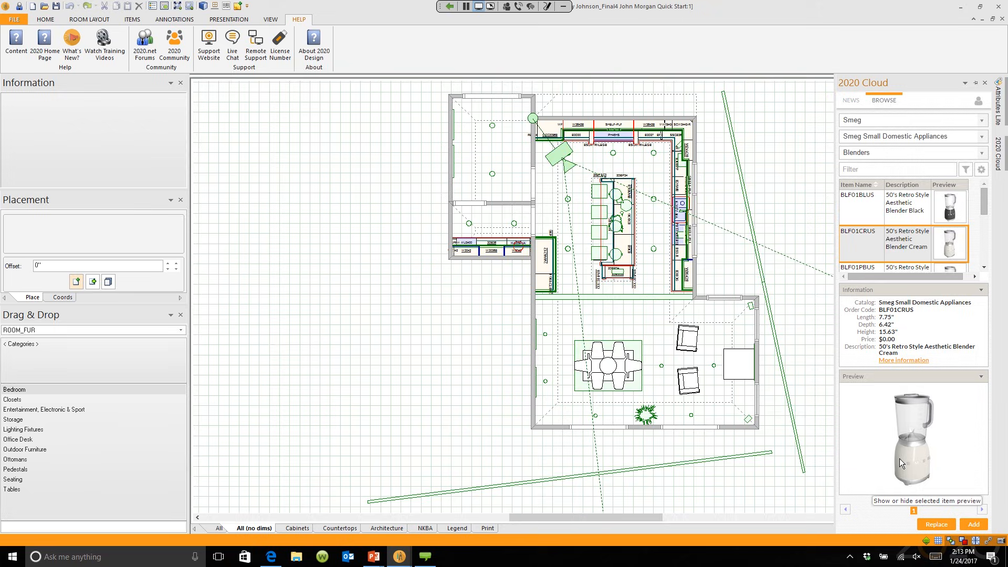
# Step: Uncheck Smeg in the manufacturer filter list
pyautogui.click(962, 121)
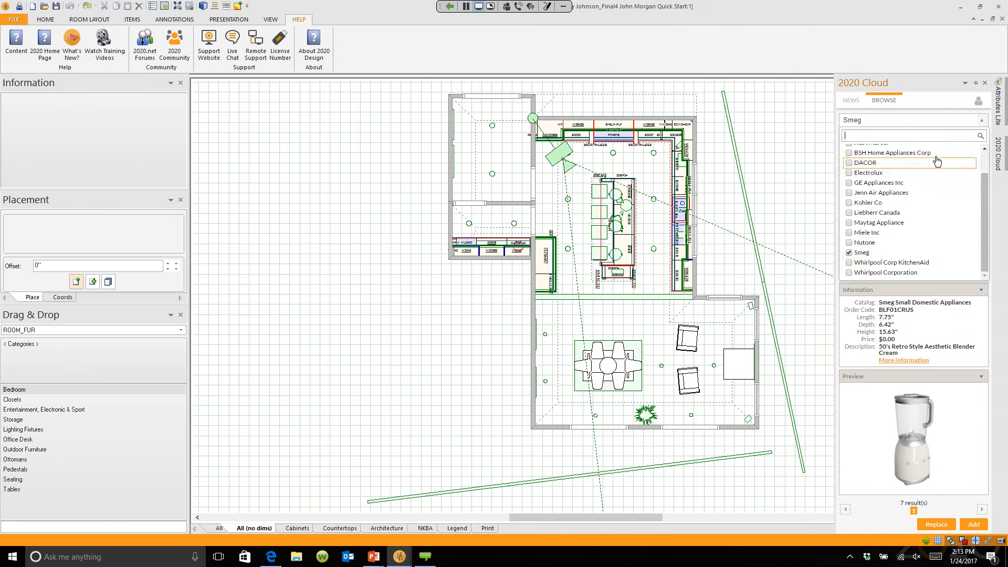
pyautogui.click(848, 253)
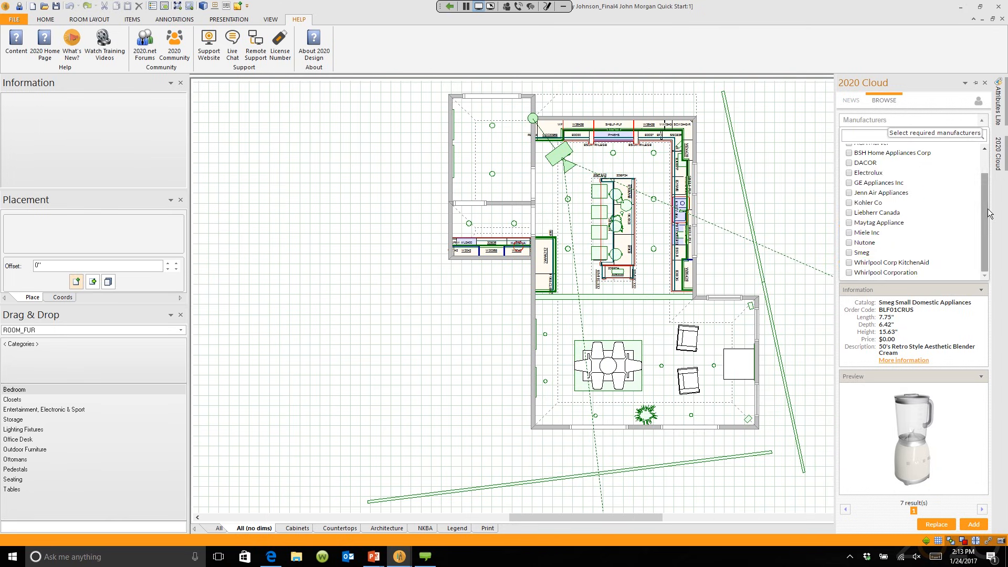
pyautogui.moveTo(985, 211); pyautogui.dragTo(986, 184)
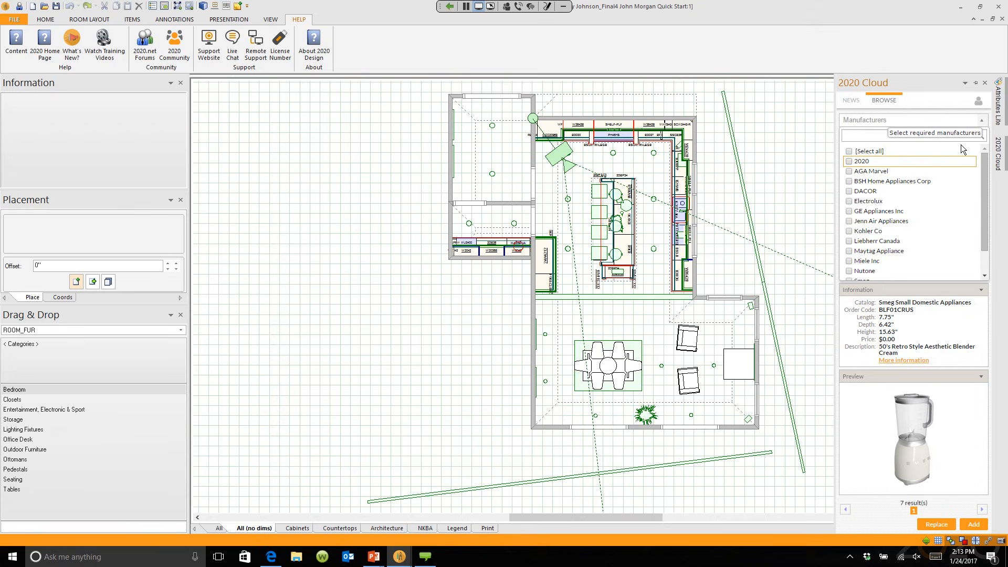
# Step: Choose 2020 as manufacturer and scroll the Decorative Items US categories down to Magazines
pyautogui.click(848, 161)
pyautogui.click(917, 274)
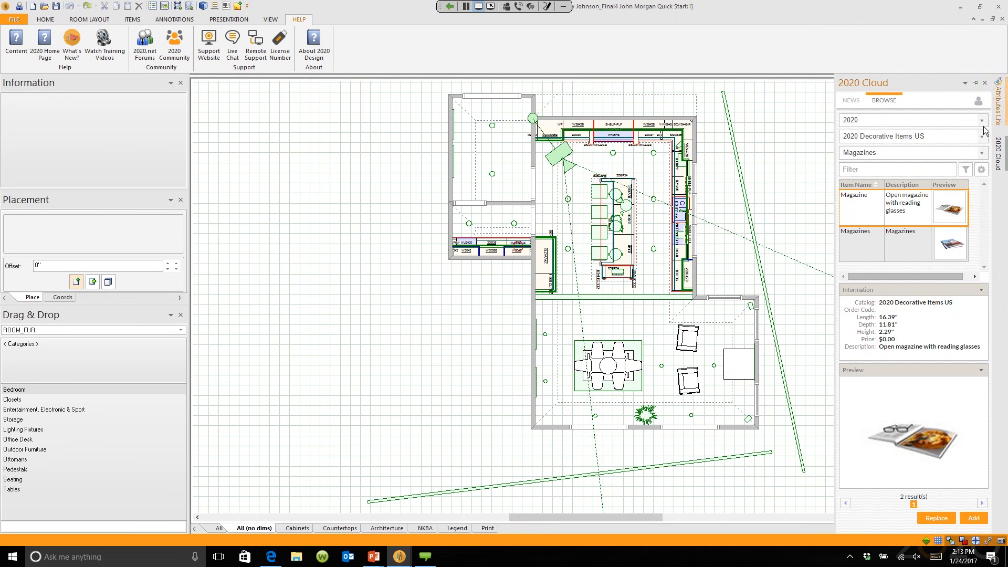
pyautogui.click(982, 153)
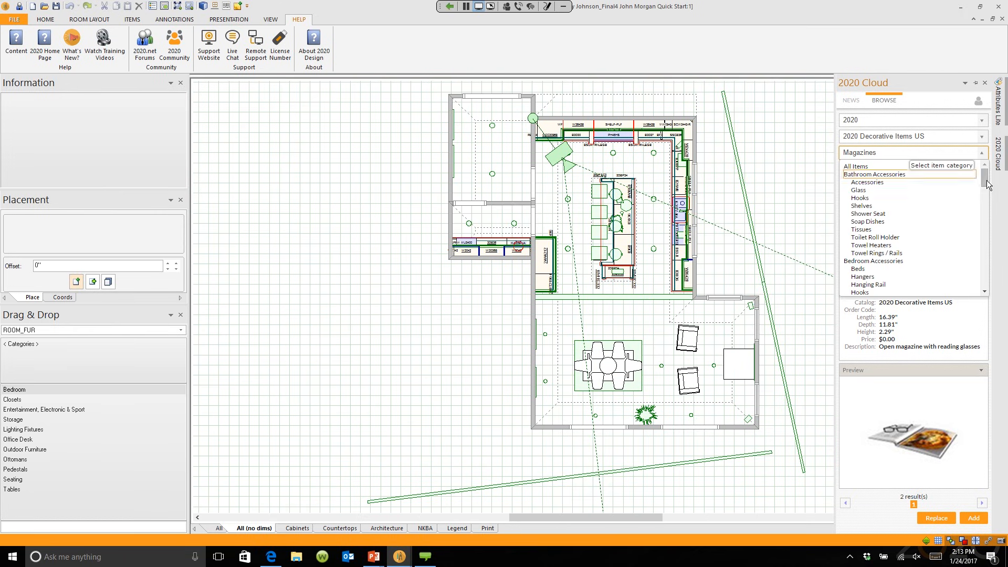
pyautogui.scroll(-2, 986, 182)
pyautogui.scroll(-2, 986, 181)
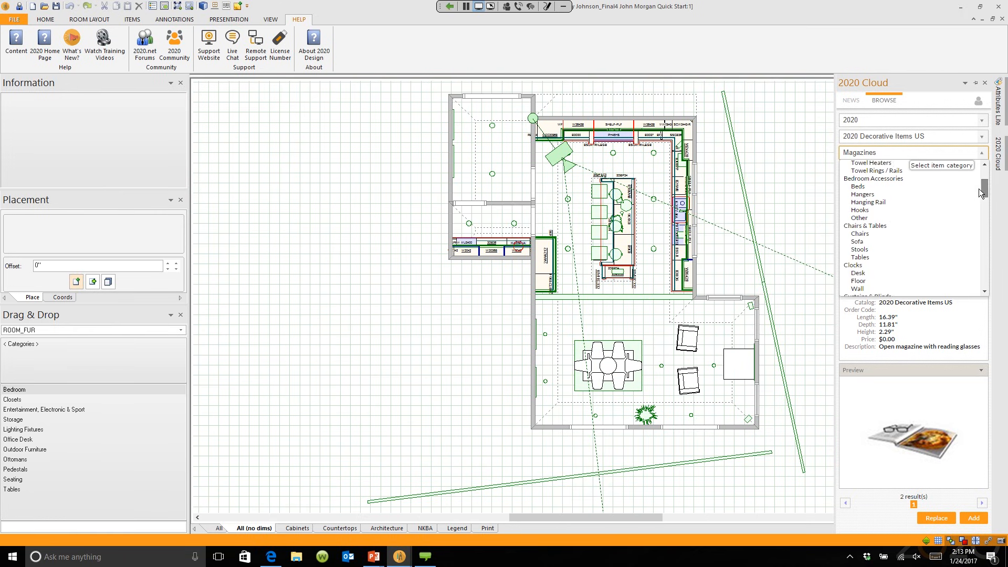
pyautogui.scroll(-2, 978, 199)
pyautogui.scroll(-4, 977, 196)
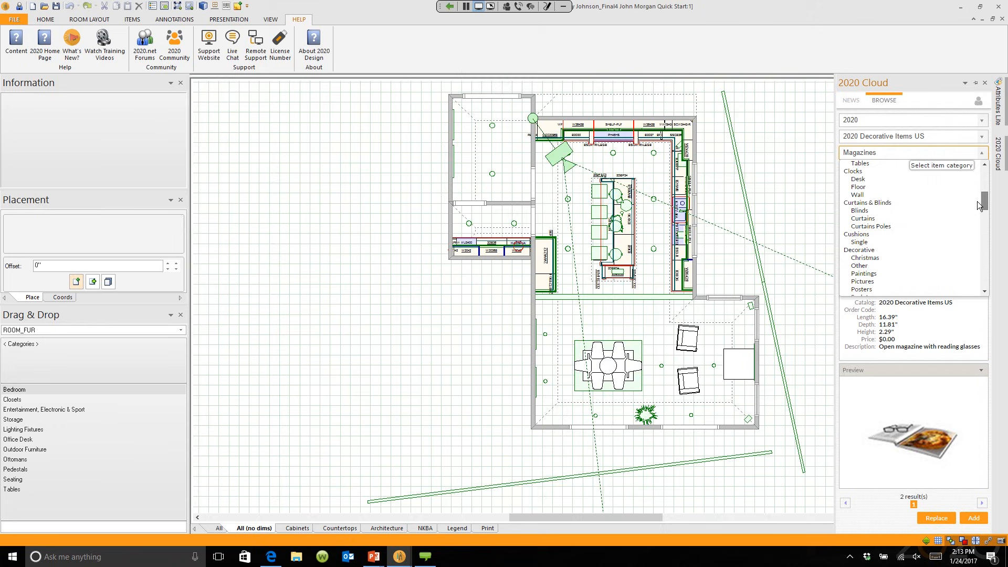
pyautogui.scroll(-5, 978, 208)
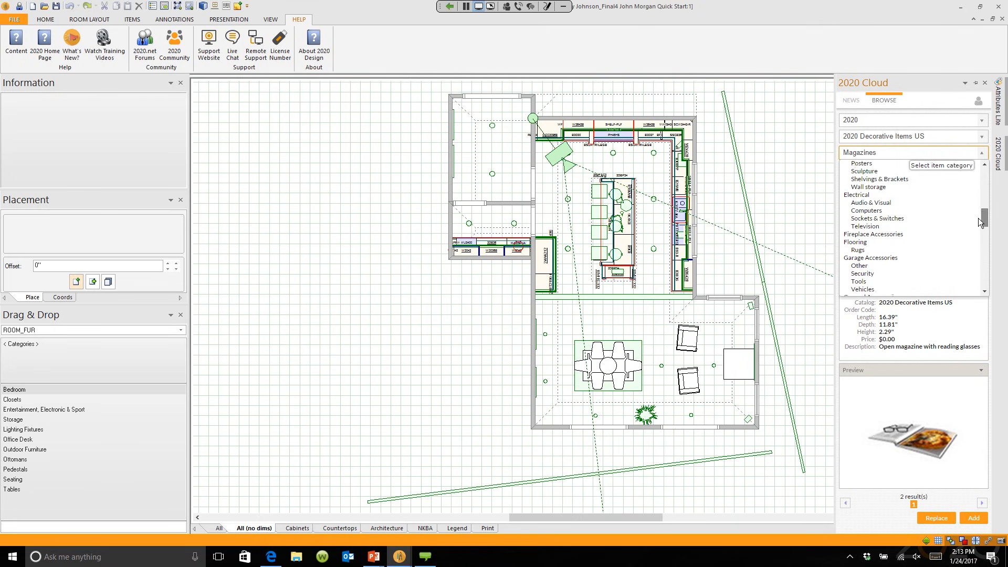
pyautogui.scroll(-9, 978, 222)
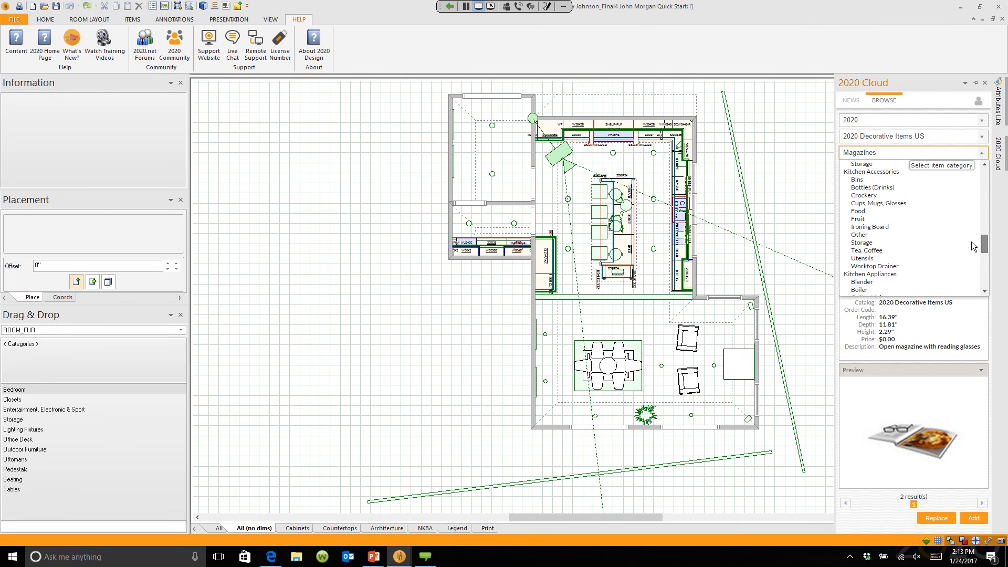
pyautogui.moveTo(968, 267); pyautogui.dragTo(783, 182)
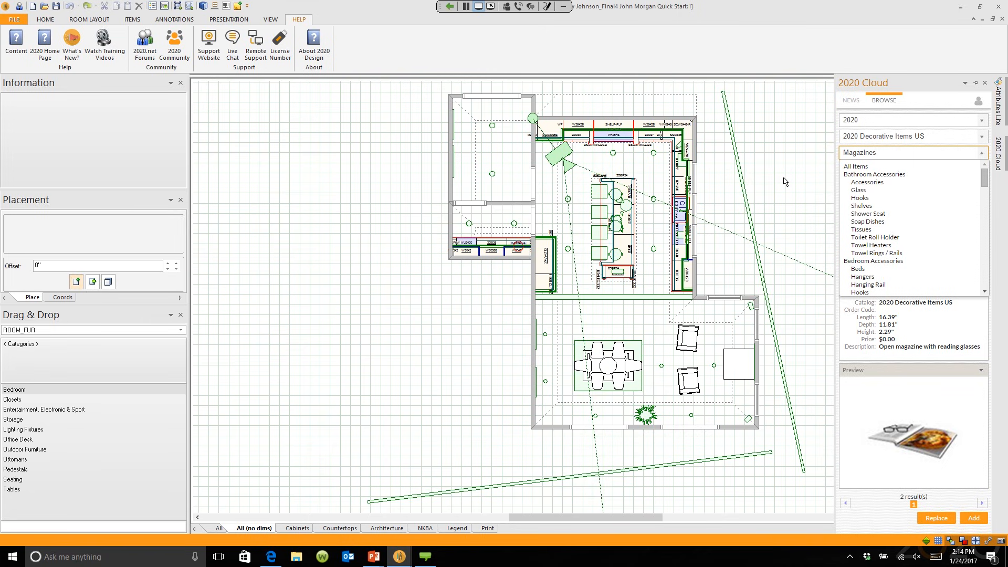
# Step: Reopen the manufacturer filter list and let the 2020 Cloud flyout close
pyautogui.click(841, 127)
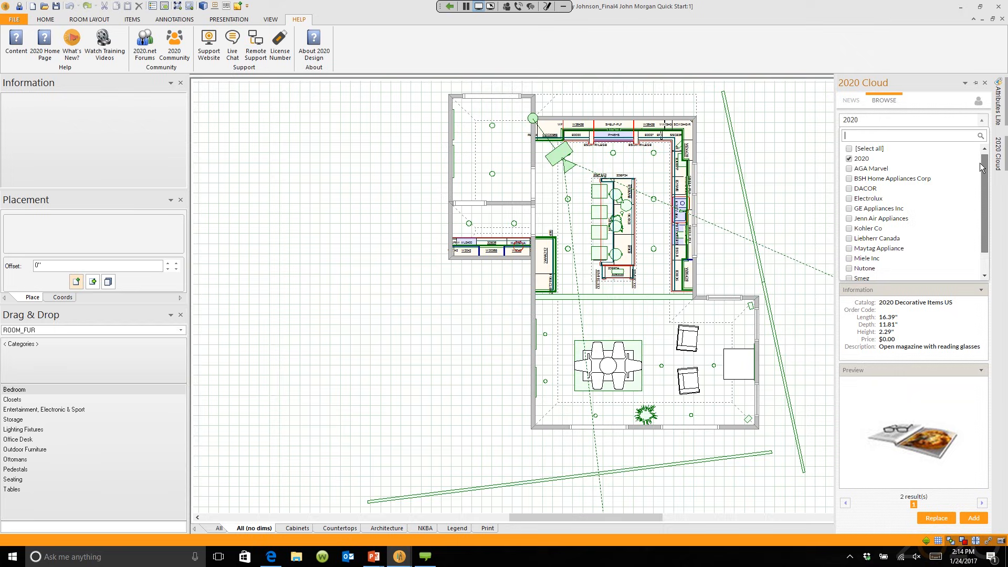
pyautogui.scroll(-2, 974, 213)
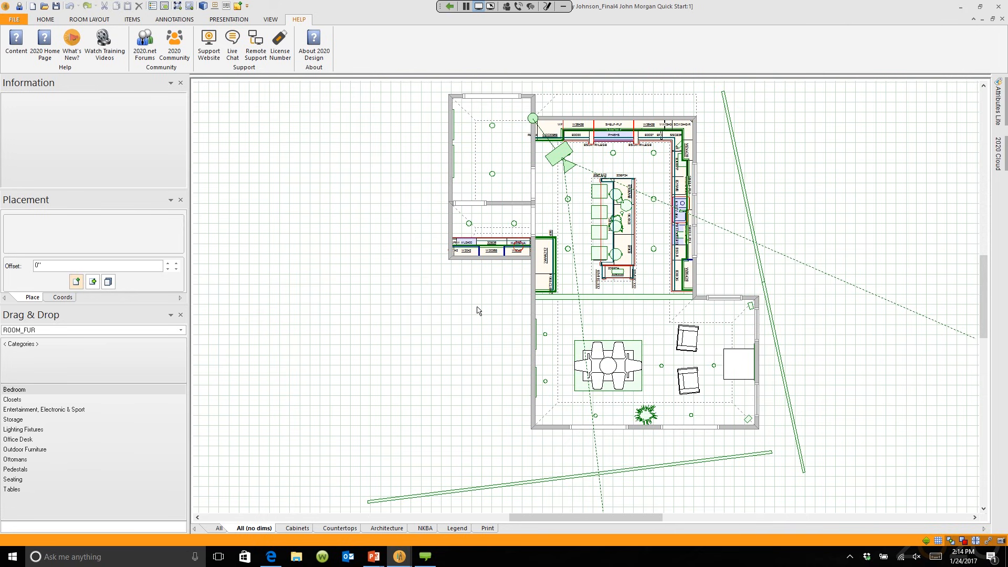
pyautogui.scroll(2, 420, 319)
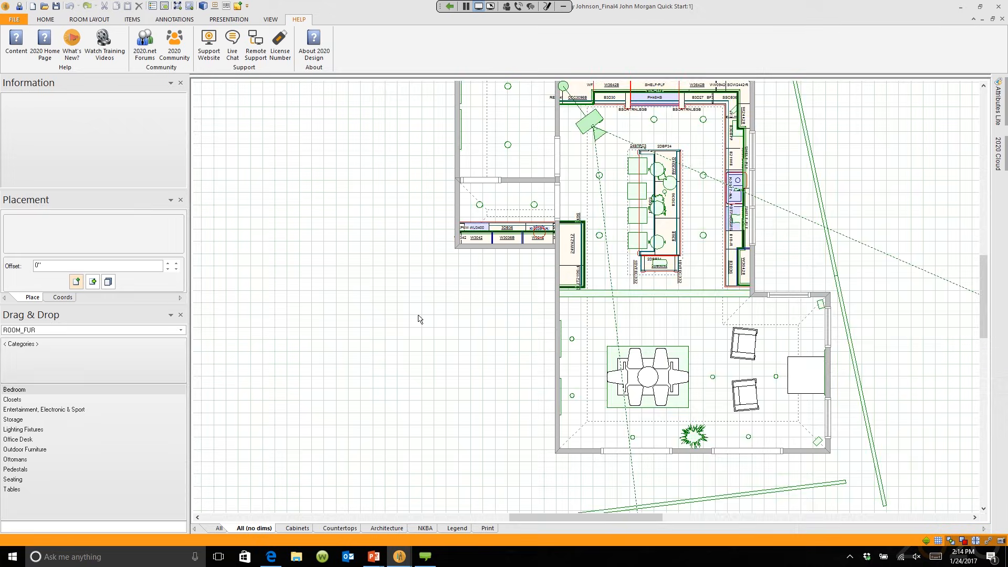
pyautogui.scroll(1, 420, 318)
# Step: Zoom and pan around the kitchen floor plan to inspect the island cabinets
pyautogui.moveTo(393, 321); pyautogui.dragTo(285, 398, button='middle')
pyautogui.scroll(-2, 326, 318)
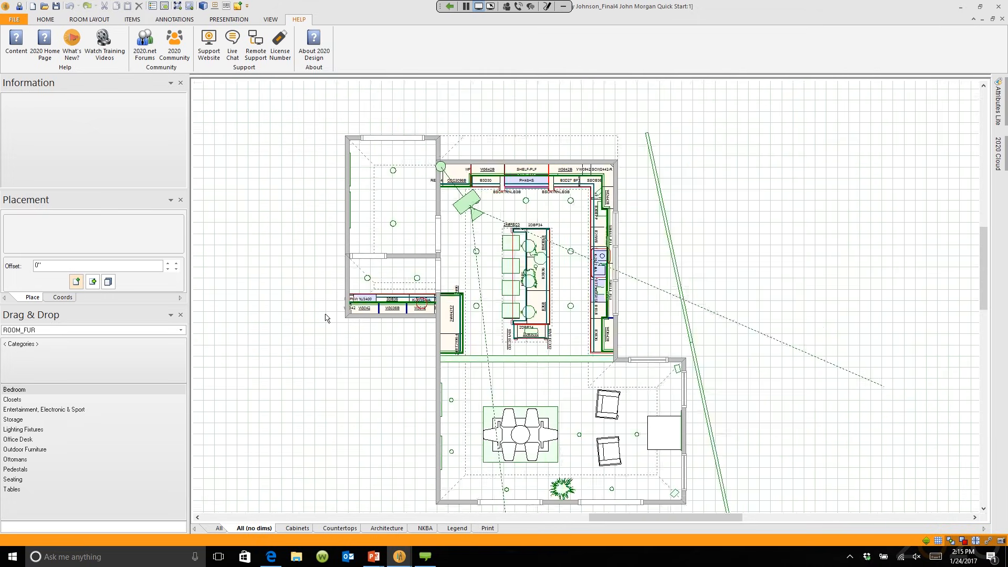
pyautogui.scroll(-1, 325, 317)
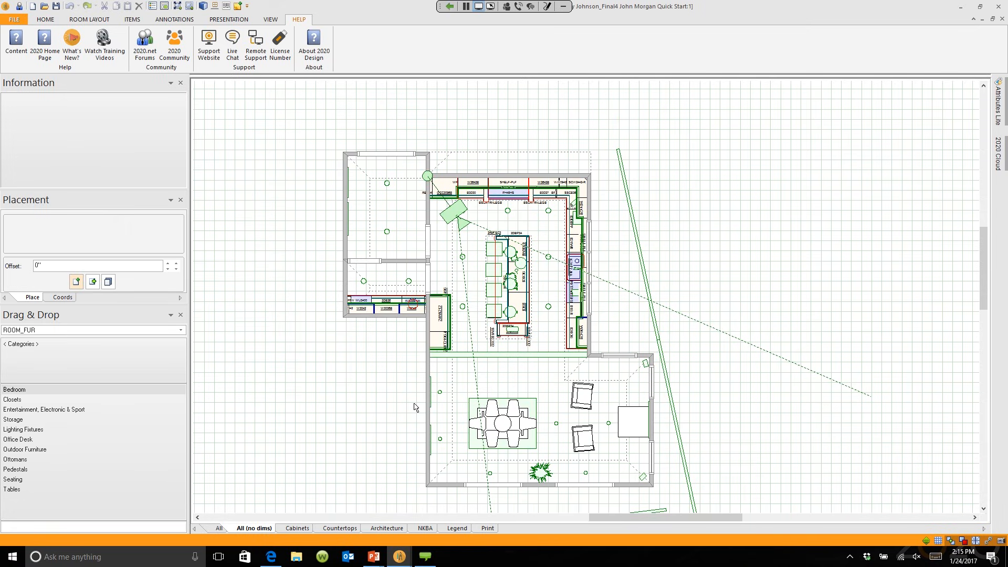
pyautogui.scroll(5, 416, 407)
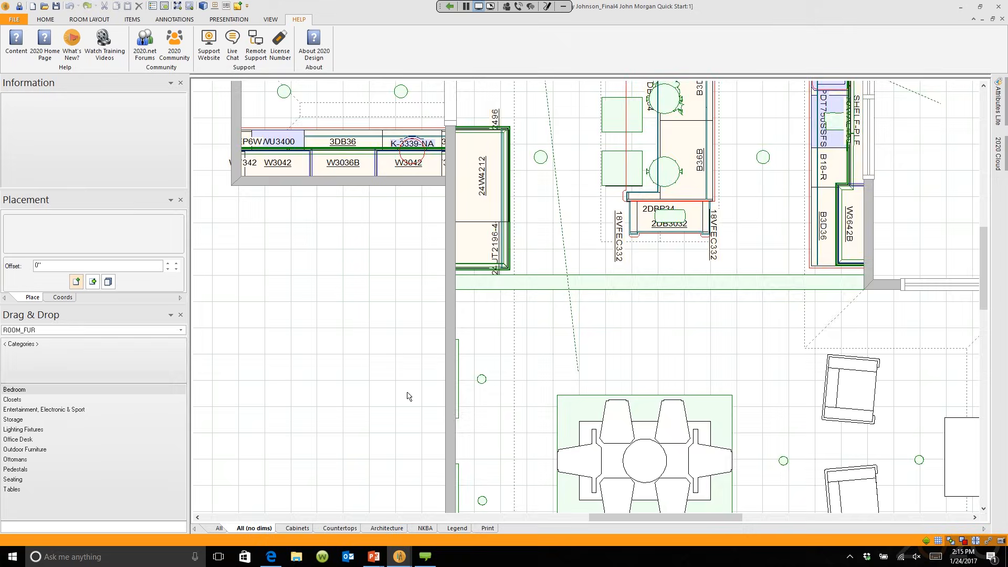
pyautogui.scroll(-6, 409, 396)
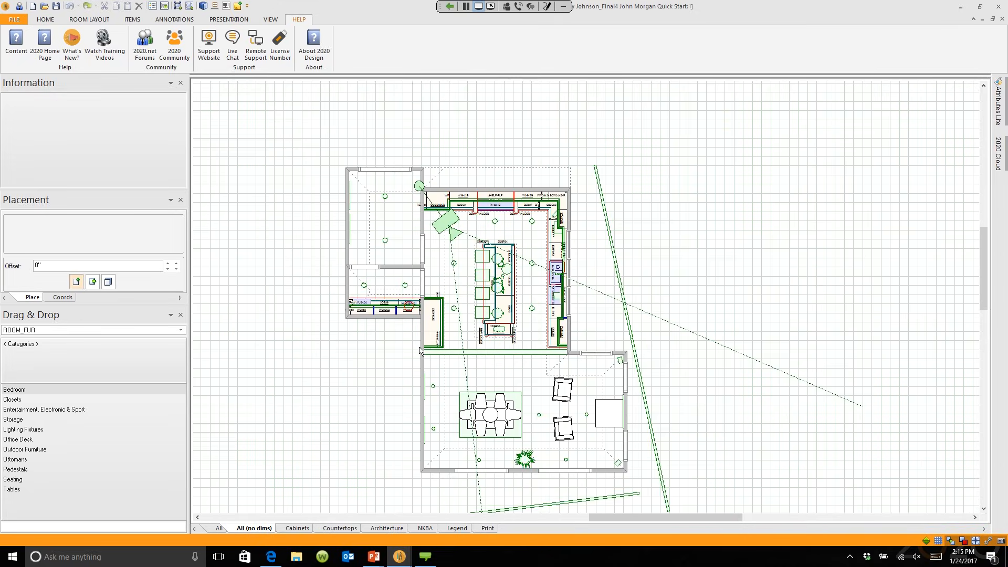
pyautogui.moveTo(420, 347); pyautogui.dragTo(342, 415, button='middle')
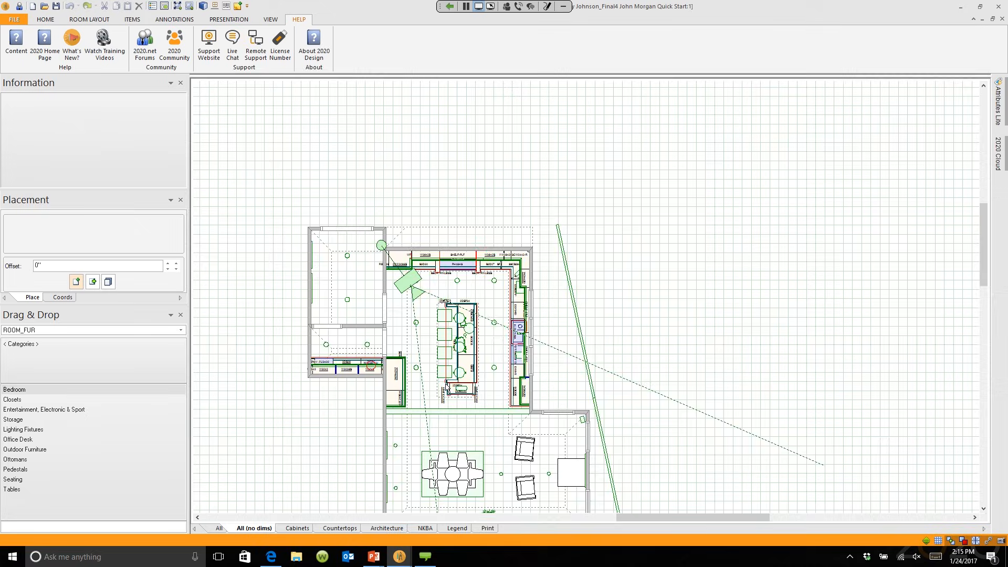
pyautogui.scroll(6, 447, 387)
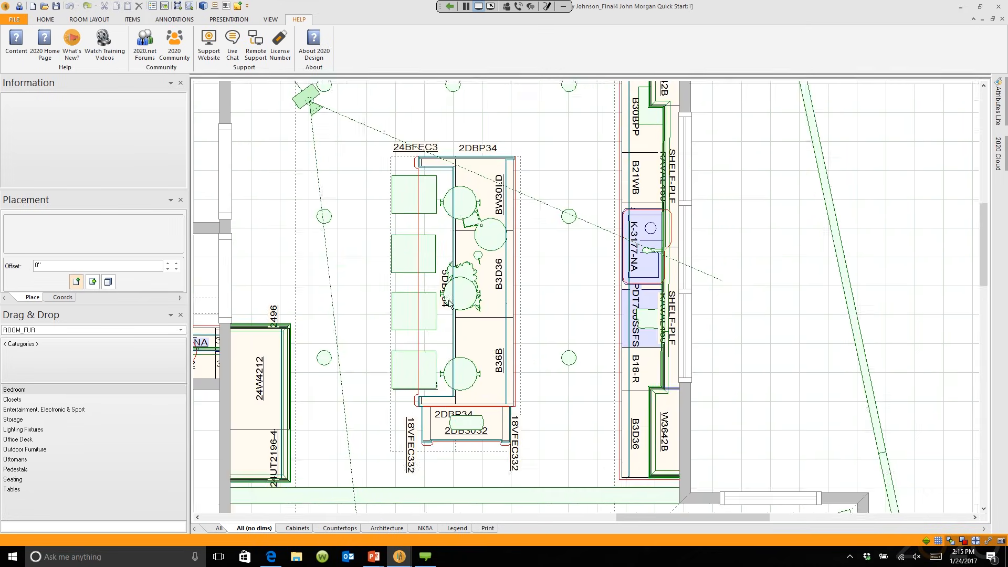
pyautogui.moveTo(449, 304); pyautogui.dragTo(620, 245, button='middle')
pyautogui.scroll(-1, 547, 297)
pyautogui.scroll(-5, 620, 245)
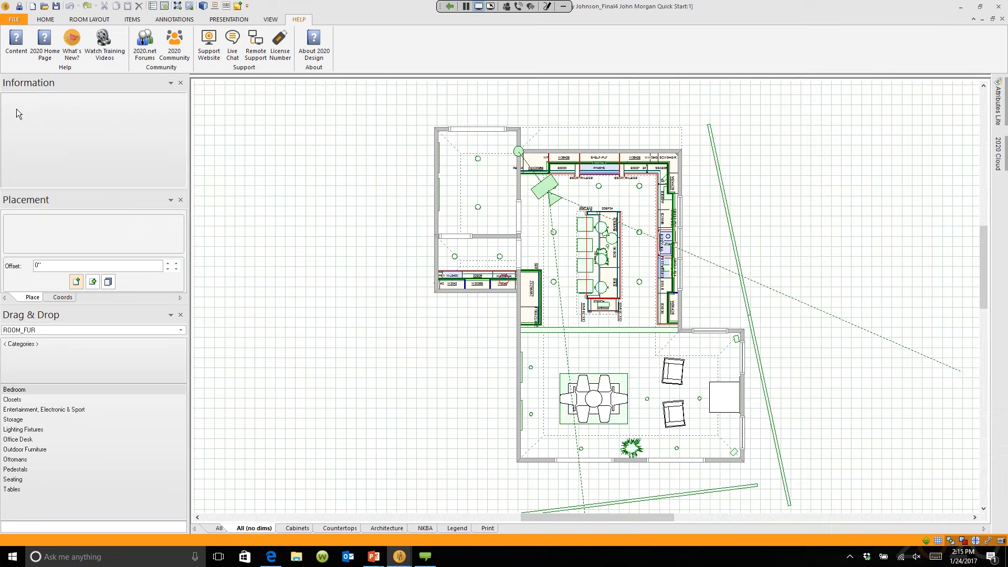
pyautogui.scroll(5, 521, 252)
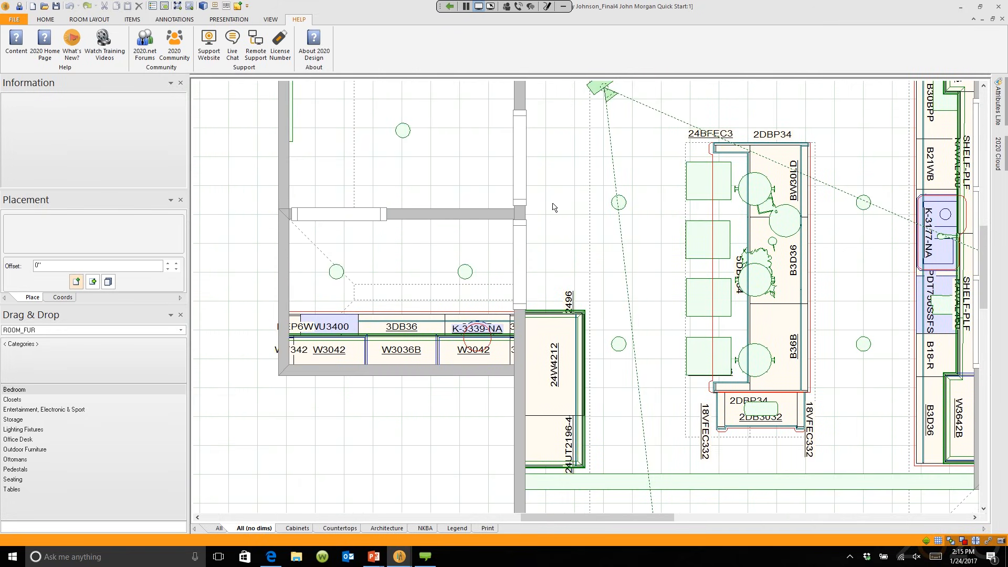
pyautogui.click(551, 203)
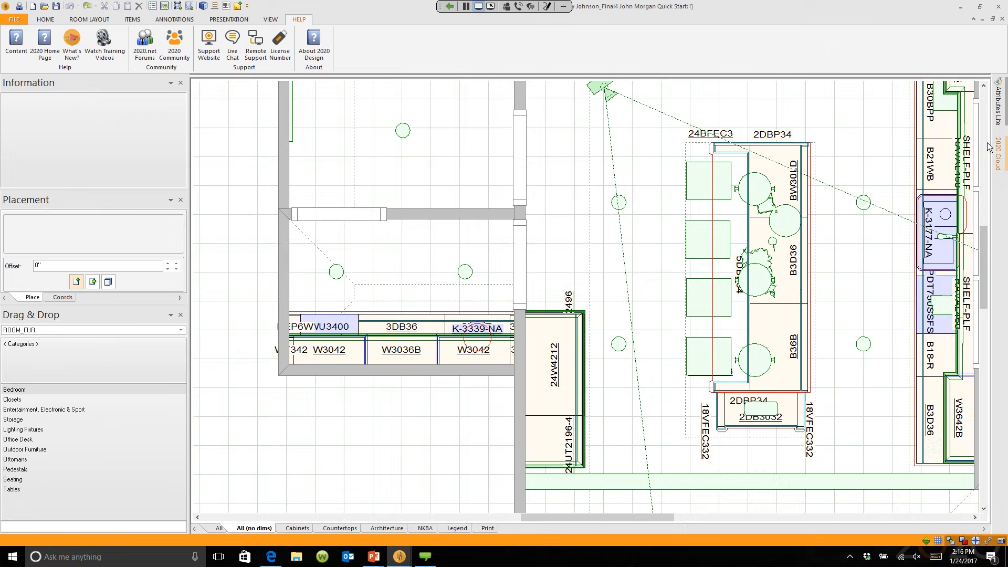
pyautogui.moveTo(989, 147)
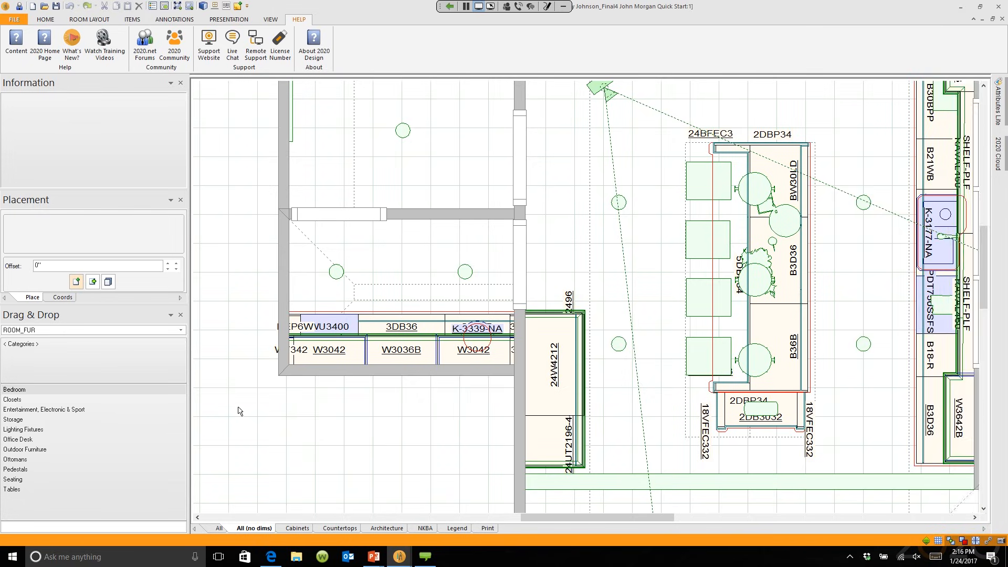
pyautogui.scroll(-3, 286, 252)
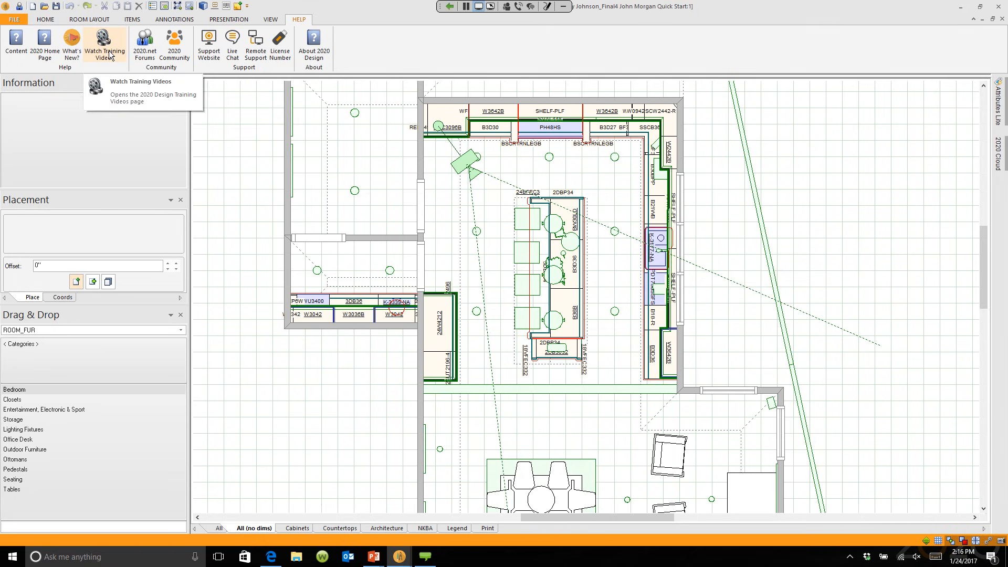
# Step: Glance at the FILE backstage options, then return to the plan on the HOME tab
pyautogui.click(15, 19)
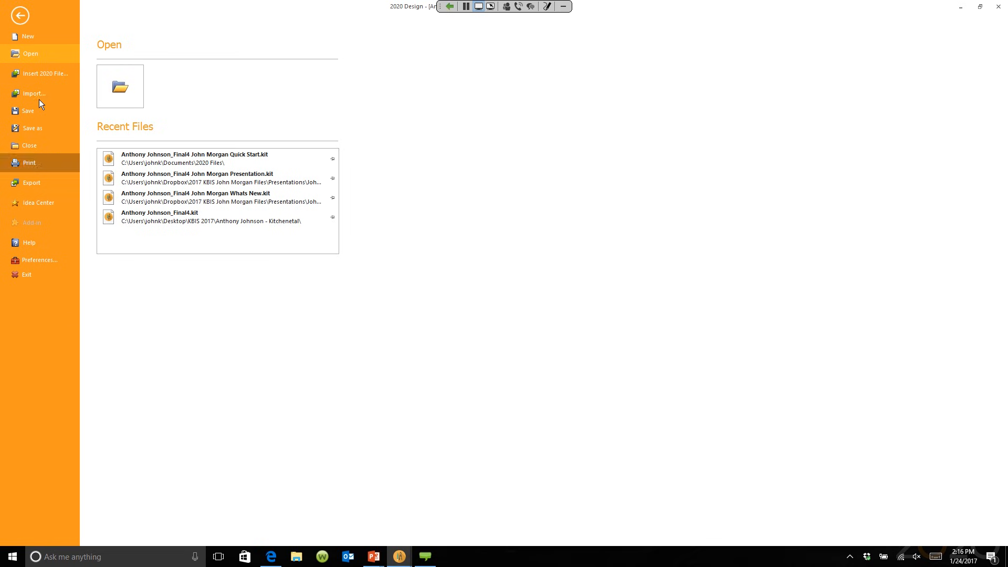
pyautogui.click(21, 16)
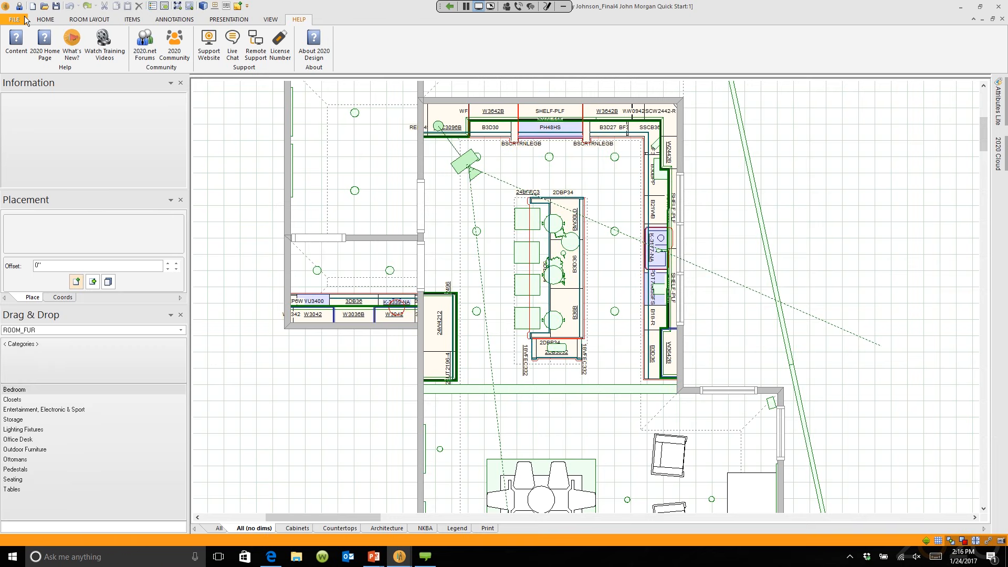
pyautogui.click(49, 21)
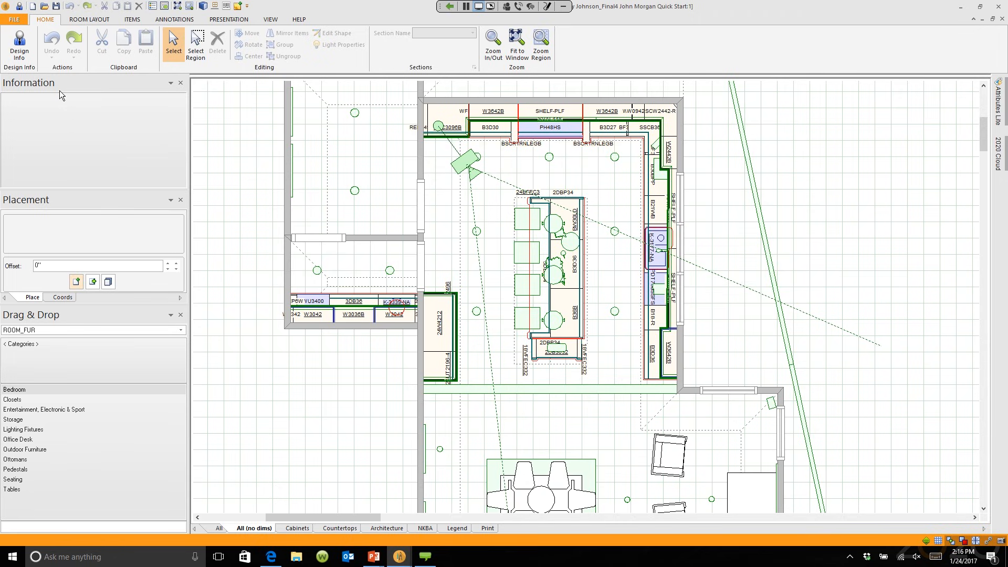
# Step: Tour the walls, items and dimensions ribbon tabs, trying the countertop wizard, ending on PRESENTATION
pyautogui.click(90, 20)
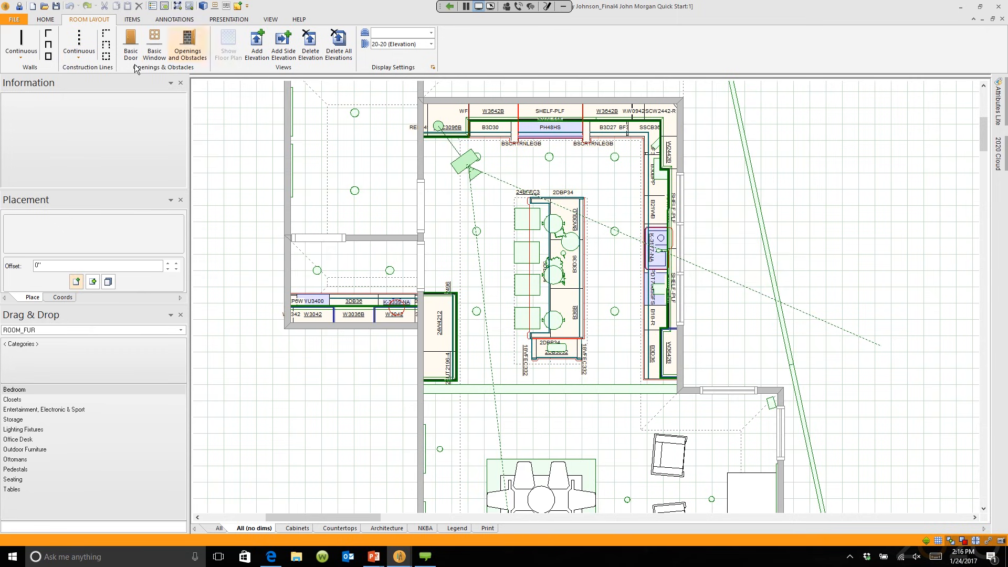
pyautogui.click(133, 21)
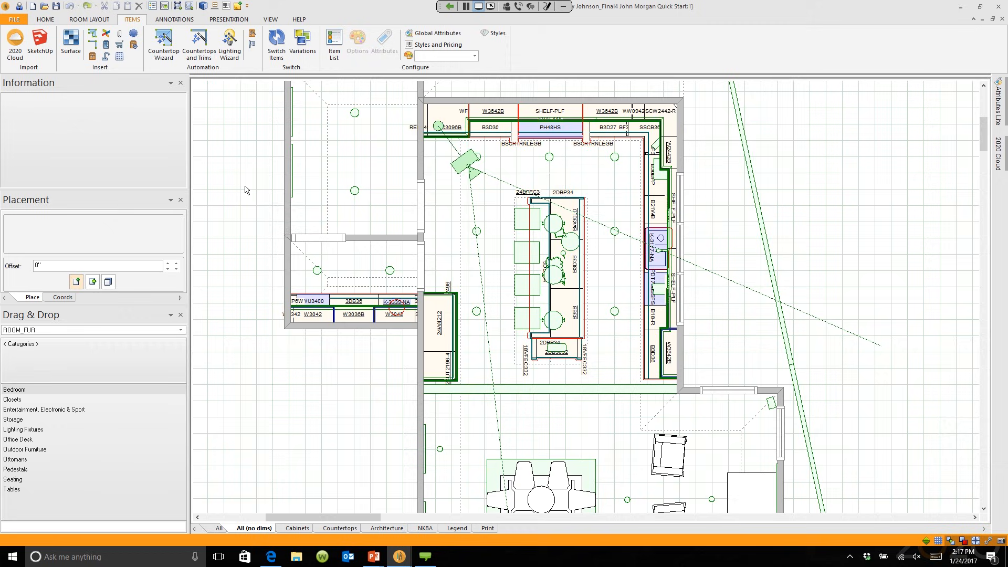
pyautogui.click(164, 45)
pyautogui.click(184, 21)
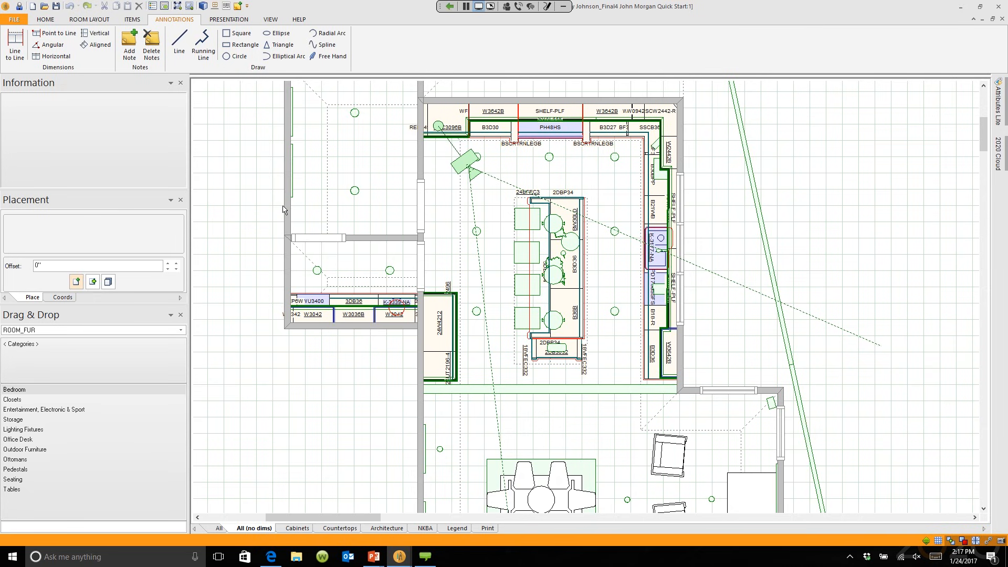
pyautogui.click(229, 21)
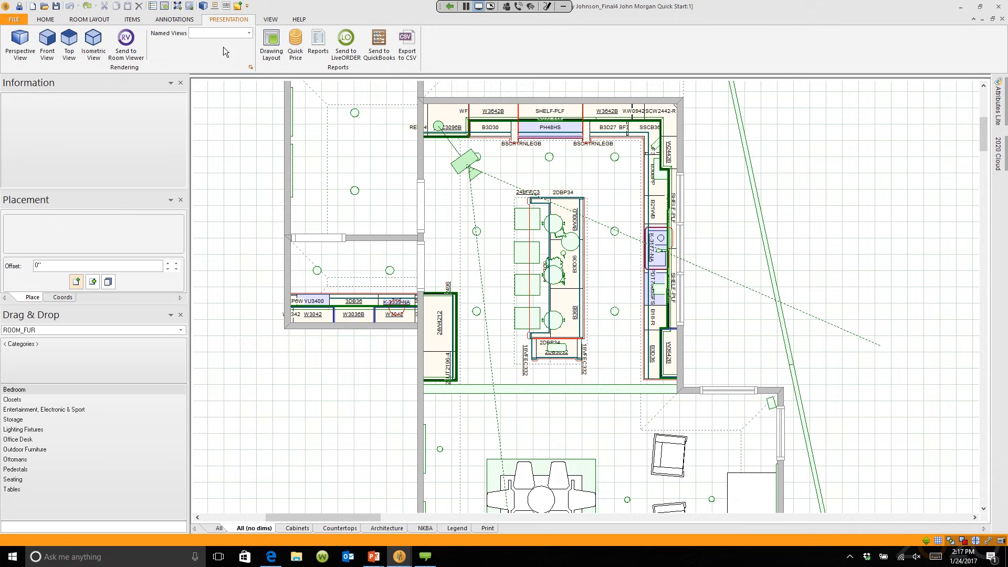
# Step: Check the Reports command, then switch the ribbon to the VIEW tools
pyautogui.moveTo(295, 176)
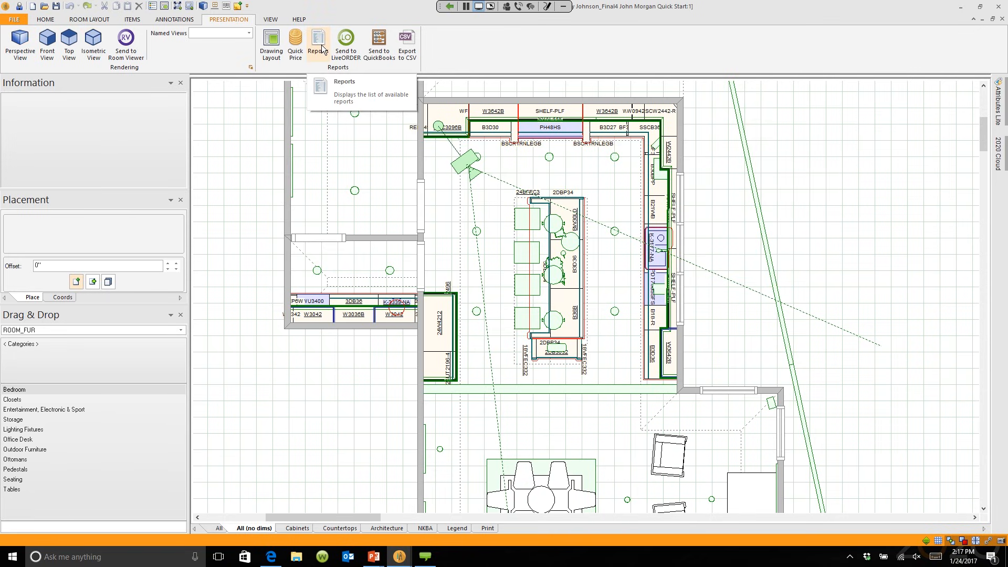
pyautogui.click(281, 20)
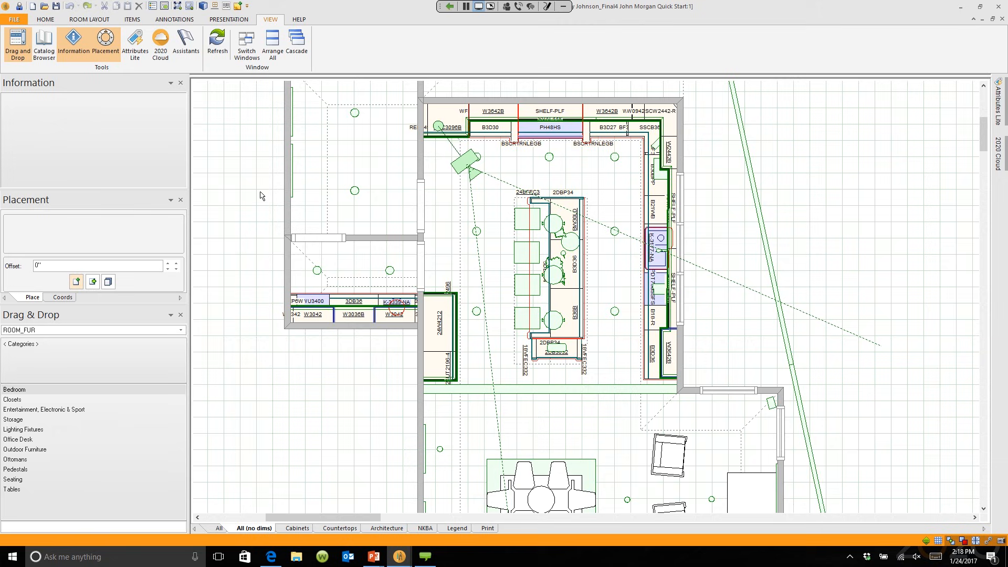
# Step: Bring up the ROOM LAYOUT drawing tools in 2020 Design
pyautogui.click(80, 23)
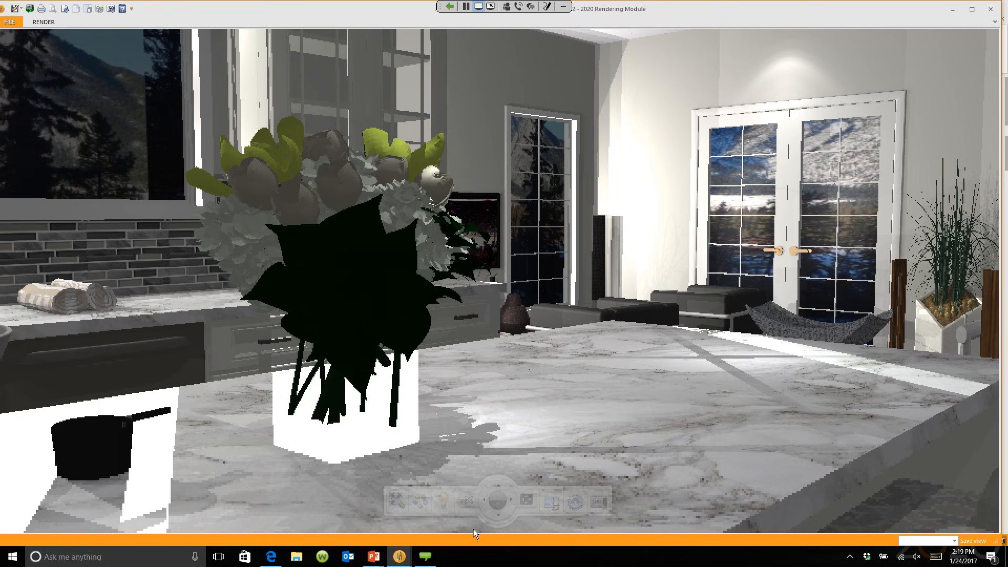
# Step: Bring the PowerPoint Quick-Start slide show back to the front
pyautogui.moveTo(378, 558)
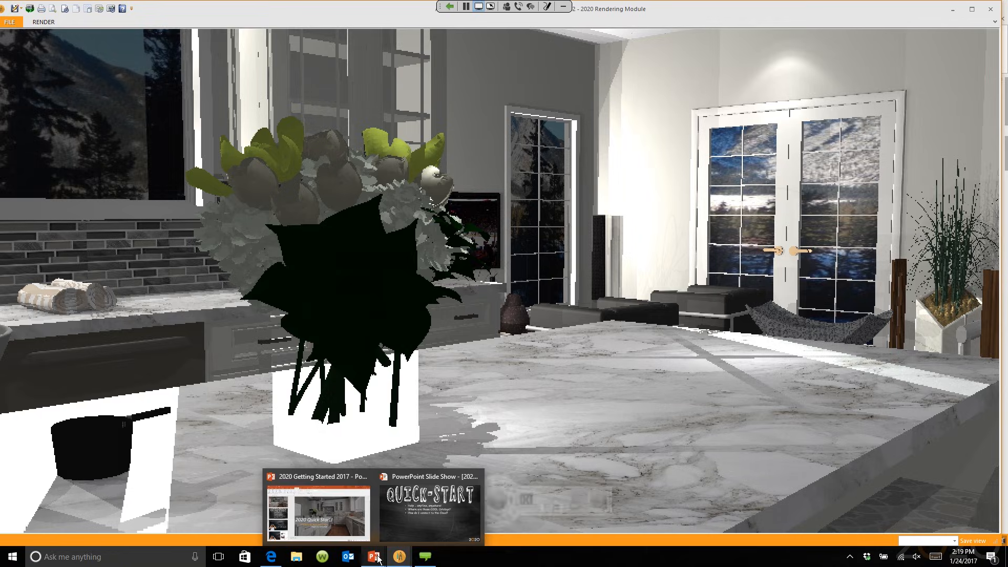
pyautogui.click(396, 522)
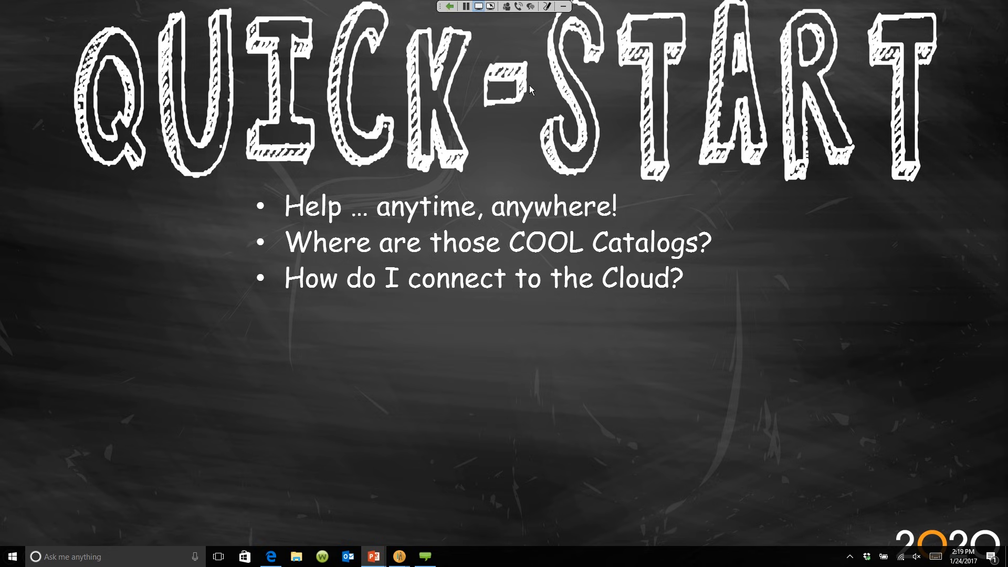
# Step: Check the meeting participants list, then reveal the 'What's the best way to draw walls?' bullet
pyautogui.click(506, 6)
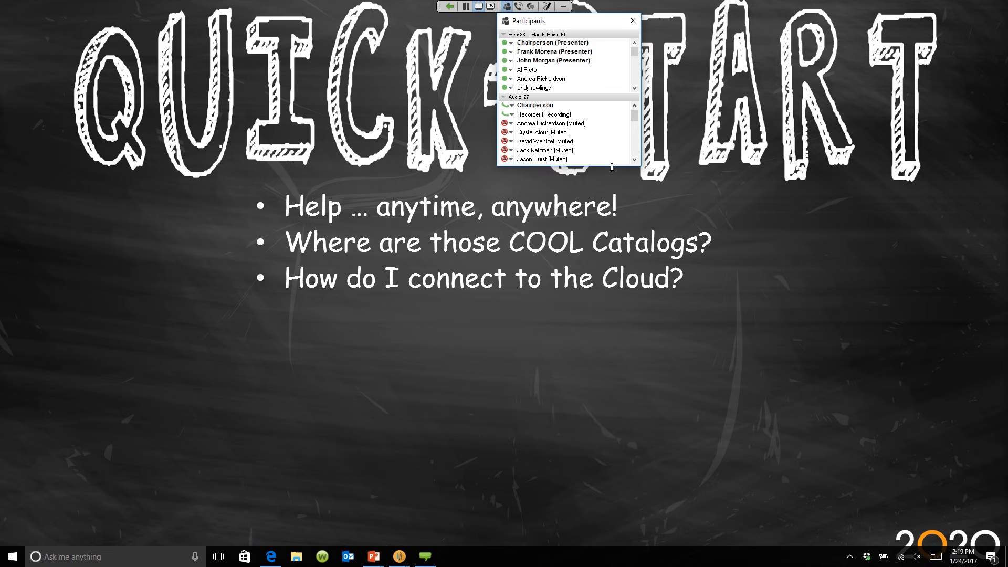
pyautogui.moveTo(611, 167); pyautogui.dragTo(611, 557)
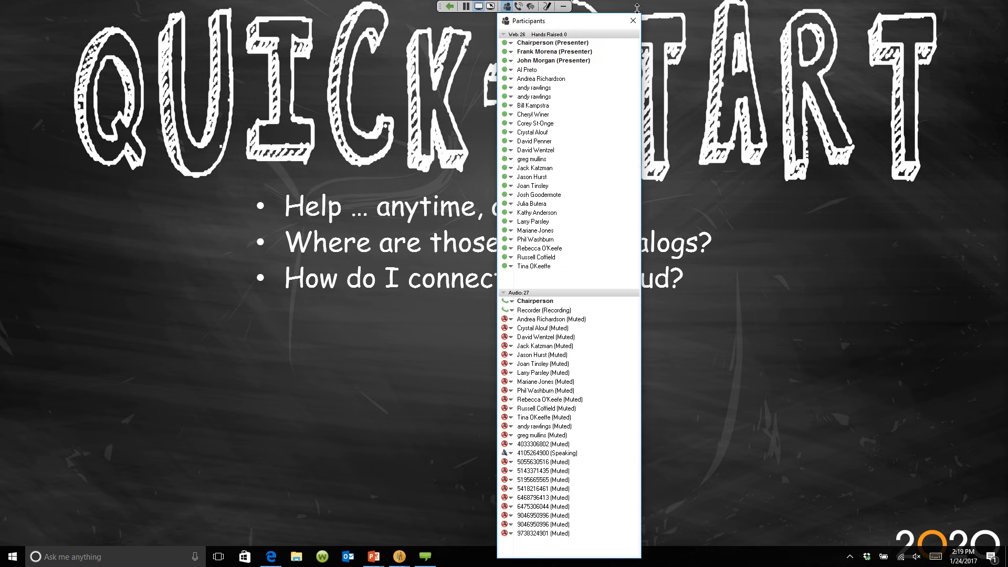
pyautogui.moveTo(606, 21); pyautogui.dragTo(905, 8)
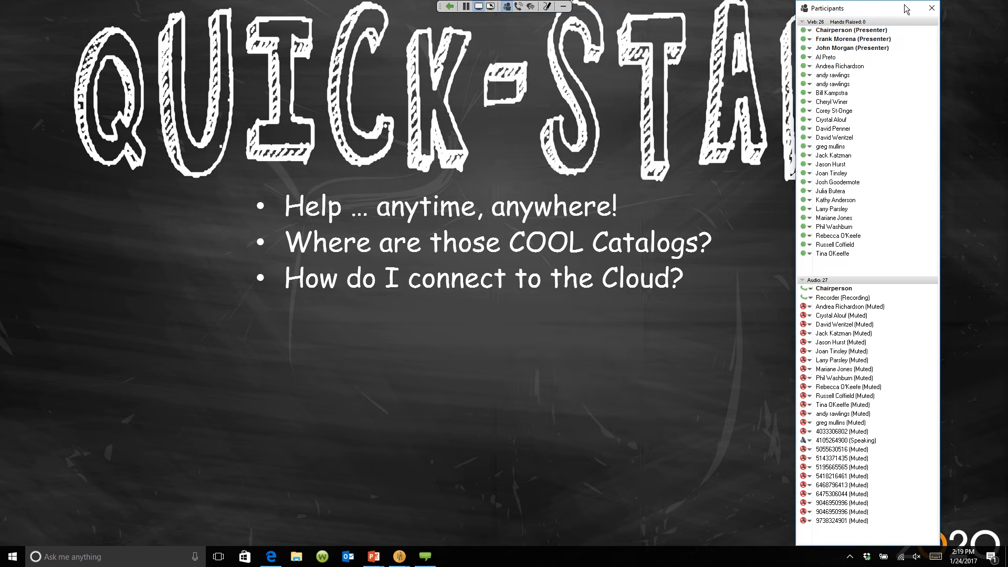
pyautogui.click(932, 8)
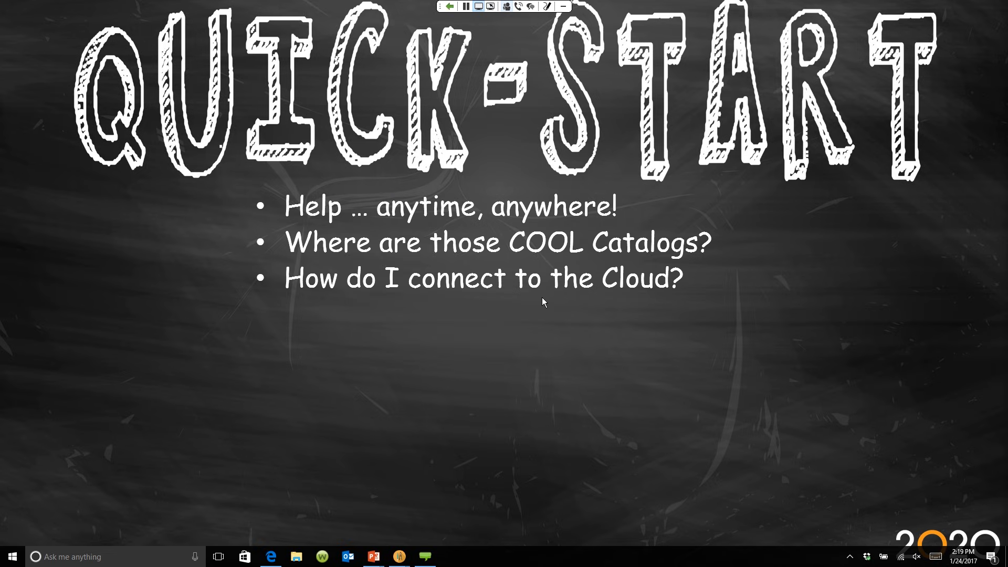
pyautogui.click(440, 185)
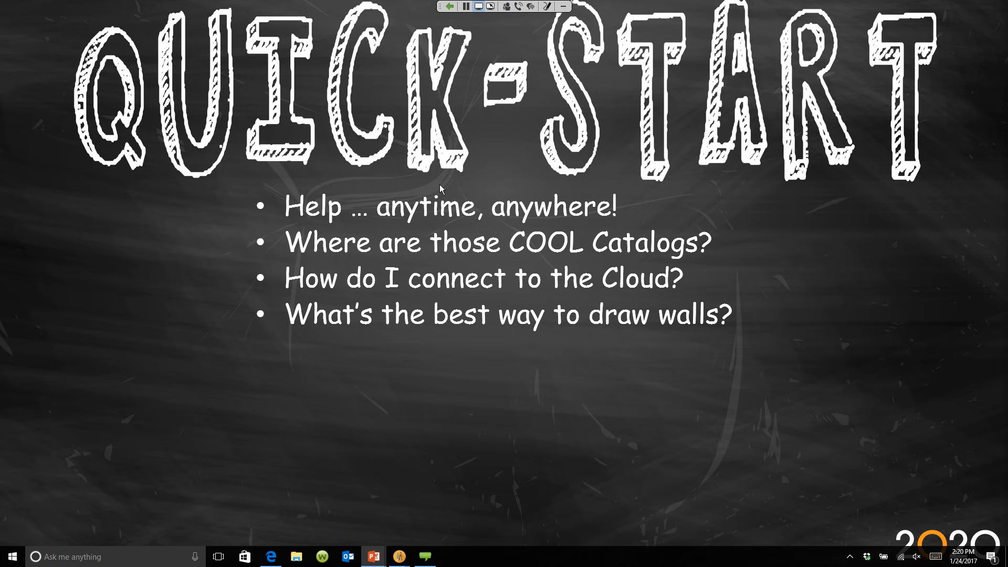
# Step: Return to the 2020 Design kitchen plan, centre it in view, and show the FILE page
pyautogui.moveTo(401, 559)
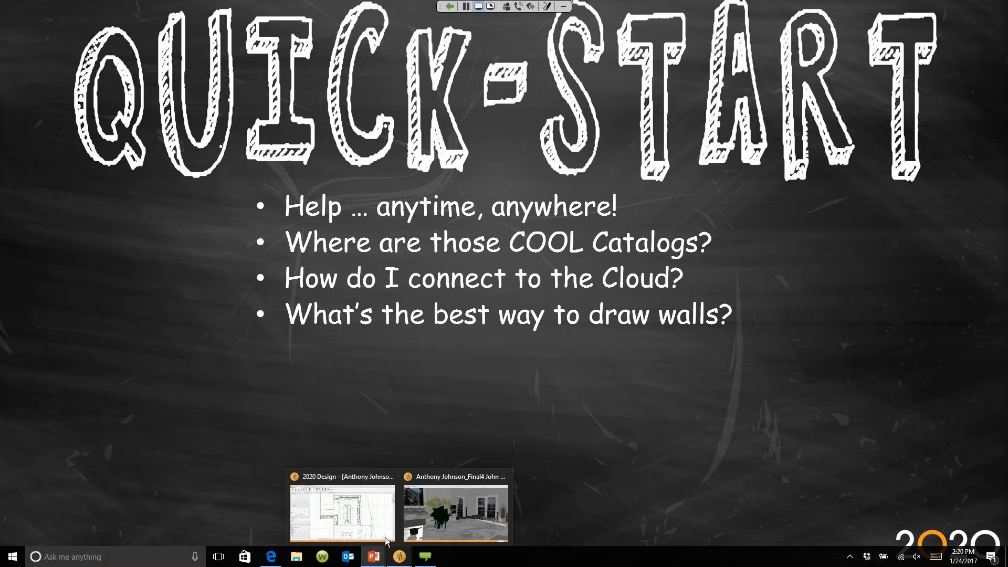
pyautogui.click(374, 527)
pyautogui.scroll(-1, 366, 383)
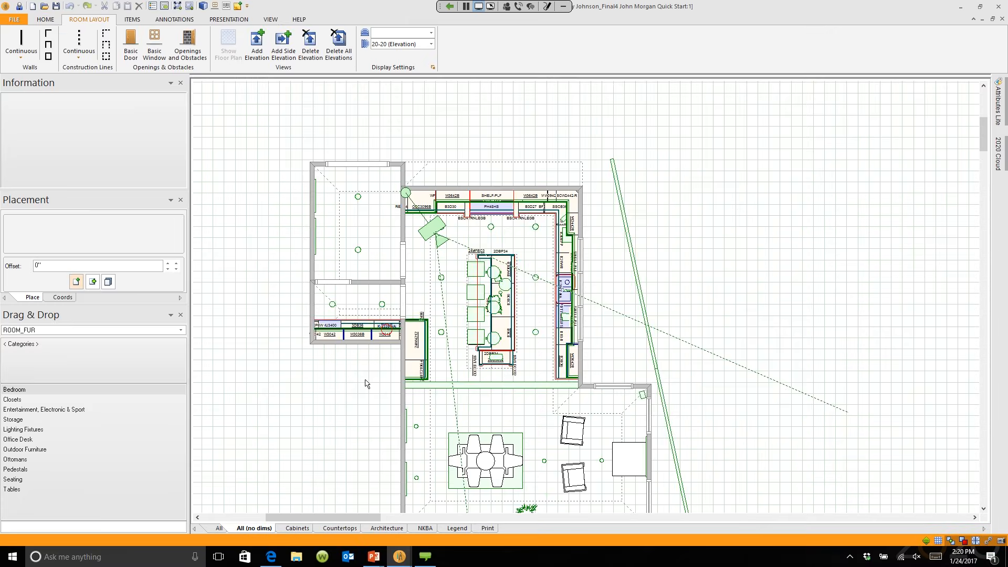
pyautogui.moveTo(365, 381); pyautogui.dragTo(411, 335, button='middle')
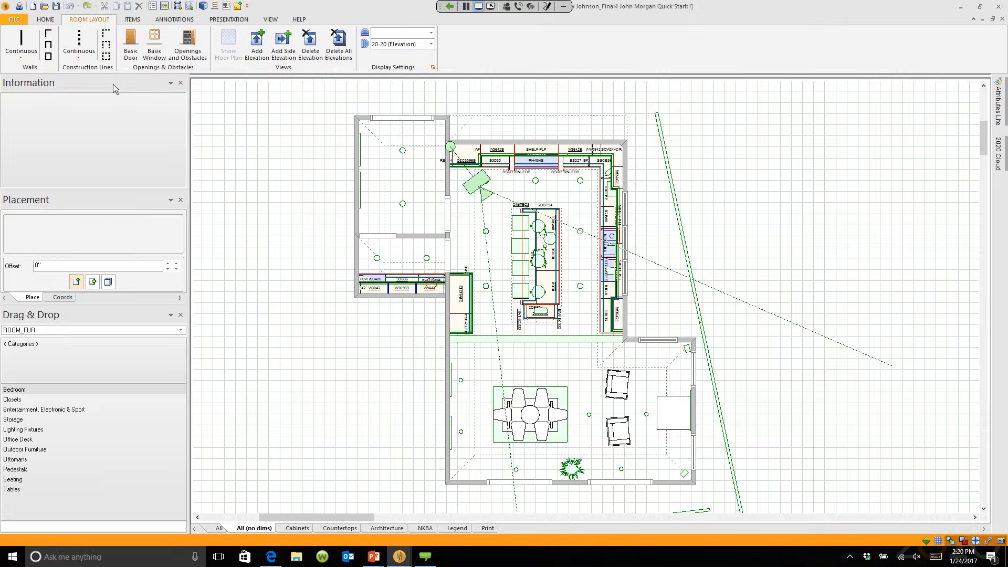
pyautogui.click(13, 20)
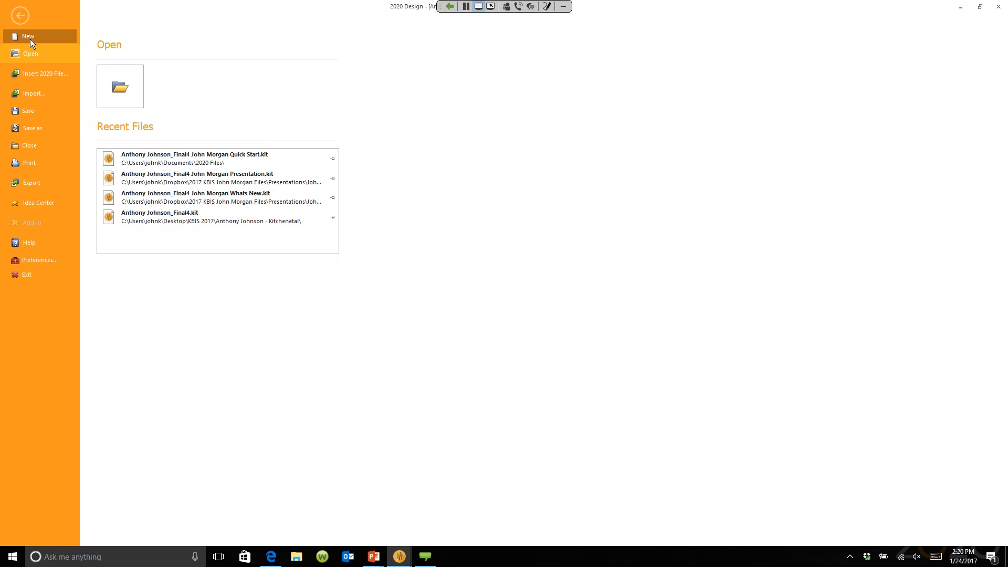
# Step: Create a new blank design, Design2, and start a wall at the grid's lower left
pyautogui.click(29, 37)
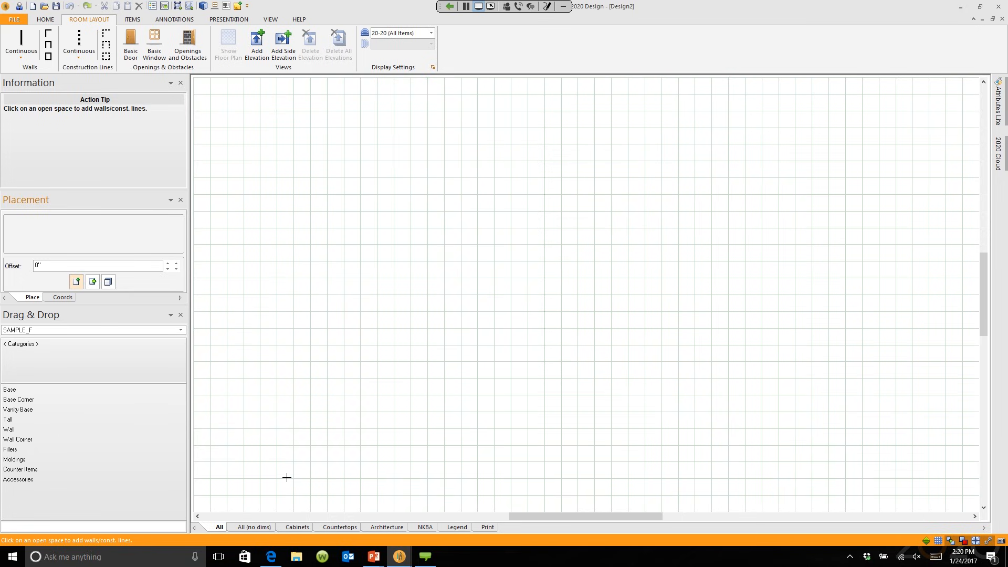
pyautogui.click(285, 505)
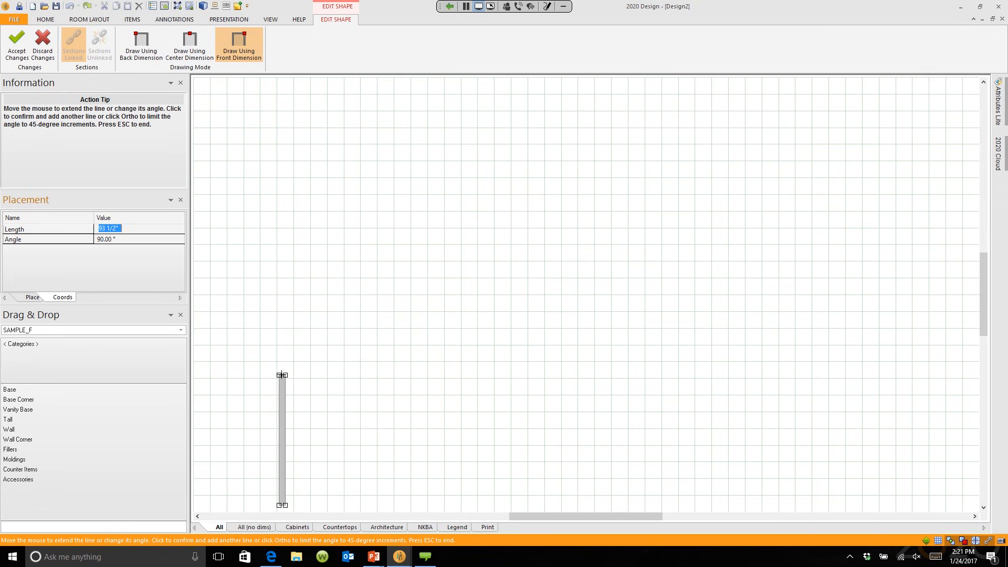
# Step: Draw the first walls at 144" and 156", a short upward segment, then 110"
pyautogui.write('144')
pyautogui.press('Return')
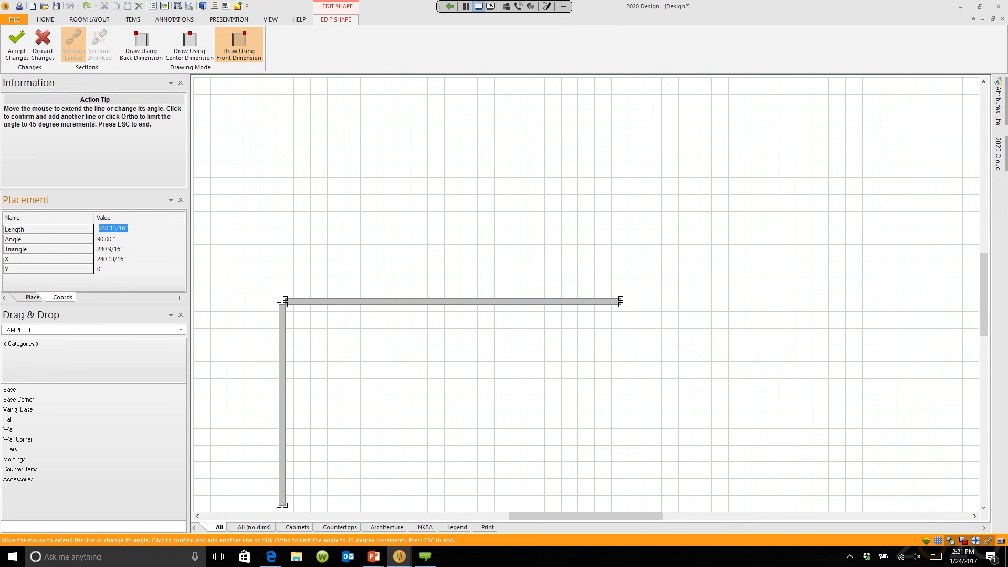
pyautogui.write('156')
pyautogui.press('Return')
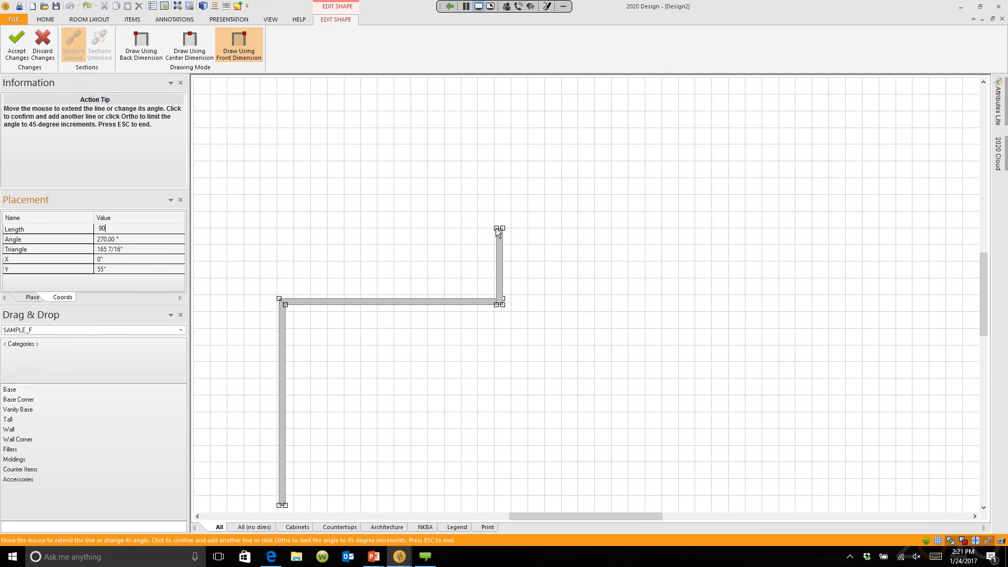
pyautogui.click(496, 227)
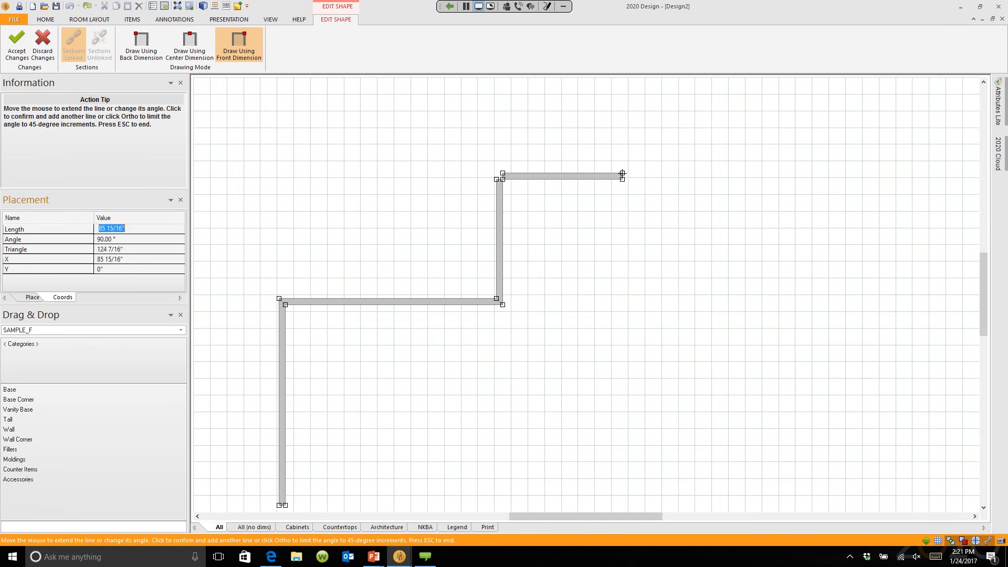
pyautogui.write('110')
pyautogui.press('Return')
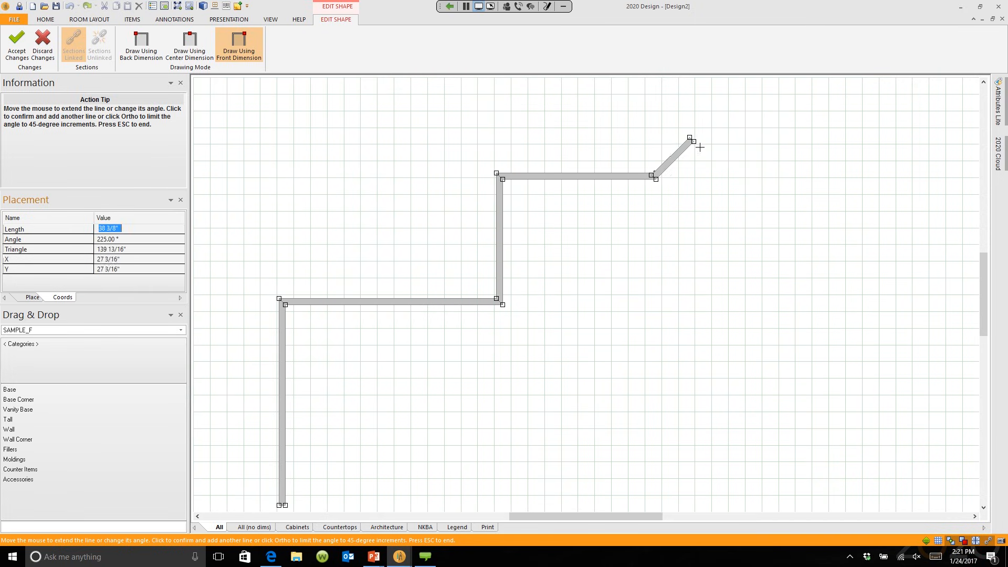
# Step: Add the angled bay: 48" diagonal, 48" across, 48" diagonal down, then a 60" wall
pyautogui.write('48')
pyautogui.press('Return')
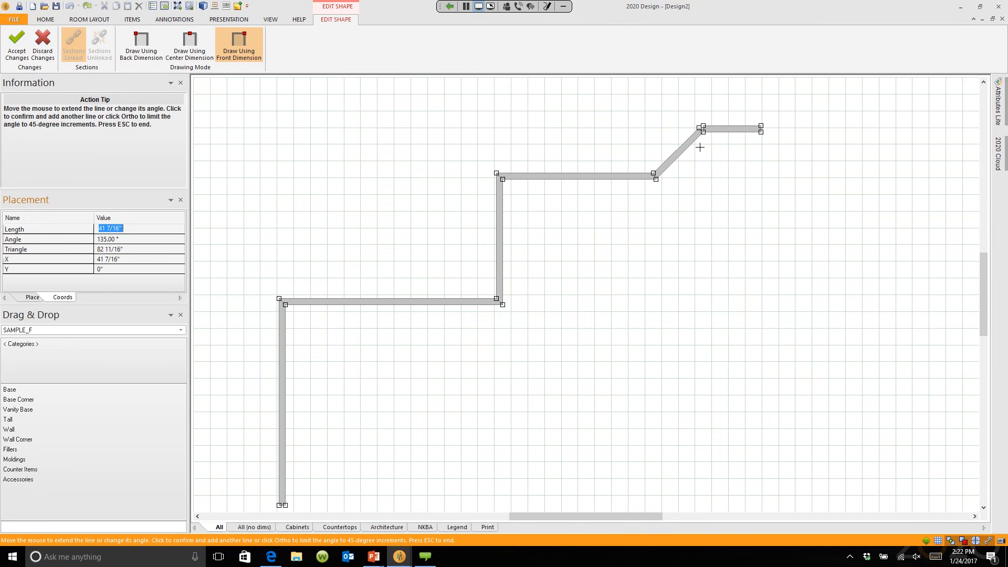
pyautogui.write('48')
pyautogui.press('Return')
pyautogui.write('48')
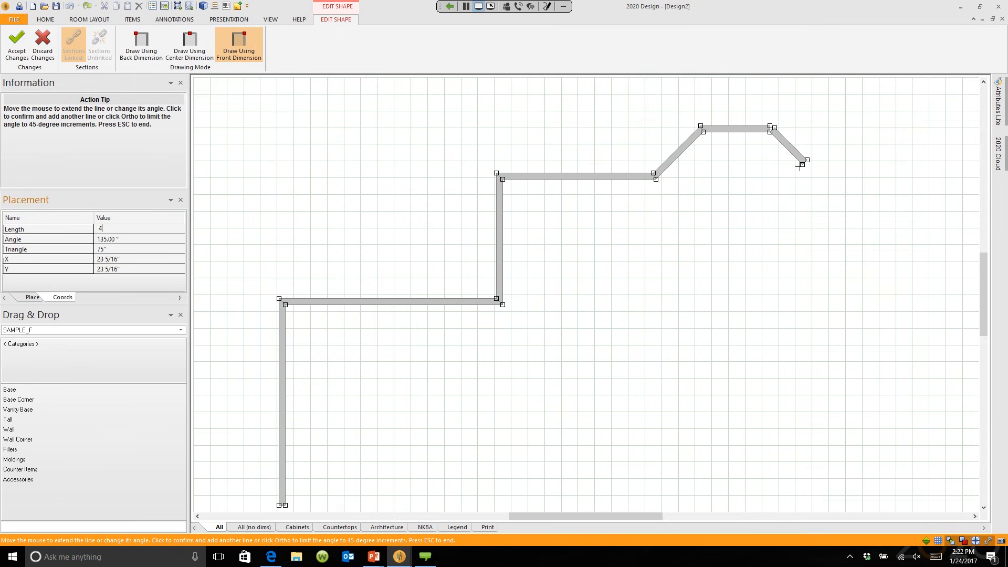
pyautogui.press('Return')
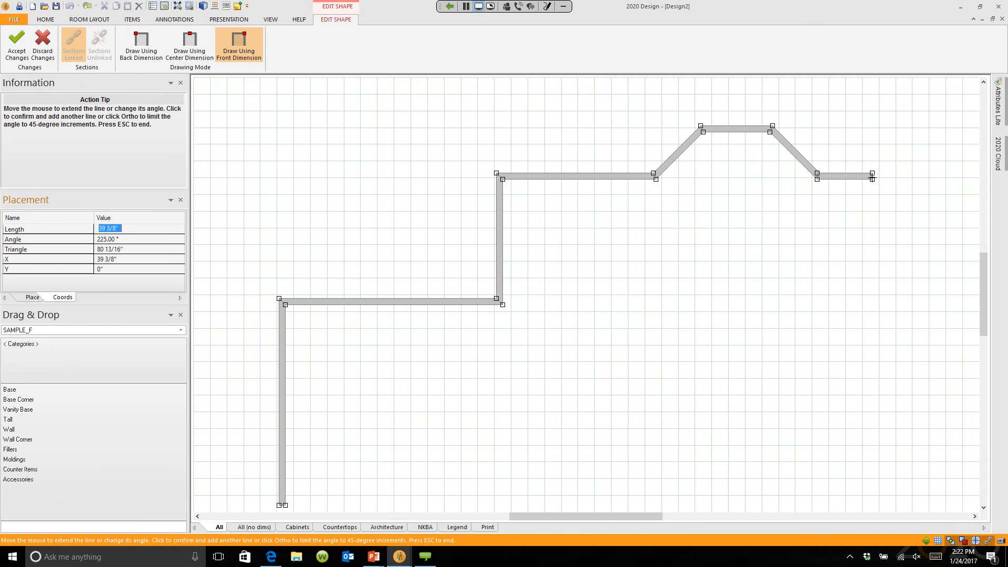
pyautogui.write('60')
pyautogui.press('Return')
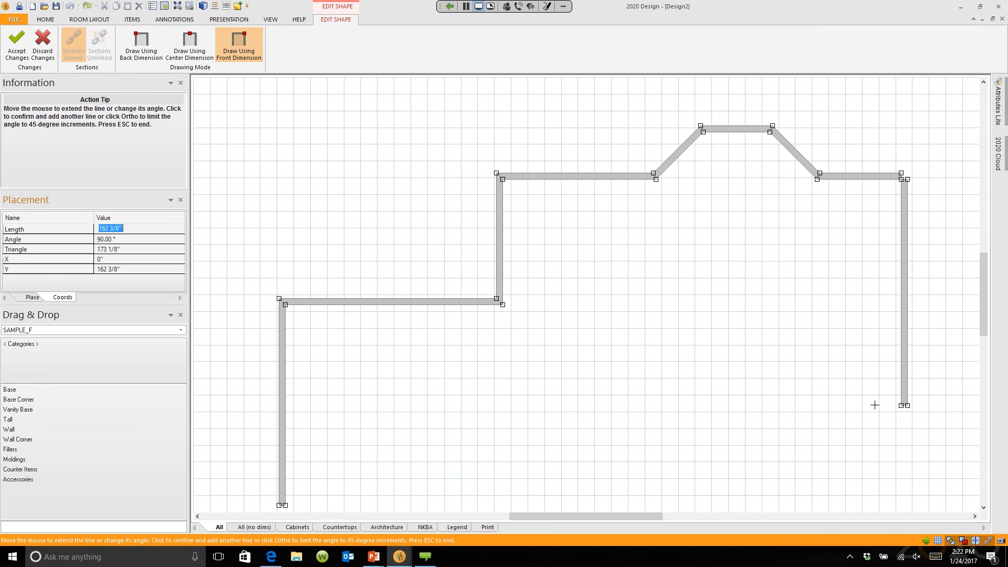
# Step: Run the 240" wall down the right side and the 190" bottom wall
pyautogui.write('240')
pyautogui.press('Return')
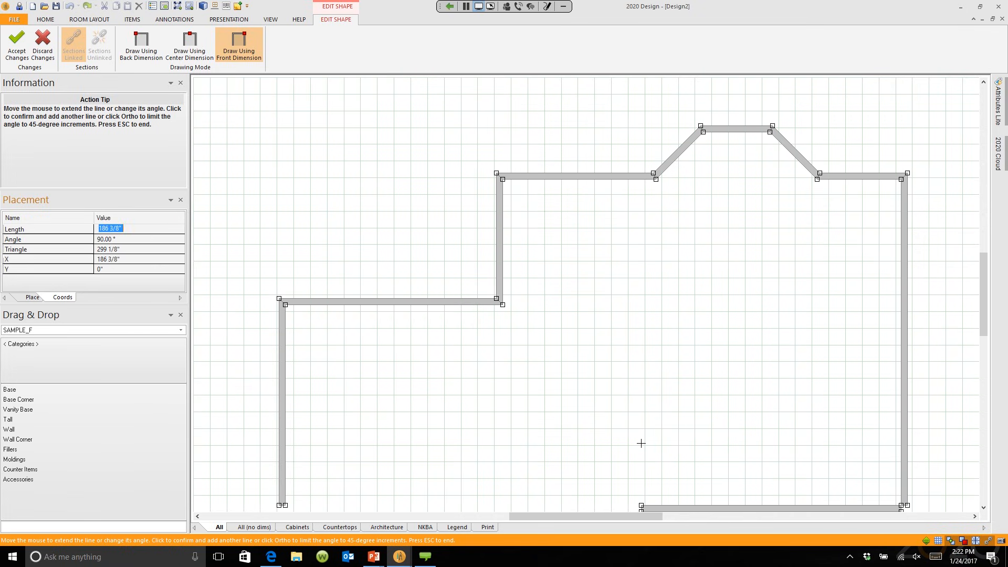
pyautogui.write('190')
pyautogui.press('Return')
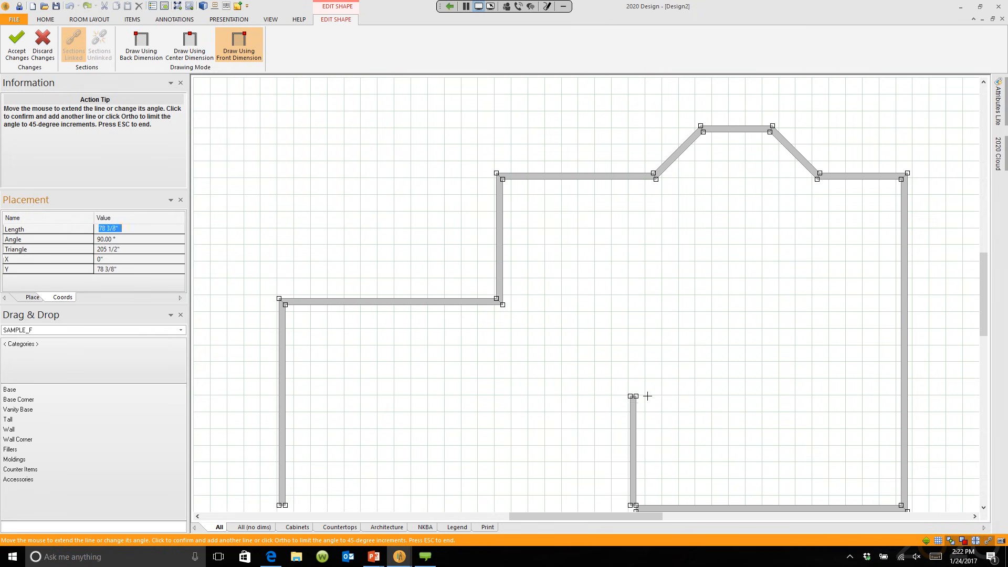
# Step: Place the remaining inner-notch wall segments and finish the wall outline
pyautogui.click(632, 441)
pyautogui.click(563, 442)
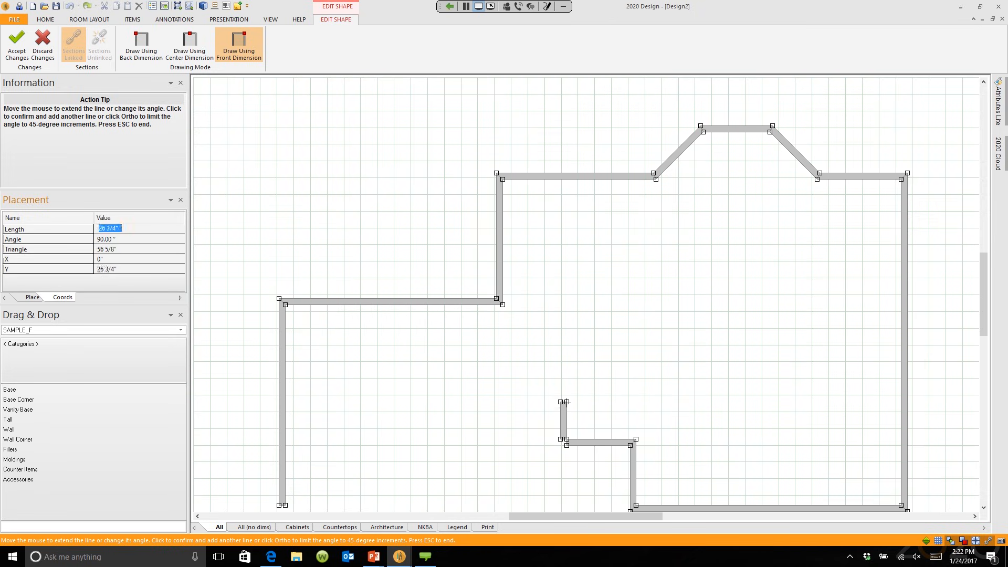
pyautogui.click(563, 355)
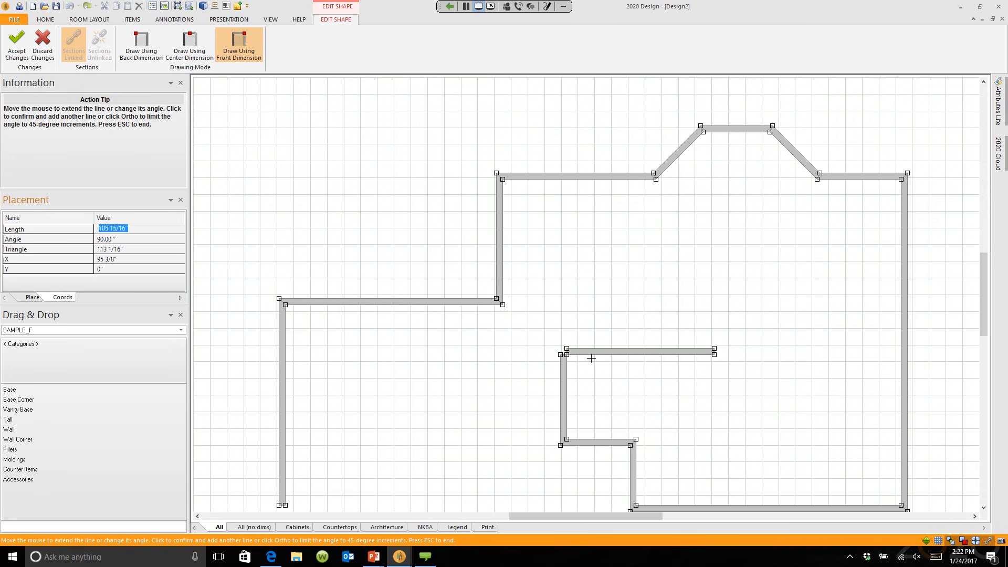
pyautogui.click(733, 351)
pyautogui.click(733, 439)
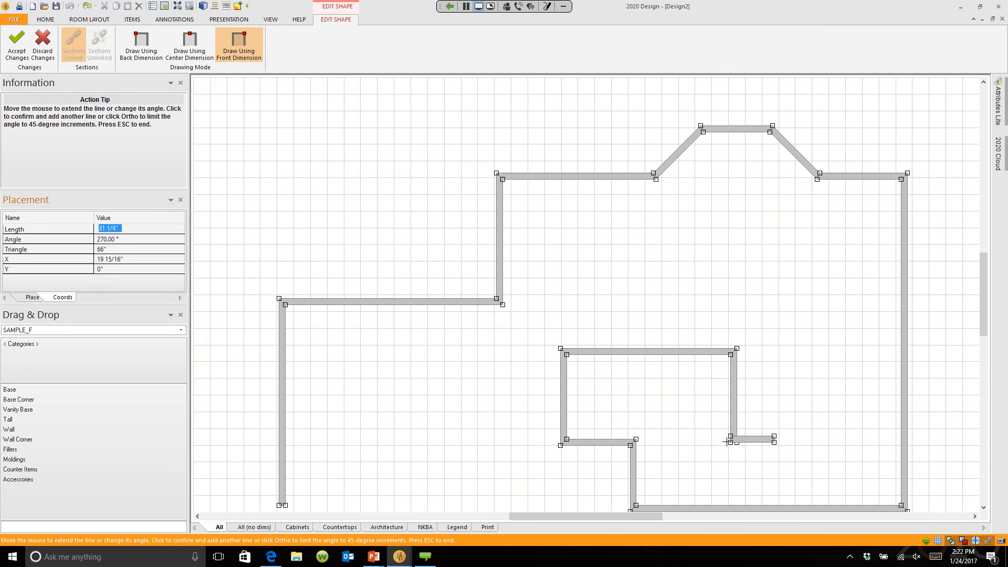
pyautogui.click(789, 442)
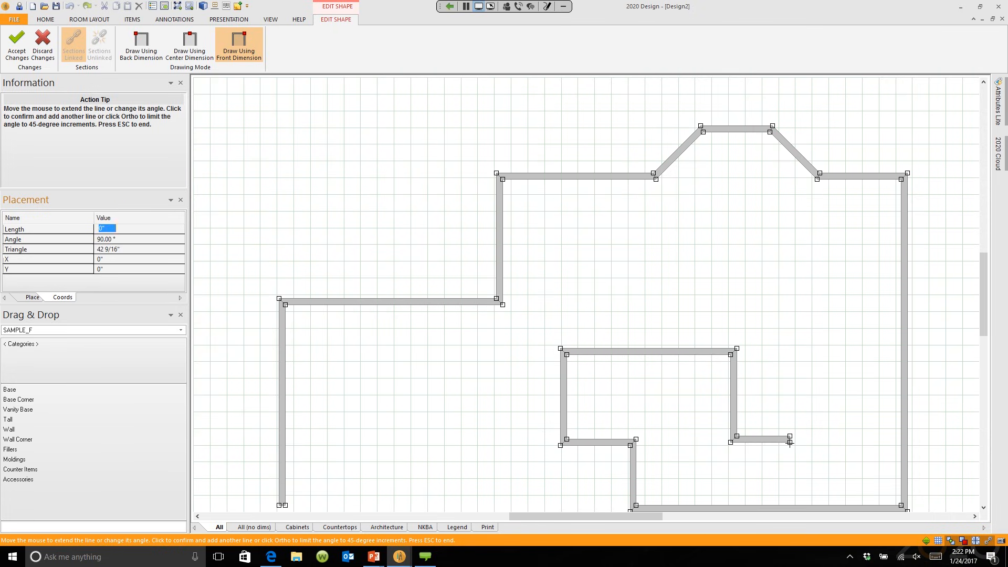
pyautogui.press('Escape')
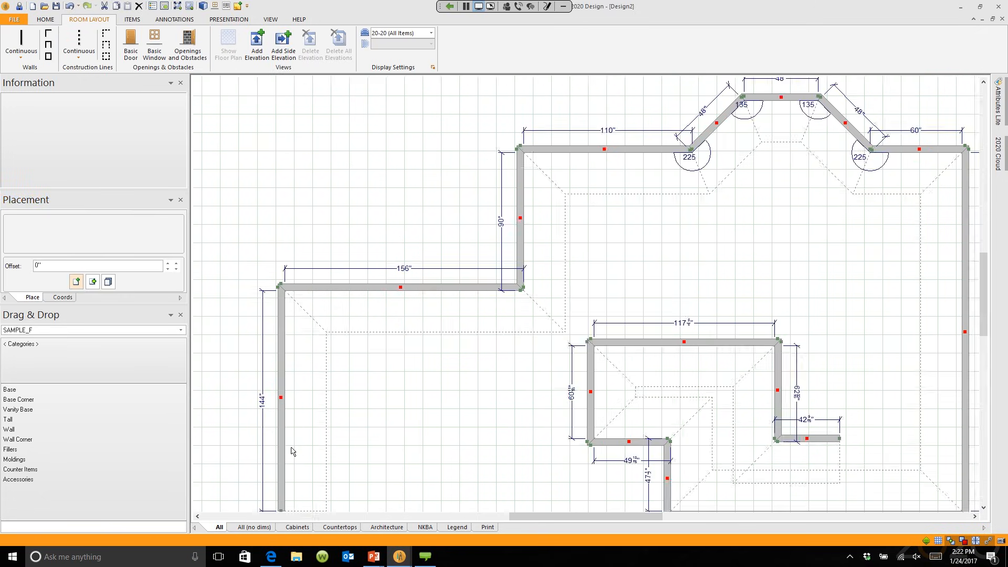
pyautogui.scroll(5, 292, 452)
pyautogui.scroll(-3, 525, 299)
pyautogui.moveTo(524, 299); pyautogui.dragTo(302, 478, button='middle')
pyautogui.scroll(1, 659, 212)
pyautogui.moveTo(659, 212); pyautogui.dragTo(488, 351, button='middle')
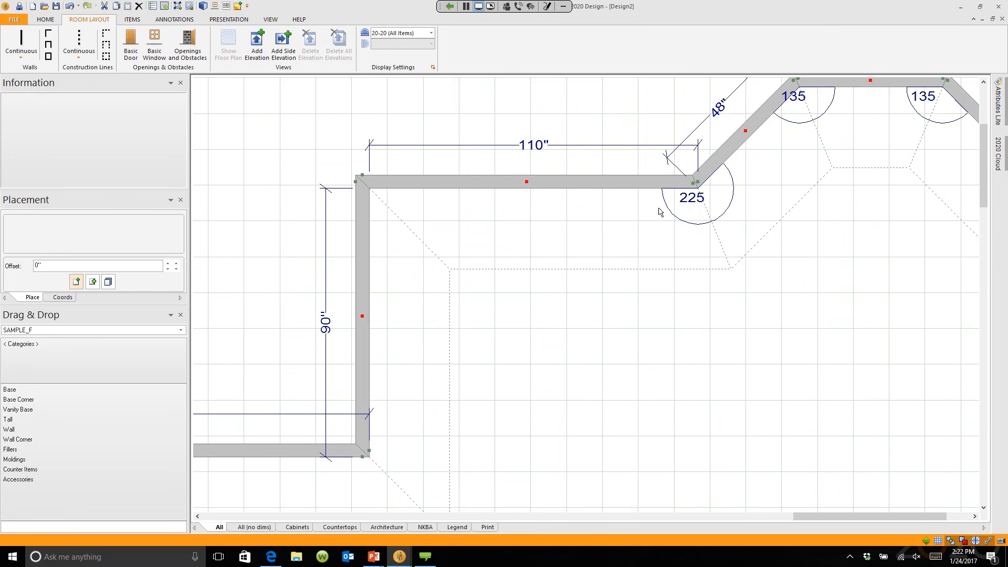
pyautogui.moveTo(680, 380); pyautogui.dragTo(641, 151, button='middle')
pyautogui.moveTo(635, 473); pyautogui.dragTo(604, 347, button='middle')
pyautogui.scroll(-1, 604, 346)
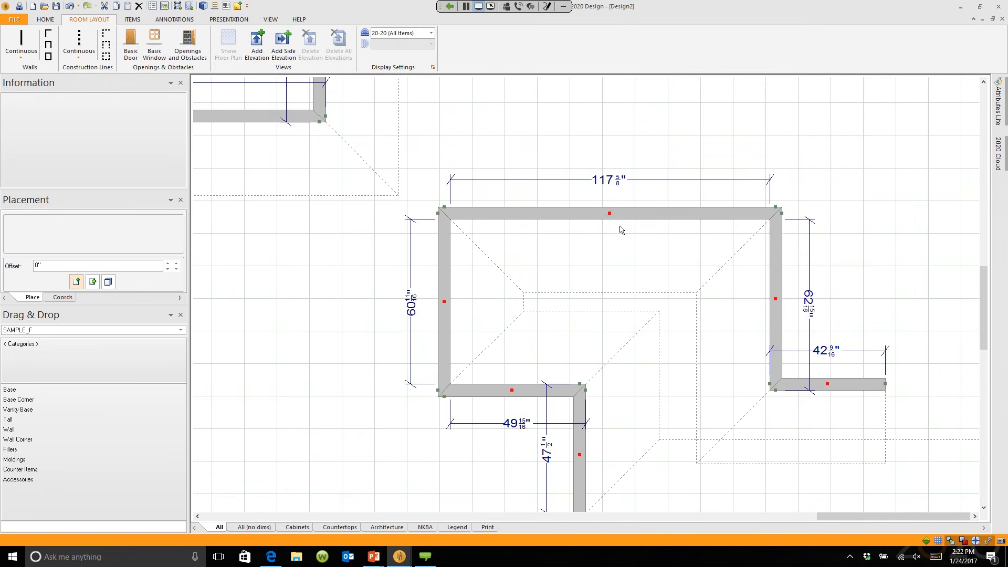
pyautogui.scroll(3, 567, 289)
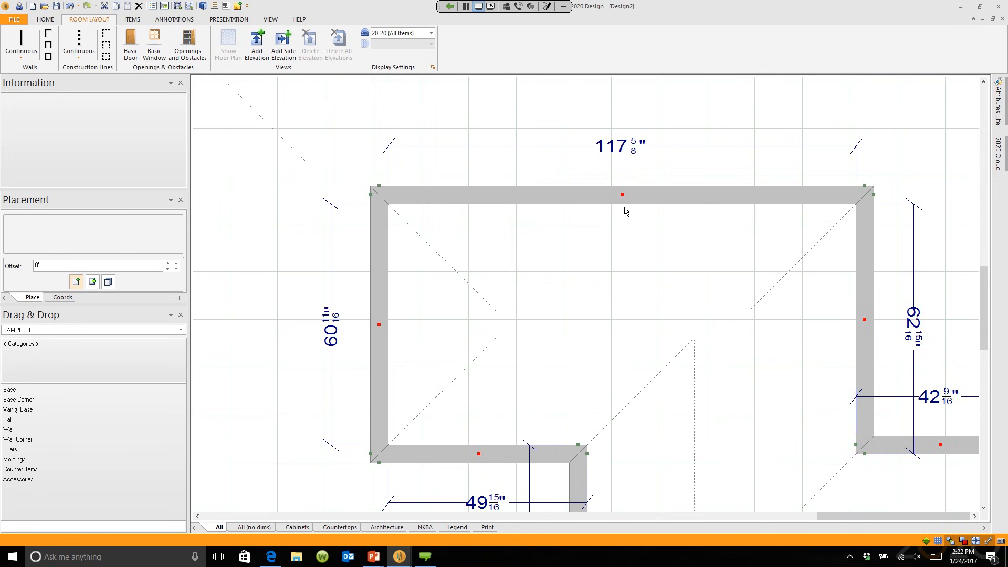
pyautogui.scroll(-8, 666, 261)
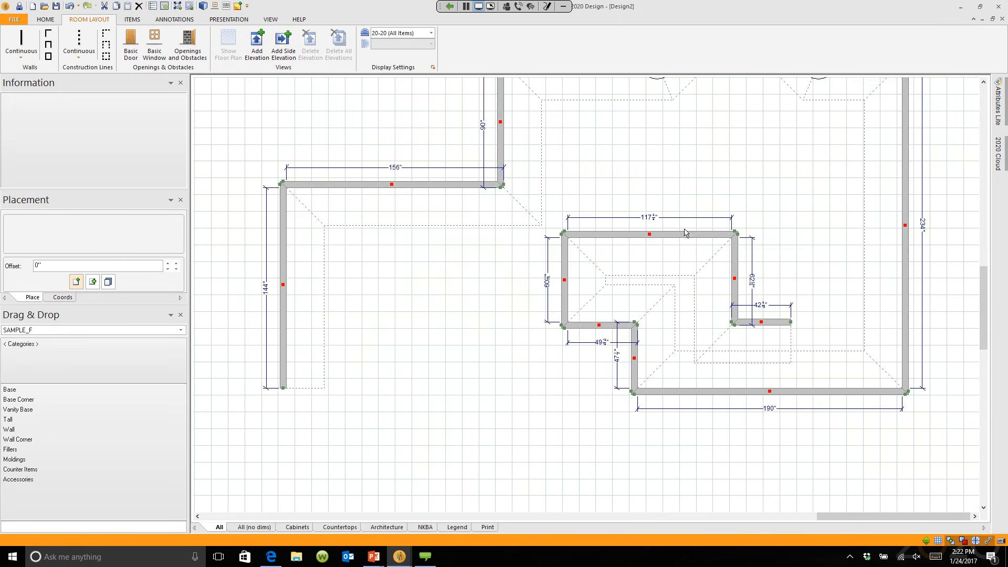
pyautogui.scroll(-1, 685, 233)
pyautogui.scroll(1, 709, 189)
pyautogui.moveTo(711, 185); pyautogui.dragTo(674, 264, button='middle')
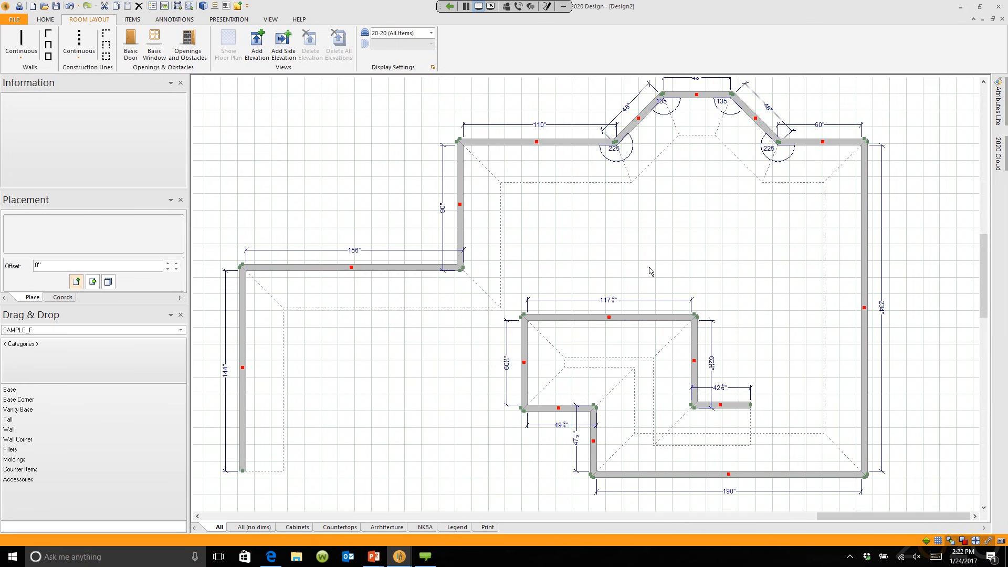
# Step: Change the top 110" wall's length to 120", then to 144 7/16", applying each
pyautogui.doubleClick(547, 142)
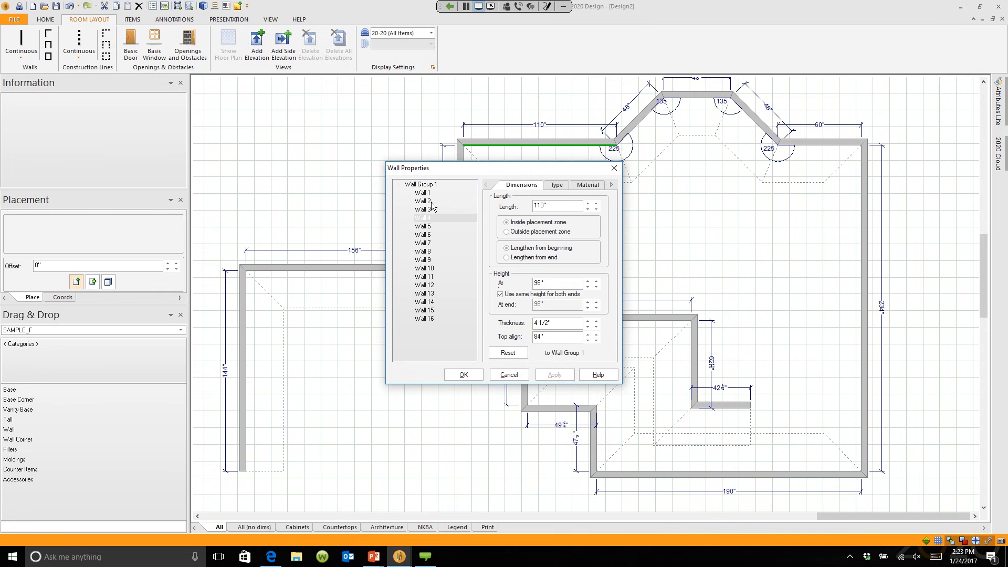
pyautogui.click(538, 206)
pyautogui.press('Delete')
pyautogui.write('2')
pyautogui.click(553, 375)
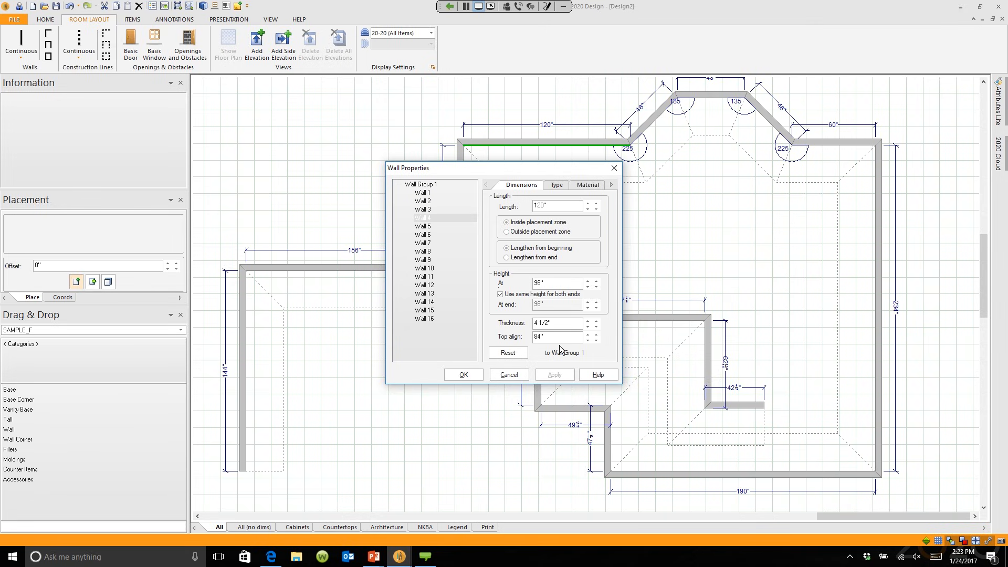
pyautogui.doubleClick(558, 207)
pyautogui.write('144 7/16')
pyautogui.click(555, 375)
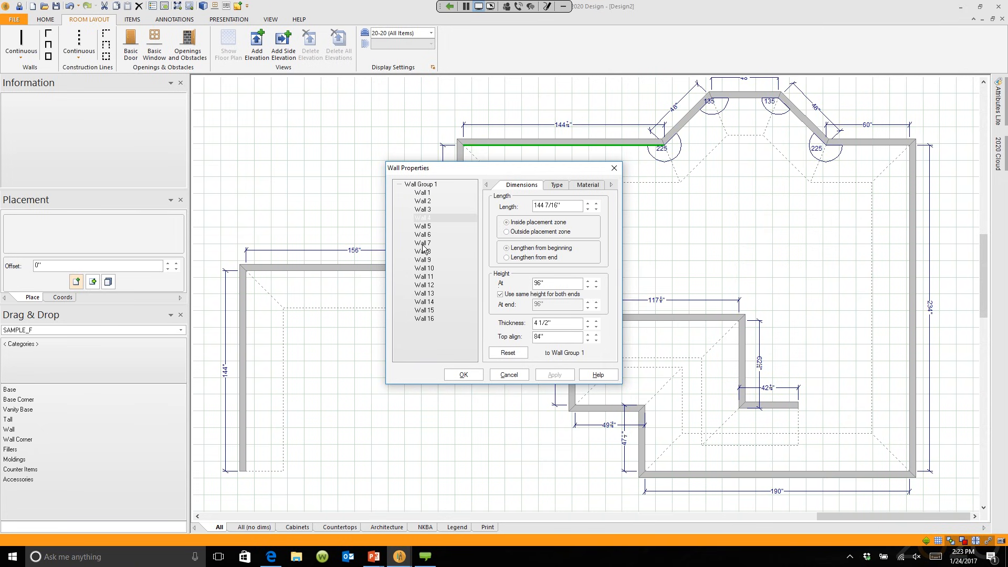
# Step: Review the 190", 117 5/8", diagonal 48" and 234" walls, then close Wall Properties unchanged
pyautogui.click(425, 268)
pyautogui.click(428, 302)
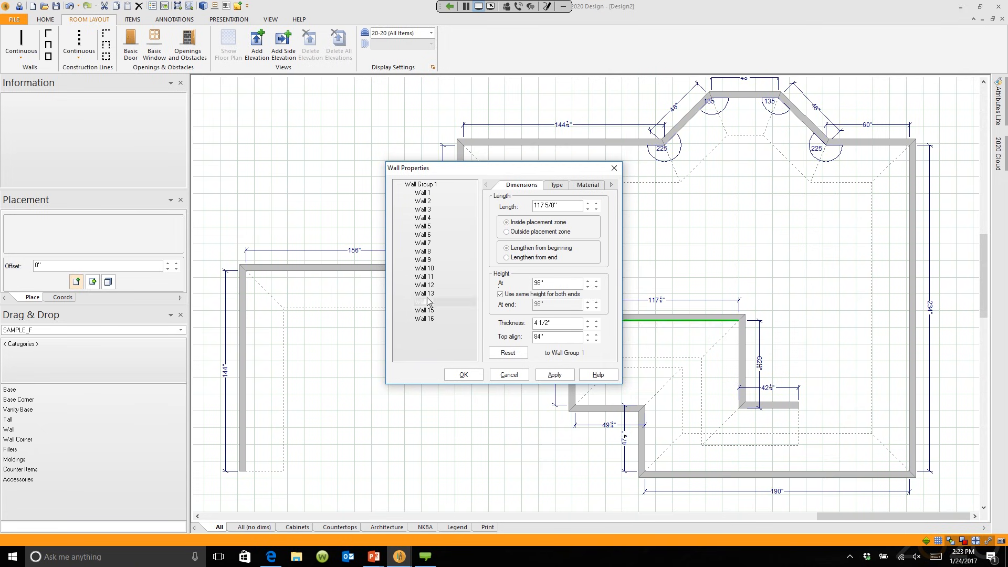
pyautogui.click(426, 244)
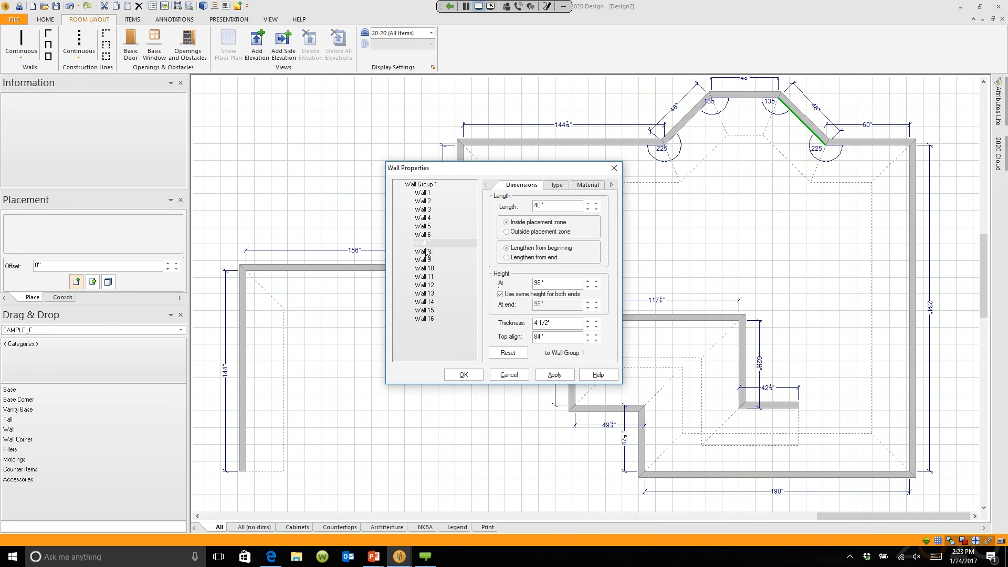
pyautogui.click(427, 260)
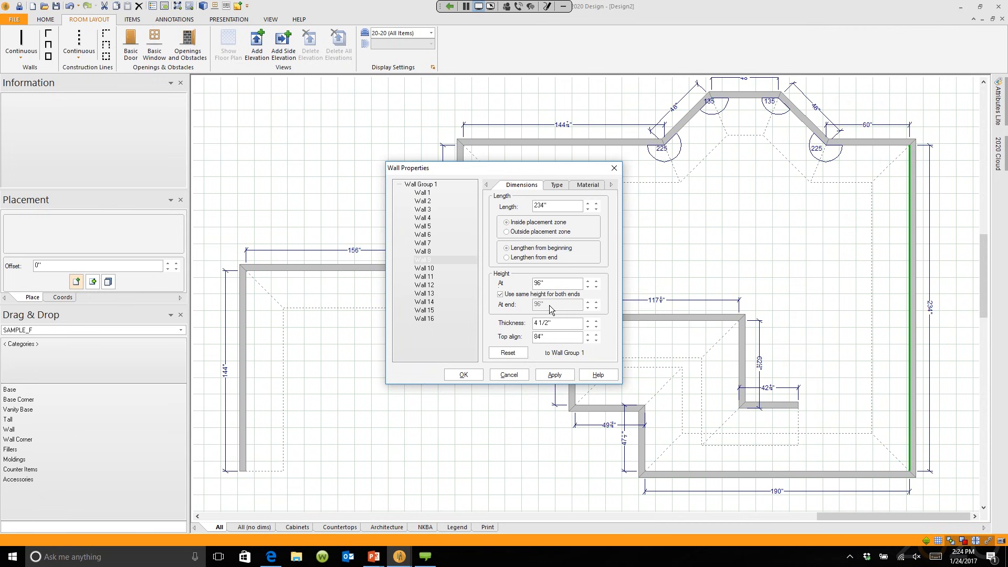
pyautogui.doubleClick(548, 142)
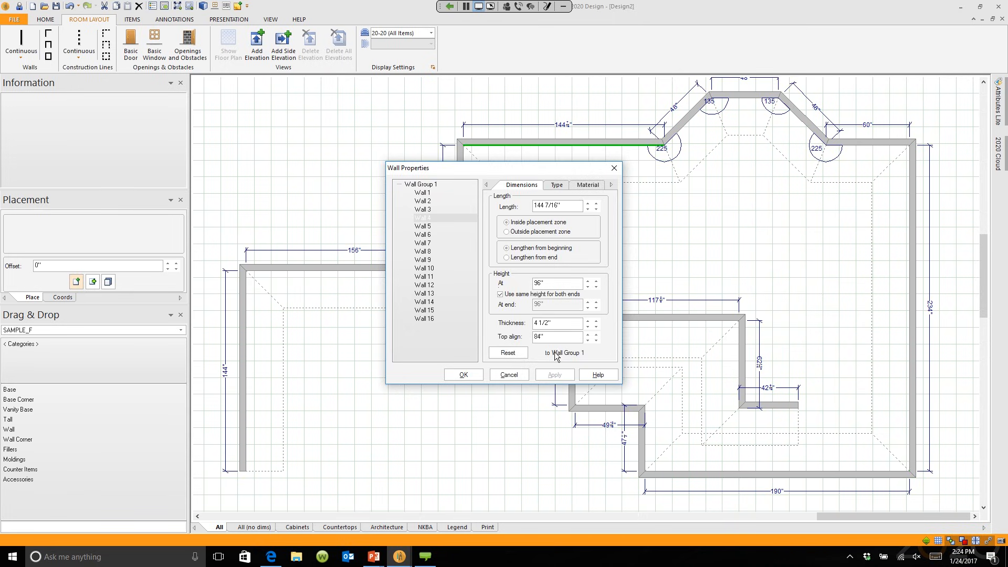
pyautogui.click(509, 375)
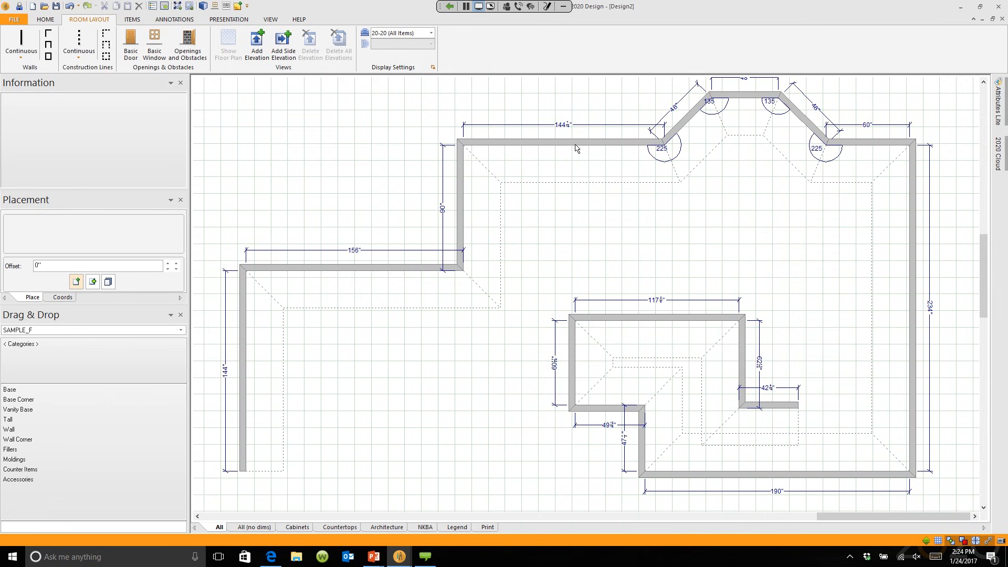
# Step: Select every wall in the plan and delete them all
pyautogui.scroll(-1, 576, 148)
pyautogui.scroll(-1, 576, 147)
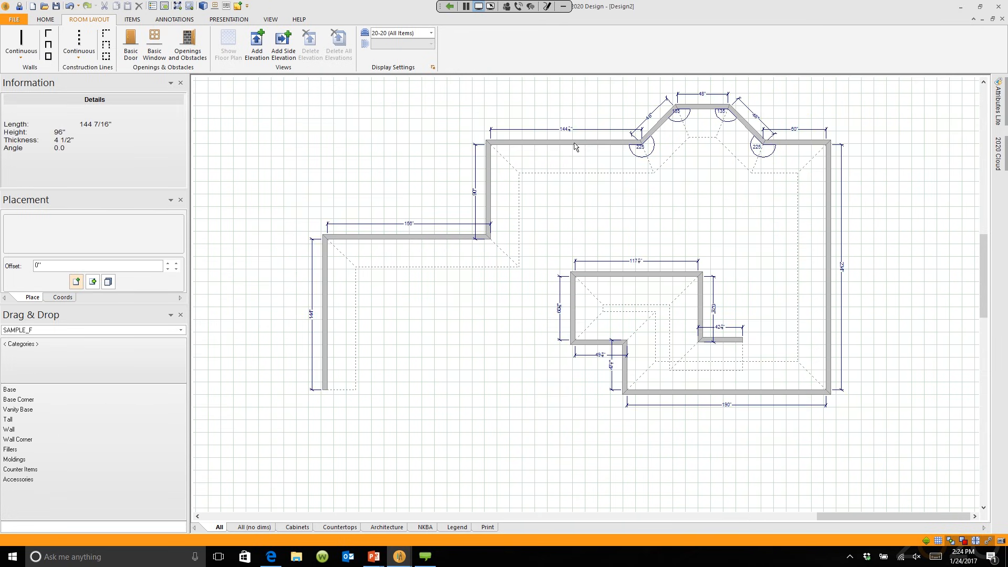
pyautogui.hotkey('ctrl', 'a')
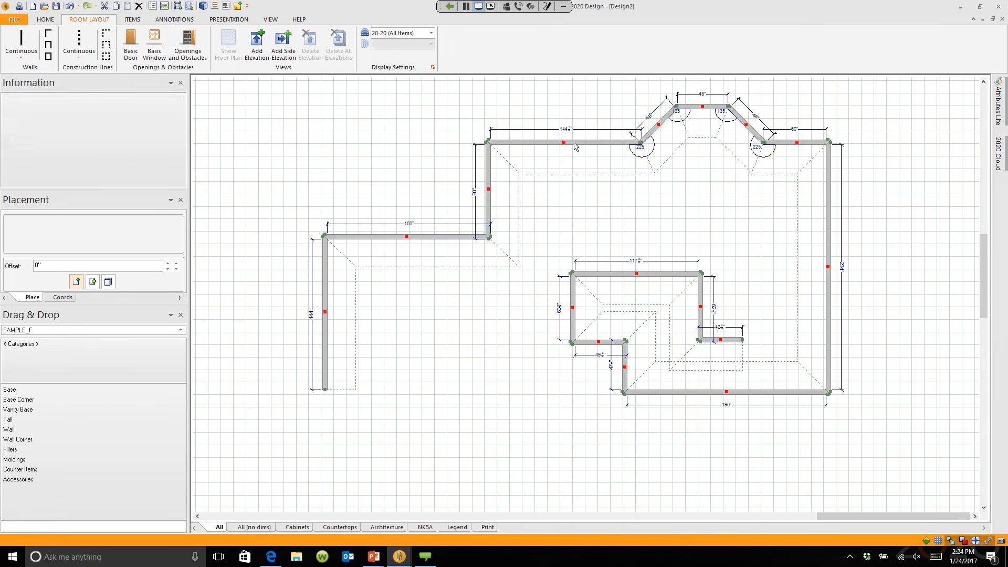
pyautogui.press('Delete')
pyautogui.click(21, 41)
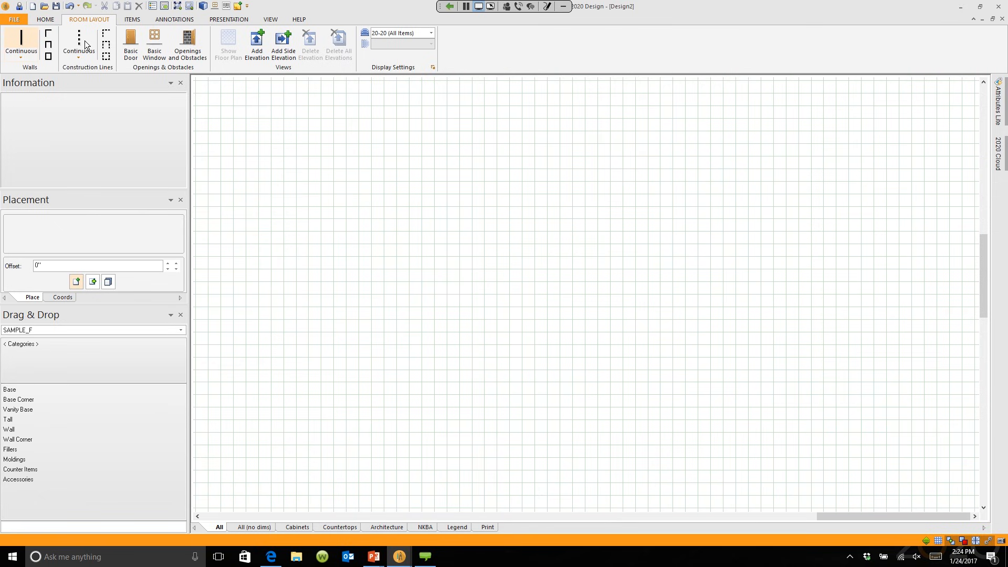
# Step: Draw a closed 300" by 282" four-wall room from the grid's lower left and fit it in view
pyautogui.click(243, 508)
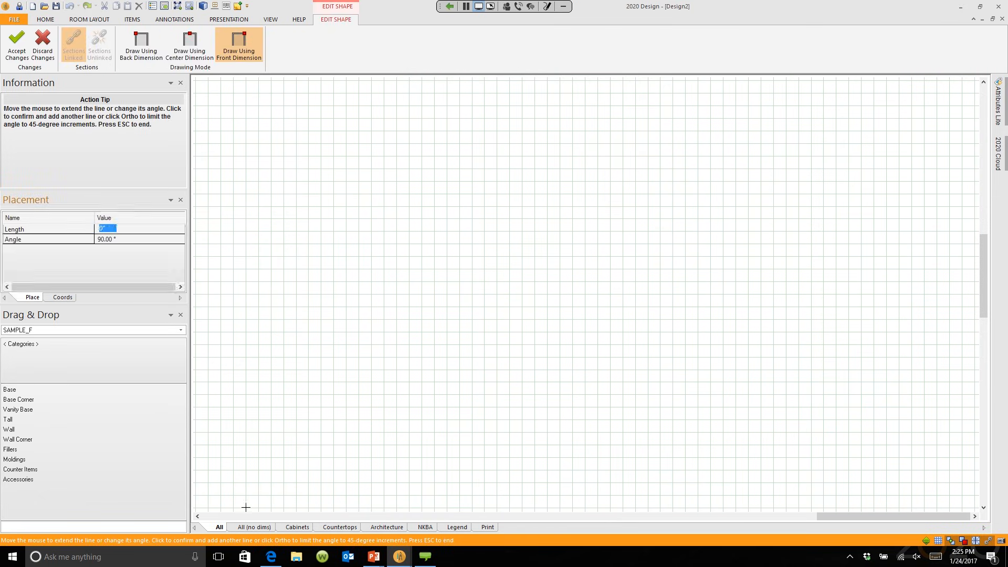
pyautogui.write('282')
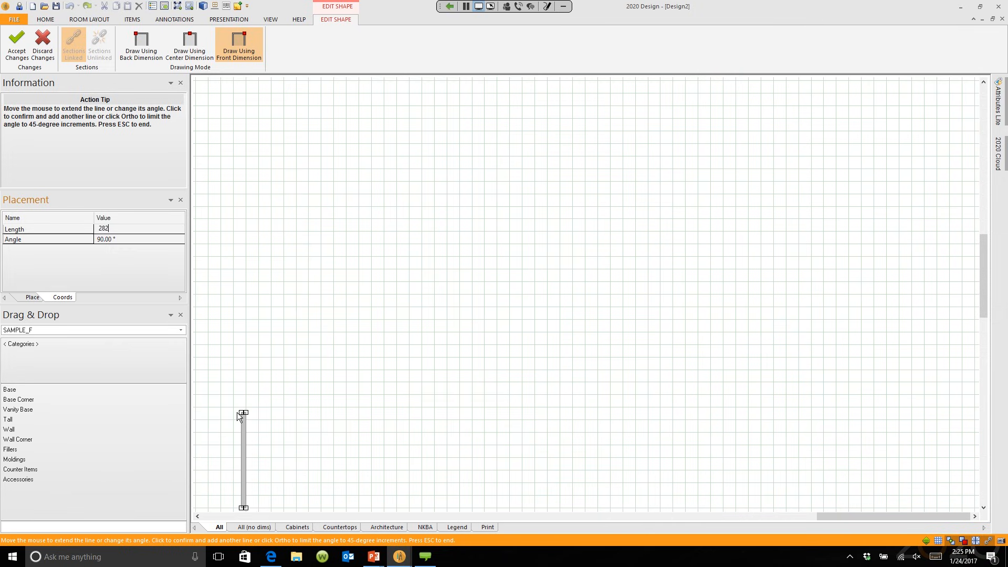
pyautogui.press('Return')
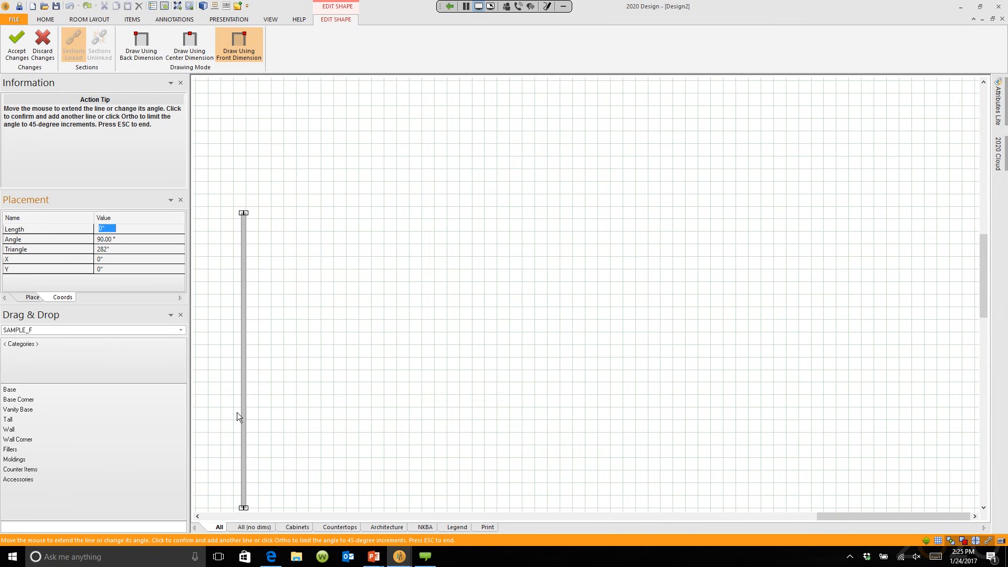
pyautogui.write('282')
pyautogui.press('Return')
pyautogui.write('282')
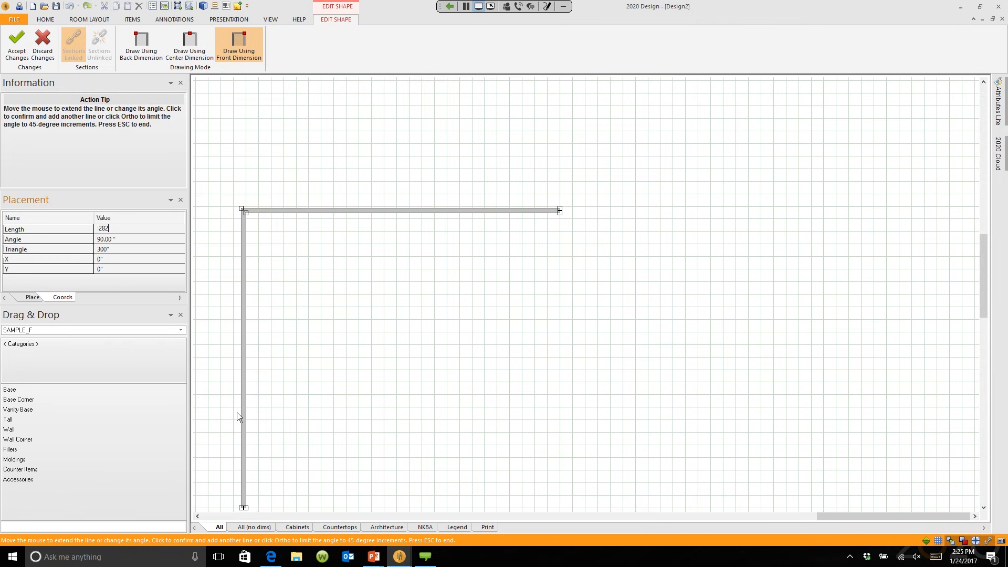
pyautogui.press('Return')
pyautogui.write('282')
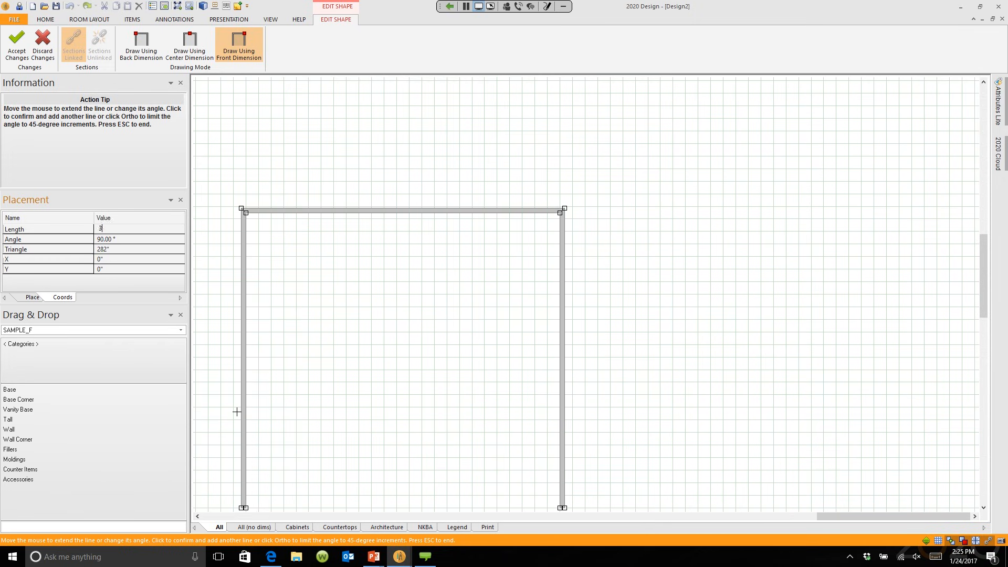
pyautogui.press('Return')
pyautogui.press('Escape')
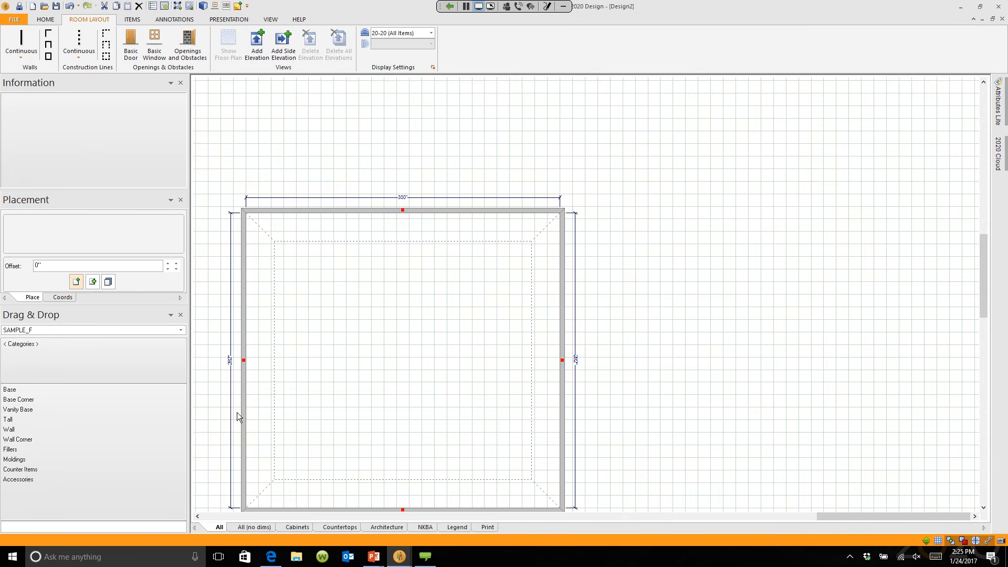
pyautogui.middleClick(394, 419)
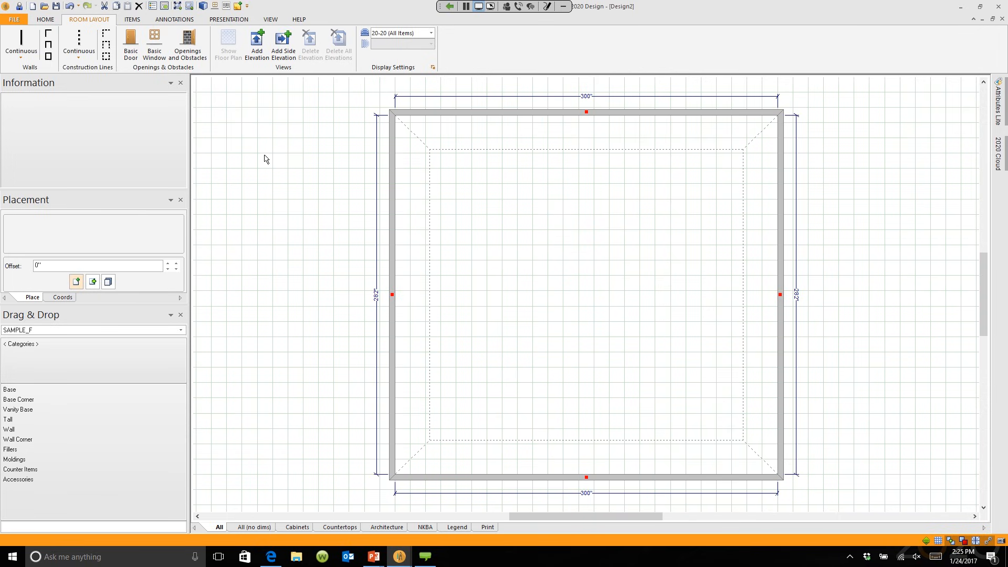
# Step: Show the Presentation tab's rendering options, then glance at the File menu and return to Design2
pyautogui.click(227, 20)
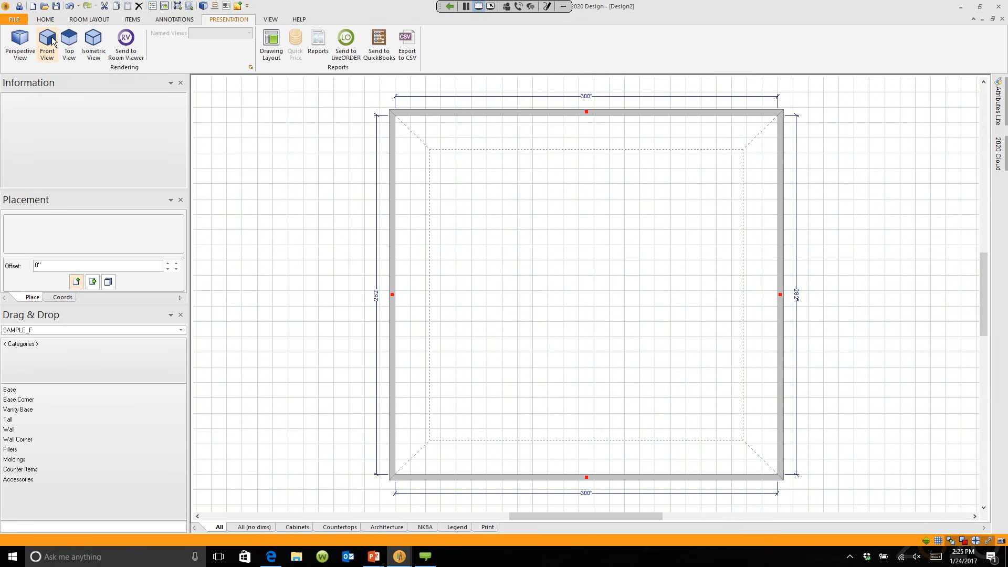
pyautogui.click(57, 7)
pyautogui.click(15, 18)
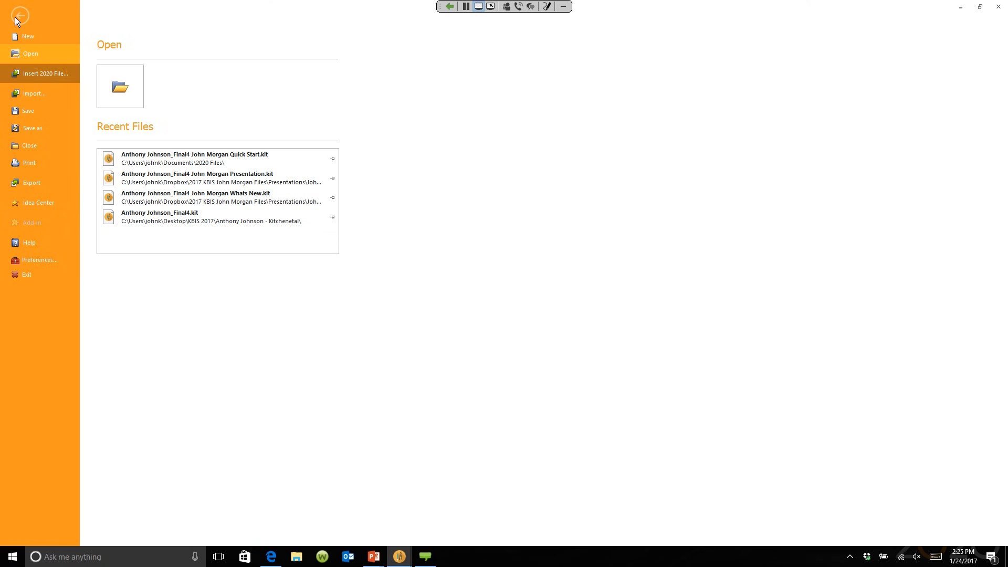
pyautogui.click(19, 21)
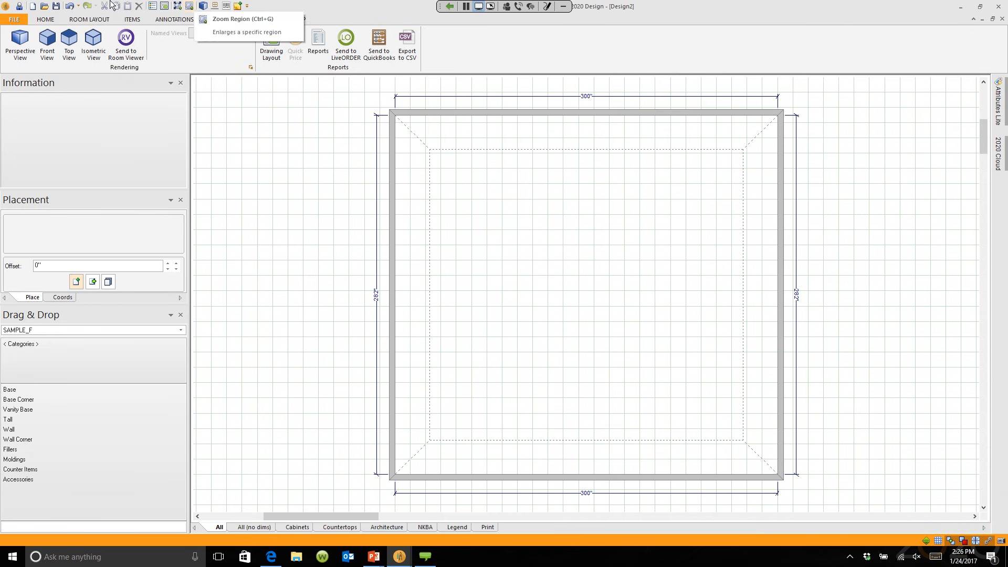
# Step: Render the empty room in 3D with Light Effects set to Scene
pyautogui.click(203, 6)
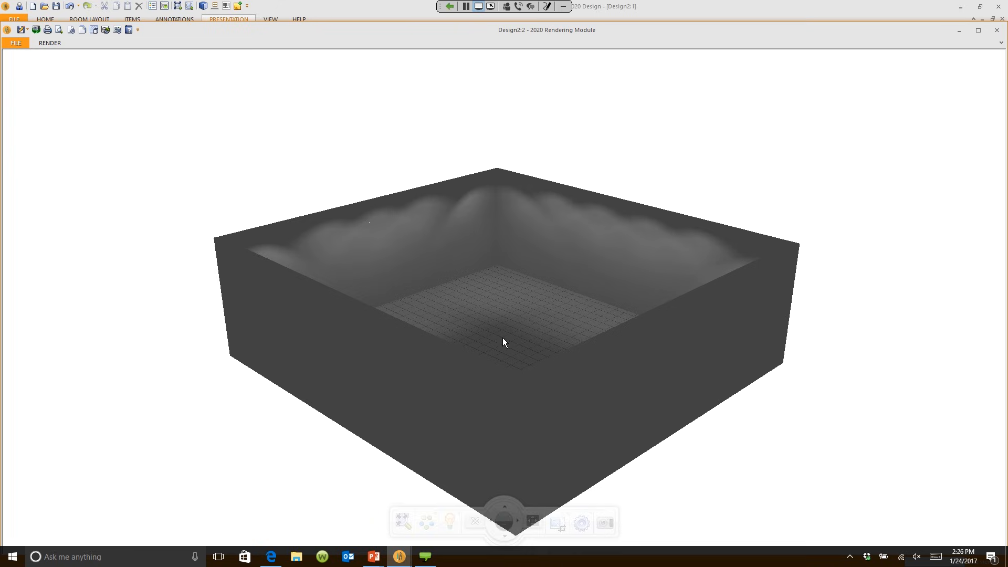
pyautogui.click(451, 526)
pyautogui.click(385, 421)
# Step: Orbit, zoom and tilt the 3D view up to the ceiling, then go back to the floor plan
pyautogui.moveTo(574, 418)
pyautogui.mouseDown()
pyautogui.moveTo(569, 386)
pyautogui.moveTo(572, 426)
pyautogui.moveTo(569, 384)
pyautogui.mouseUp()
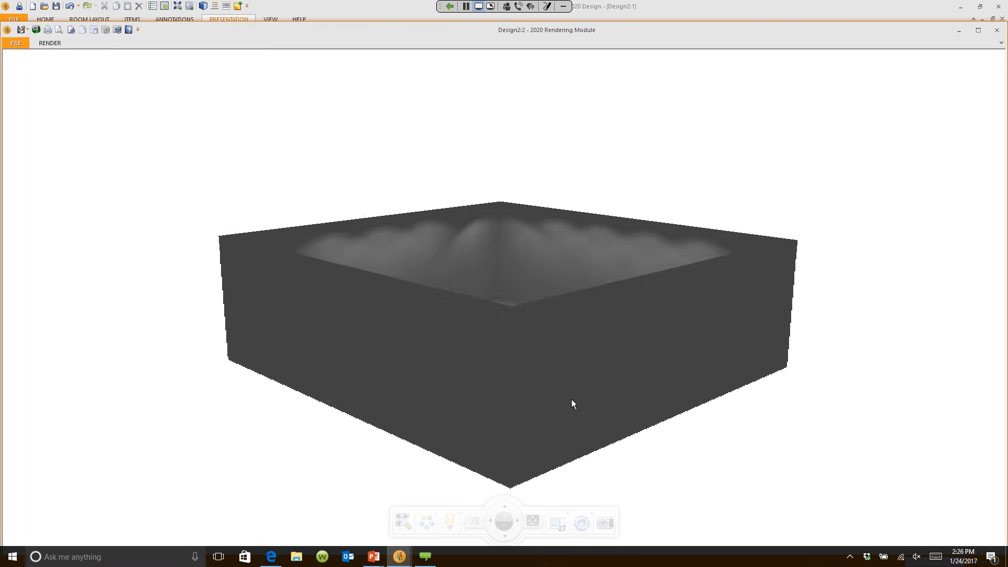
pyautogui.scroll(2, 561, 386)
pyautogui.scroll(6, 561, 387)
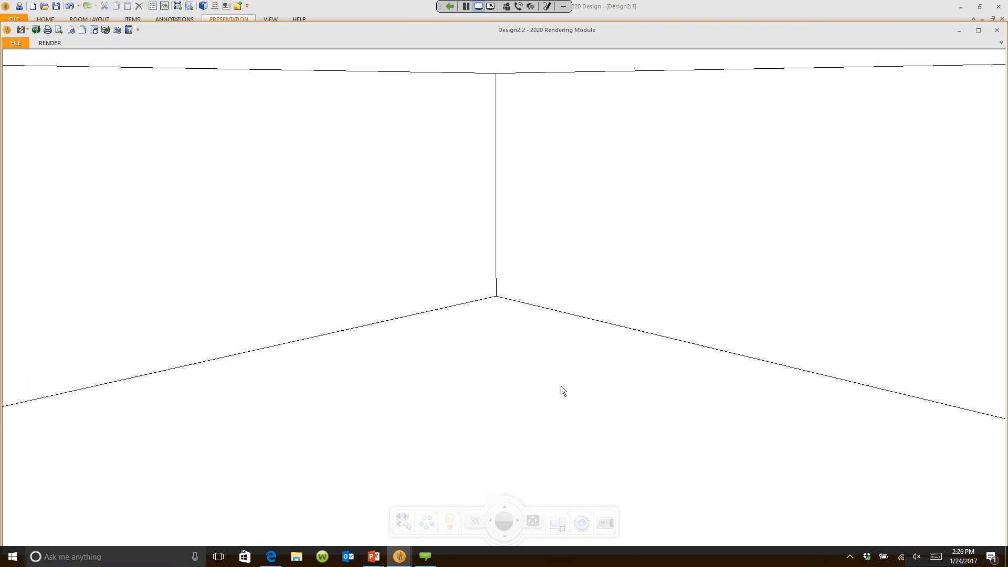
pyautogui.moveTo(559, 381); pyautogui.dragTo(541, 352)
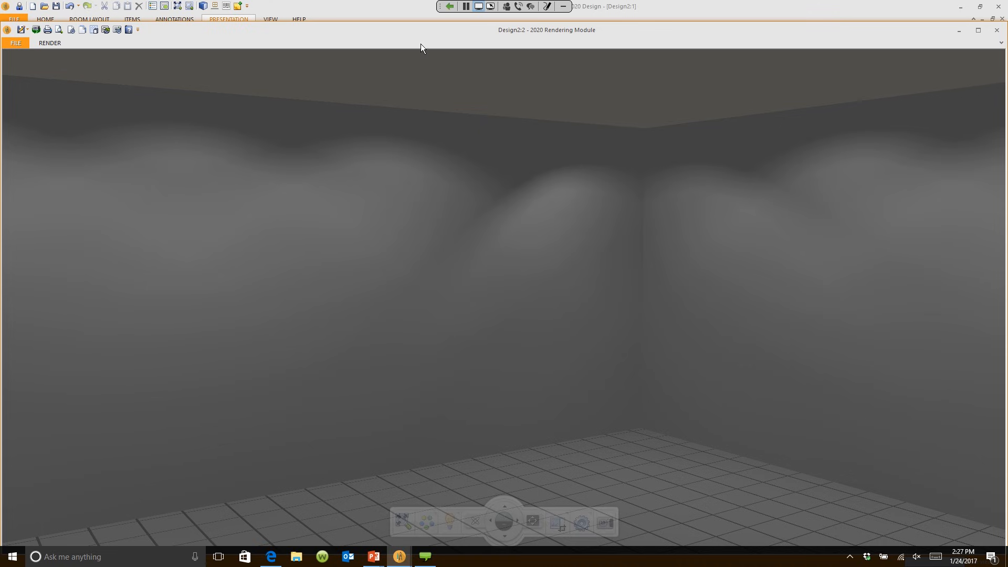
pyautogui.click(398, 12)
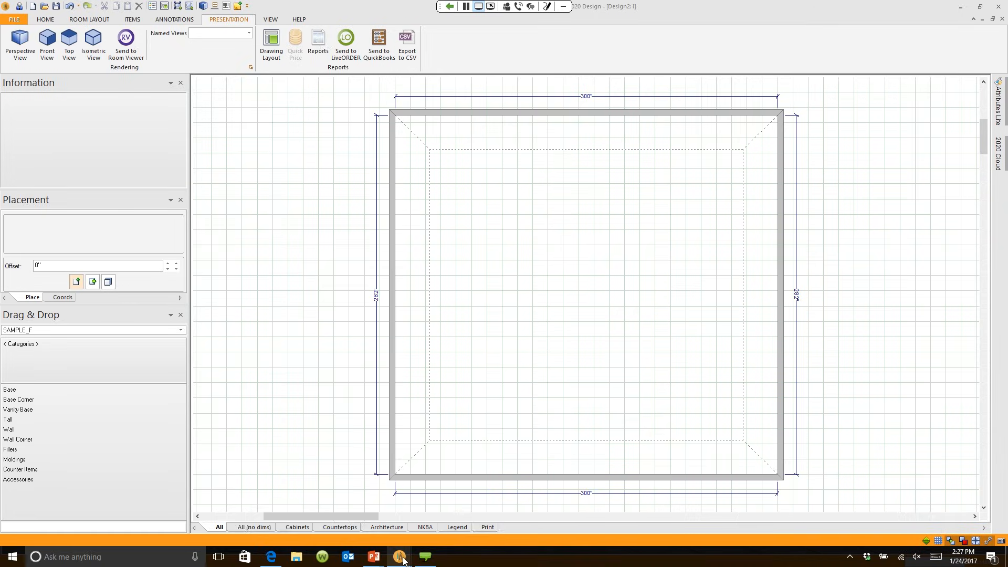
# Step: Peek at the sample kitchen's line-drawing render, then bring up the Room Layout tools
pyautogui.moveTo(402, 558)
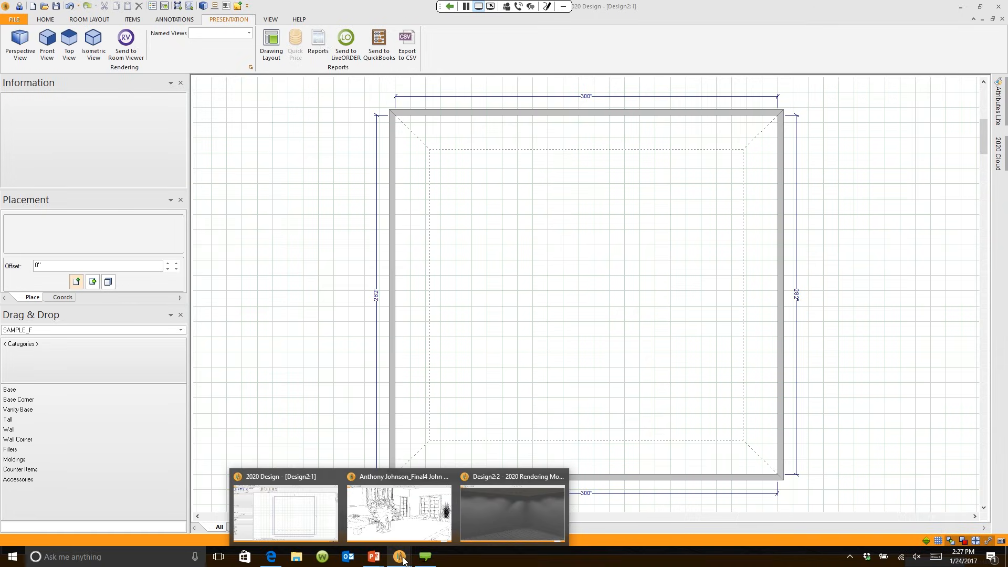
pyautogui.moveTo(402, 521)
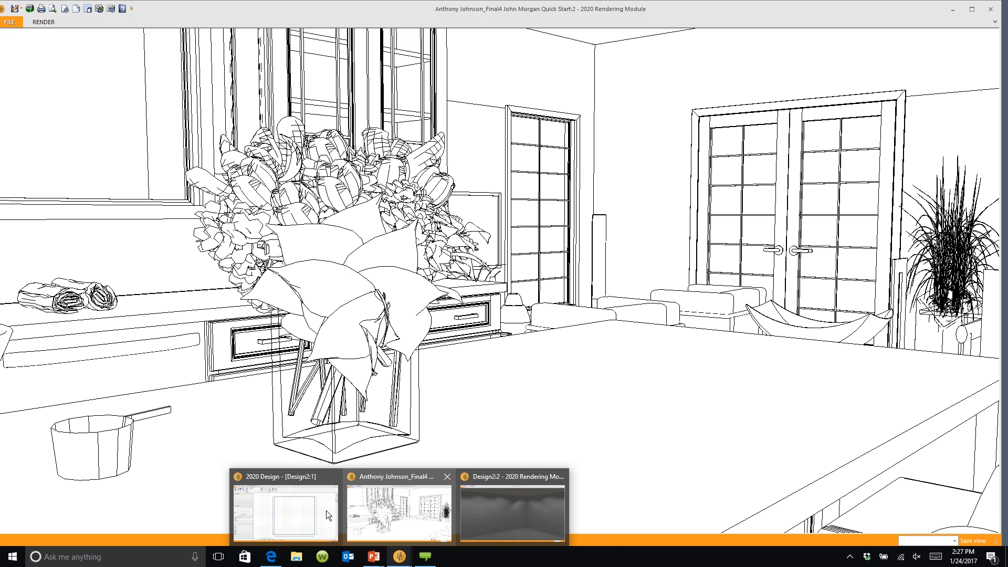
pyautogui.moveTo(308, 512)
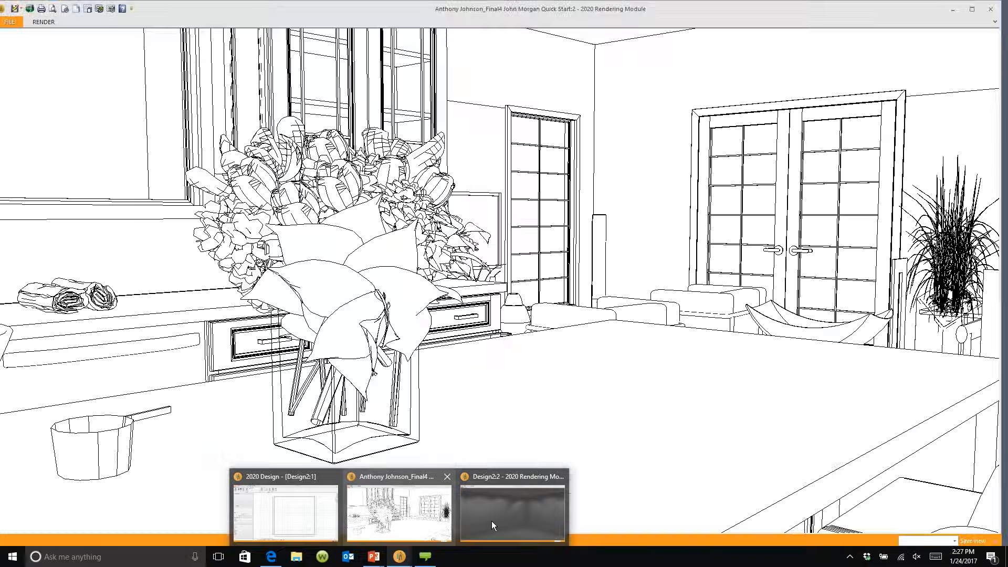
pyautogui.moveTo(507, 521)
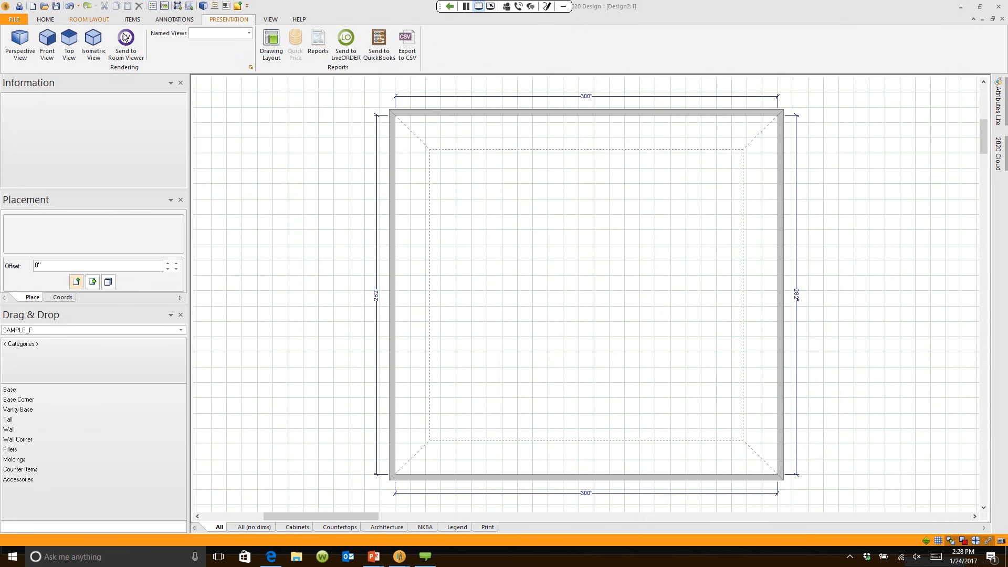
pyautogui.click(85, 19)
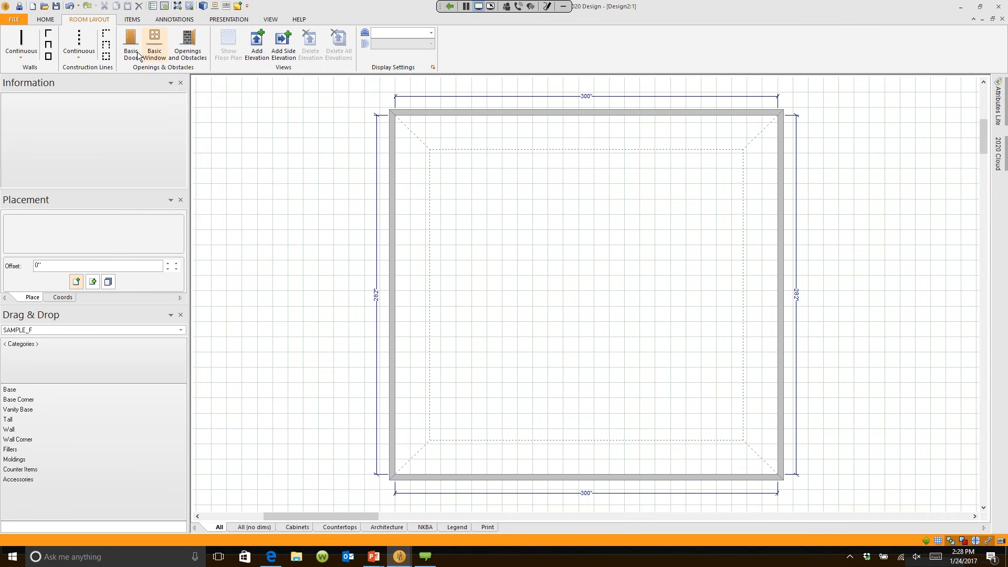
pyautogui.click(189, 54)
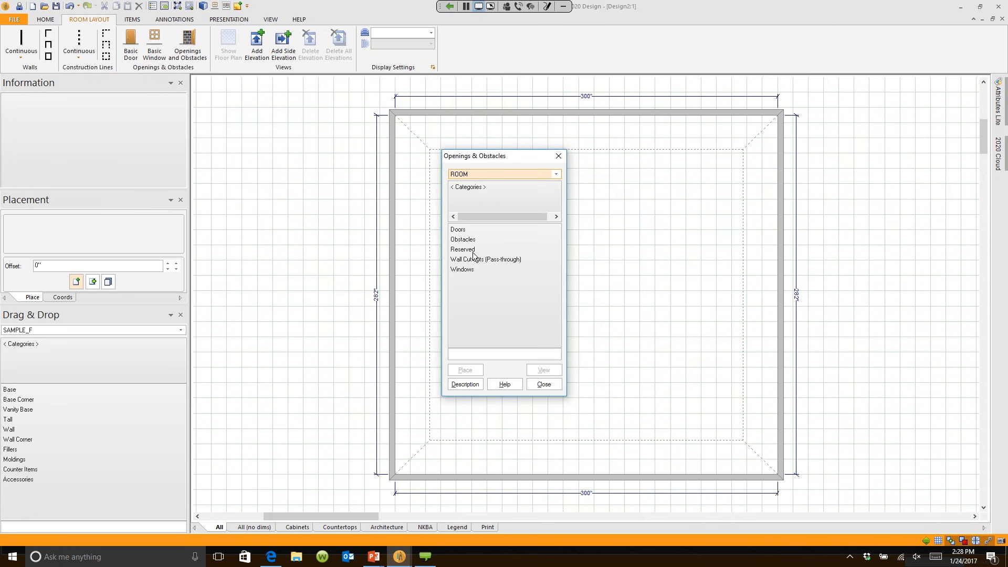
pyautogui.doubleClick(462, 270)
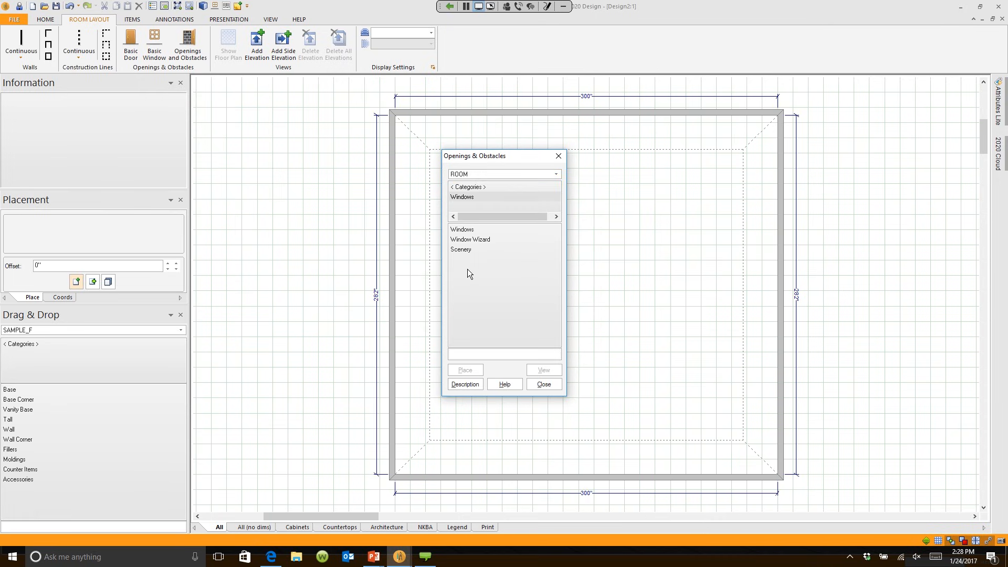
pyautogui.doubleClick(465, 231)
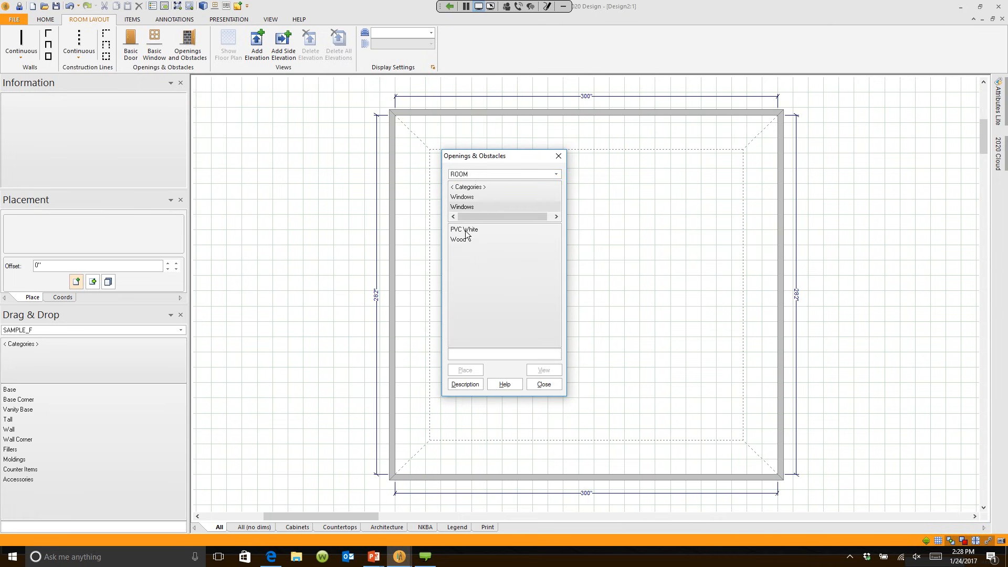
pyautogui.doubleClick(475, 231)
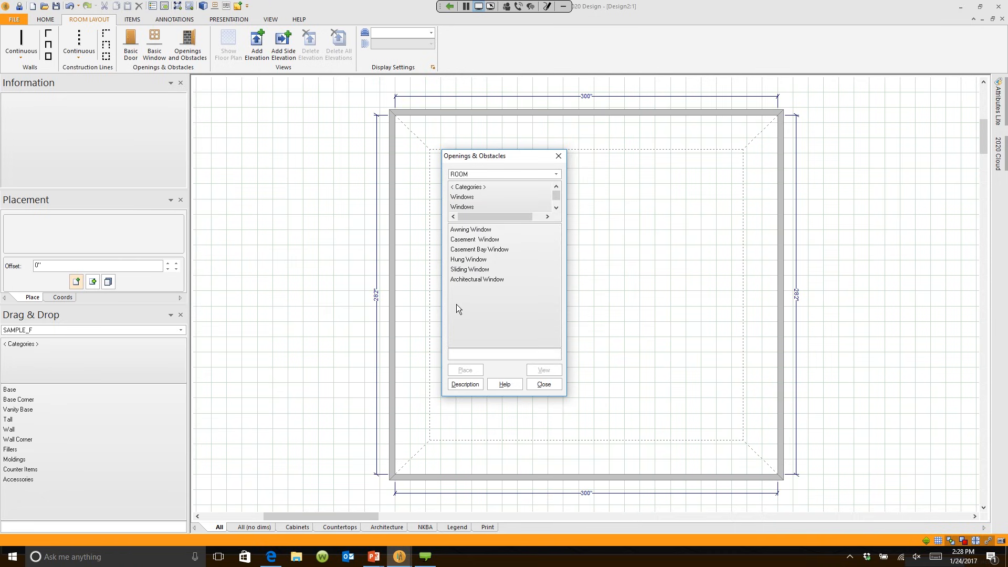
pyautogui.doubleClick(482, 260)
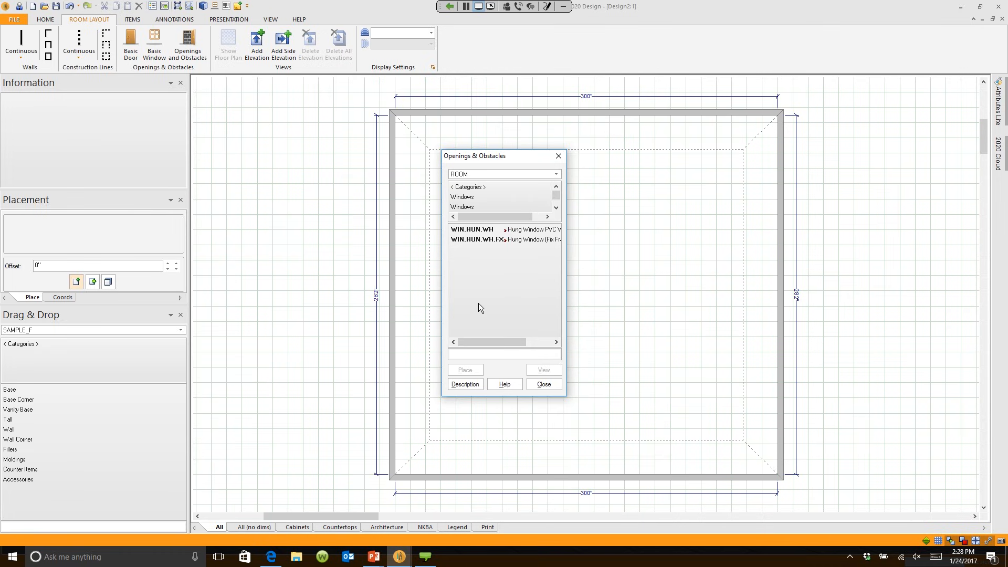
pyautogui.click(537, 386)
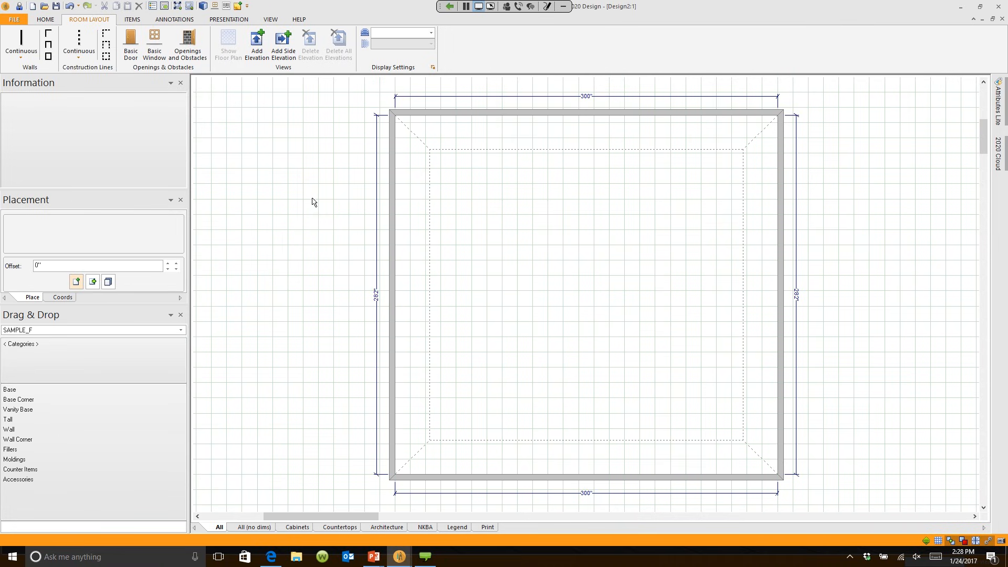
# Step: Place a Basic Window 42" high and 42" wide on the left wall, 179" from the wall's left end
pyautogui.click(159, 41)
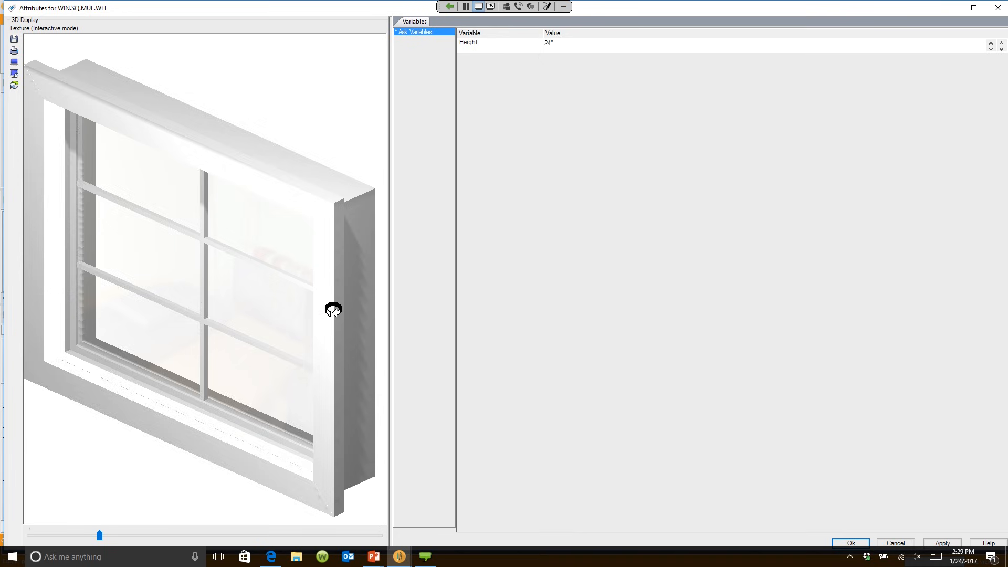
pyautogui.moveTo(332, 309); pyautogui.dragTo(334, 303)
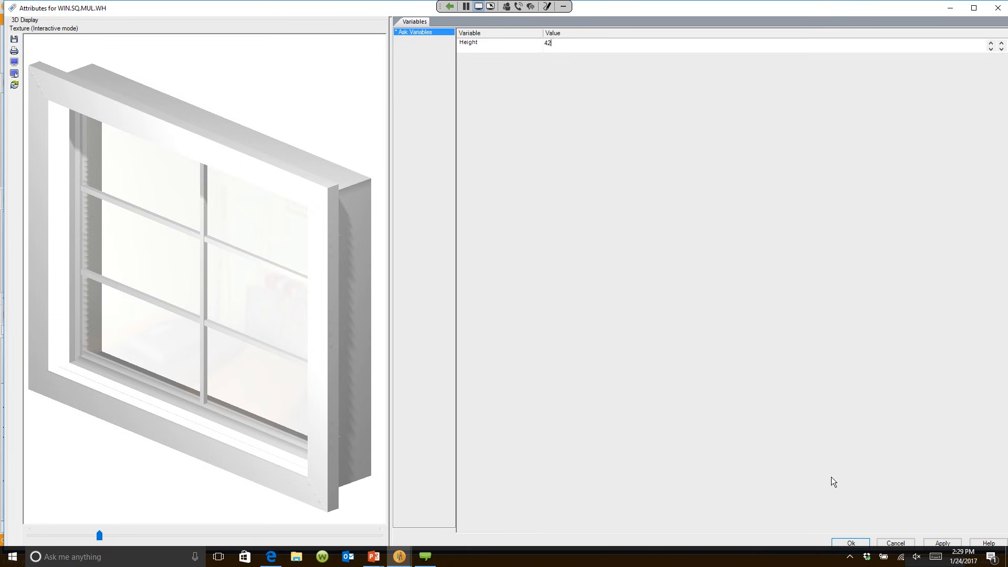
pyautogui.click(853, 543)
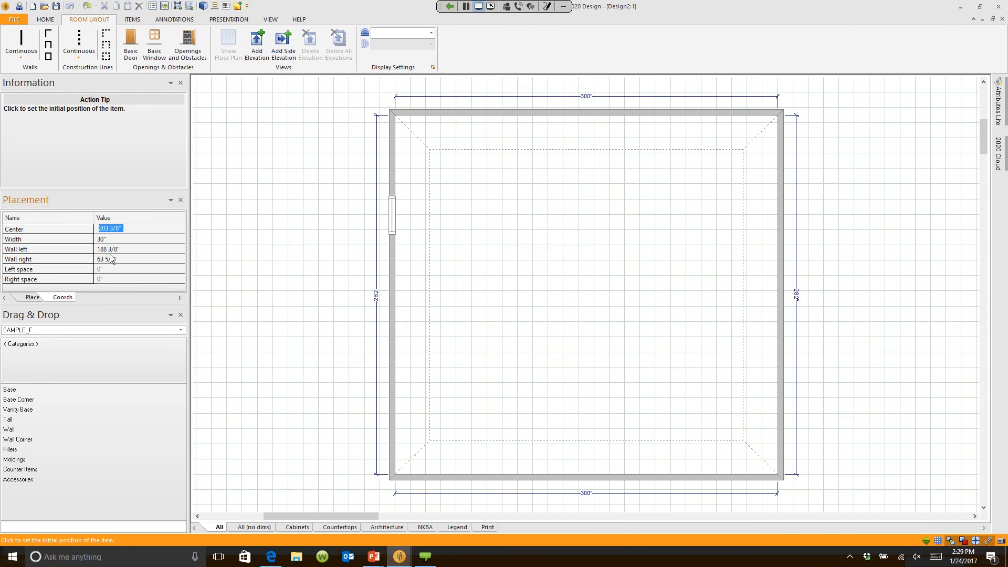
pyautogui.press('Tab')
pyautogui.press('Tab')
pyautogui.press('Tab')
pyautogui.press('Tab')
pyautogui.press('Tab')
pyautogui.press('Tab')
pyautogui.press('Tab')
pyautogui.press('Tab')
pyautogui.press('Tab')
pyautogui.press('Tab')
pyautogui.press('Tab')
pyautogui.press('Tab')
pyautogui.press('Tab')
pyautogui.write('42')
pyautogui.press('Tab')
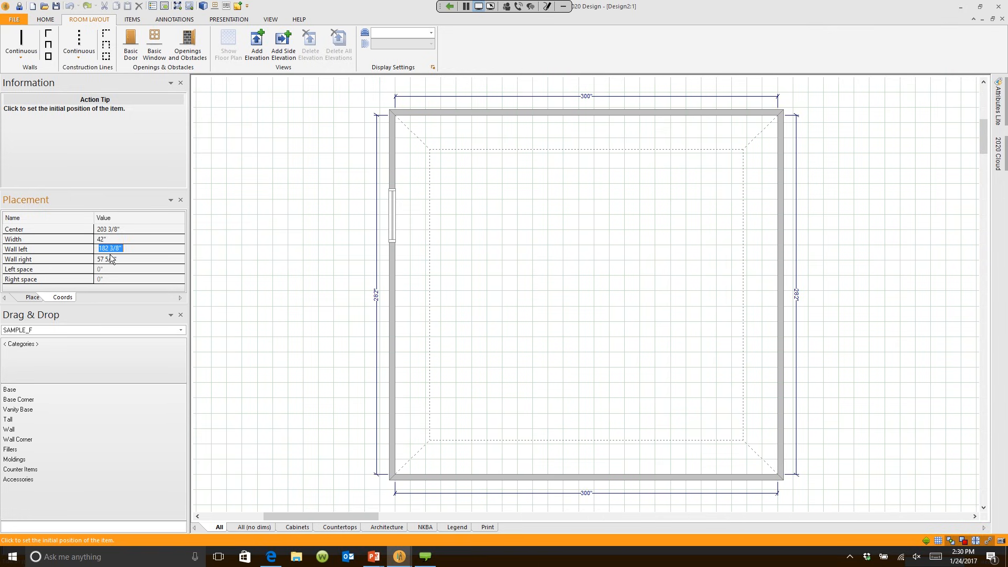
pyautogui.write('179')
pyautogui.press('Return')
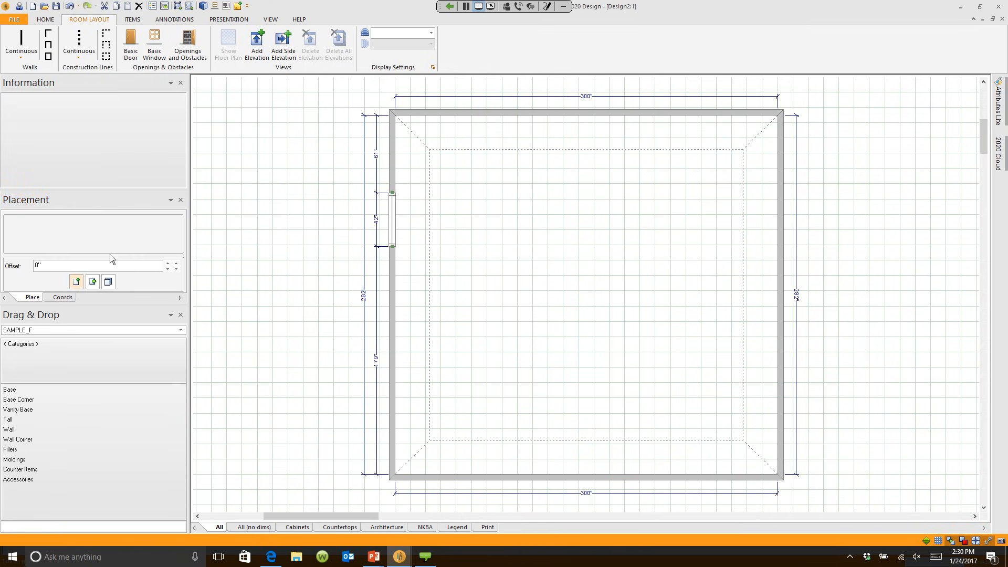
# Step: Zoom in and pan to inspect the new left-wall window, then bring the Design2:2 3D rendering forward
pyautogui.scroll(4, 372, 341)
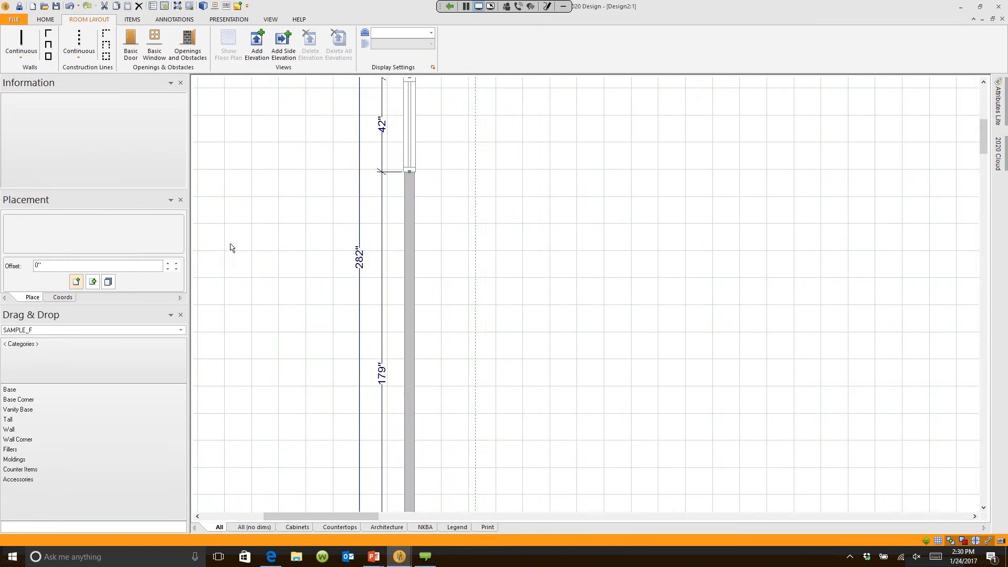
pyautogui.moveTo(412, 272); pyautogui.dragTo(408, 511, button='middle')
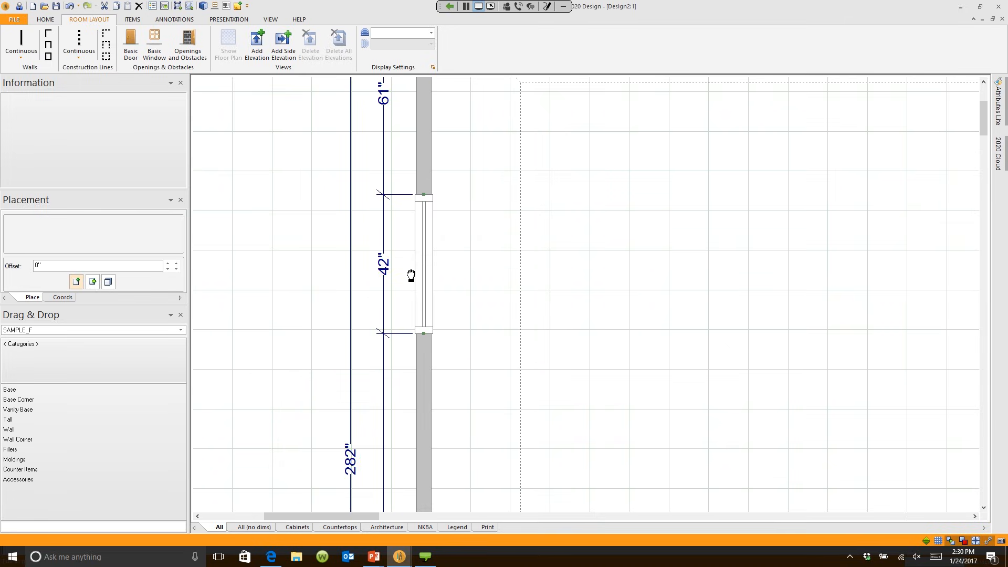
pyautogui.moveTo(390, 215); pyautogui.dragTo(372, 312, button='middle')
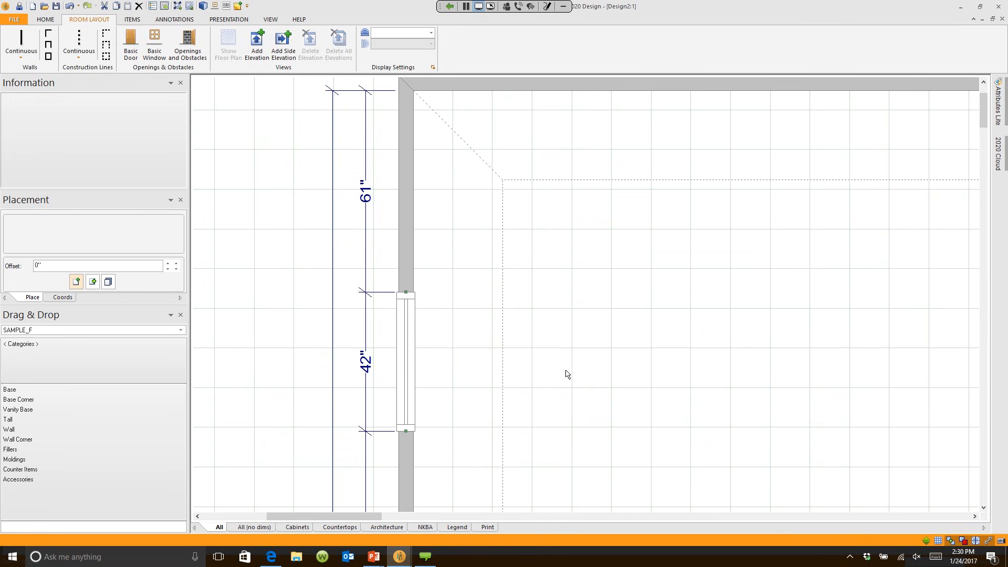
pyautogui.scroll(-3, 566, 371)
pyautogui.moveTo(615, 407); pyautogui.dragTo(428, 246, button='middle')
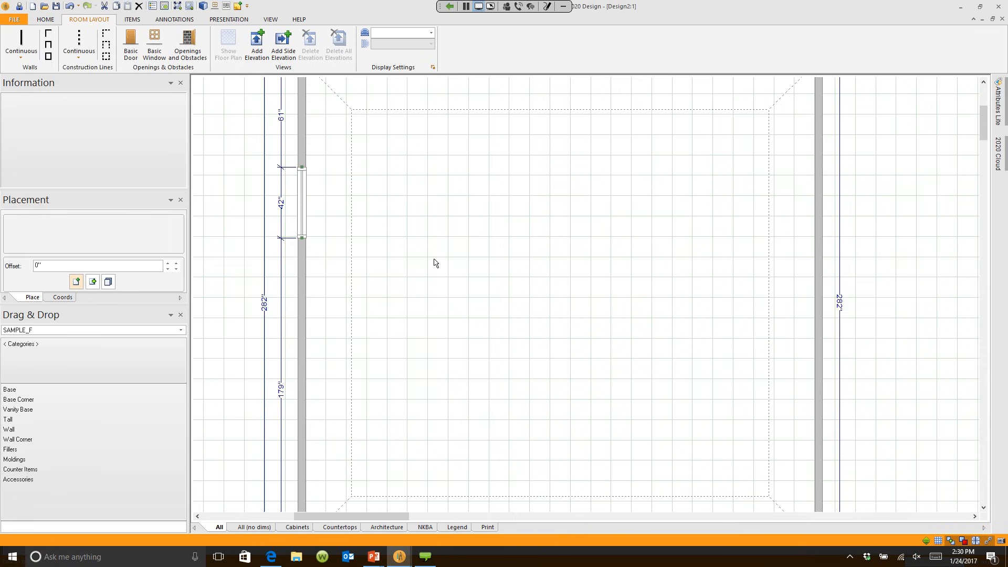
pyautogui.scroll(-1, 434, 262)
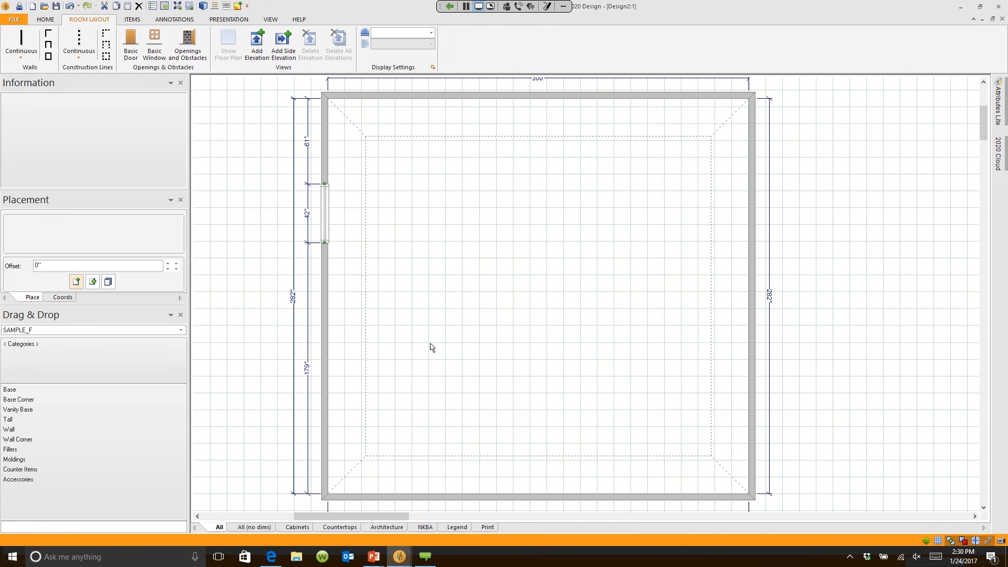
pyautogui.moveTo(399, 556)
pyautogui.click(521, 505)
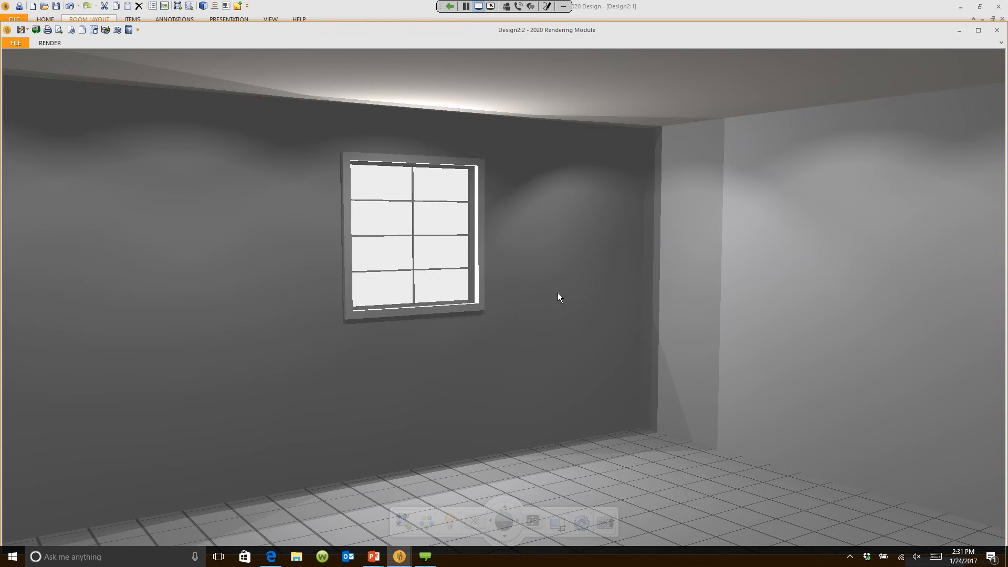
# Step: Return from the 3D Rendering Module to the Design2:1 floor plan
pyautogui.click(699, 9)
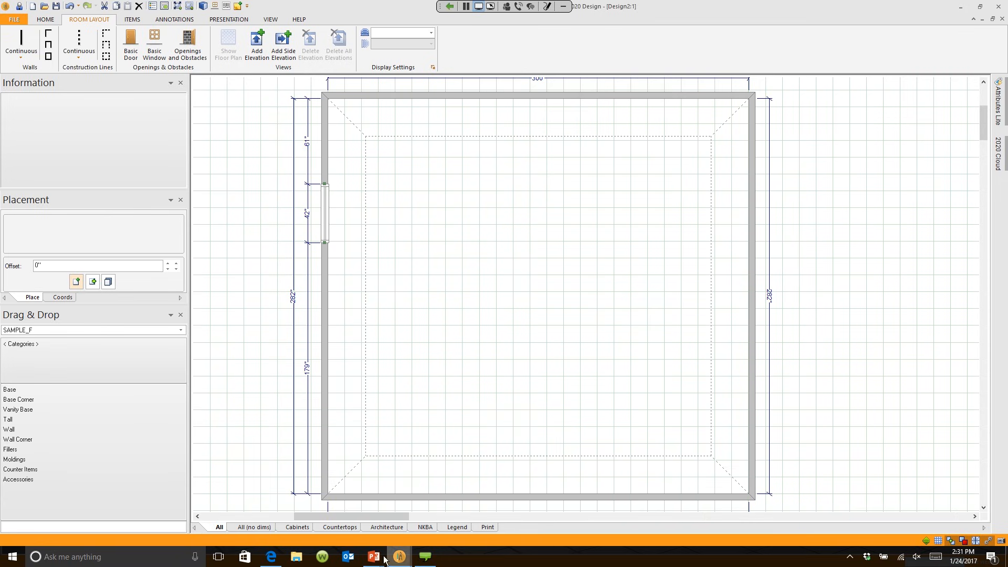
pyautogui.moveTo(399, 558)
pyautogui.click(408, 518)
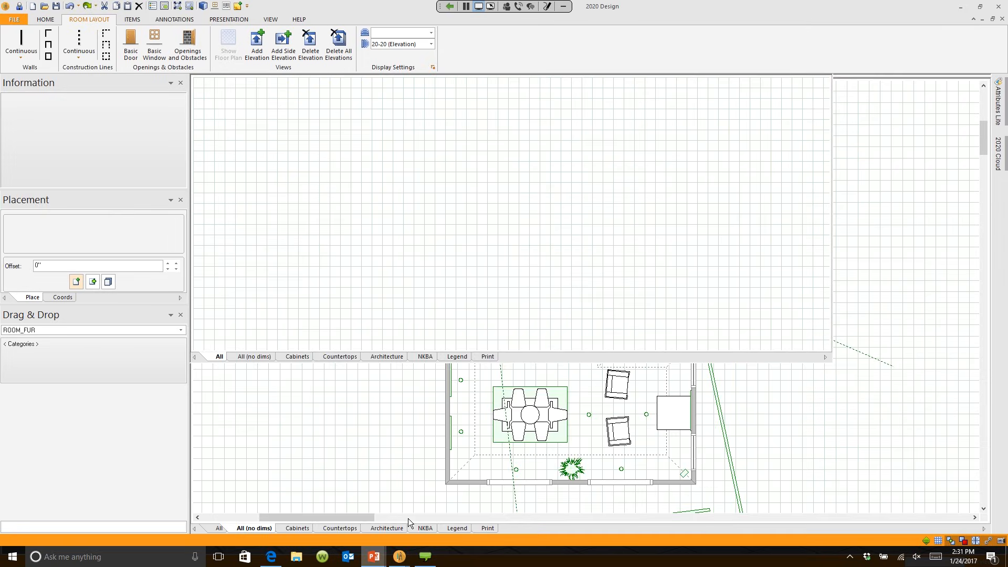
pyautogui.click(426, 451)
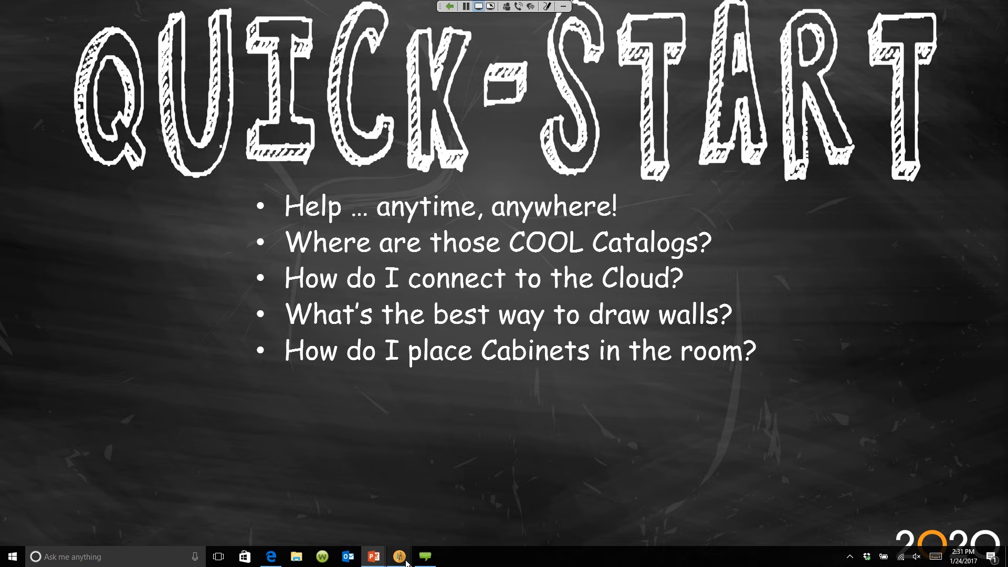
pyautogui.moveTo(399, 556)
pyautogui.click(390, 516)
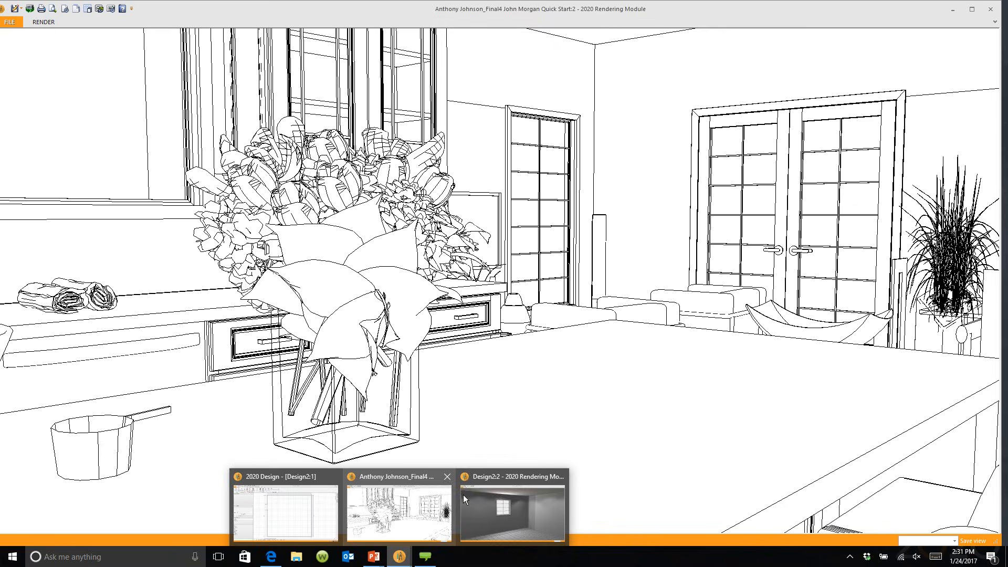
pyautogui.click(463, 494)
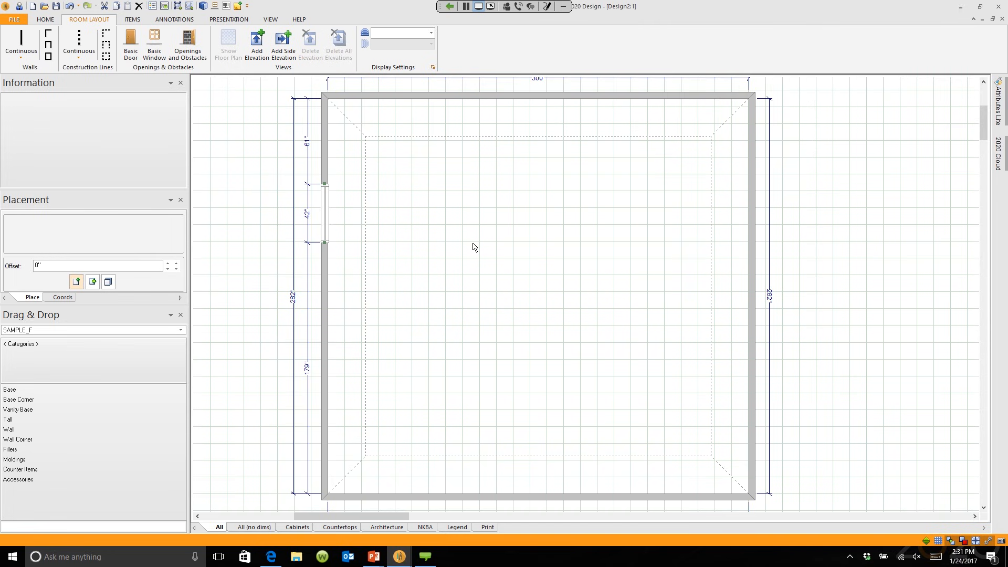
pyautogui.click(999, 162)
pyautogui.click(181, 330)
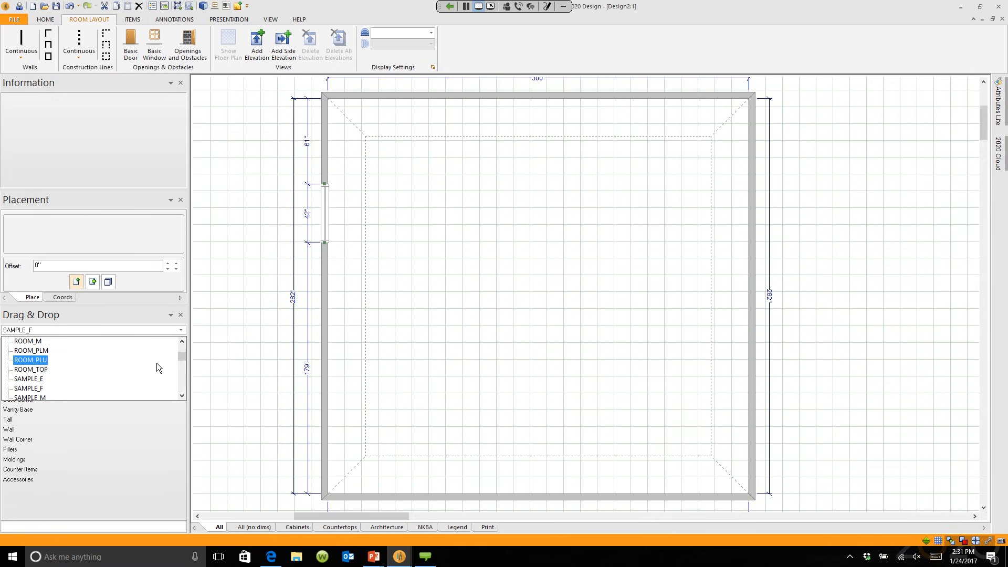
pyautogui.click(183, 396)
pyautogui.click(182, 395)
pyautogui.click(182, 396)
pyautogui.click(182, 396)
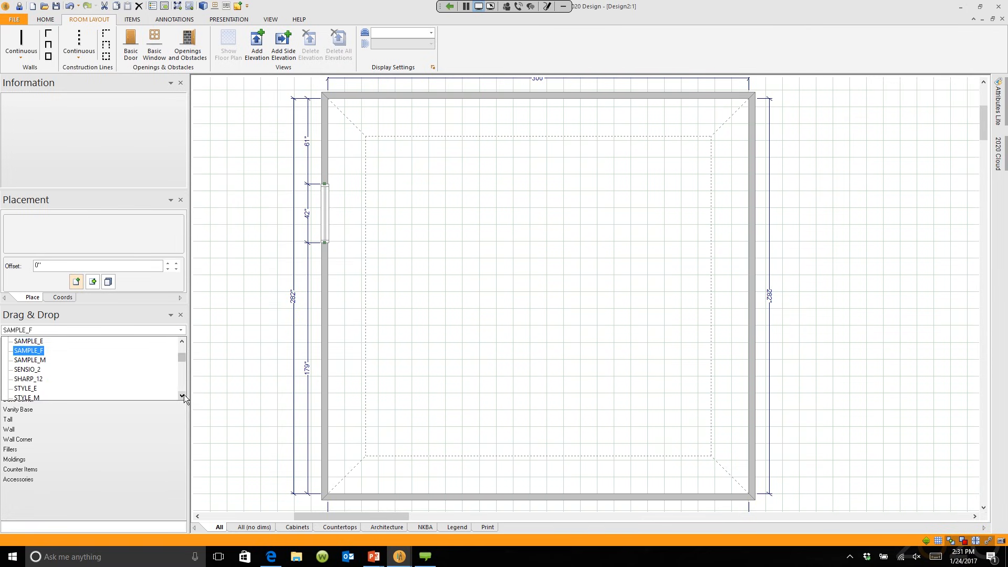
pyautogui.click(182, 396)
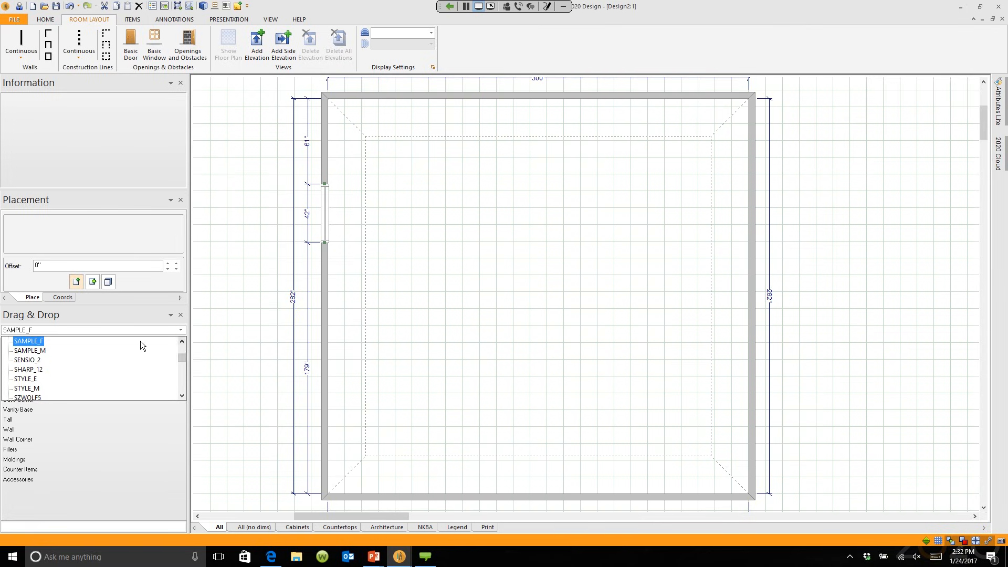
pyautogui.click(40, 344)
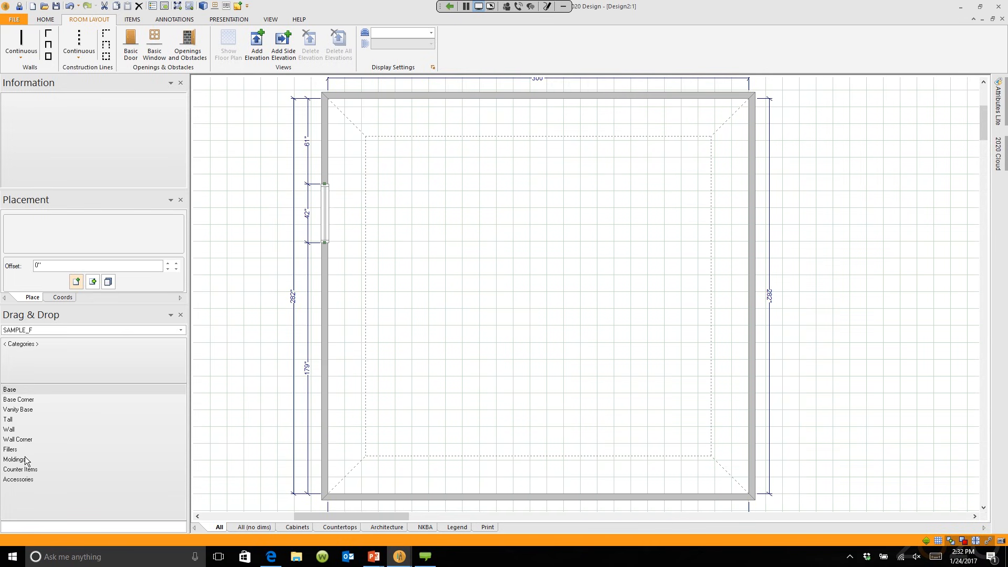
# Step: Browse Base > Sink Base > Sink Base Standard in the SAMPLE_F catalog
pyautogui.click(39, 389)
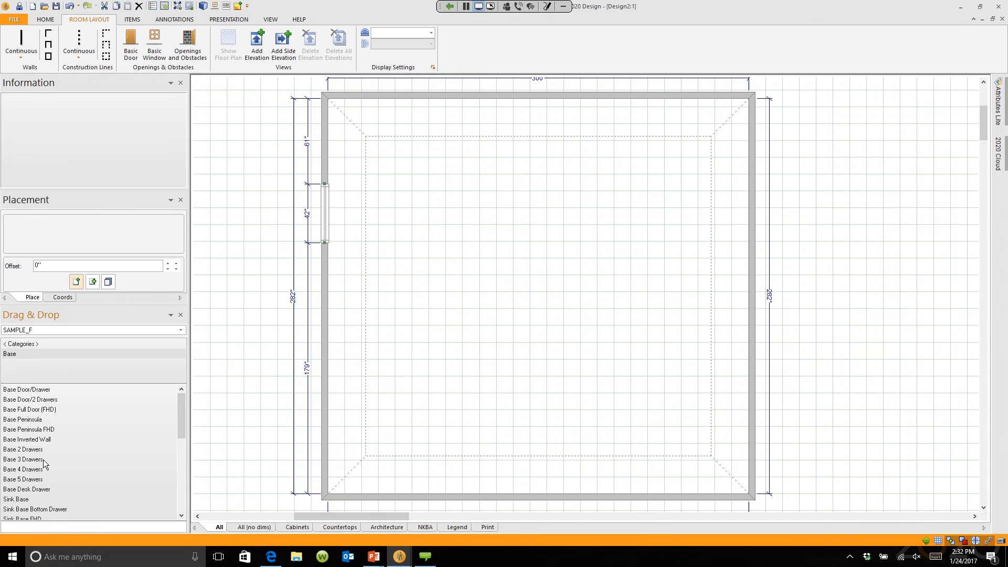
pyautogui.doubleClick(20, 499)
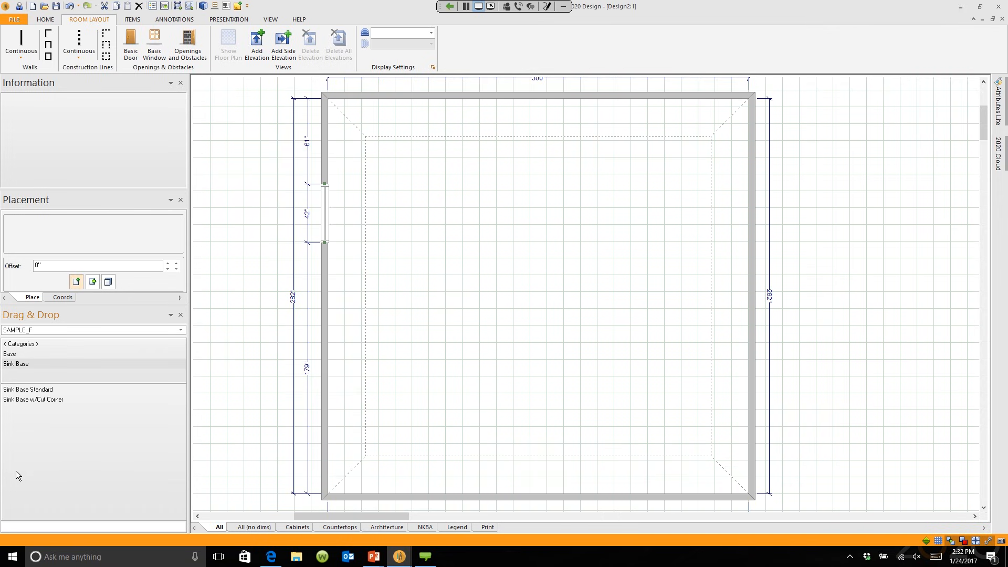
pyautogui.doubleClick(31, 390)
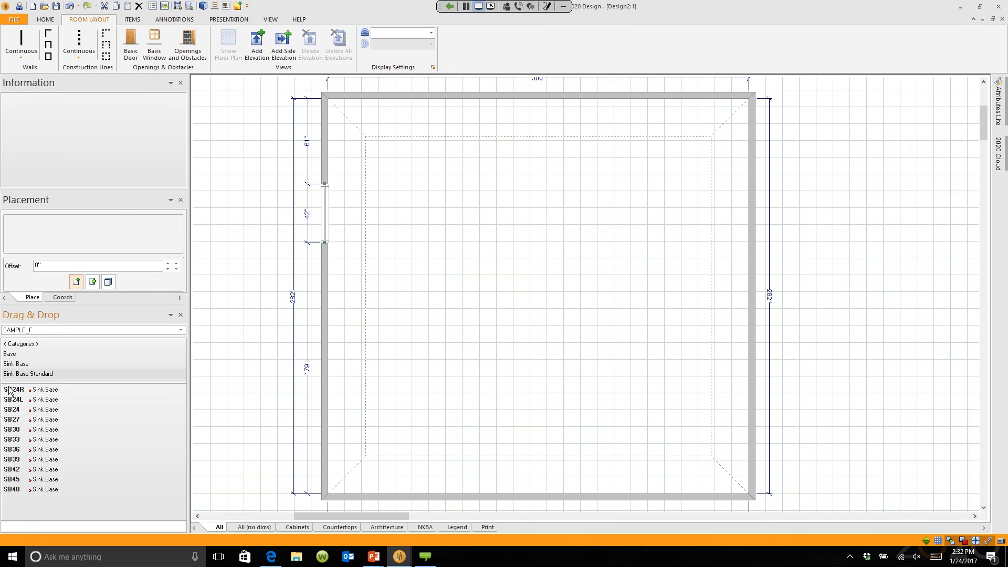
# Step: Place the SB36 sink base cabinet against the wall under the window
pyautogui.click(18, 450)
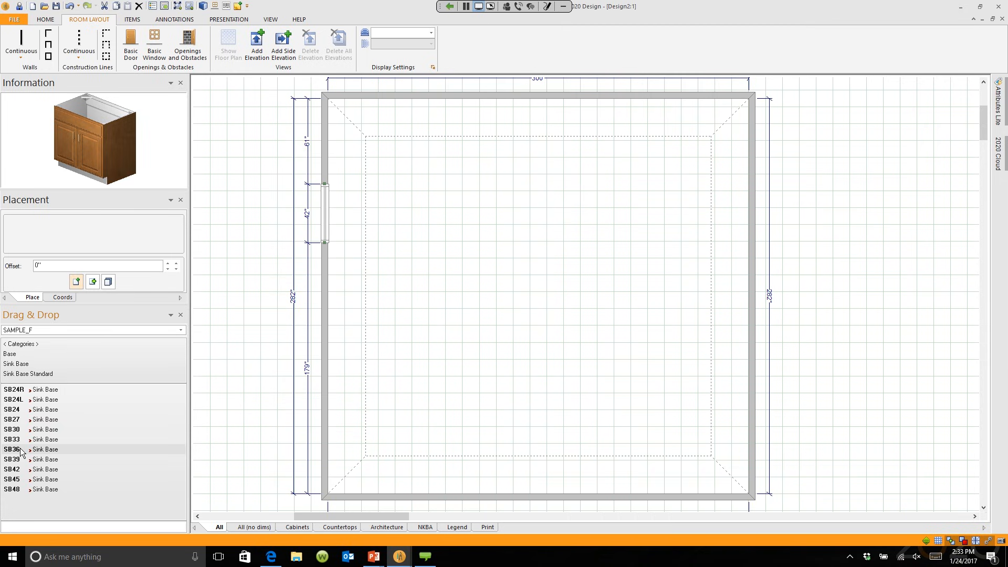
pyautogui.moveTo(21, 450); pyautogui.dragTo(344, 267)
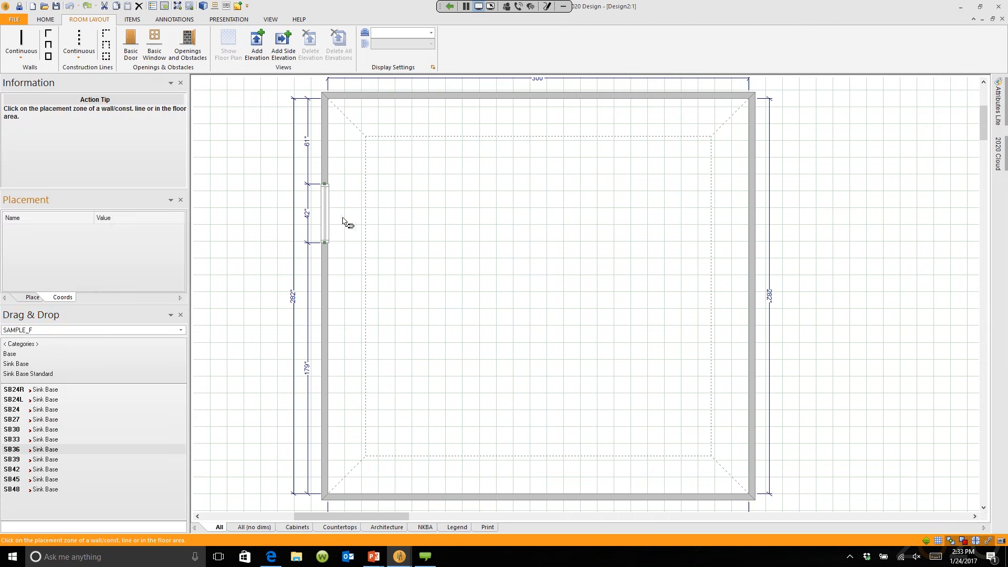
pyautogui.click(530, 494)
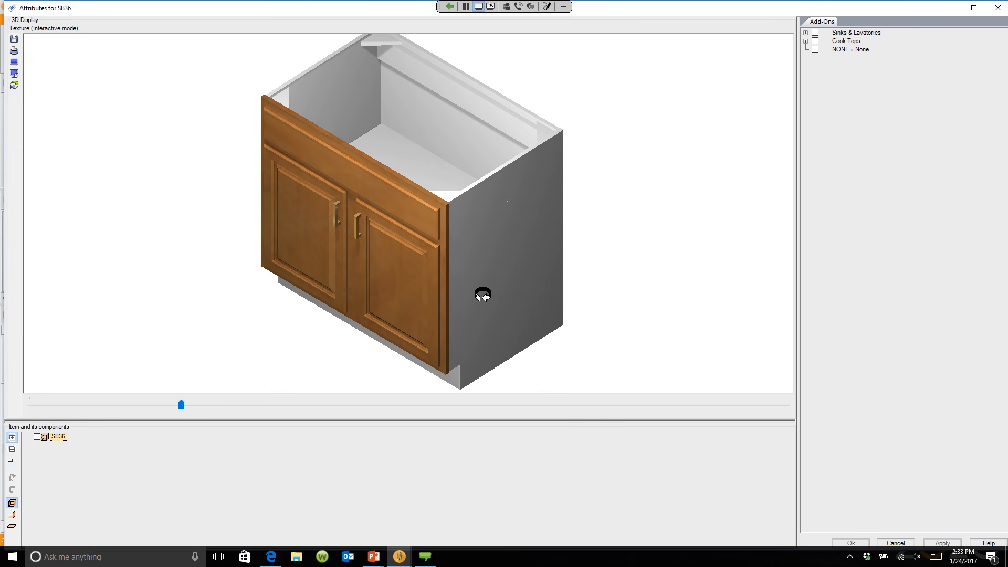
# Step: Add the KOH.33-11/2TB2 Kohler tub sink to the SB36 cabinet and confirm its attributes
pyautogui.click(806, 33)
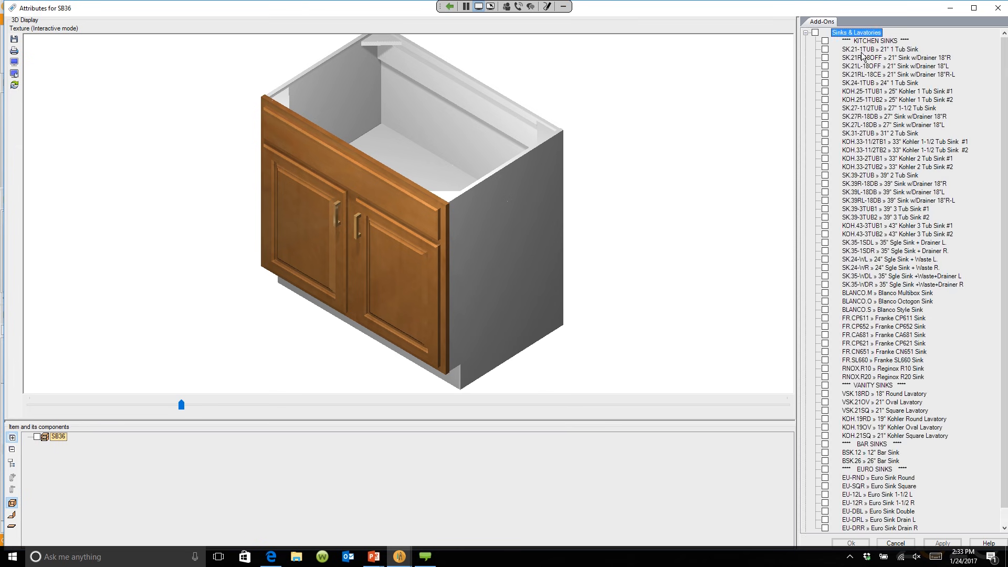
pyautogui.click(825, 150)
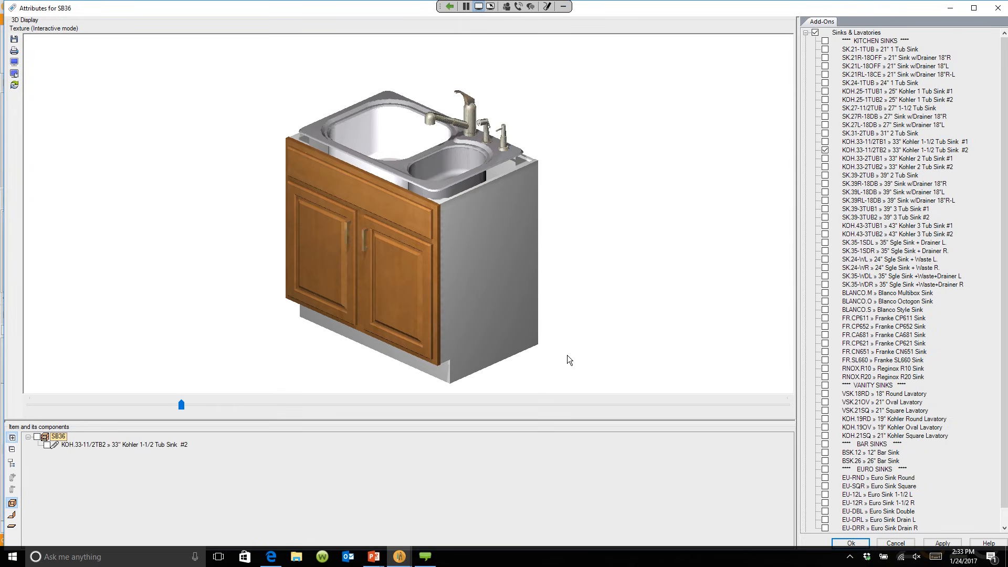
pyautogui.moveTo(473, 295)
pyautogui.mouseDown()
pyautogui.moveTo(470, 284)
pyautogui.moveTo(470, 298)
pyautogui.moveTo(481, 296)
pyautogui.mouseUp()
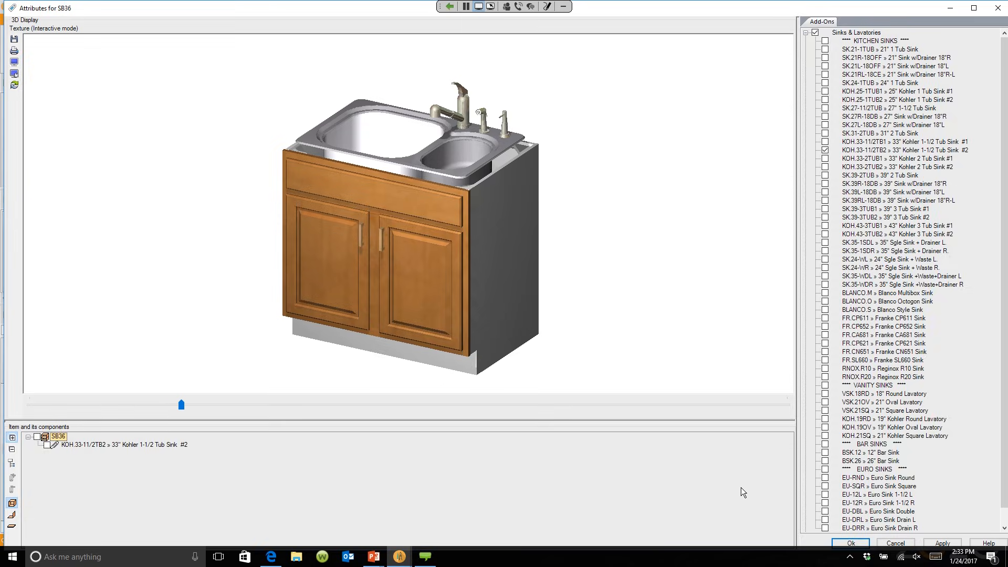
pyautogui.click(849, 543)
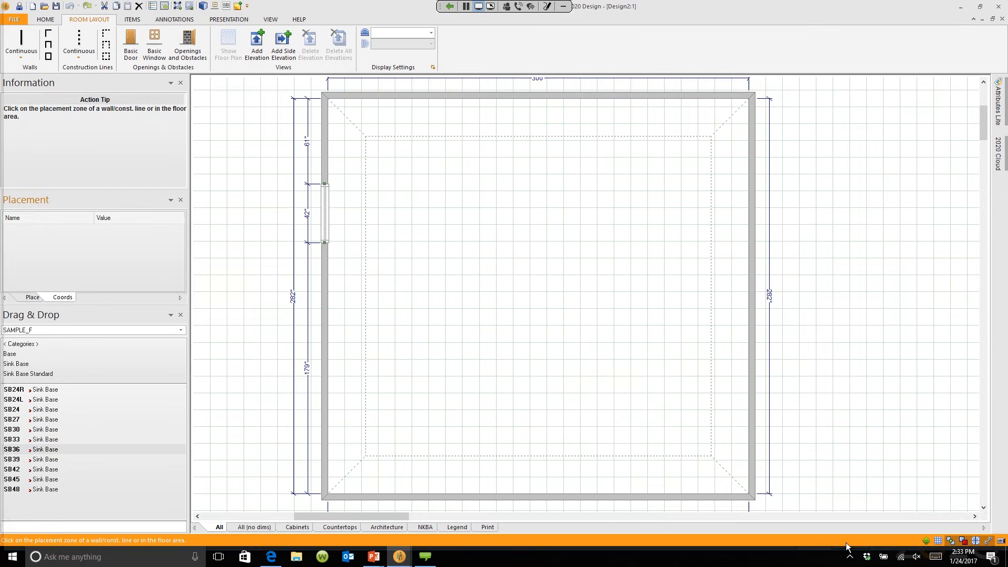
# Step: Zoom and pan to the SB36 sink cabinet under the window, then deselect it
pyautogui.moveTo(380, 226); pyautogui.dragTo(396, 291, button='middle')
pyautogui.scroll(8, 404, 254)
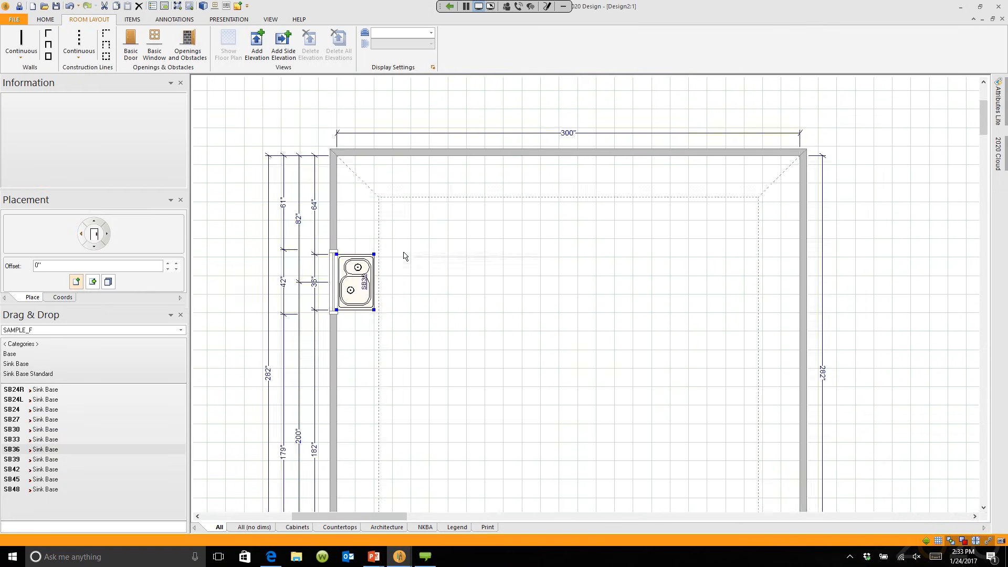
pyautogui.moveTo(405, 254); pyautogui.dragTo(481, 287, button='middle')
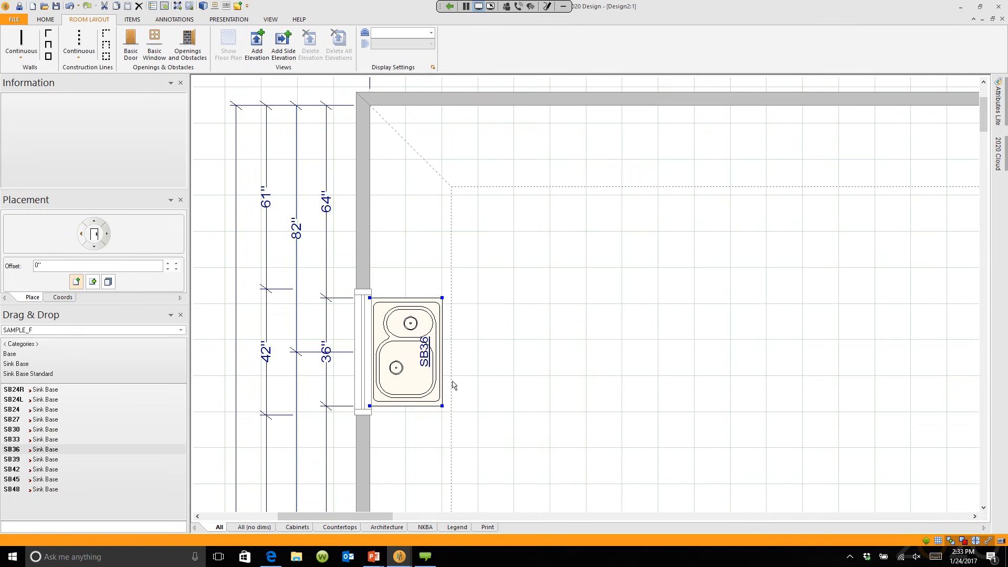
pyautogui.click(508, 368)
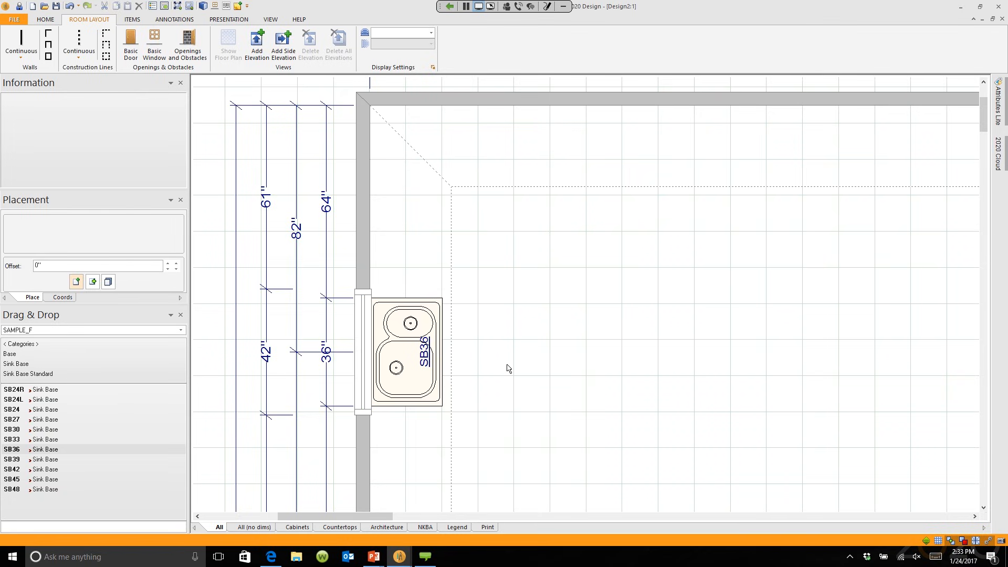
pyautogui.moveTo(399, 556)
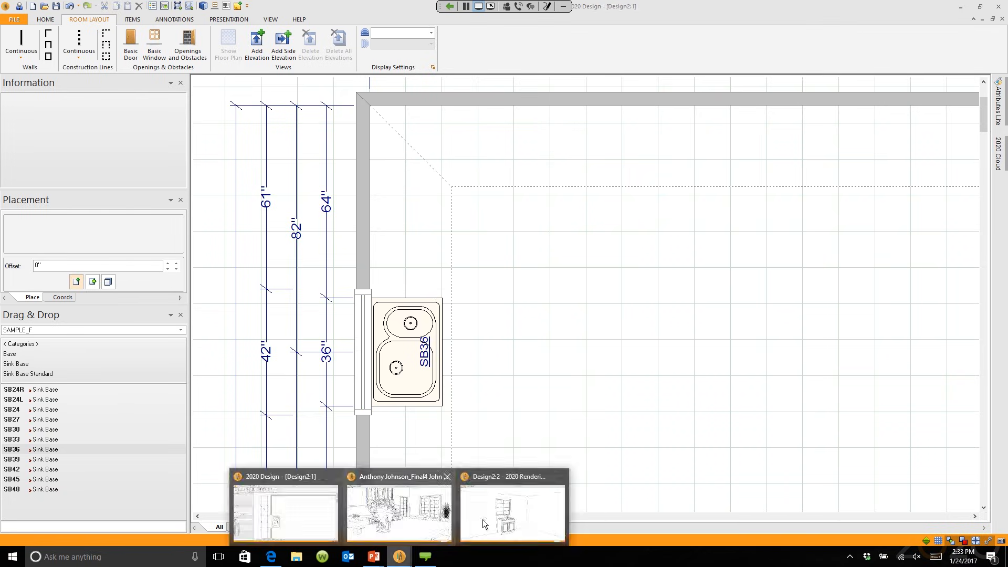
pyautogui.click(504, 514)
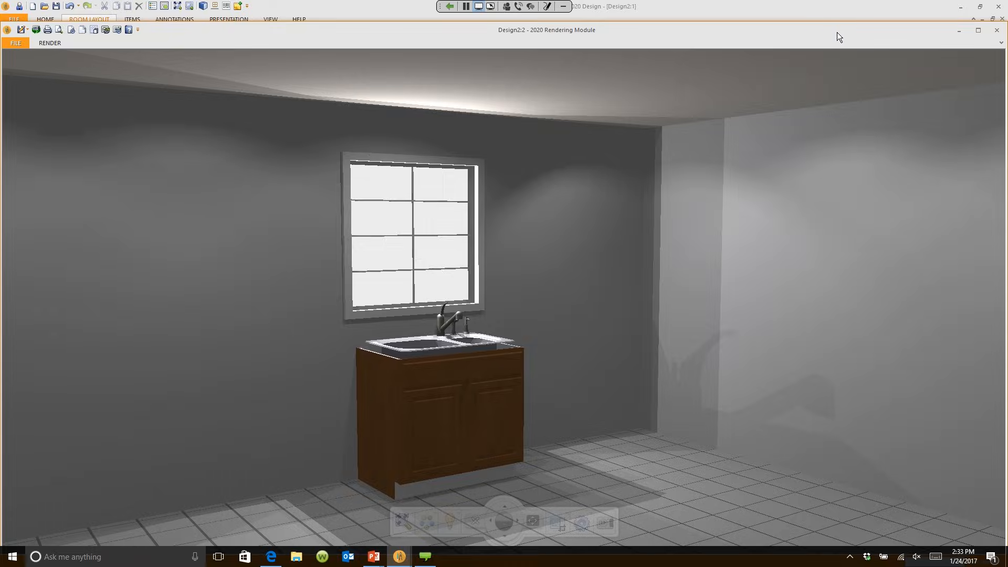
pyautogui.click(400, 557)
pyautogui.click(286, 508)
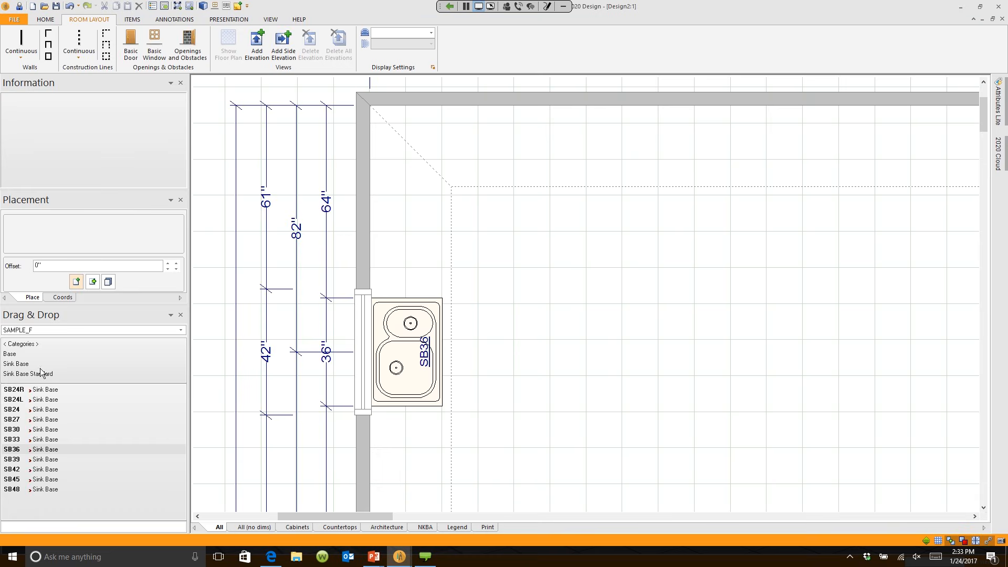
# Step: Search BC36 and place a BC36R base corner cabinet in the room's top-left corner
pyautogui.click(17, 345)
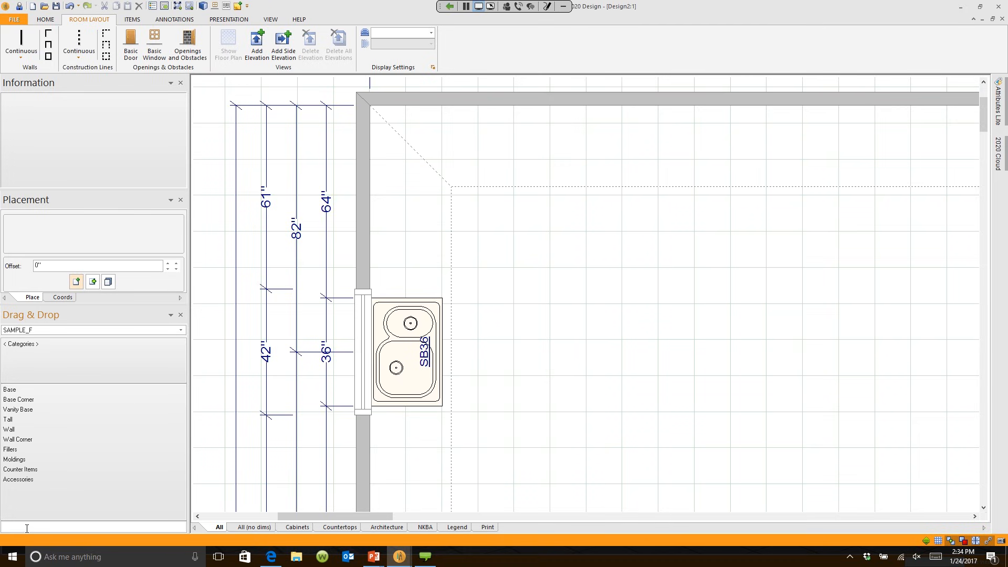
pyautogui.write('BC36')
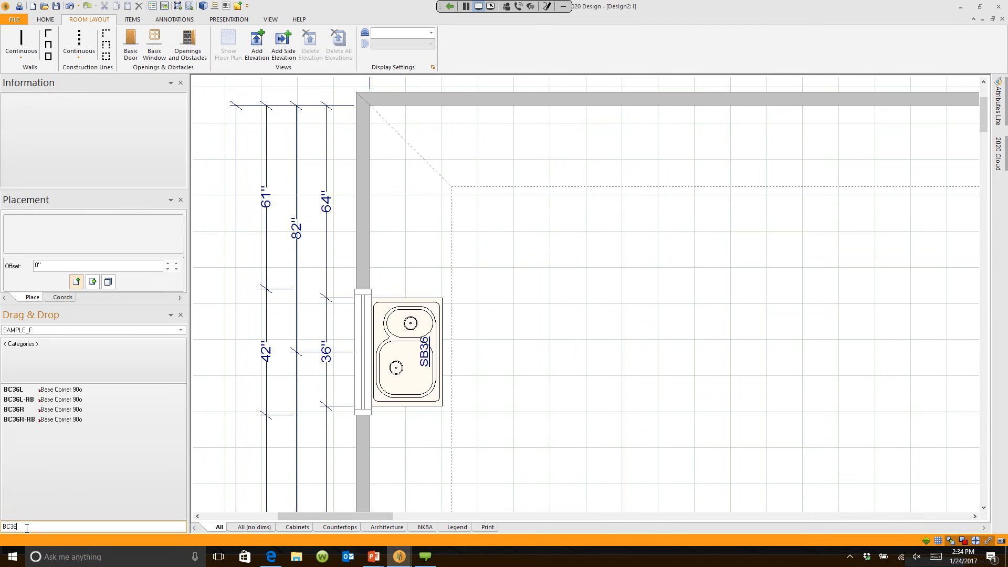
pyautogui.click(16, 410)
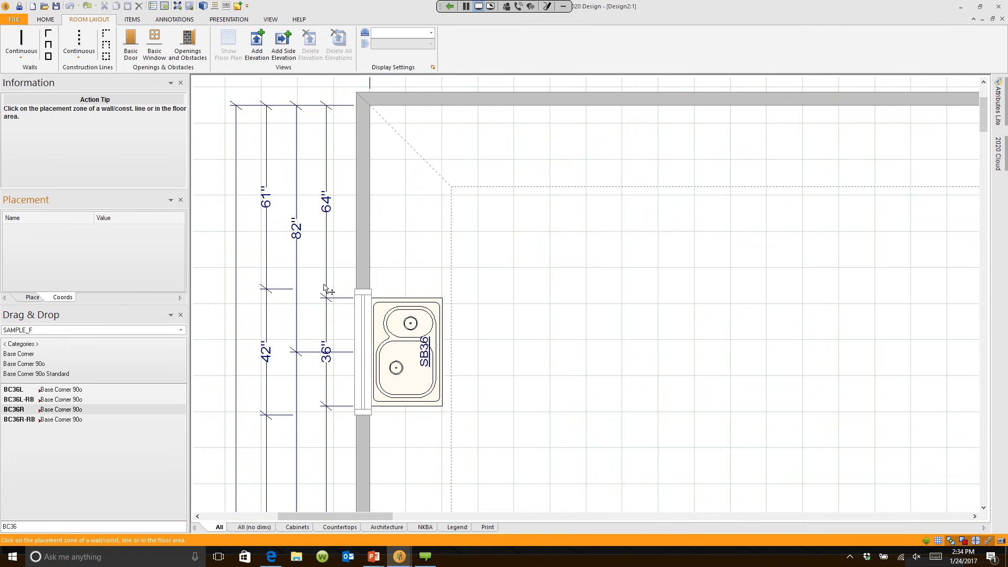
pyautogui.click(402, 186)
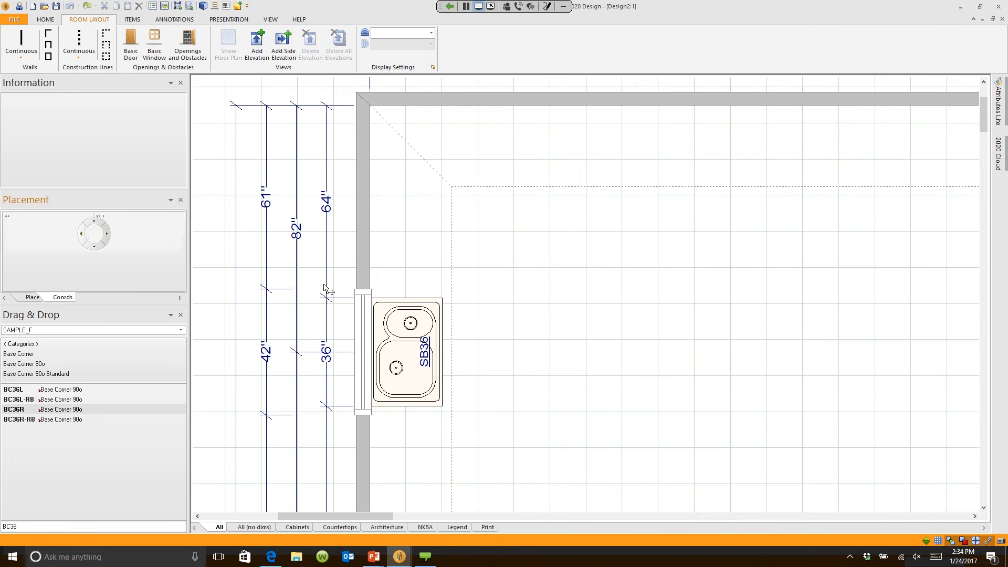
pyautogui.click(558, 407)
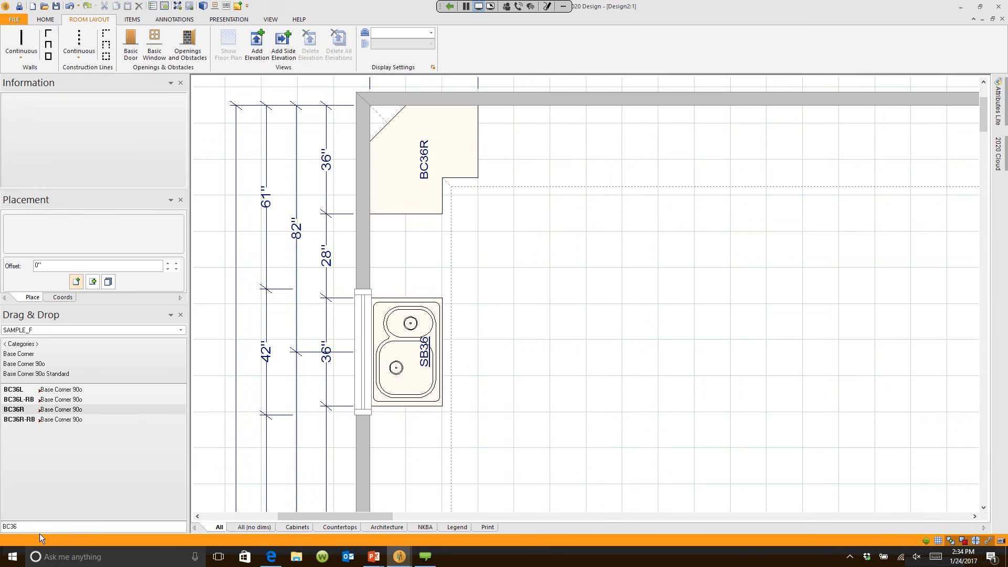
pyautogui.moveTo(38, 530); pyautogui.dragTo(0, 523)
# Step: Place a B27-2RO roll-out base cabinet between BC36R and the SB36 sink
pyautogui.write('B2')
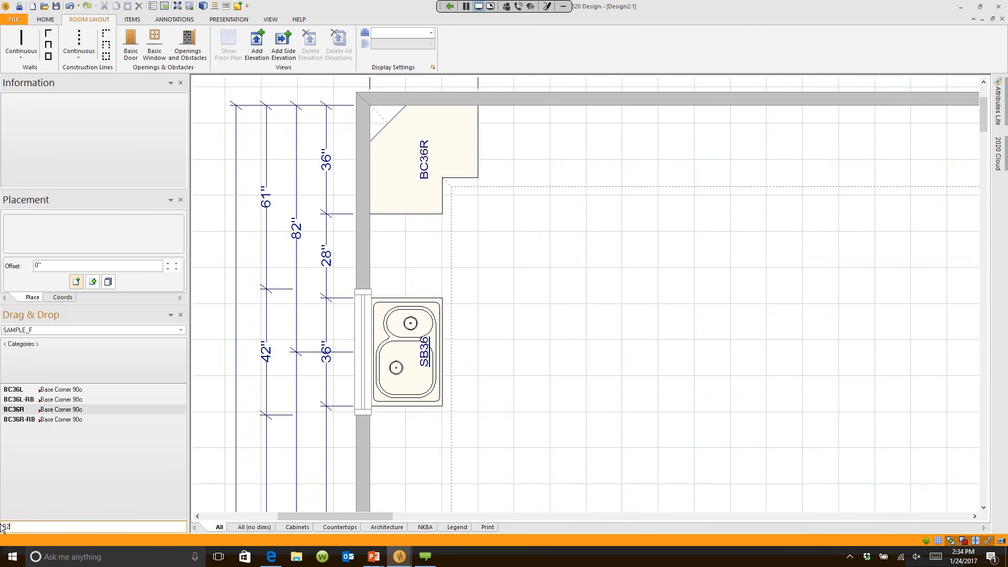
pyautogui.write('7')
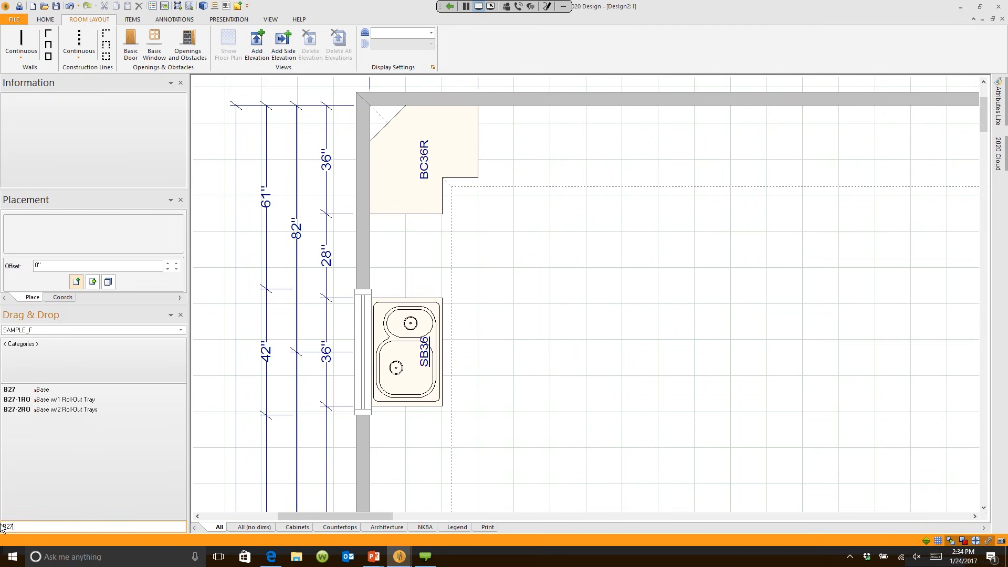
pyautogui.click(67, 410)
pyautogui.click(313, 334)
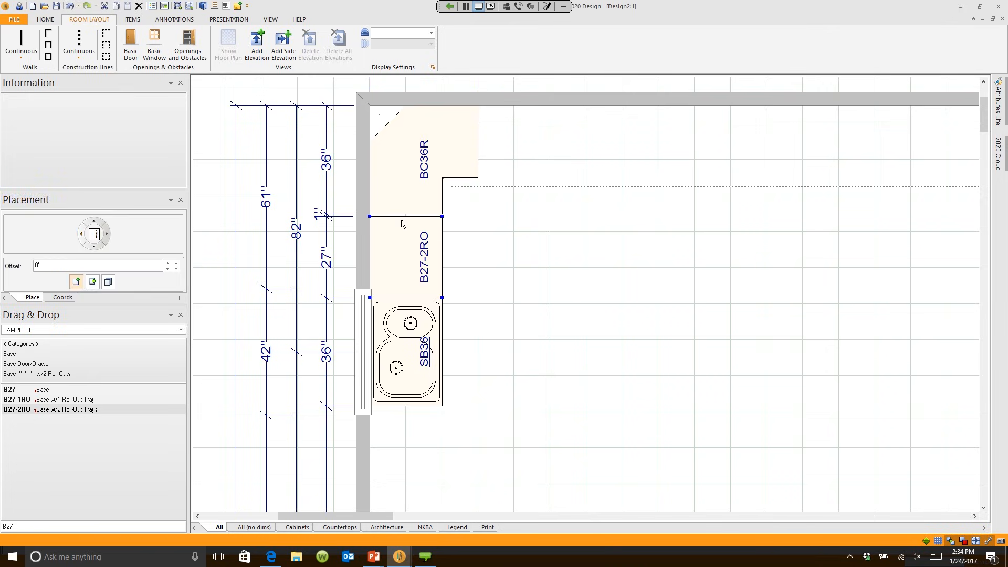
pyautogui.scroll(3, 402, 223)
pyautogui.scroll(-1, 370, 247)
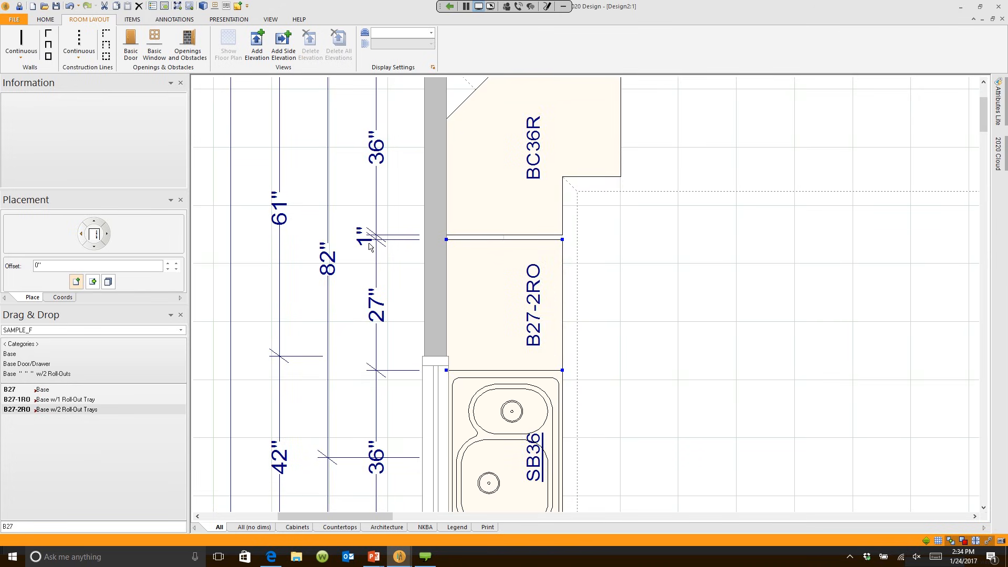
pyautogui.scroll(-1, 444, 275)
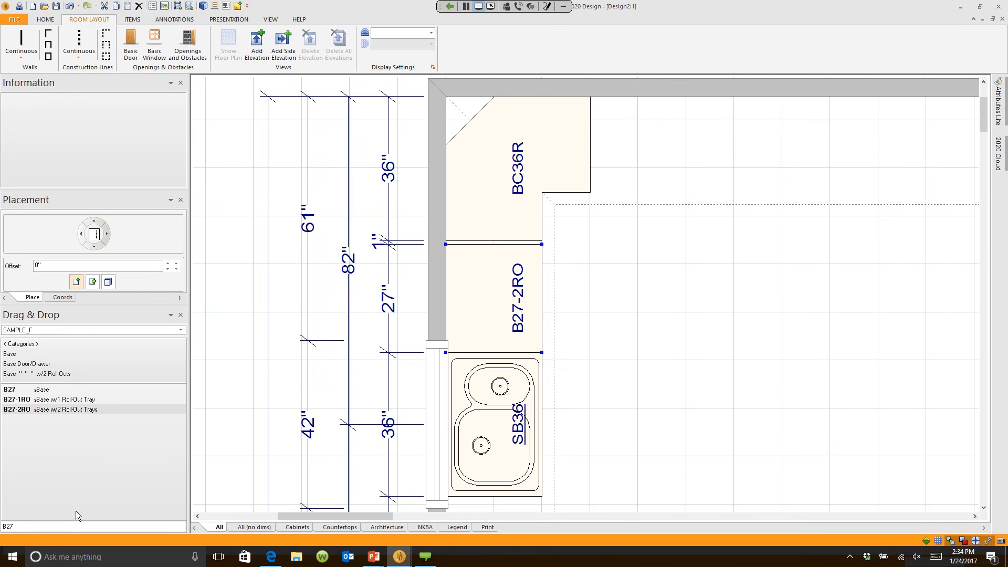
# Step: Add a 1" BF3 base filler between BC36R and the B27-2RO
pyautogui.click(3, 527)
pyautogui.write('B')
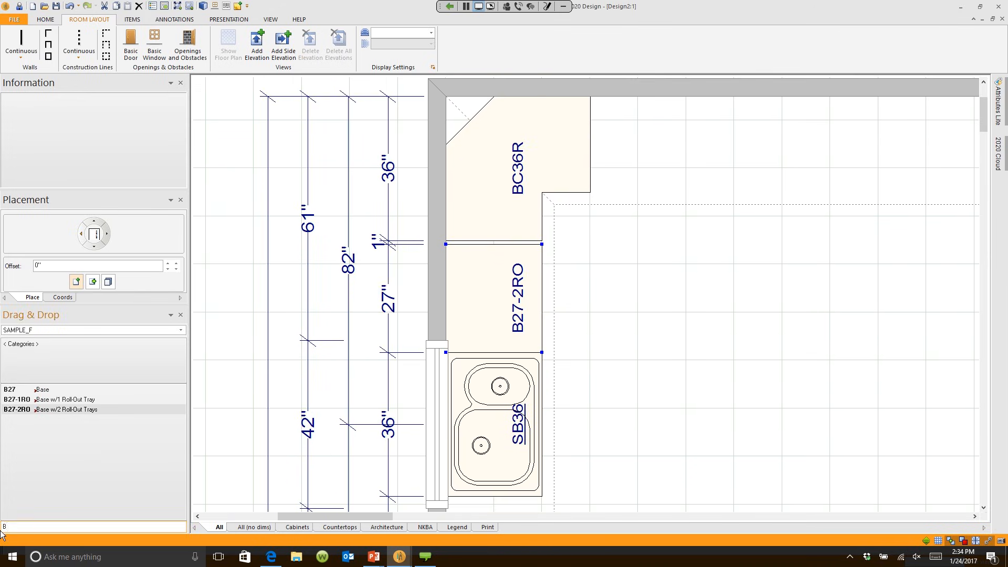
pyautogui.write('F3')
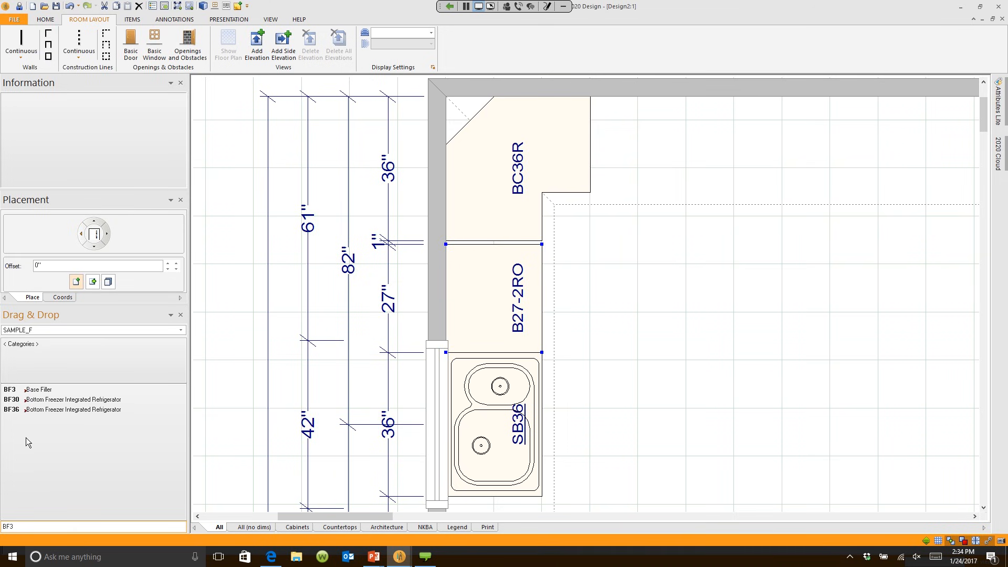
pyautogui.click(32, 389)
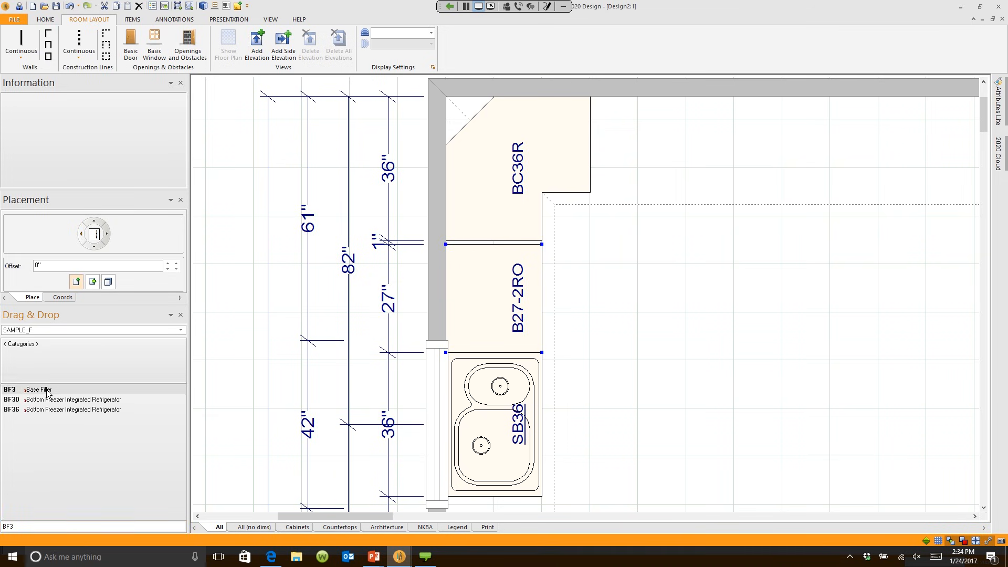
pyautogui.click(536, 243)
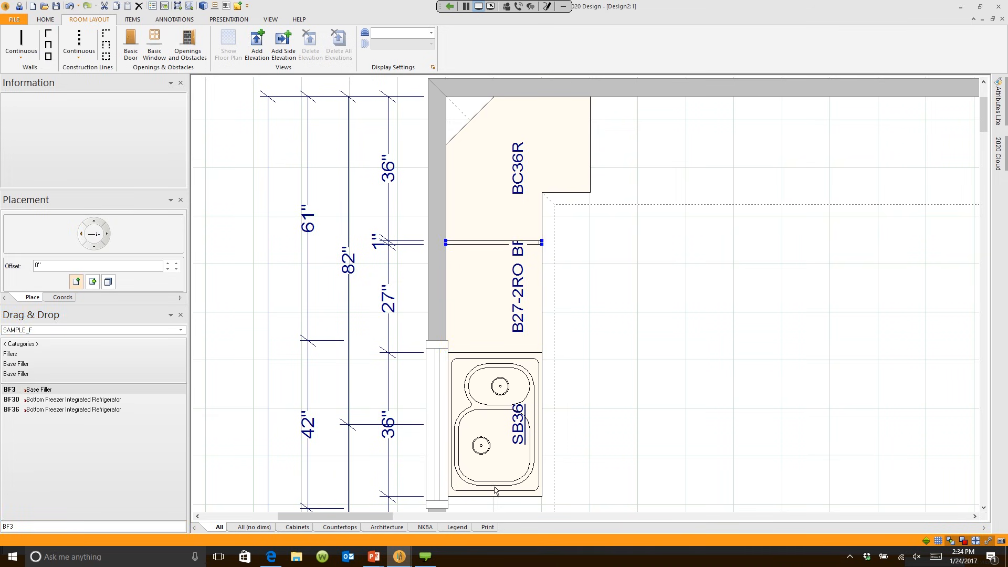
pyautogui.click(619, 392)
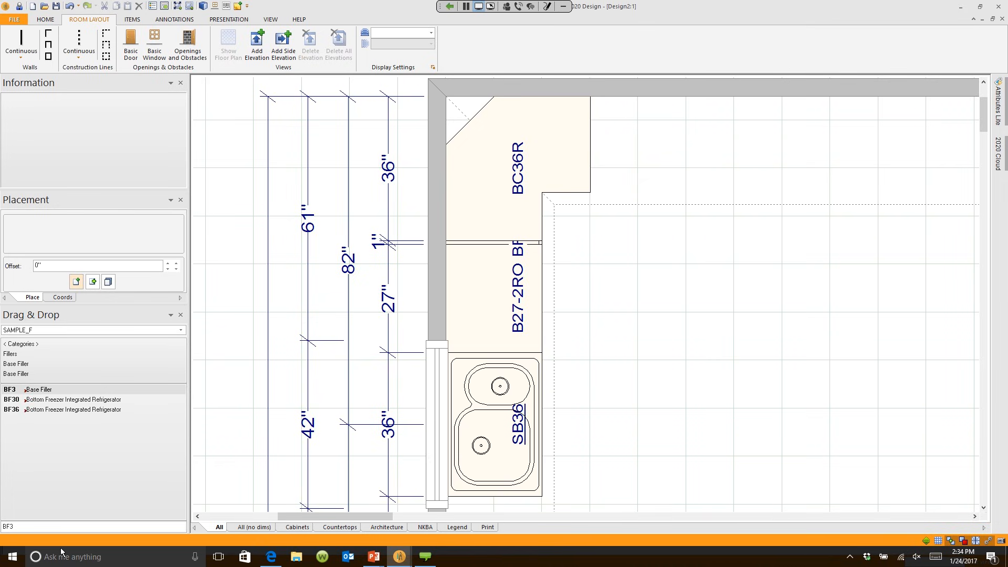
pyautogui.doubleClick(46, 526)
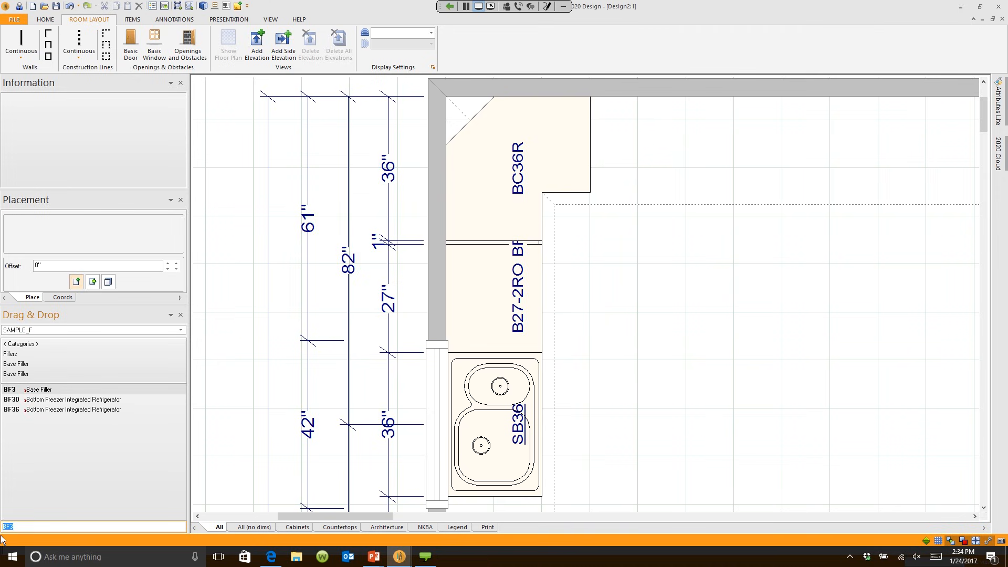
# Step: Place a DB18 four-drawer base on the top wall beside BC36R, then bring up 2020 Cloud
pyautogui.write('DB18')
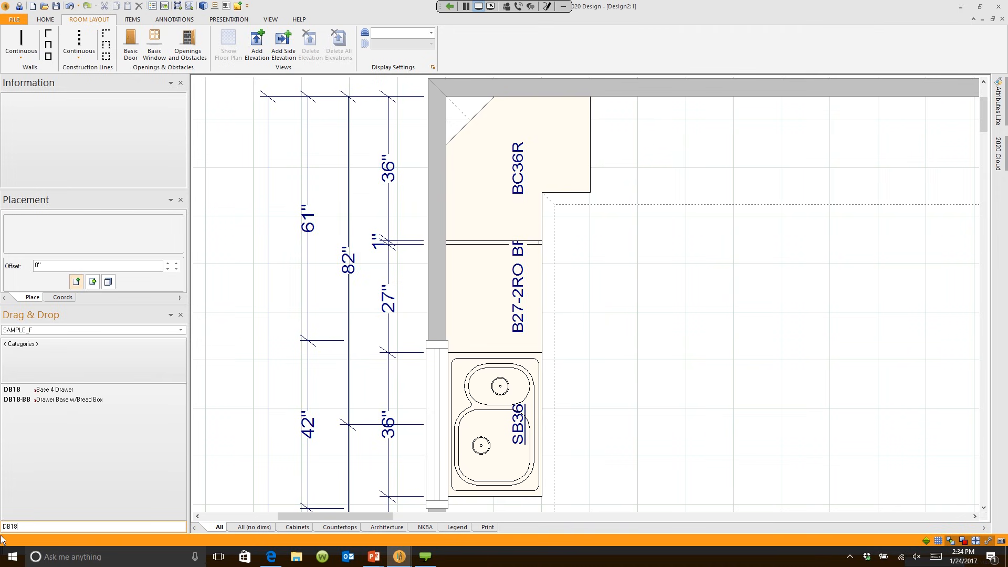
pyautogui.click(41, 392)
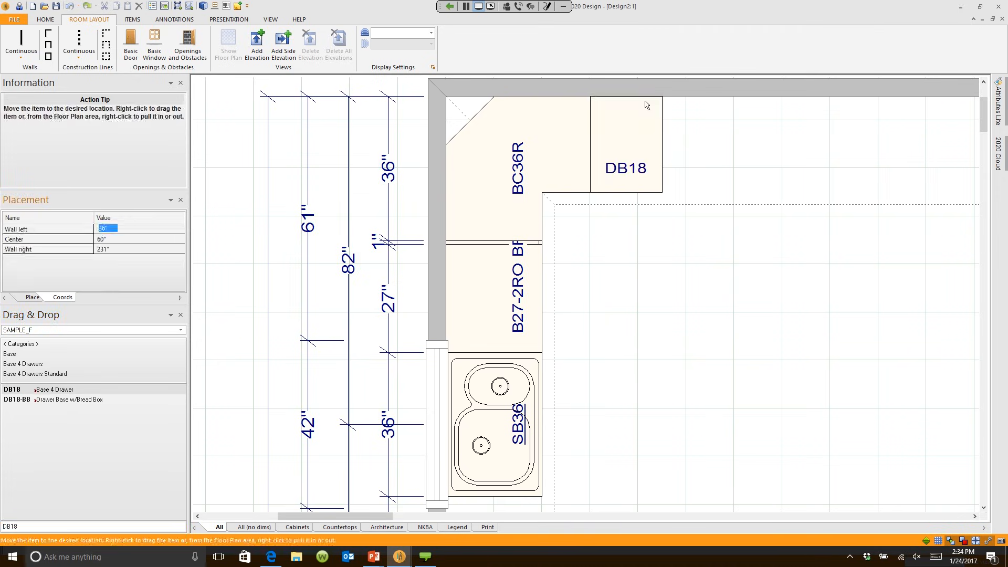
pyautogui.click(647, 105)
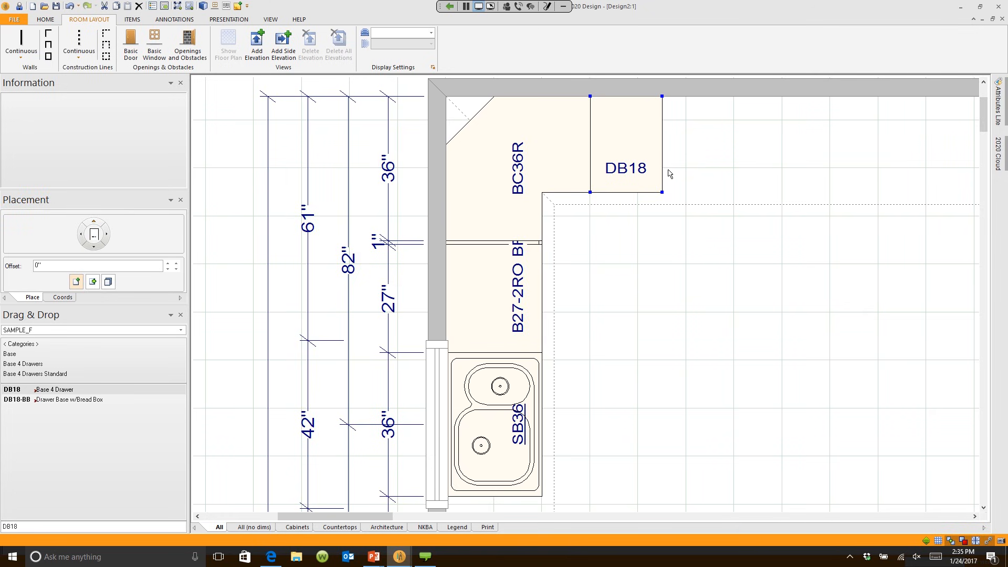
pyautogui.moveTo(682, 275); pyautogui.dragTo(530, 299, button='middle')
pyautogui.click(998, 158)
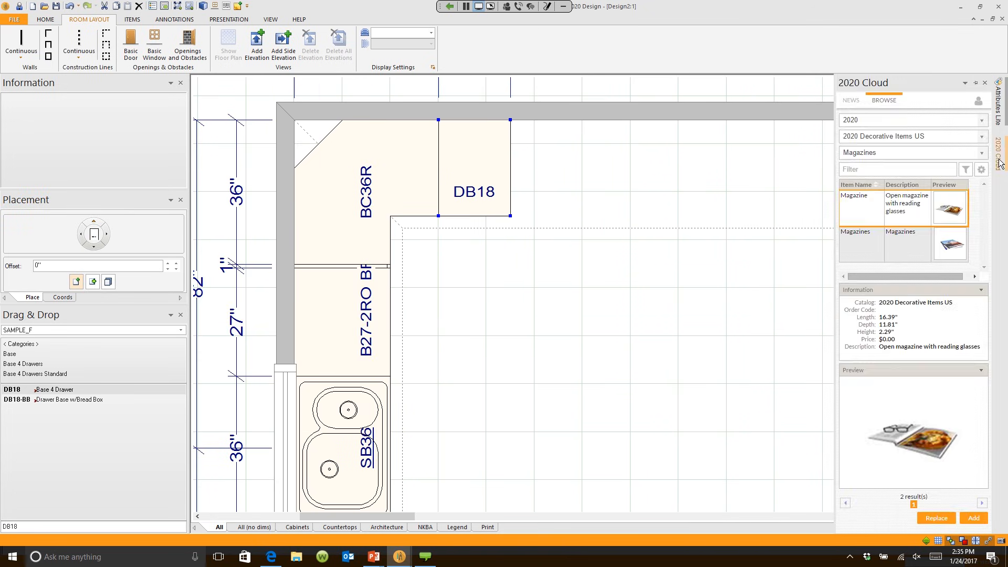
# Step: Filter the 2020 Cloud catalog to the GE Appliances Inc manufacturer only
pyautogui.click(981, 121)
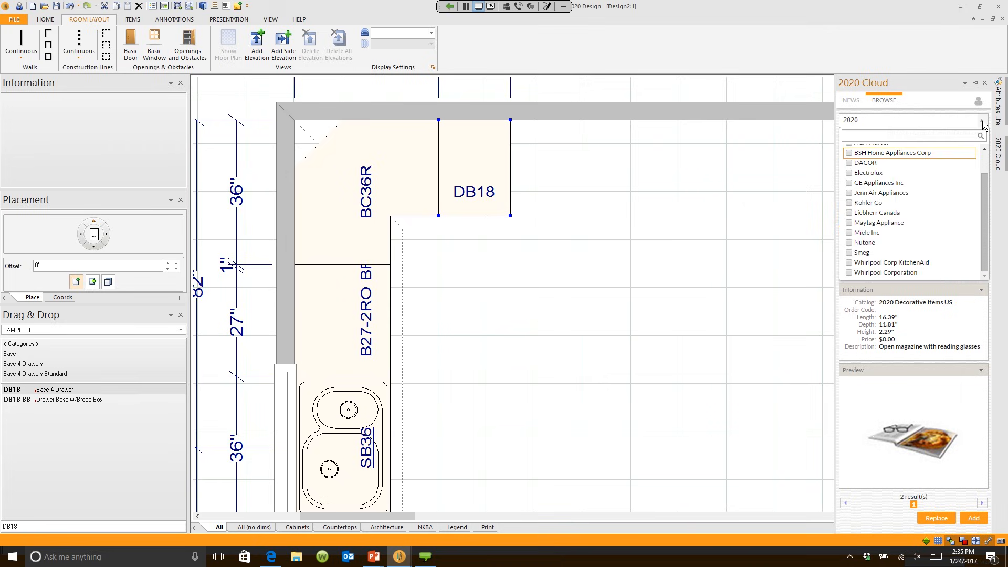
pyautogui.scroll(3, 989, 179)
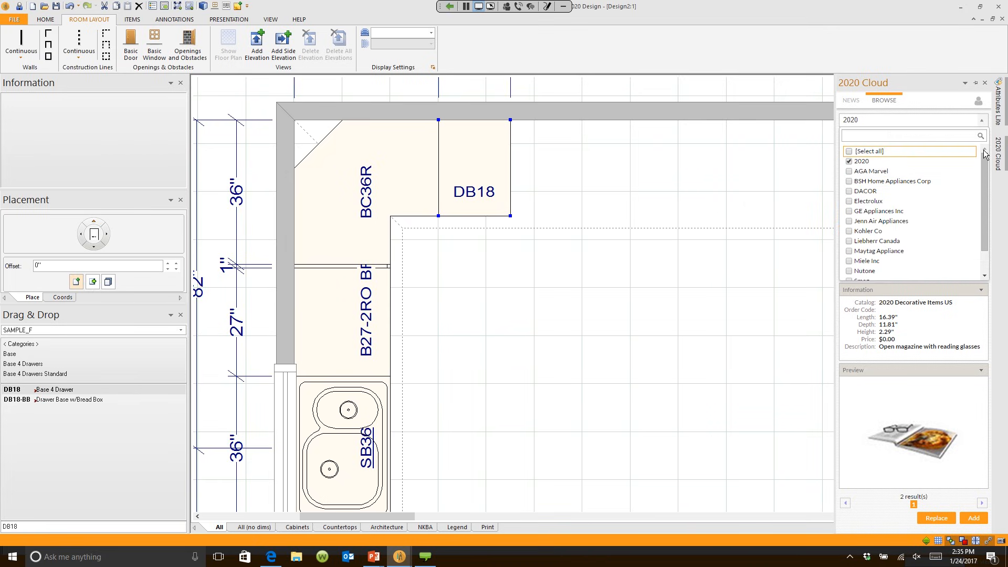
pyautogui.click(849, 162)
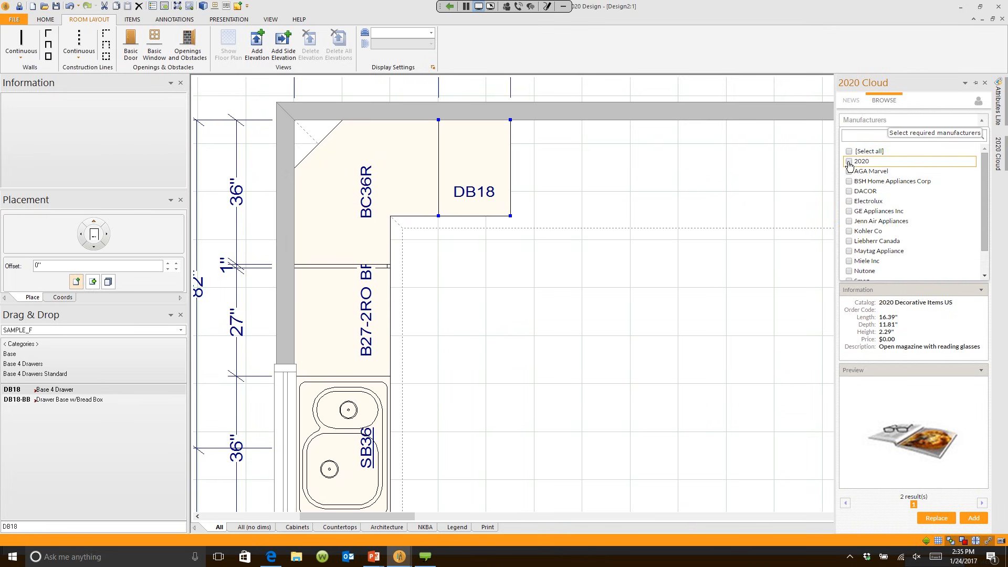
pyautogui.click(849, 211)
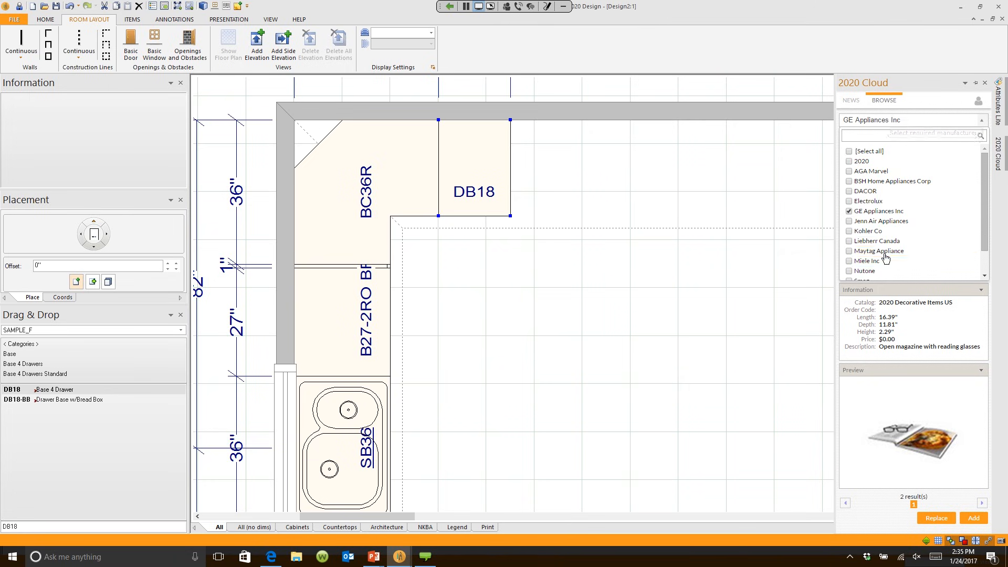
pyautogui.click(919, 363)
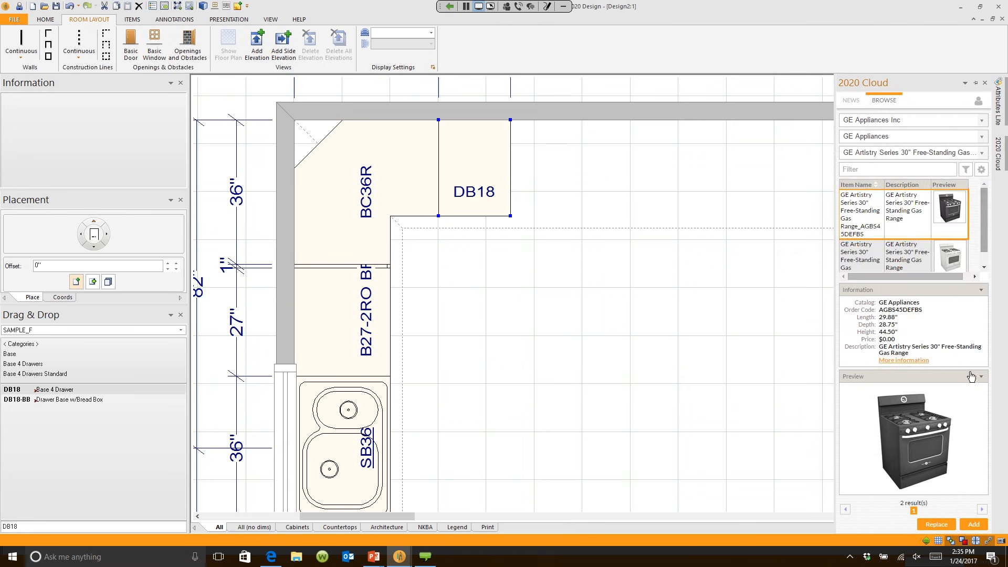
# Step: Add the GE 30" Slide-In Electric Range beside DB18 and view the kitchen in 3D
pyautogui.click(981, 153)
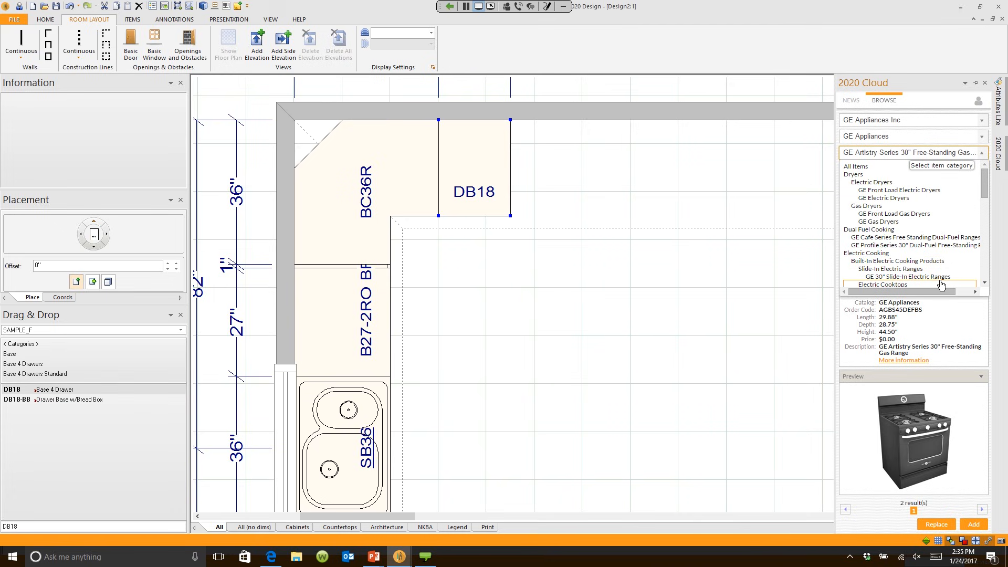
pyautogui.moveTo(984, 187); pyautogui.dragTo(984, 198)
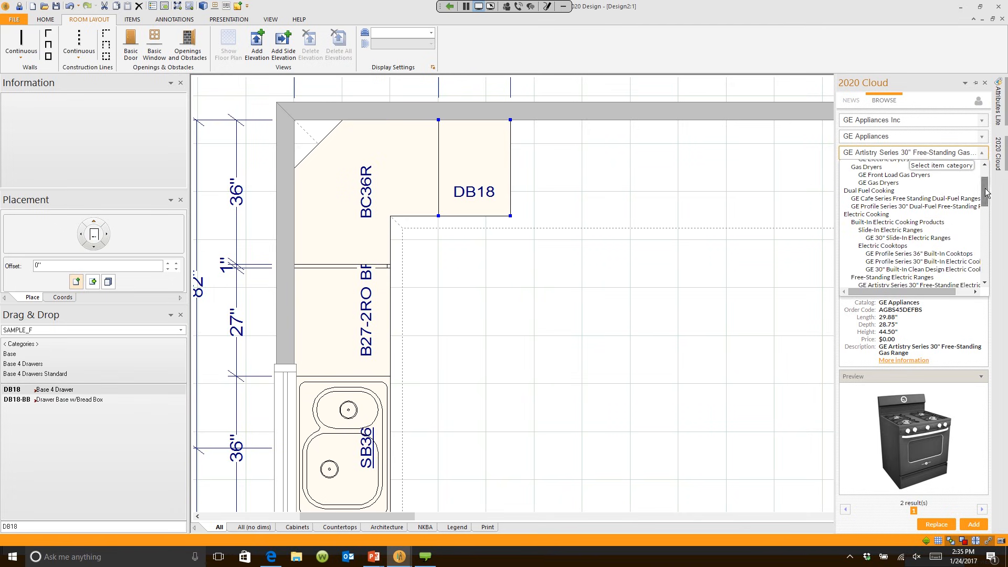
pyautogui.click(929, 239)
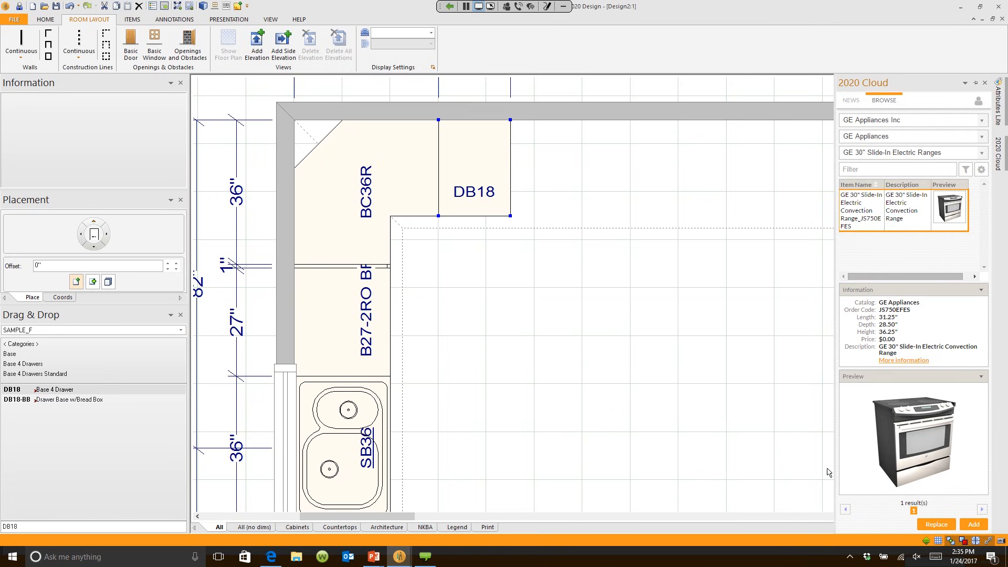
pyautogui.click(974, 523)
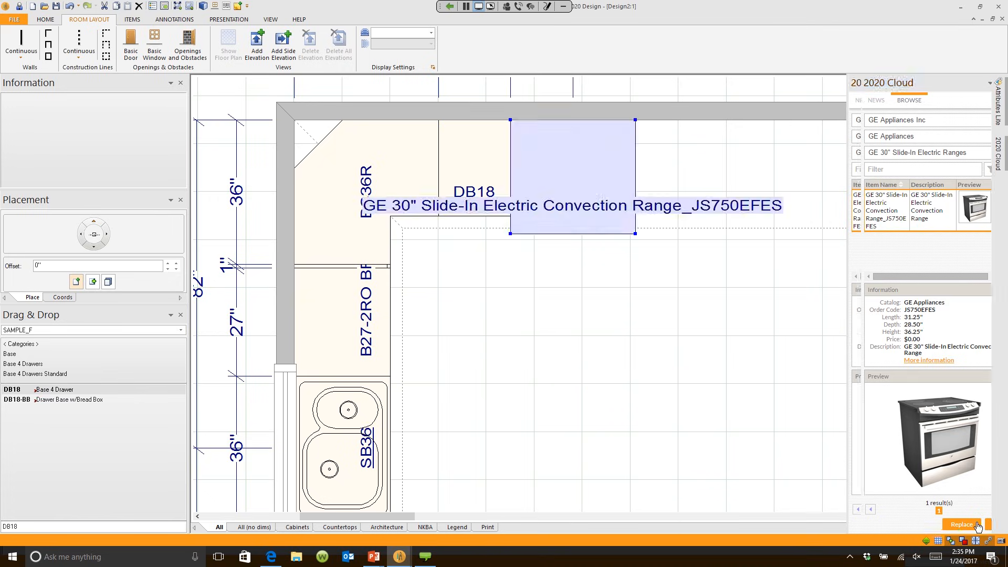
pyautogui.click(598, 331)
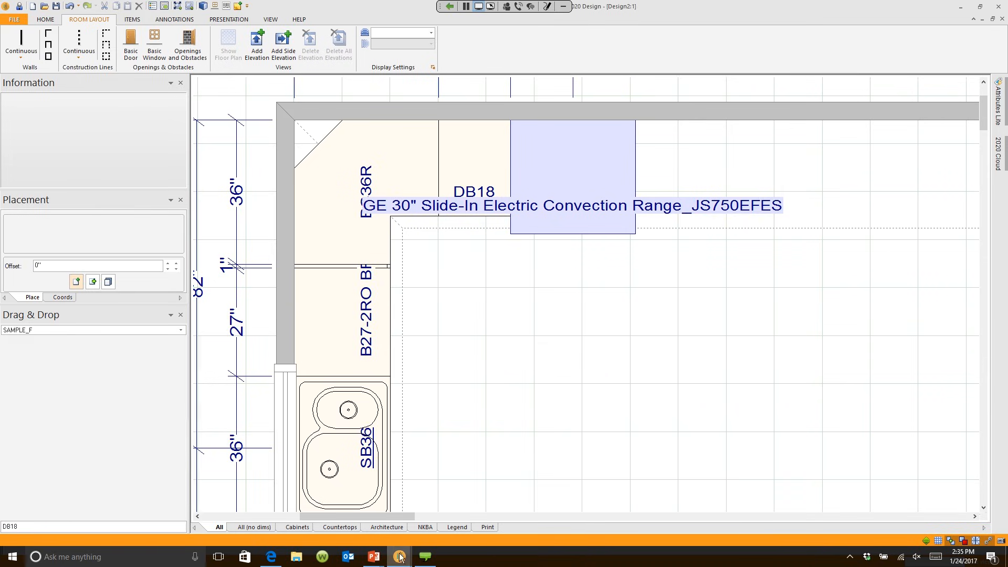
pyautogui.moveTo(400, 557)
pyautogui.click(486, 526)
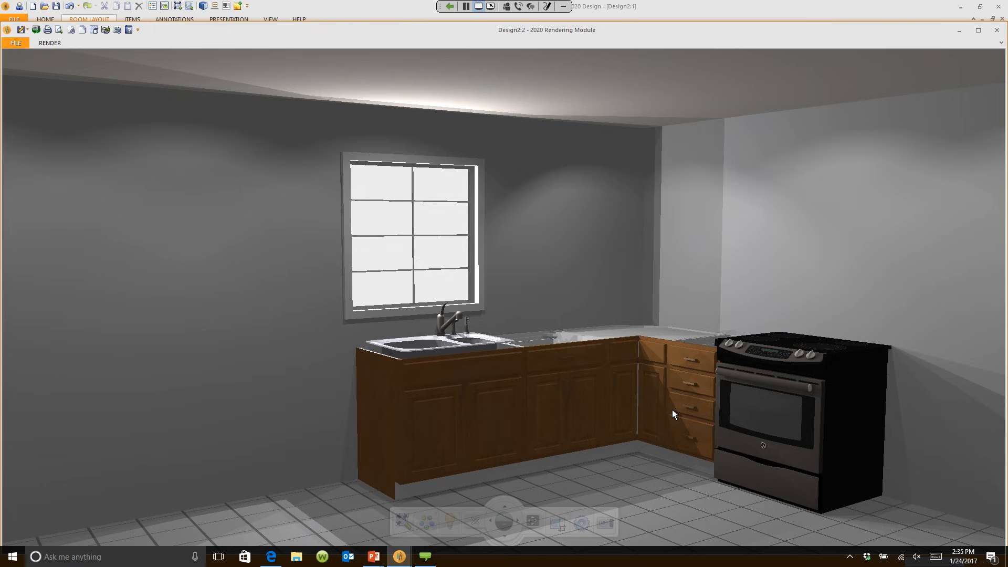
# Step: Go from the 3D render back to the floor plan, then switch to the Quick-Start slide show
pyautogui.click(679, 15)
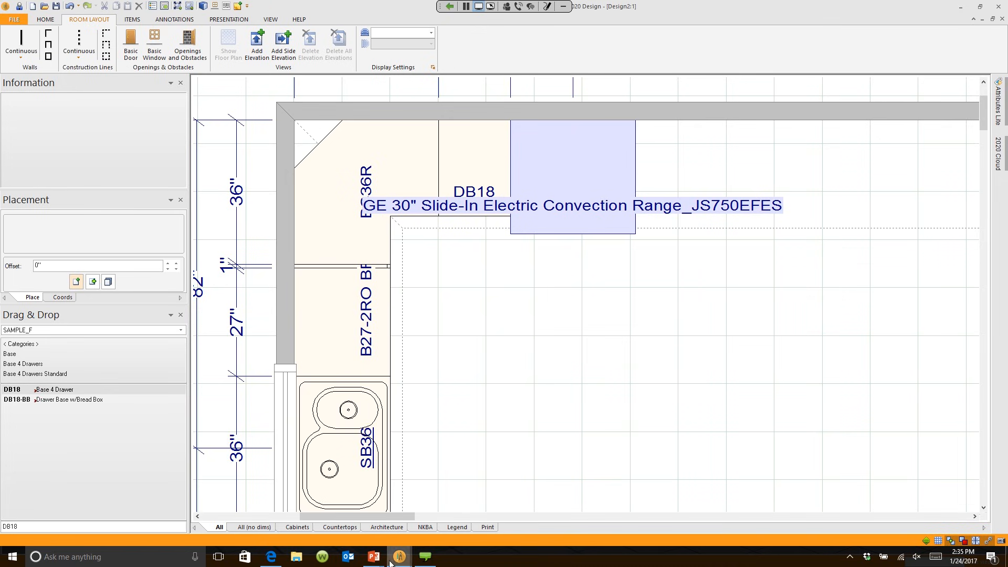
pyautogui.moveTo(374, 556)
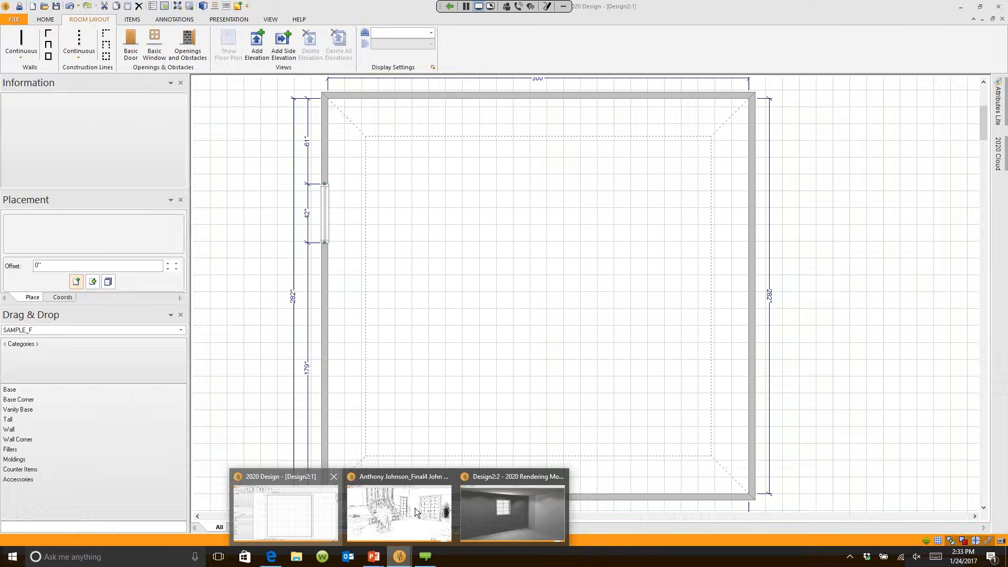
pyautogui.click(415, 508)
# Step: Reveal the customer-cost bullet on the slide, then switch back to the Design2:1 floor plan
pyautogui.click(423, 491)
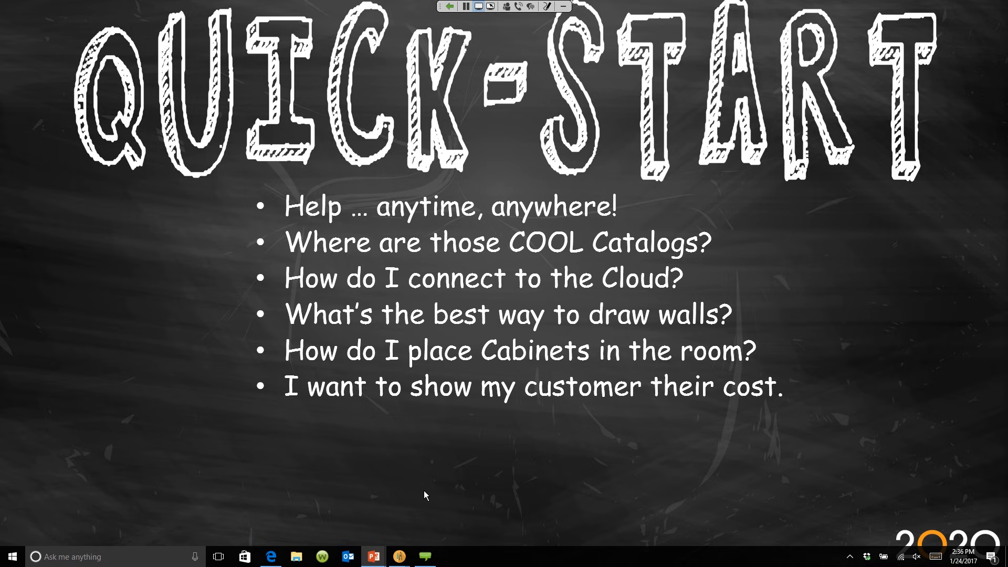
pyautogui.click(405, 560)
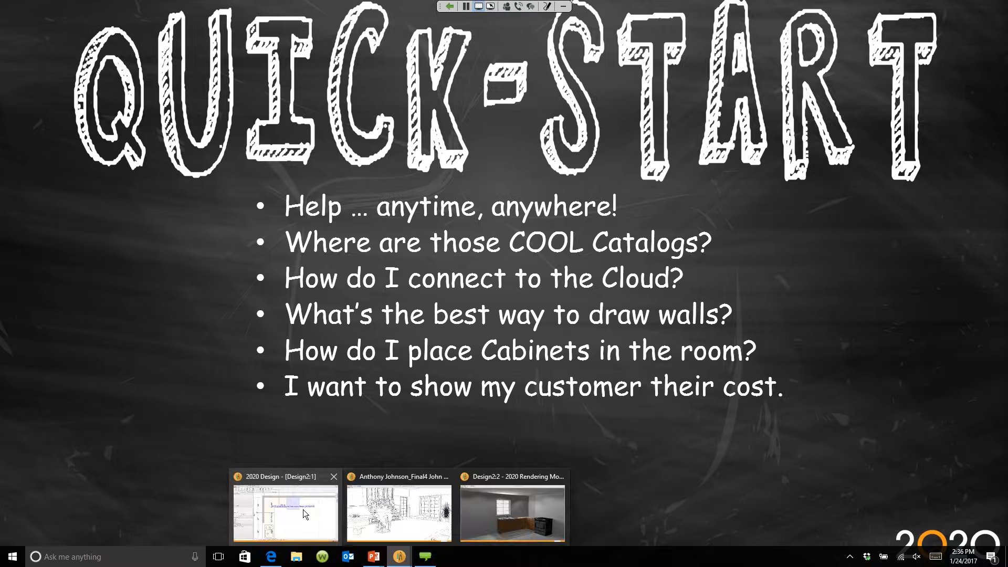
pyautogui.click(304, 515)
# Step: Pan the floor plan to show the whole room and bring up the ITEMS ribbon tools
pyautogui.scroll(-12, 657, 301)
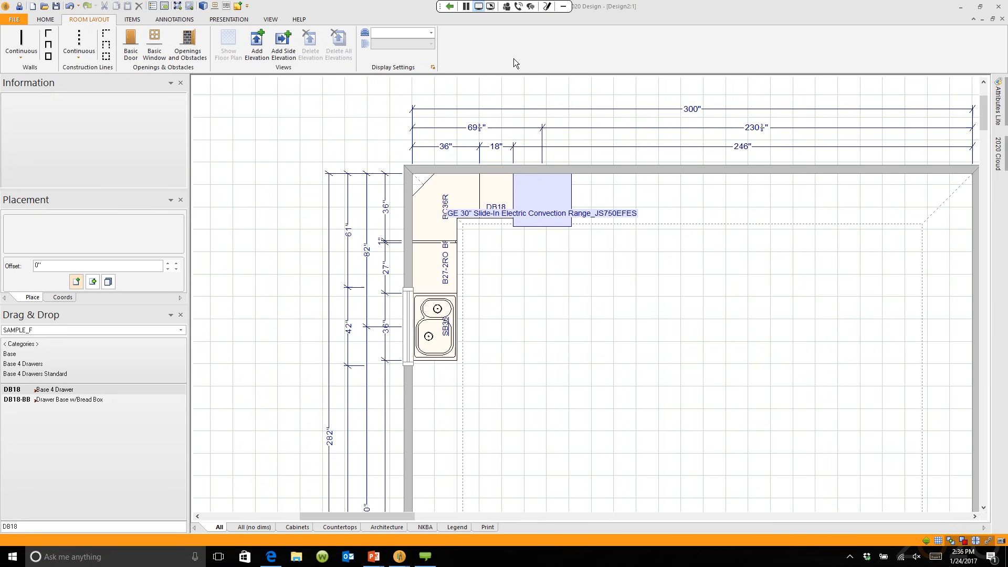
pyautogui.moveTo(660, 305); pyautogui.dragTo(567, 219, button='middle')
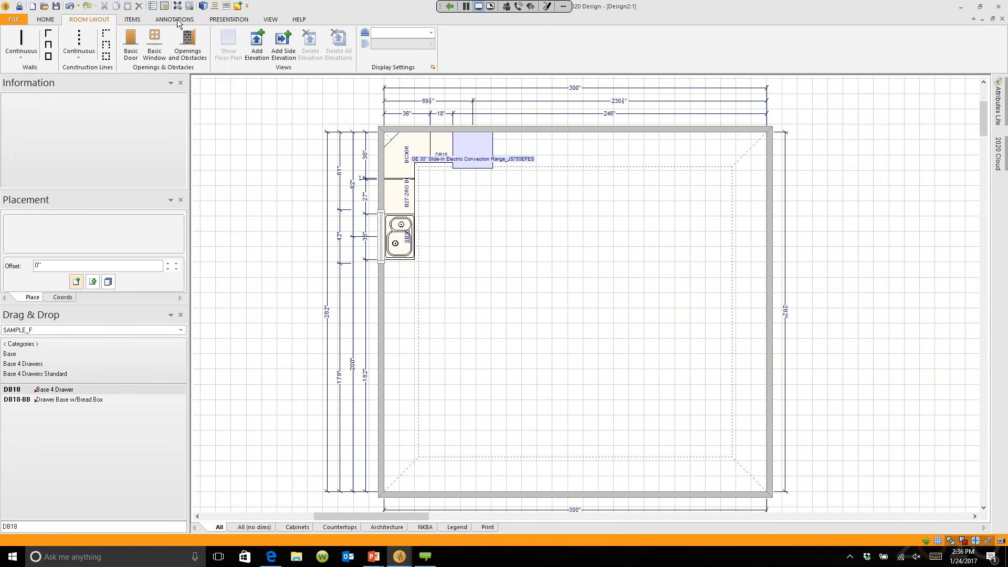
pyautogui.click(133, 19)
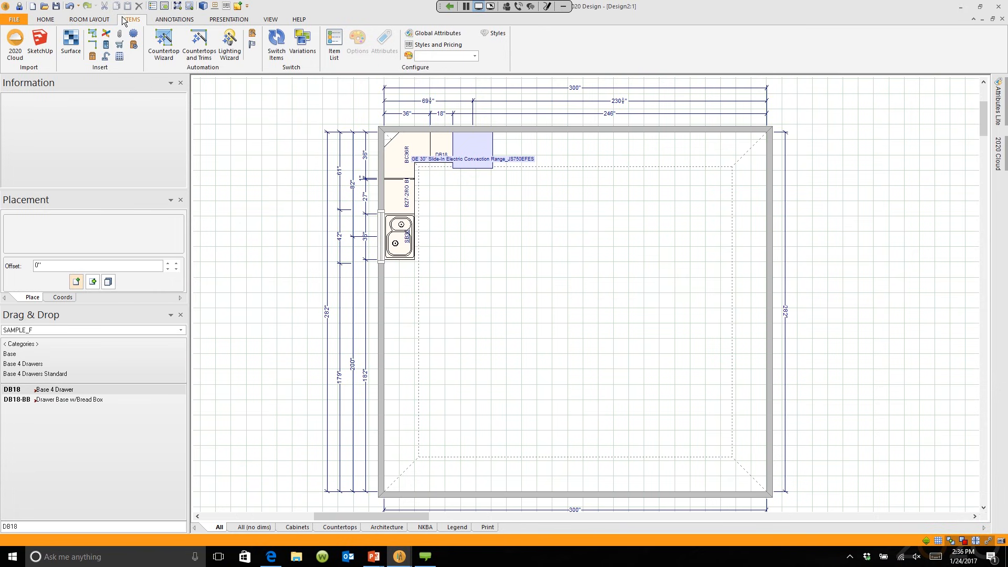
# Step: In Styles and Pricing for SAMPLE_F_1, set the base door style to Geneva
pyautogui.click(440, 45)
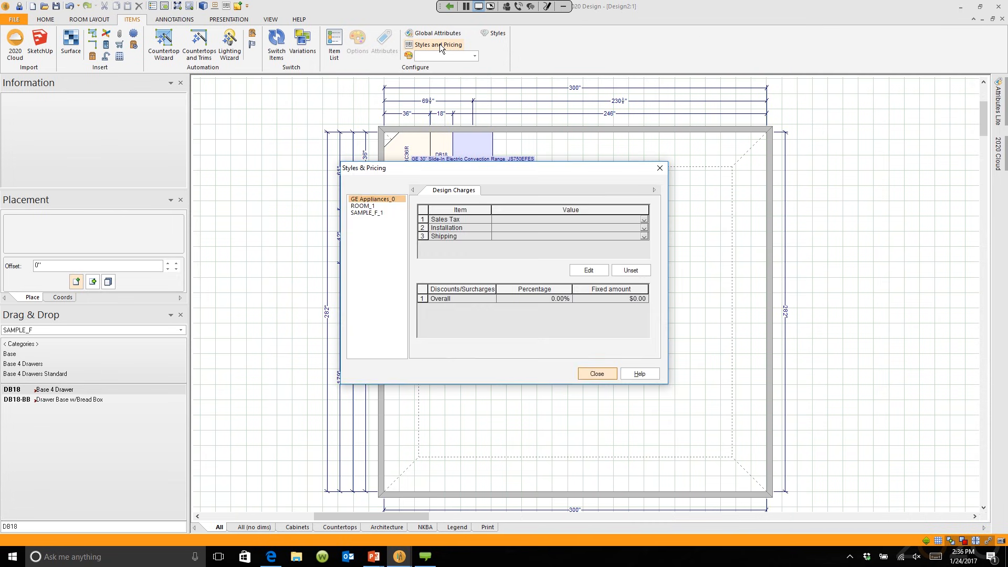
pyautogui.click(377, 213)
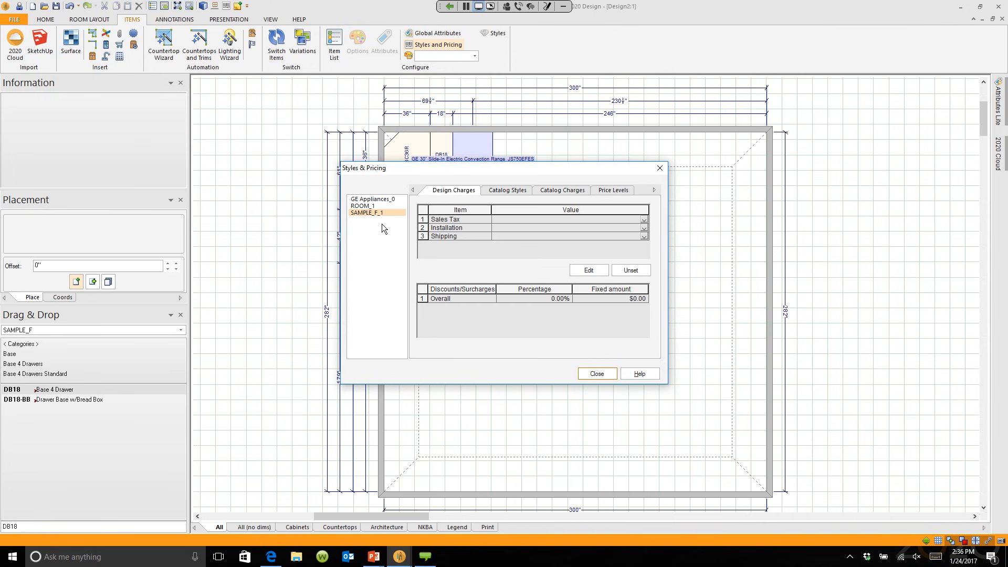
pyautogui.click(509, 191)
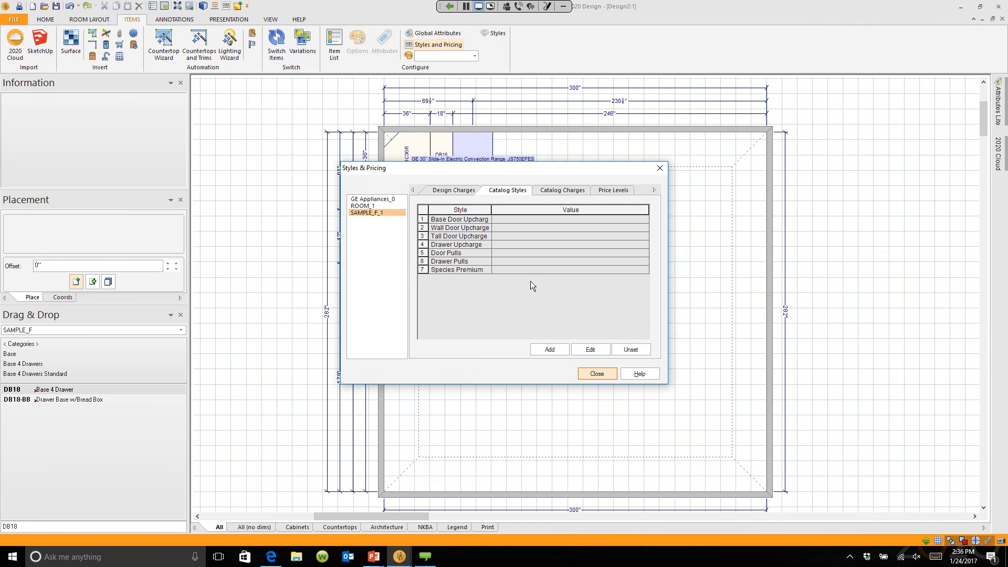
pyautogui.doubleClick(515, 243)
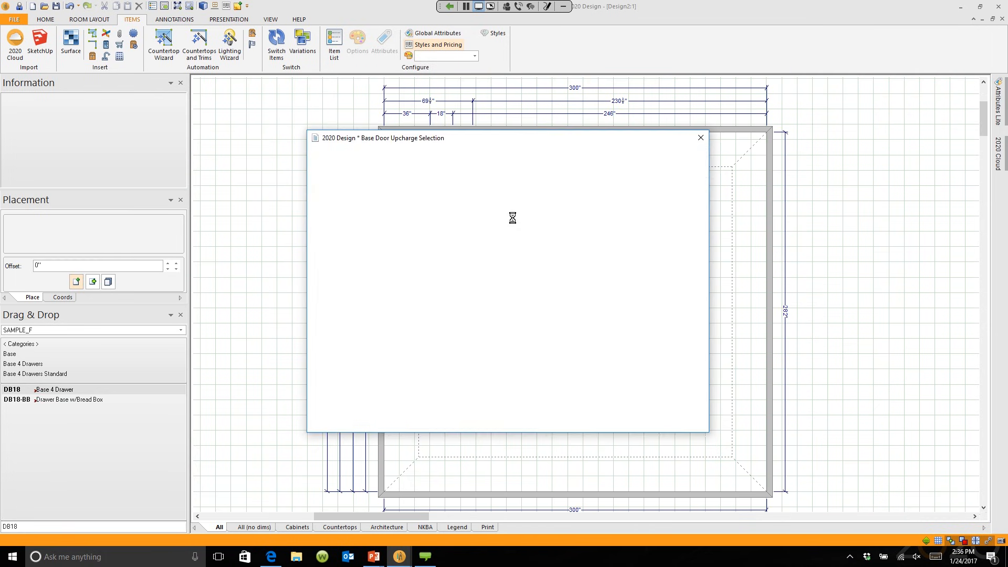
pyautogui.scroll(-5, 522, 302)
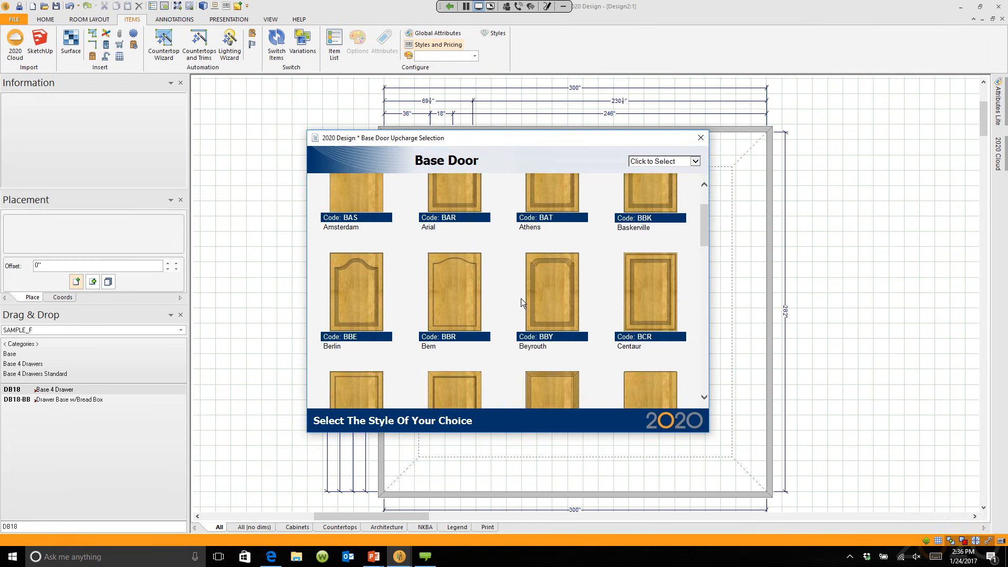
pyautogui.scroll(-1, 521, 298)
pyautogui.scroll(3, 520, 298)
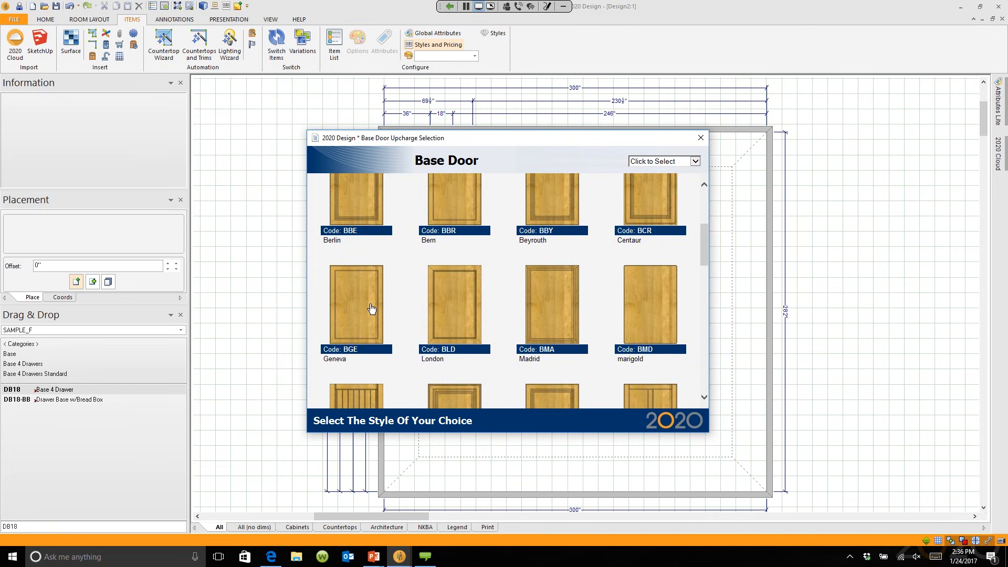
pyautogui.doubleClick(353, 288)
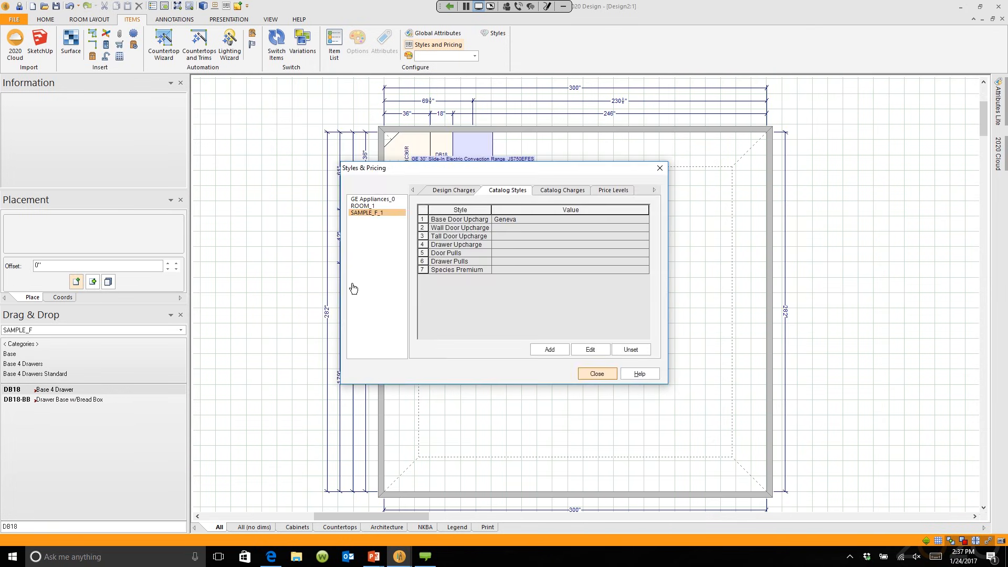
# Step: Set wall and tall doors to Geneva, drawers to Slab Drawer, and open Species Premium
pyautogui.doubleClick(534, 226)
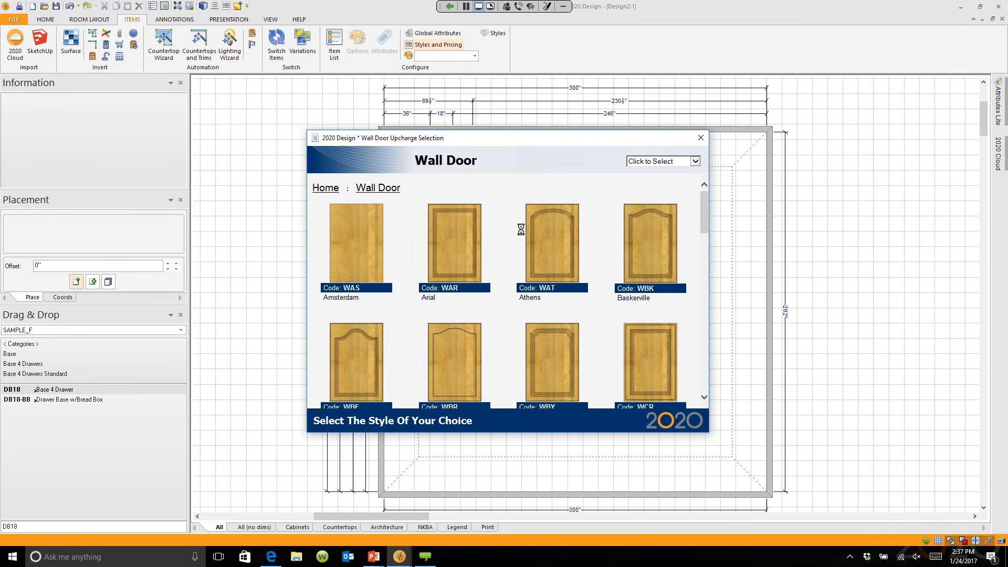
pyautogui.scroll(-3, 521, 229)
pyautogui.doubleClick(347, 277)
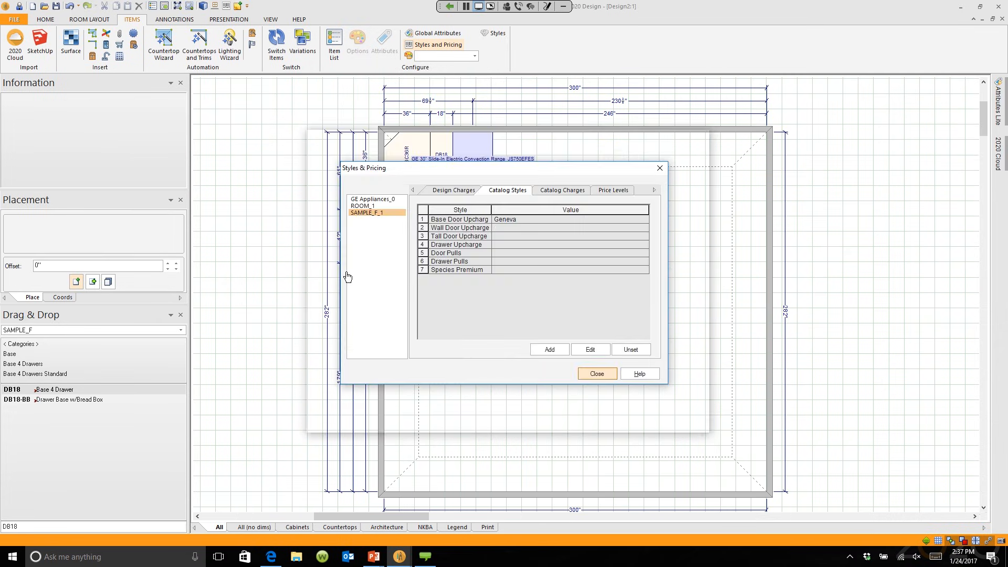
pyautogui.doubleClick(525, 235)
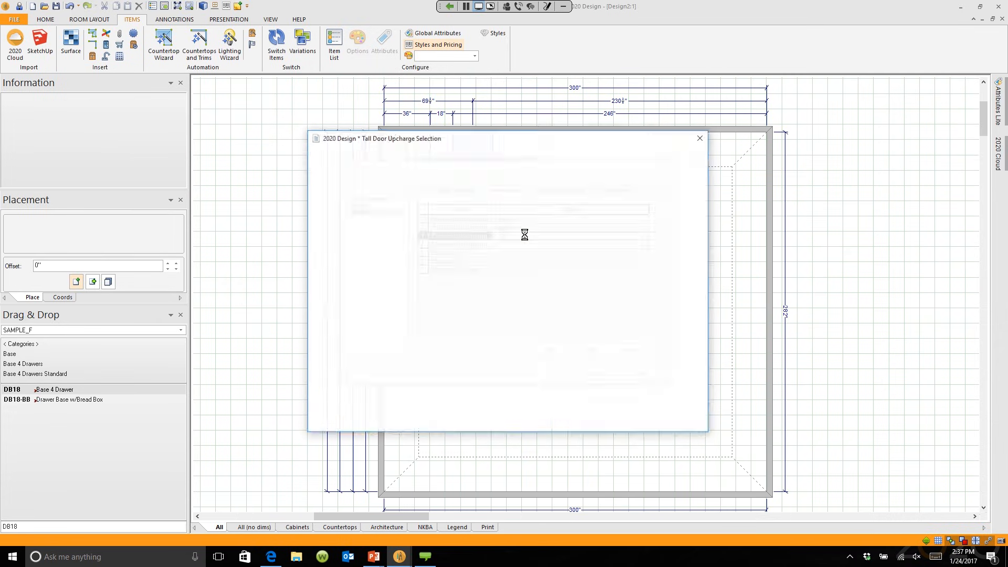
pyautogui.scroll(-3, 401, 312)
pyautogui.doubleClick(401, 313)
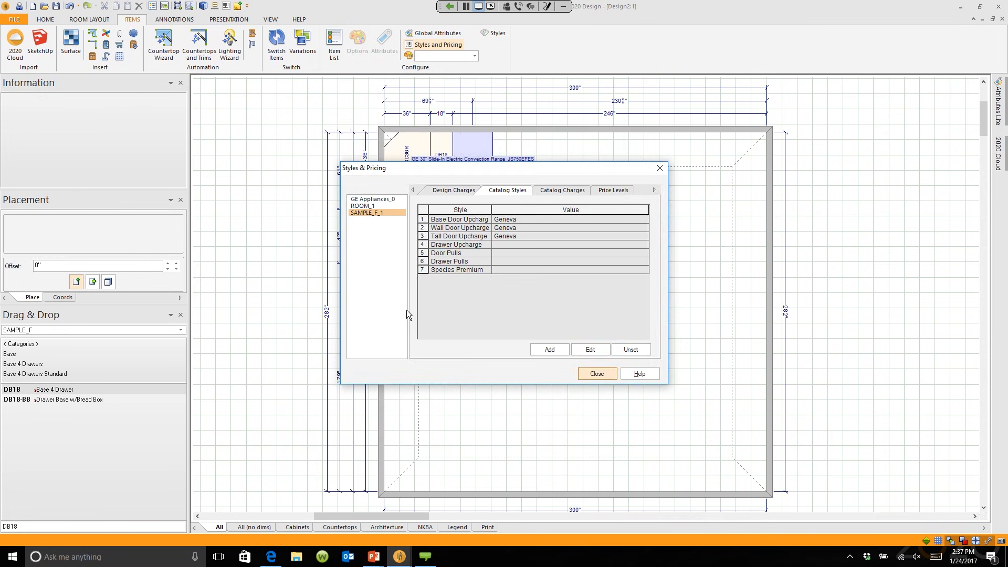
pyautogui.doubleClick(520, 244)
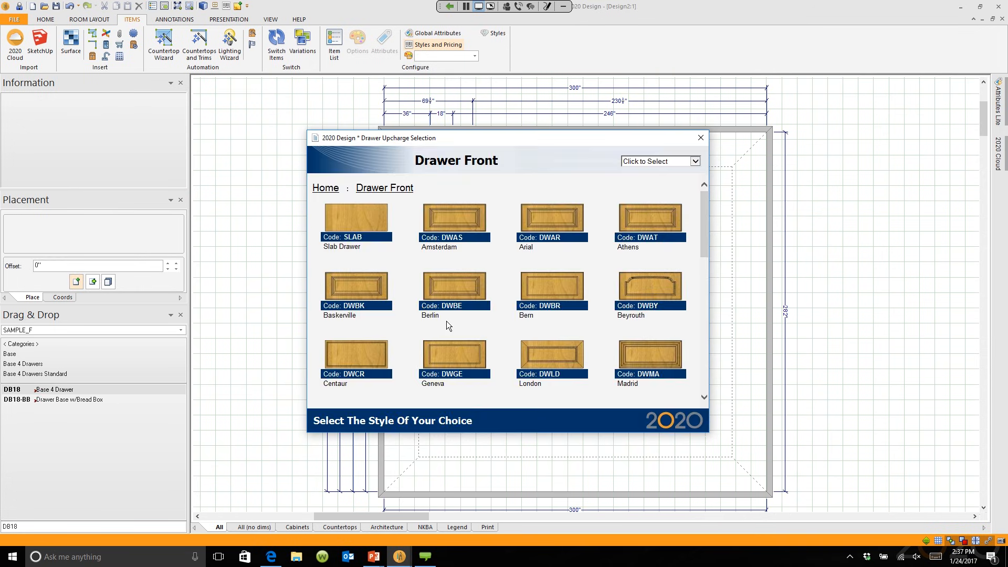
pyautogui.doubleClick(367, 216)
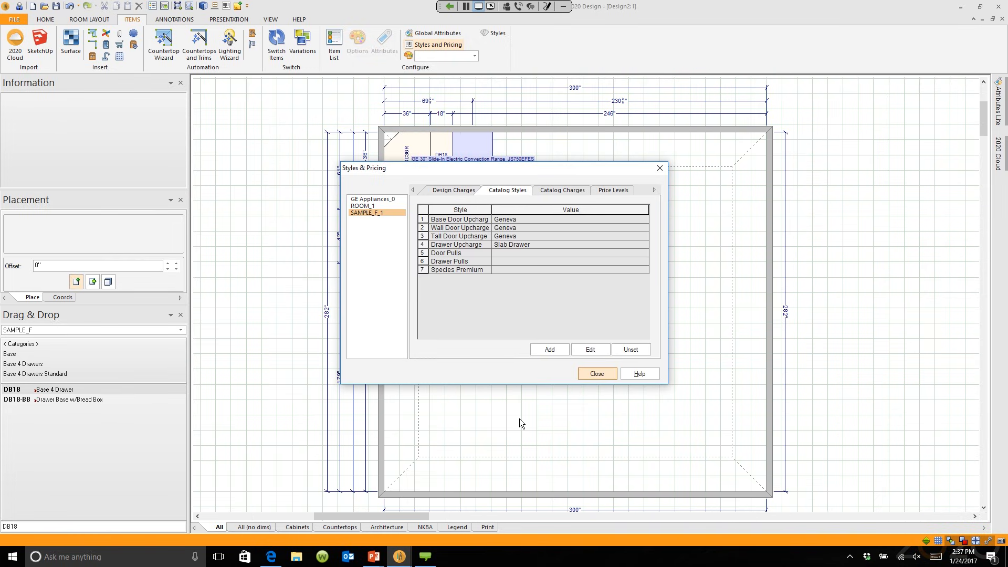
pyautogui.doubleClick(508, 270)
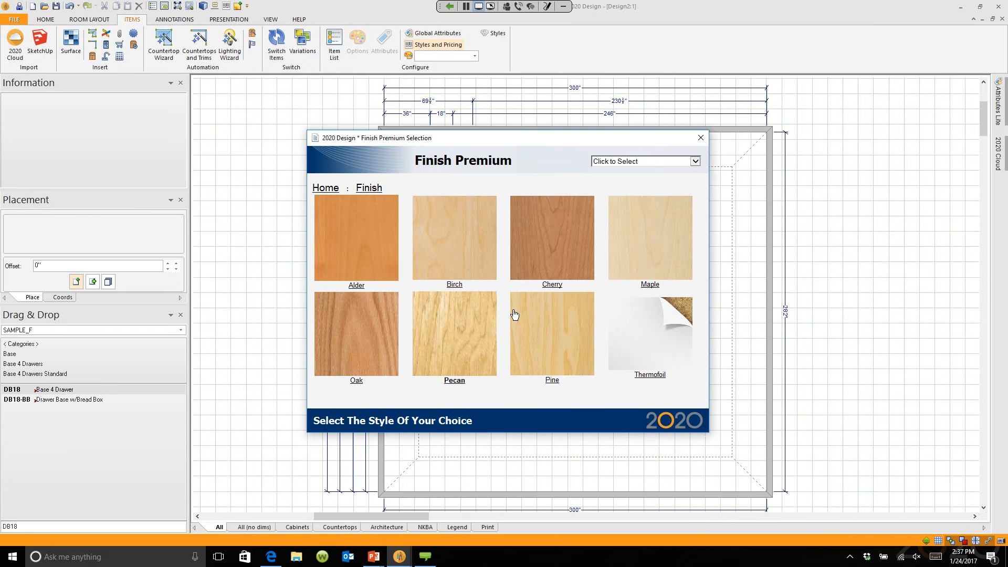
# Step: After browsing Pecan finishes, choose White Thermofoil as the Species Premium finish
pyautogui.click(457, 360)
pyautogui.scroll(-3, 645, 297)
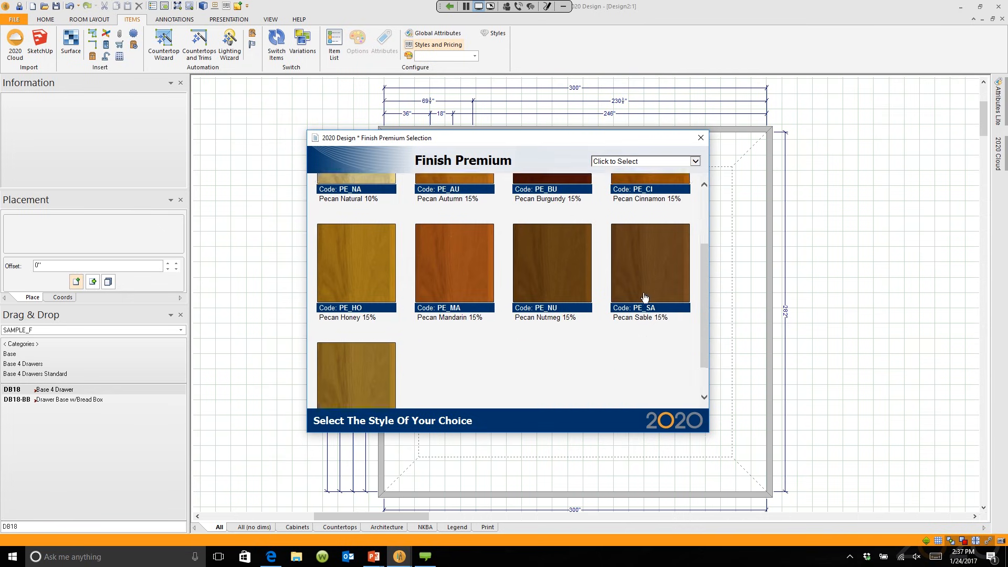
pyautogui.scroll(-1, 644, 297)
pyautogui.scroll(4, 645, 297)
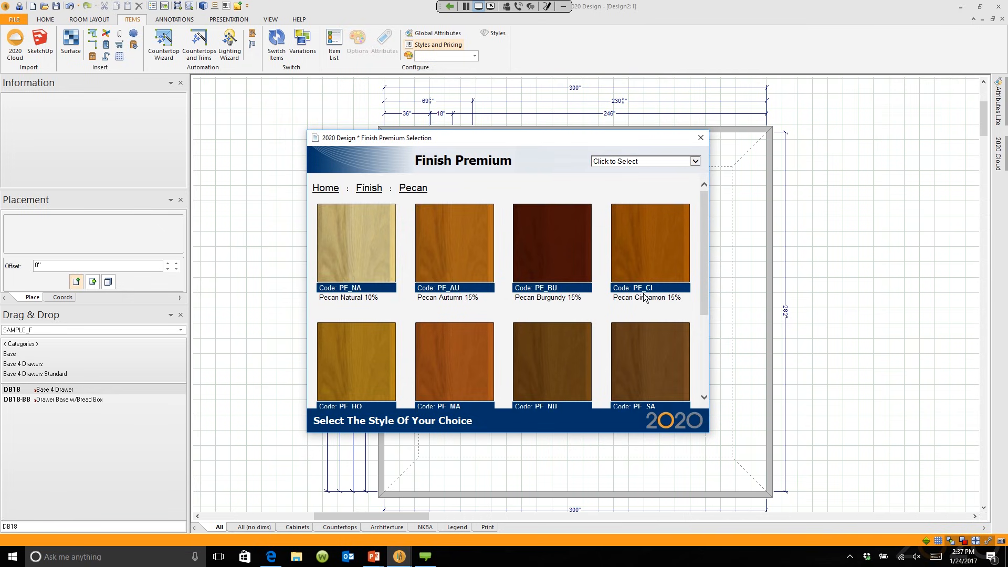
pyautogui.scroll(-2, 645, 297)
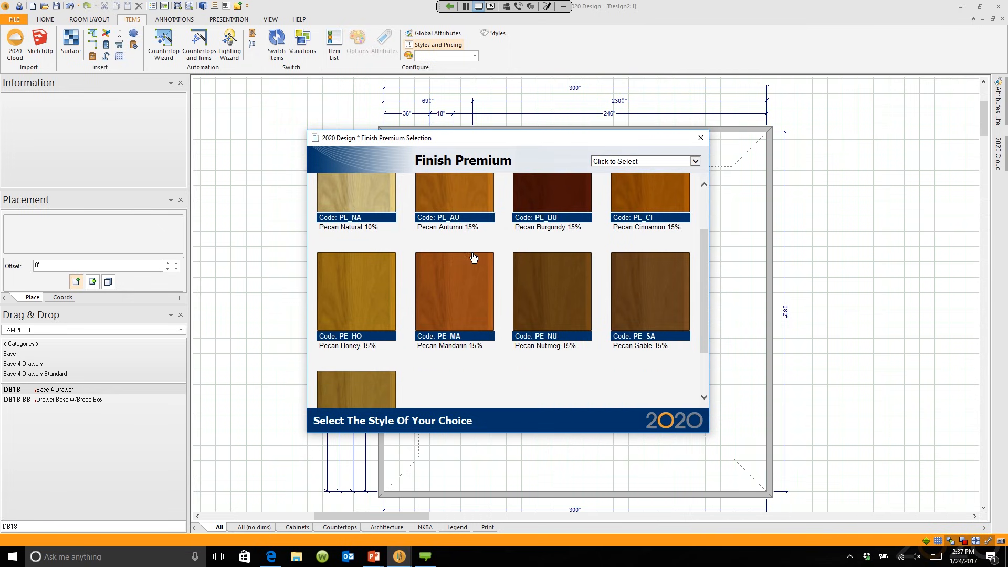
pyautogui.scroll(2, 540, 311)
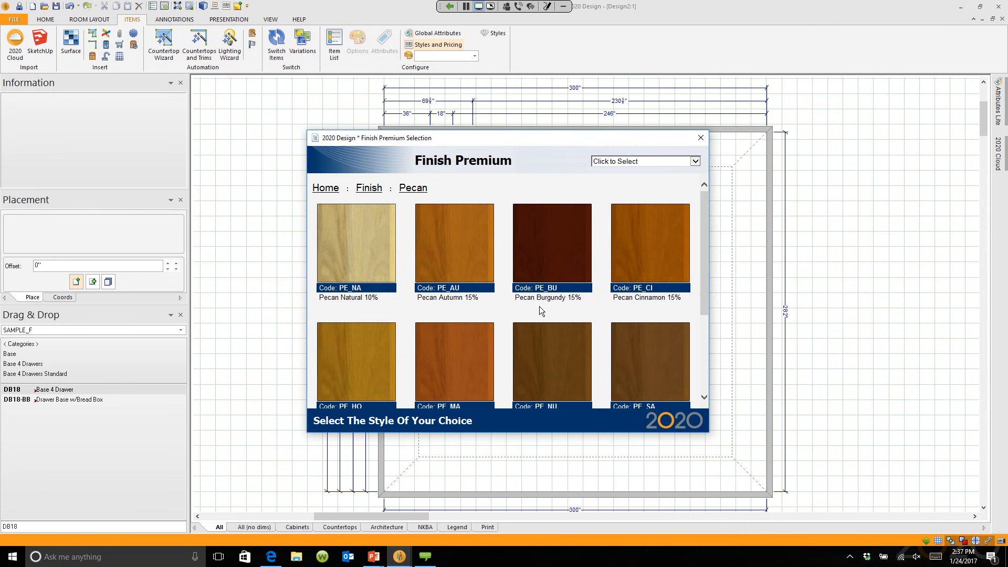
pyautogui.click(695, 161)
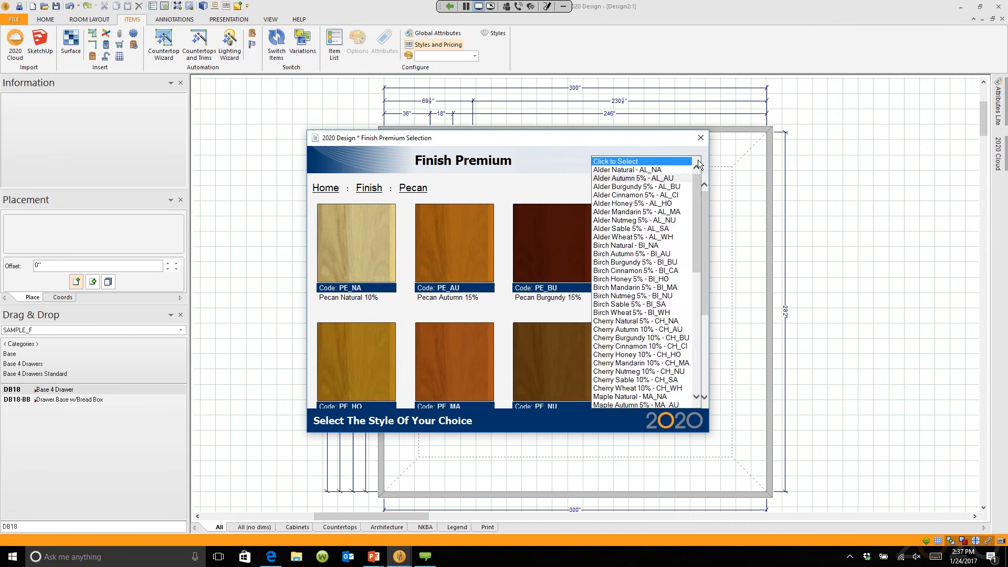
pyautogui.click(453, 192)
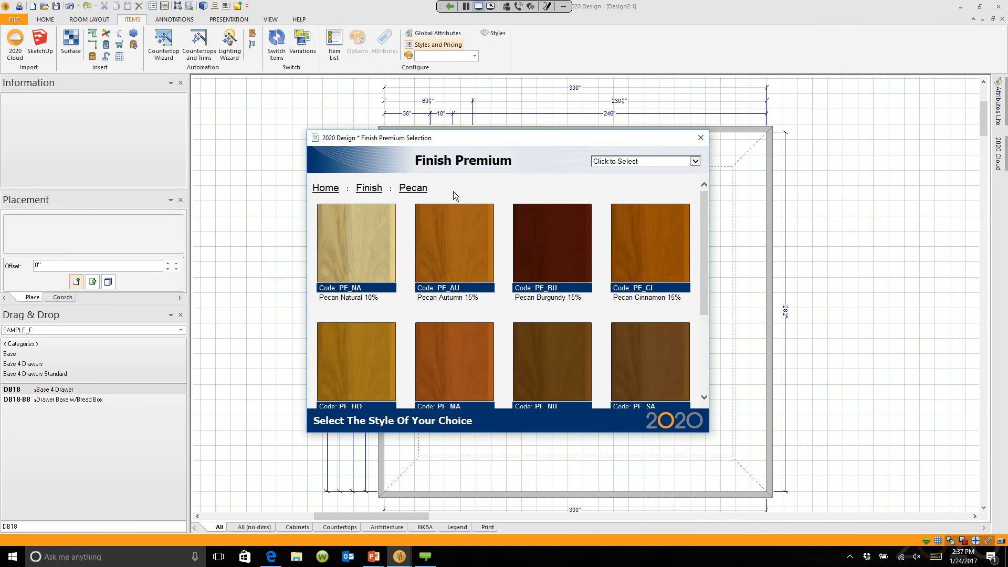
pyautogui.click(369, 188)
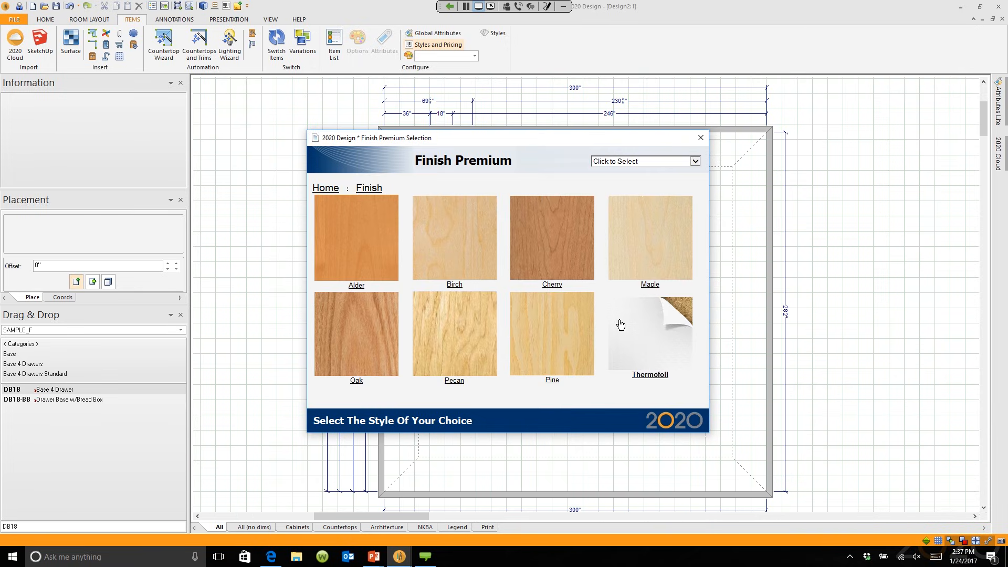
pyautogui.click(621, 325)
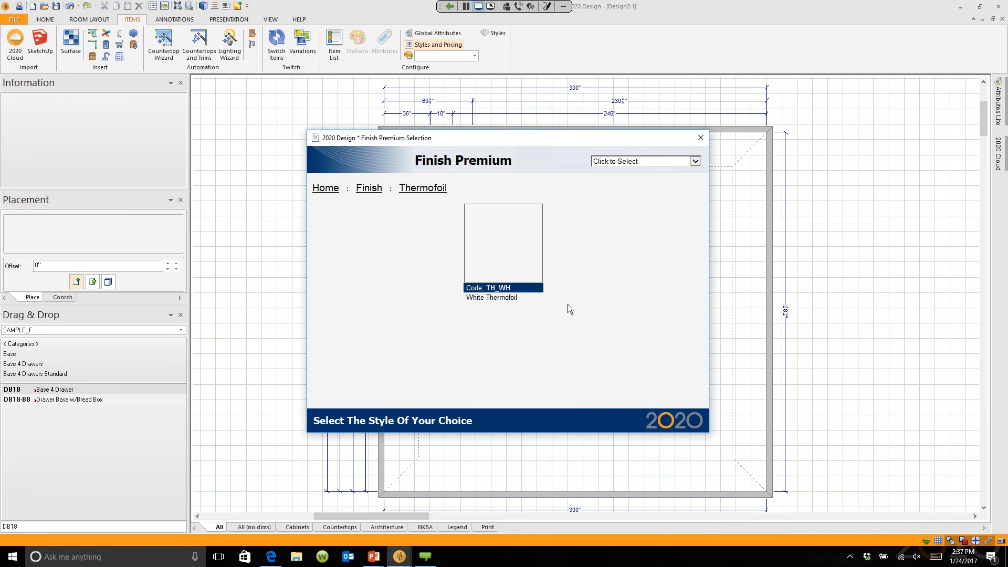
pyautogui.click(504, 238)
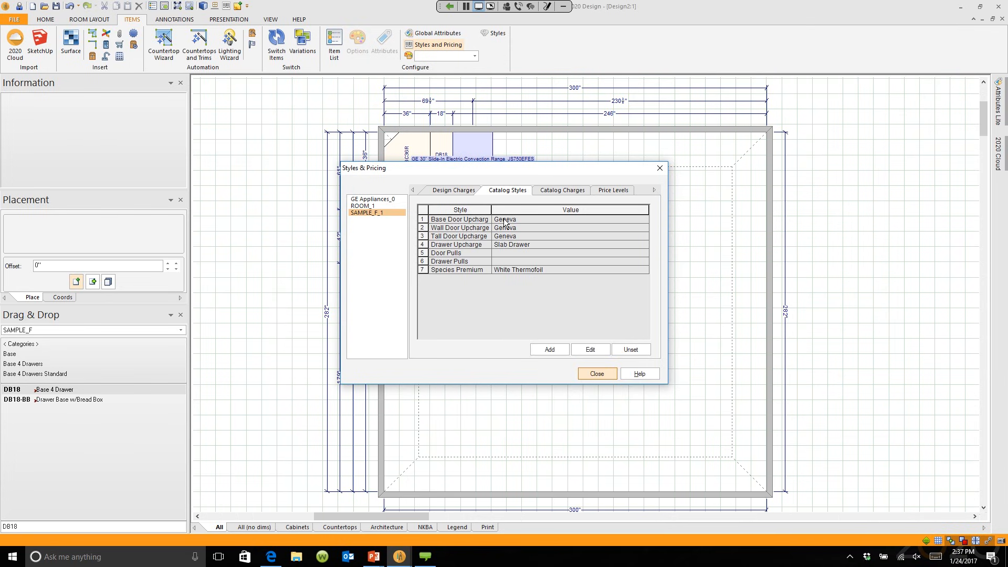
# Step: Close Styles & Pricing, reopen it to check SAMPLE_F_1's settings, then close it again
pyautogui.click(597, 373)
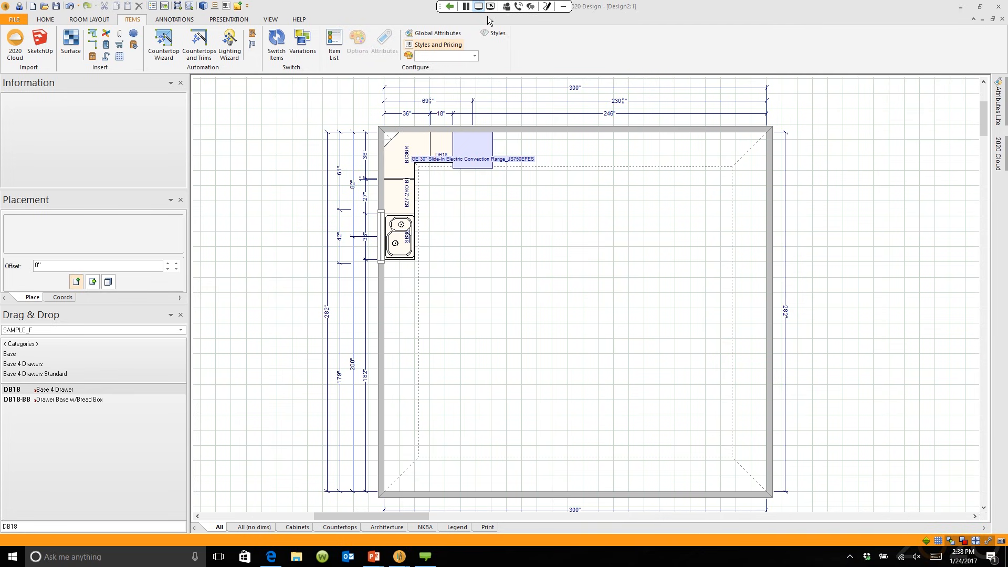
pyautogui.click(446, 45)
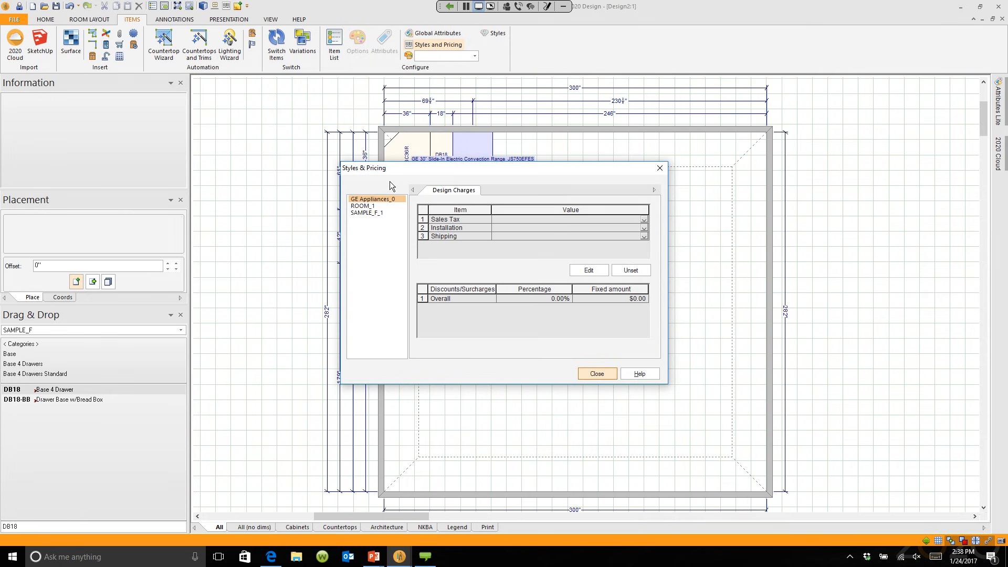
pyautogui.click(372, 213)
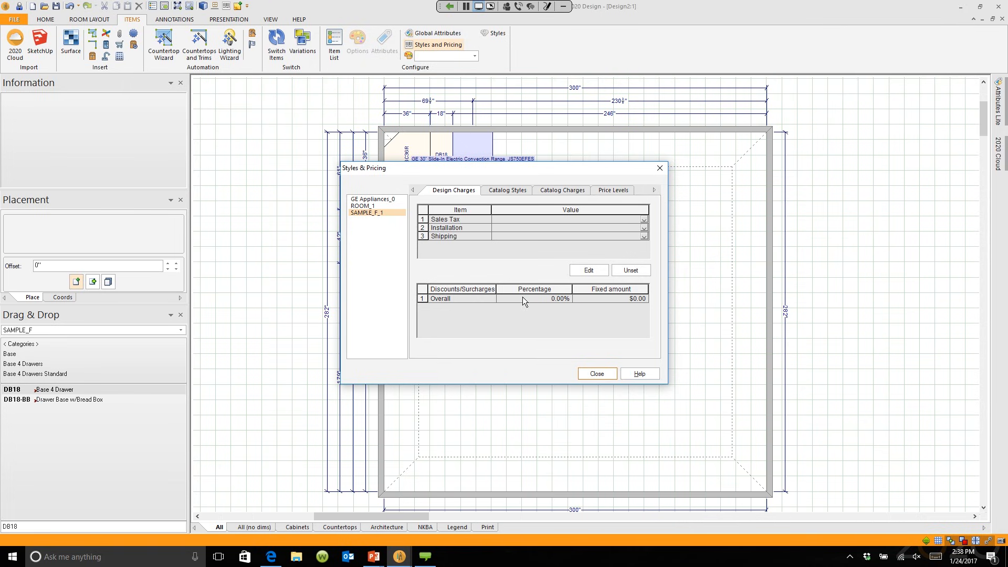
pyautogui.click(597, 373)
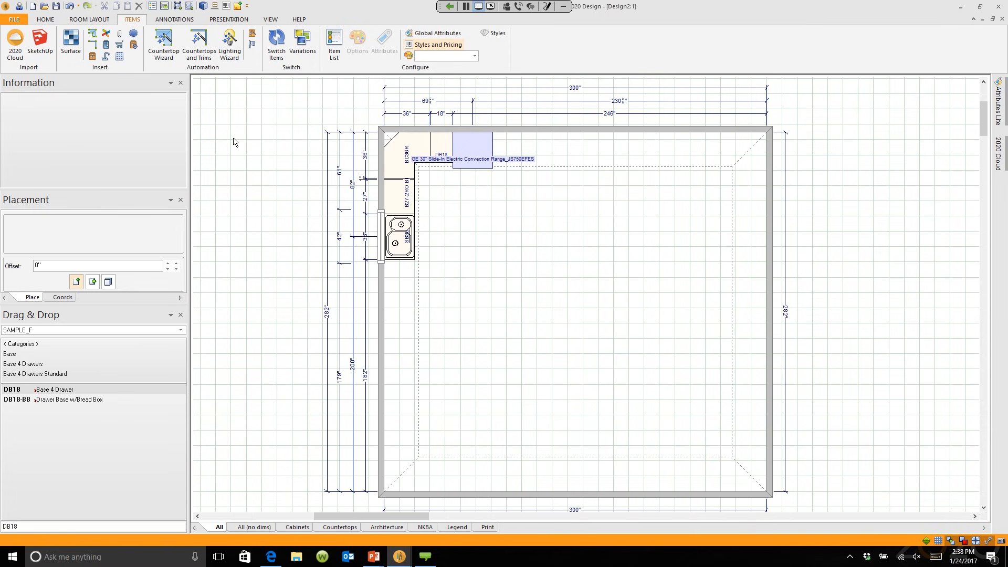
# Step: Generate the Quote report from Presentation > Reports to view its project and design details
pyautogui.click(243, 19)
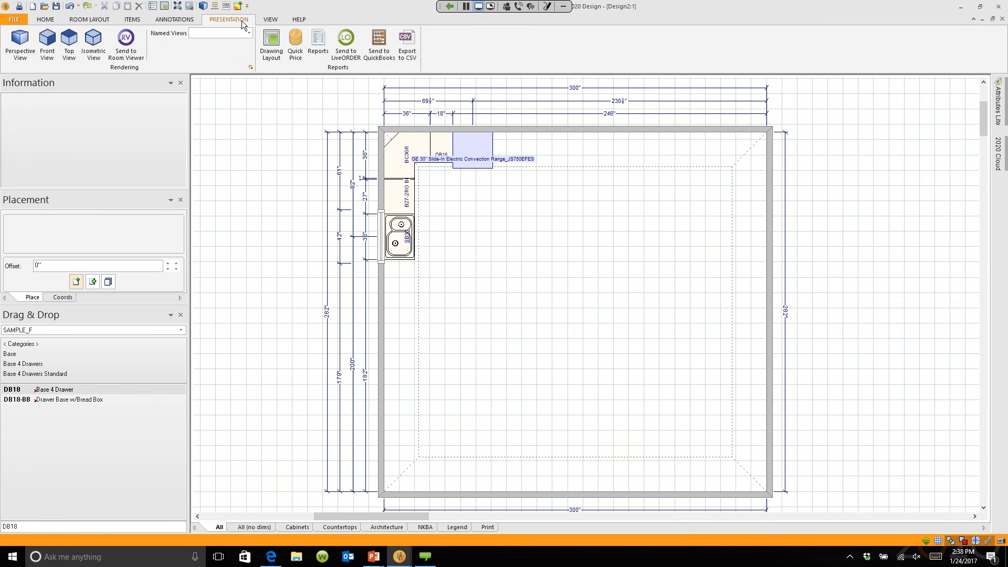
pyautogui.click(322, 40)
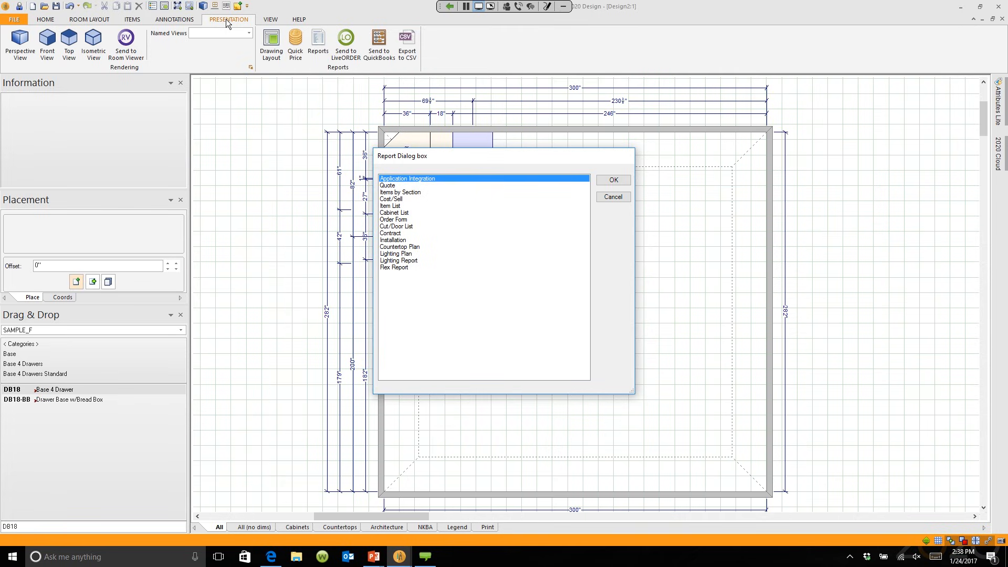
pyautogui.doubleClick(389, 186)
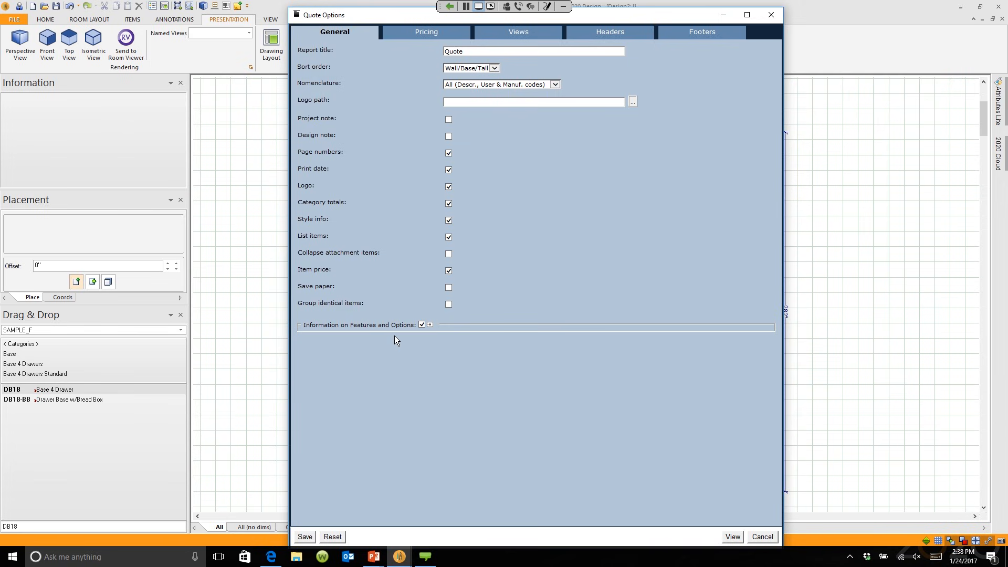
pyautogui.click(734, 537)
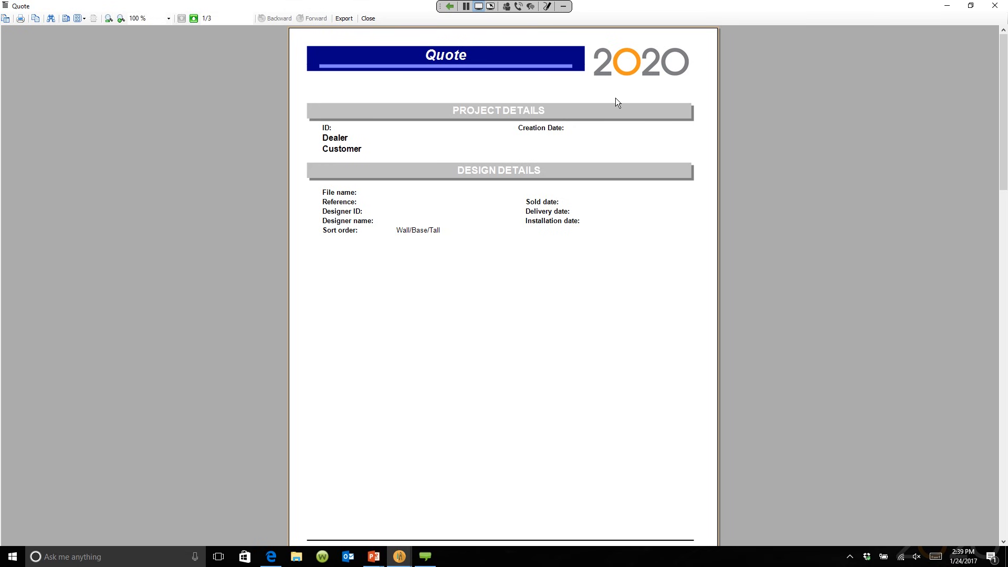
# Step: Advance the Quote report viewer to its next page
pyautogui.click(194, 19)
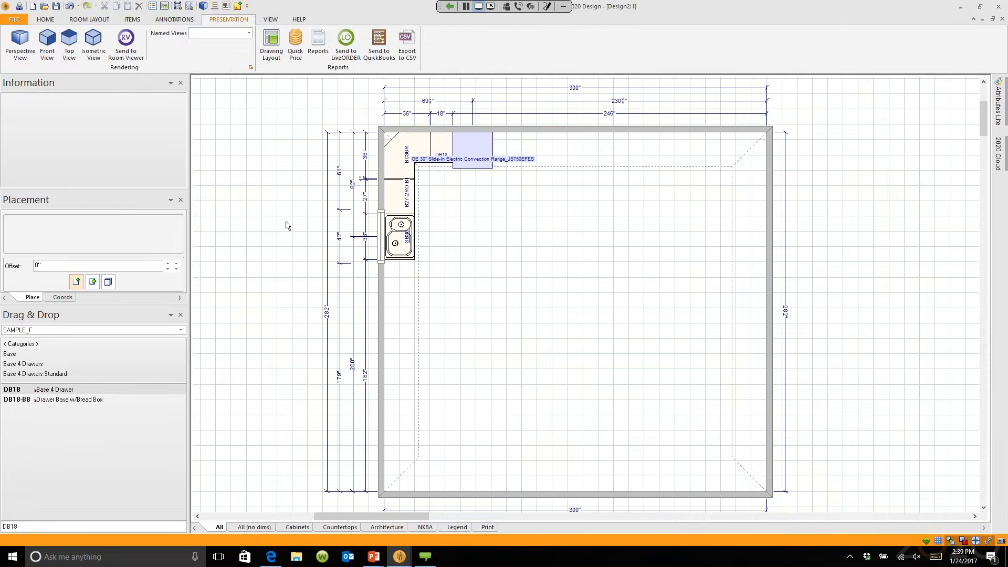
pyautogui.click(132, 21)
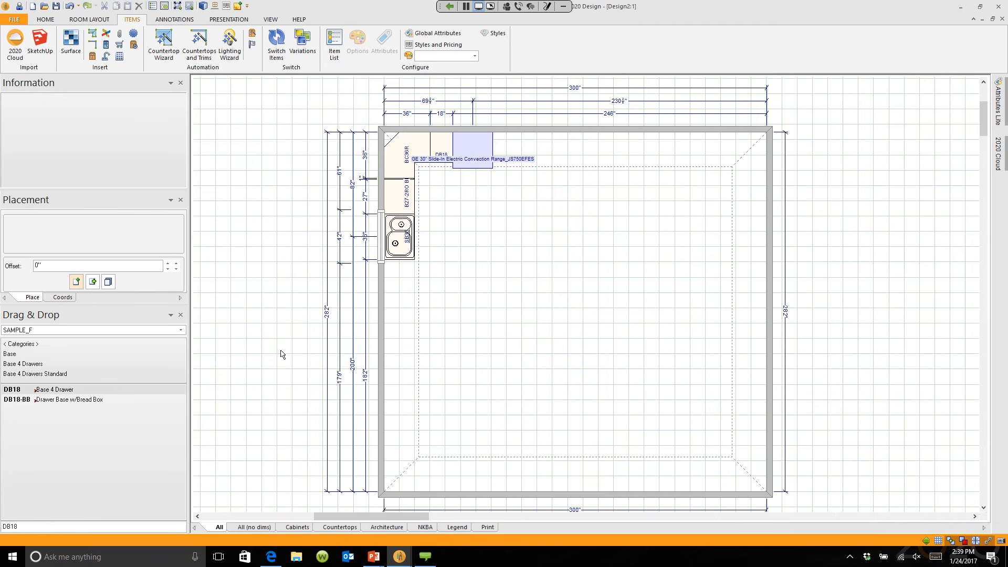
pyautogui.click(426, 44)
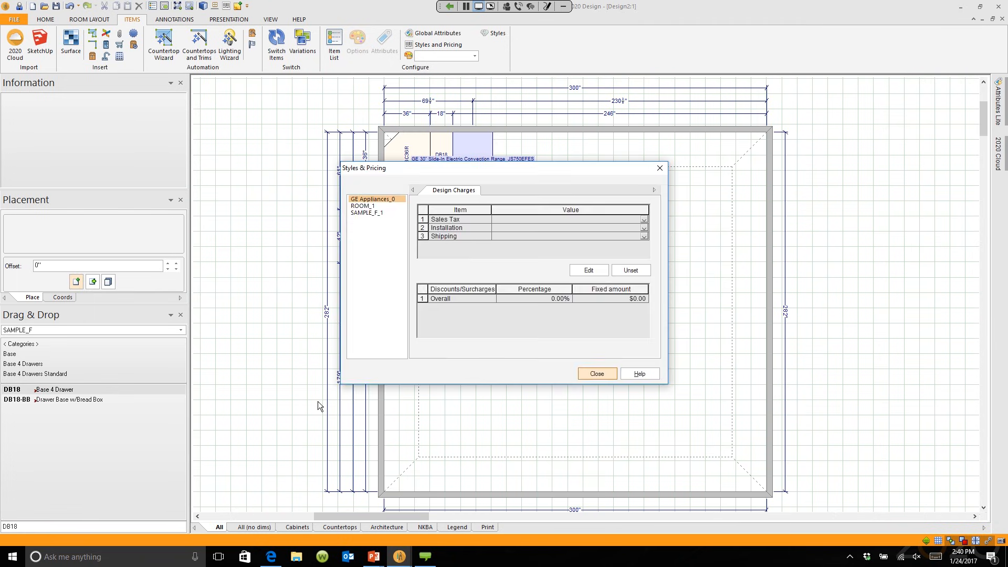
pyautogui.click(367, 212)
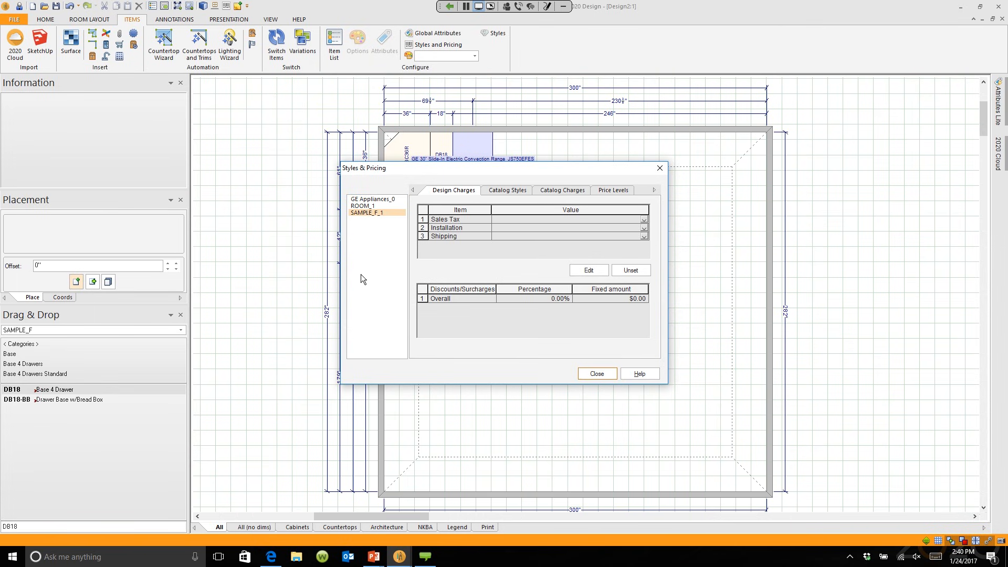
pyautogui.click(507, 190)
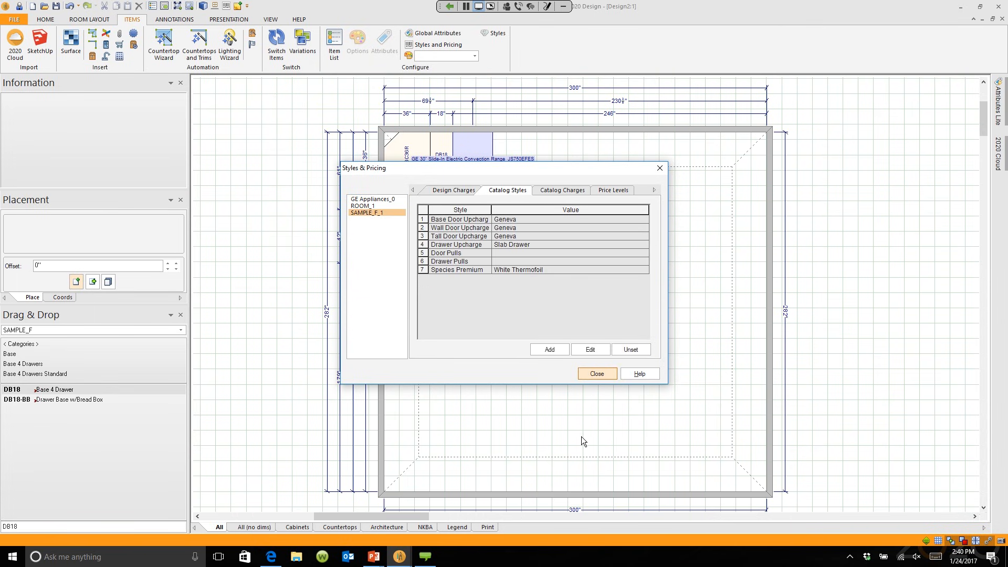
pyautogui.click(597, 374)
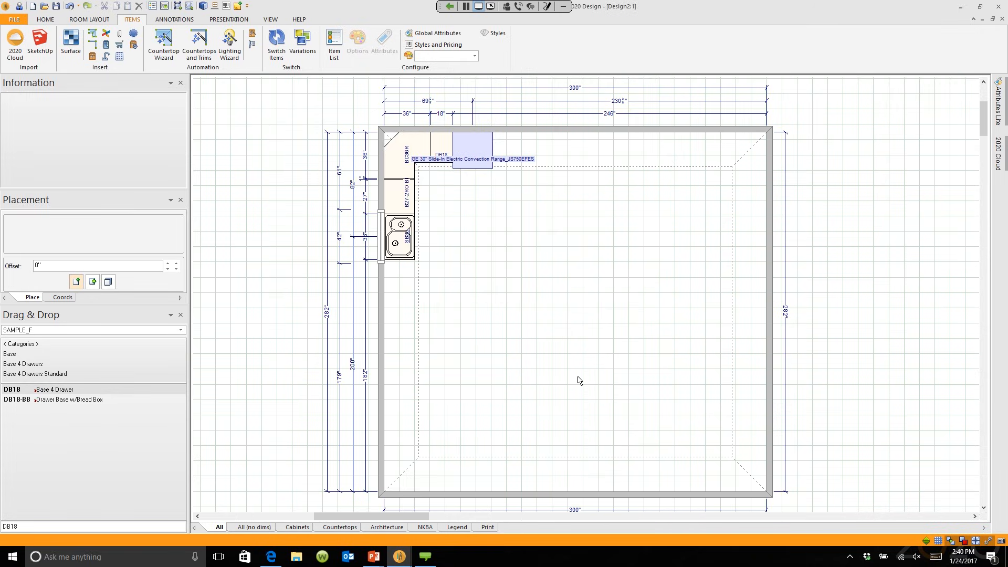
pyautogui.click(223, 20)
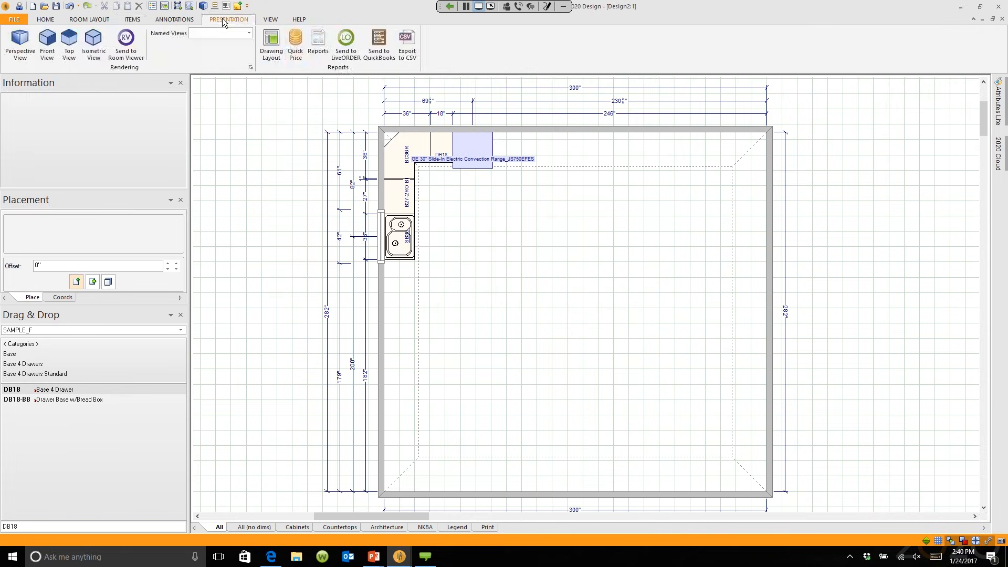
pyautogui.click(320, 43)
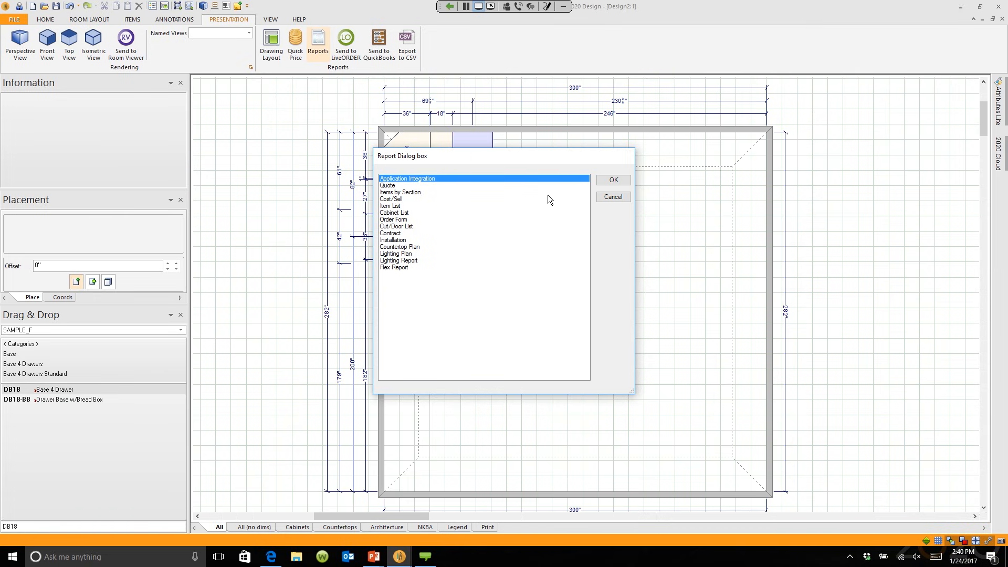
pyautogui.click(613, 180)
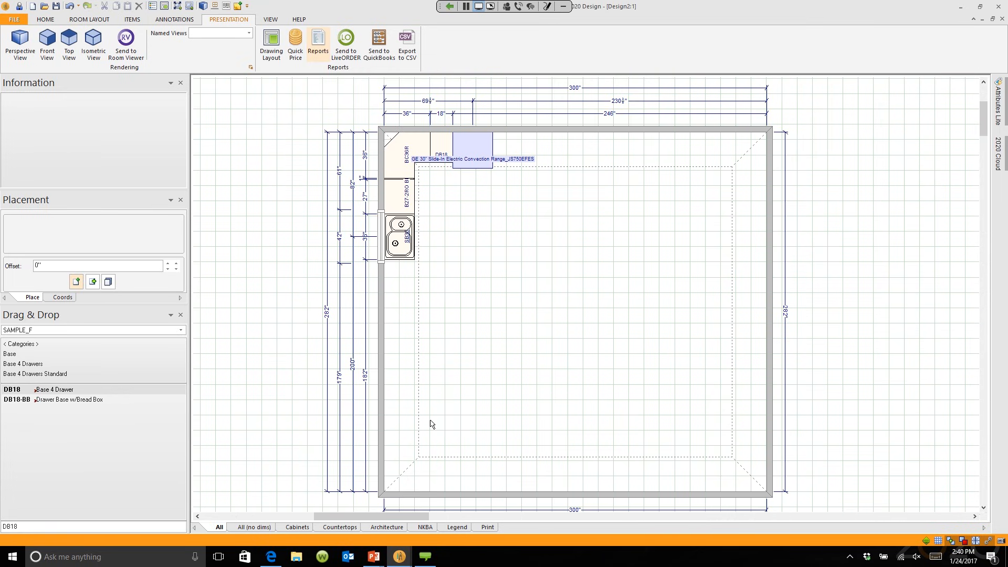
# Step: Bring the 3D Rendering Module forward, then orbit and zoom in on the sink and corner cabinets
pyautogui.moveTo(399, 555)
pyautogui.click(499, 503)
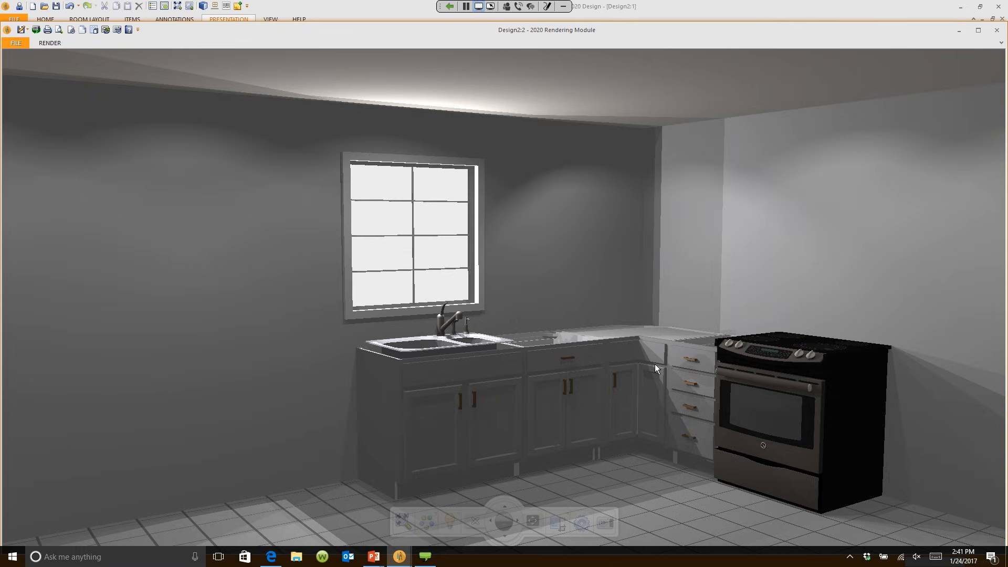
pyautogui.moveTo(654, 364)
pyautogui.mouseDown()
pyautogui.moveTo(663, 357)
pyautogui.moveTo(585, 356)
pyautogui.moveTo(645, 356)
pyautogui.moveTo(640, 363)
pyautogui.mouseUp()
pyautogui.scroll(5, 584, 356)
pyautogui.scroll(2, 585, 356)
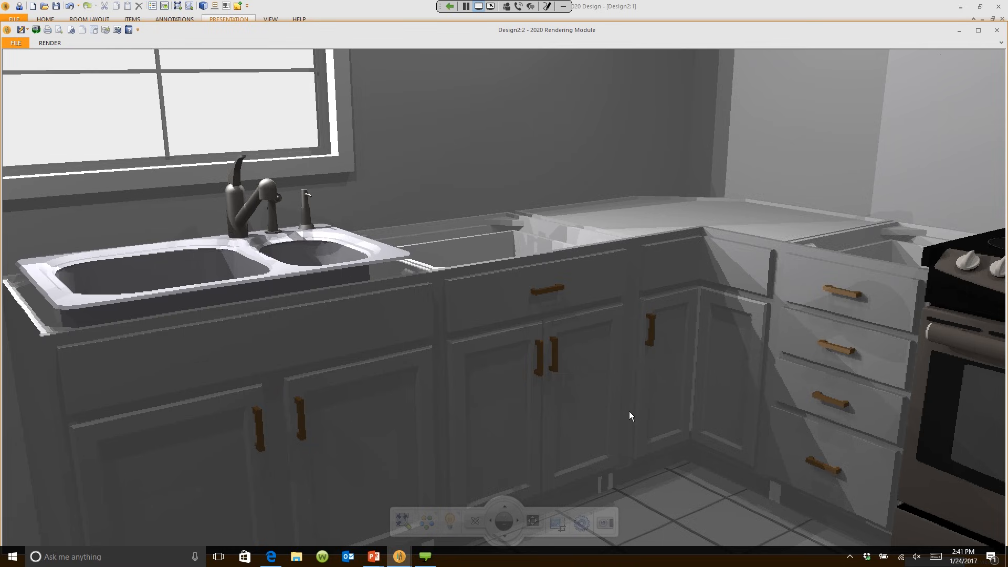
# Step: In Light Effects, move the sun toward the left wall
pyautogui.click(450, 522)
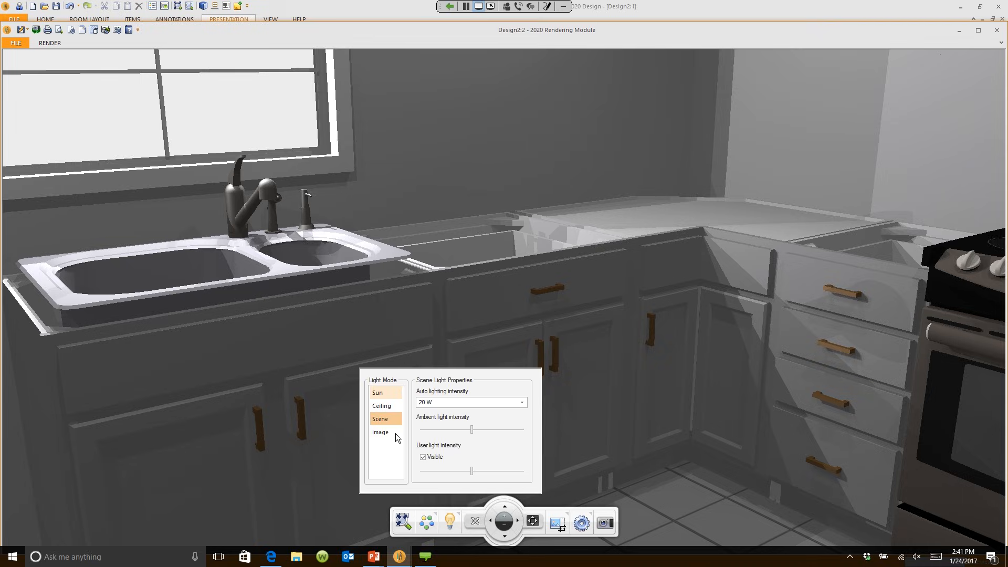
pyautogui.click(382, 393)
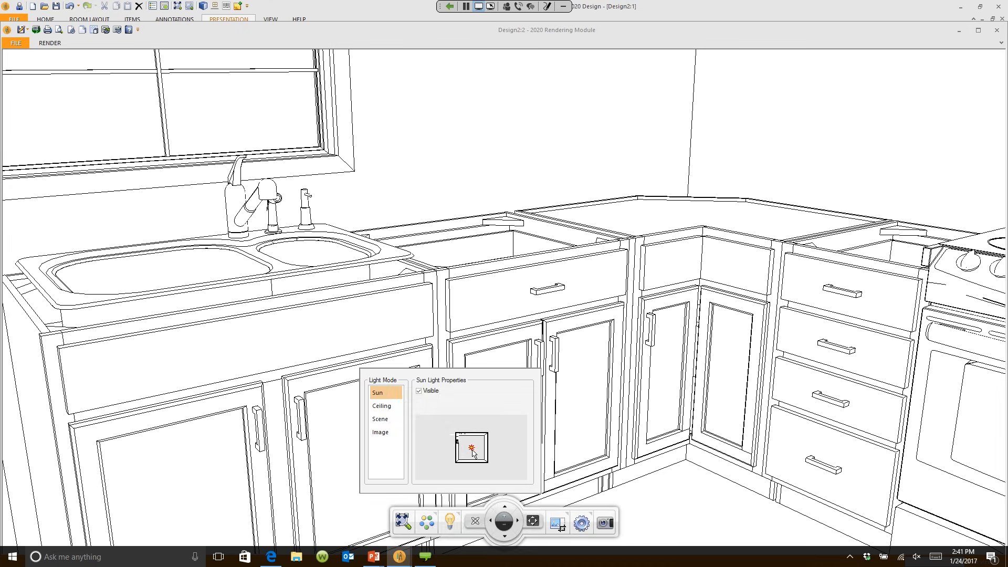
pyautogui.moveTo(471, 449); pyautogui.dragTo(442, 442)
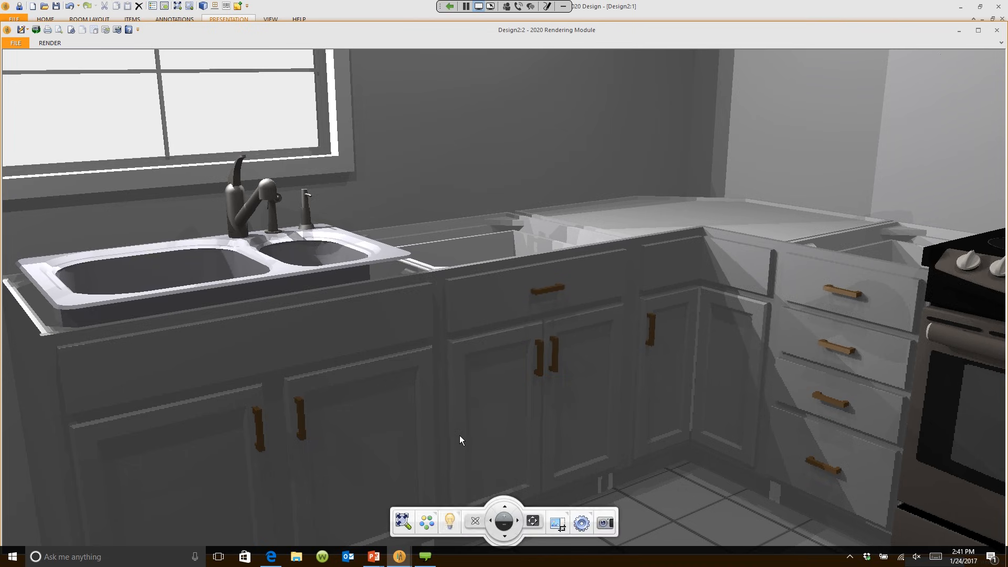
# Step: Set the ceiling light to 100 W and shift it toward the upper-left
pyautogui.click(450, 522)
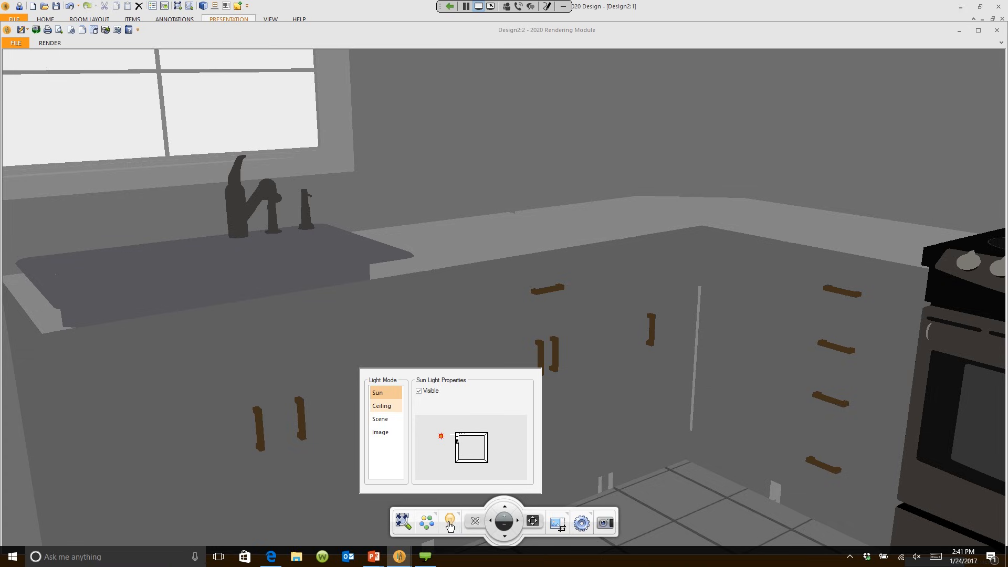
pyautogui.click(386, 407)
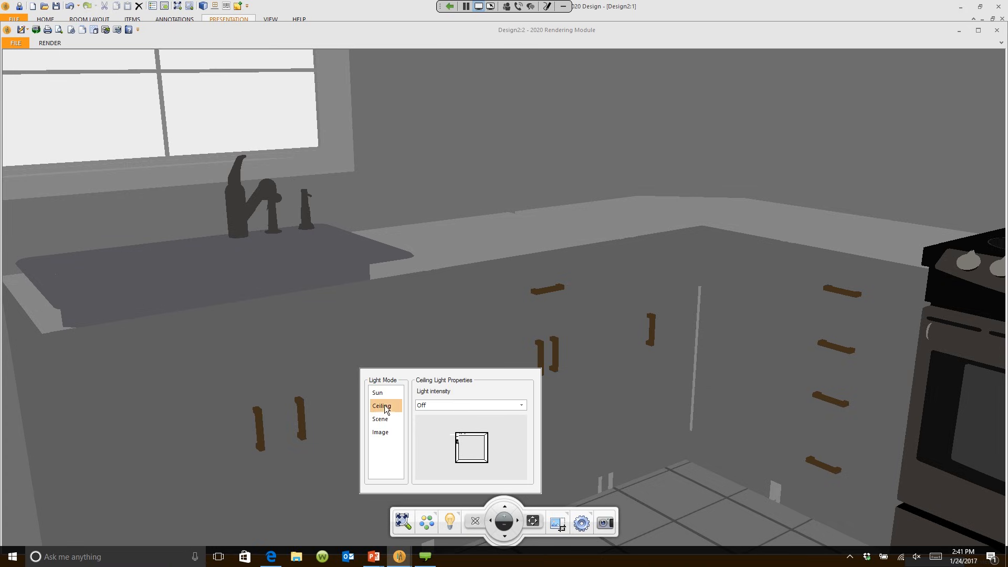
pyautogui.click(521, 405)
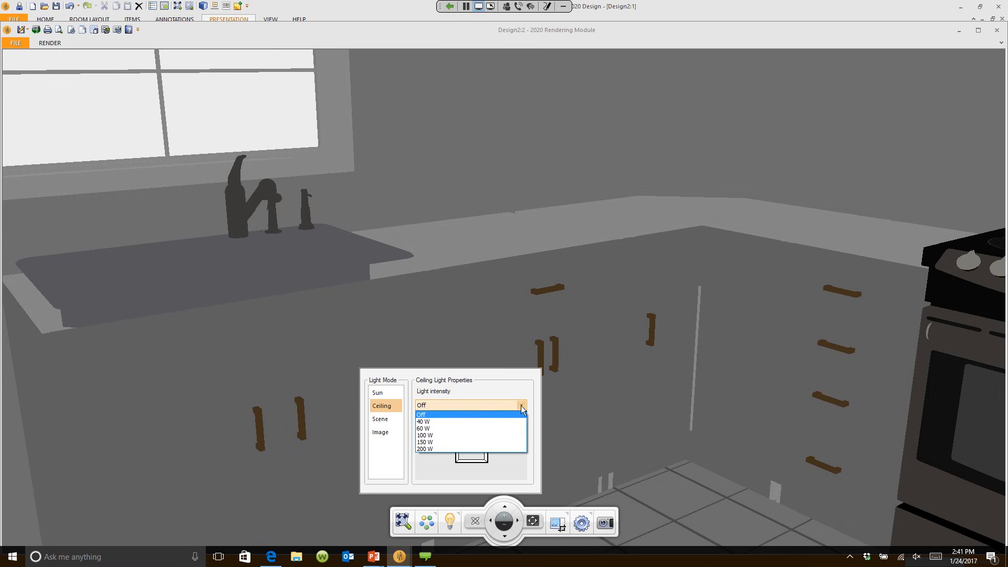
pyautogui.click(498, 435)
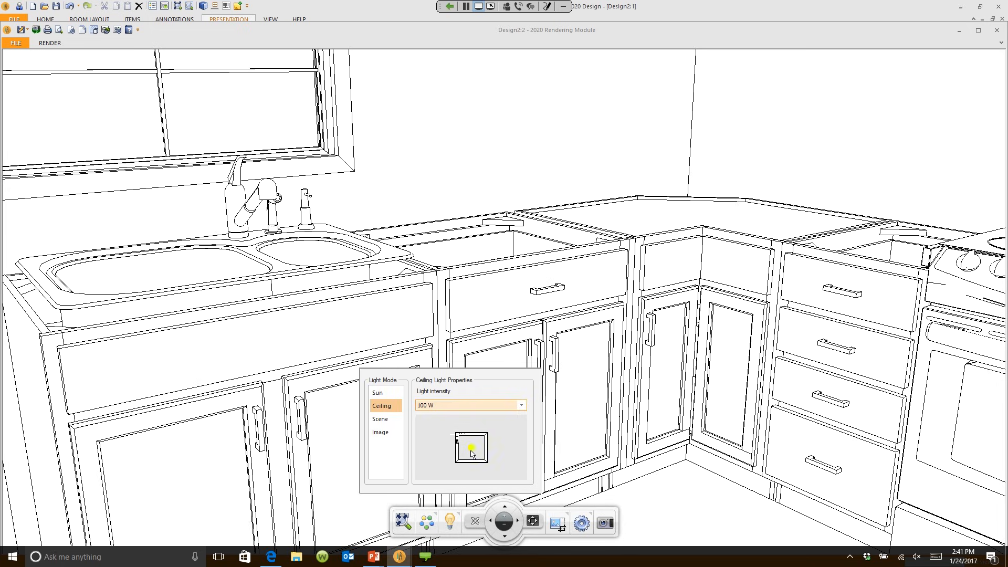
pyautogui.moveTo(471, 450); pyautogui.dragTo(462, 447)
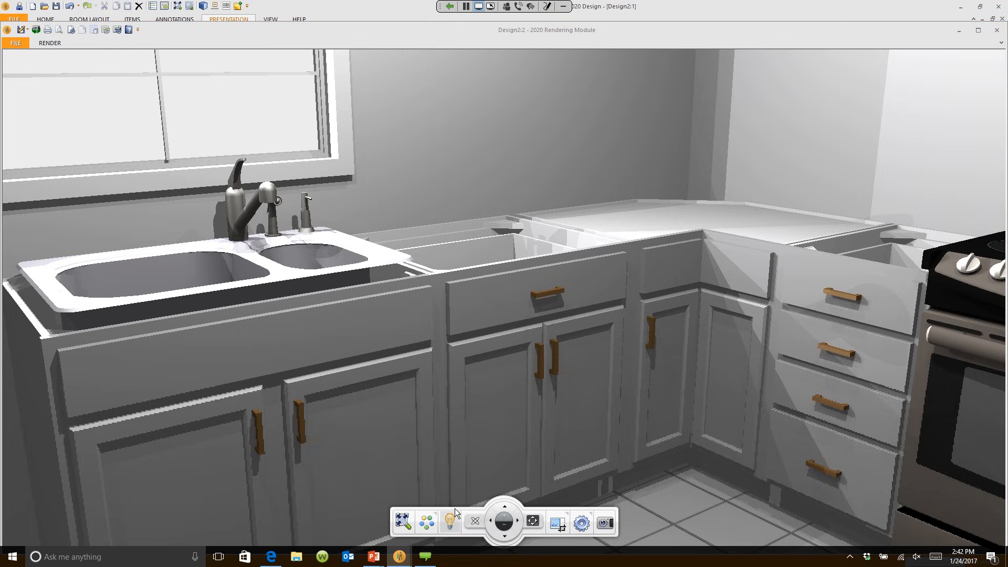
# Step: Raise the ambient intensity of the overall scene lighting
pyautogui.click(450, 520)
pyautogui.click(380, 419)
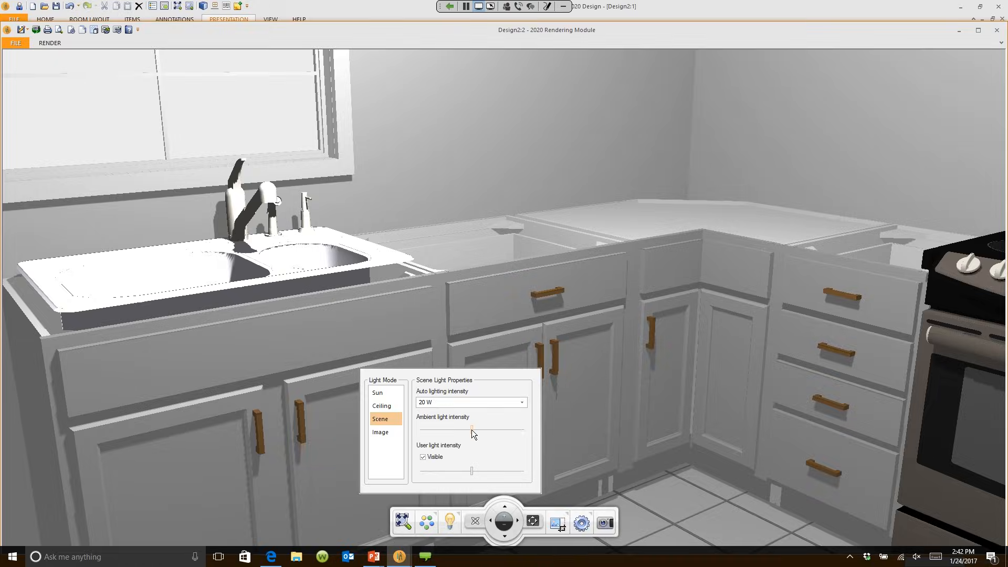
pyautogui.moveTo(472, 429); pyautogui.dragTo(508, 431)
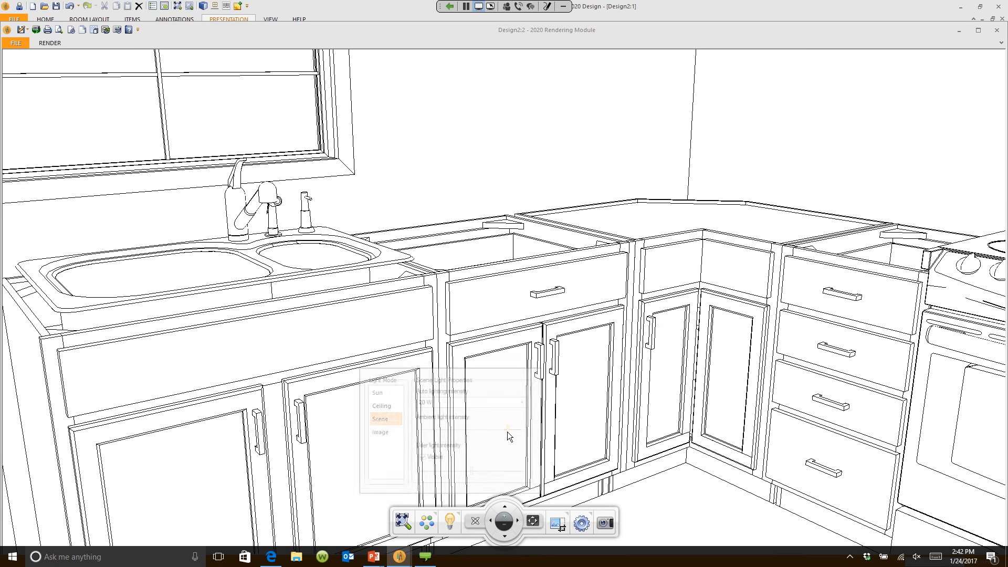
pyautogui.click(555, 468)
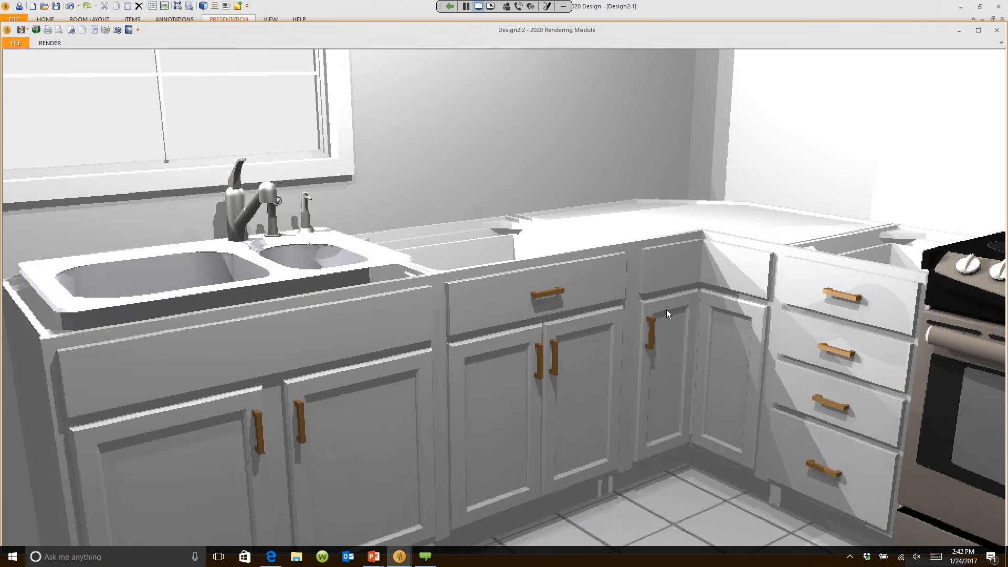
# Step: Zoom the render out to show the whole kitchen, then bring the main 2020 Design window forward
pyautogui.scroll(-3, 666, 310)
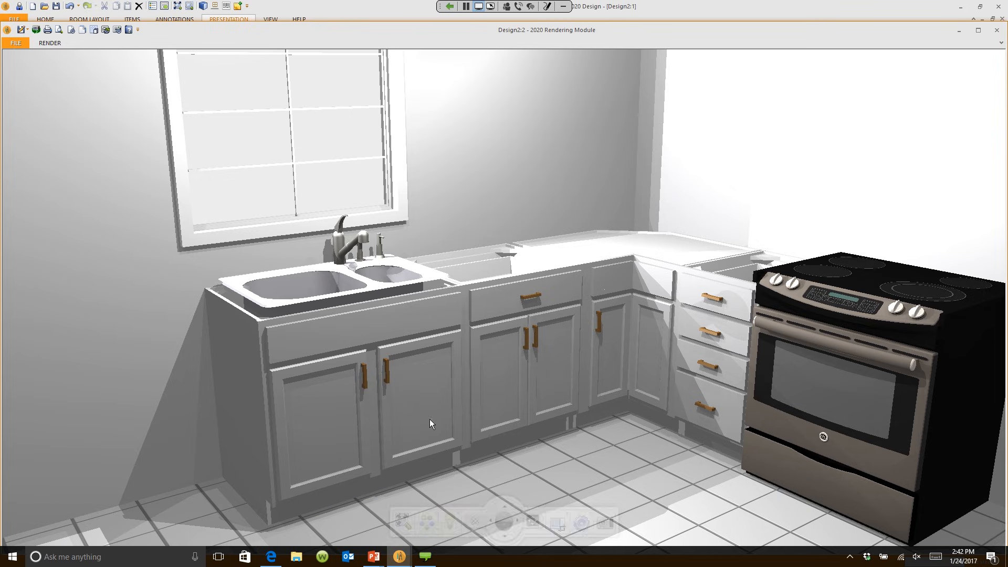
pyautogui.click(374, 14)
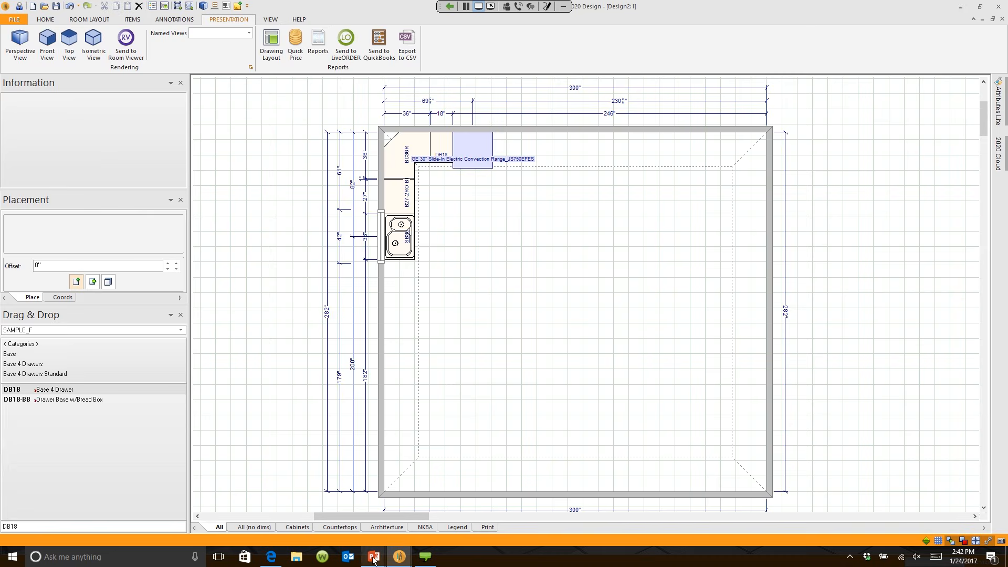
# Step: Reveal the countertop-and-lighting and presenting-designs bullets on the QUICK-START slide, then return to 2020 Design
pyautogui.moveTo(374, 556)
pyautogui.click(402, 520)
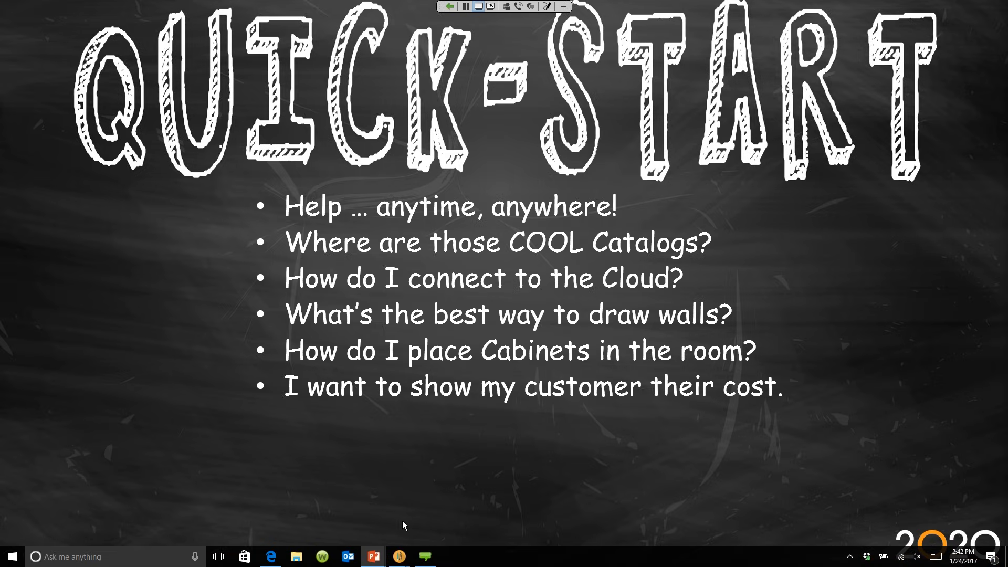
pyautogui.click(416, 490)
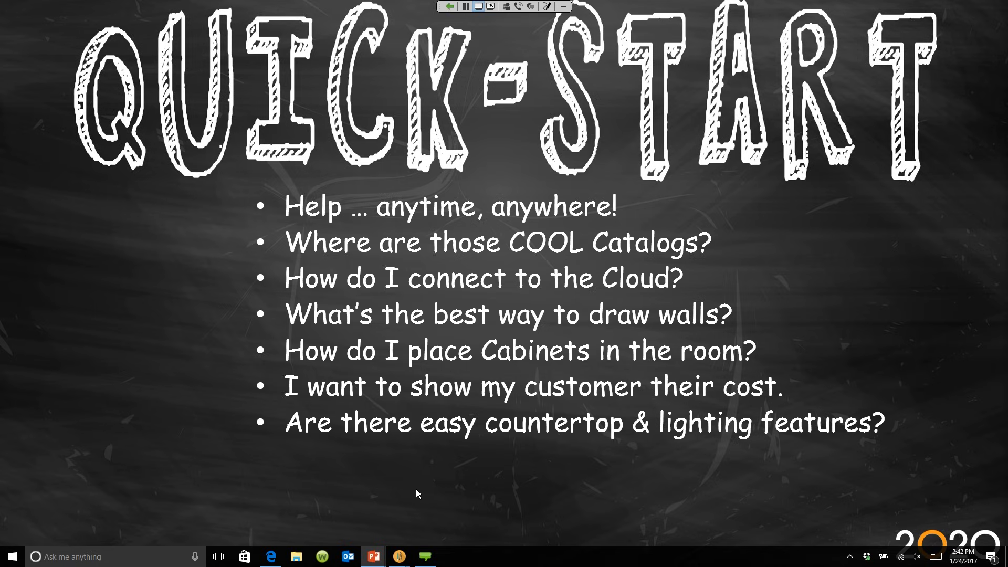
pyautogui.click(417, 490)
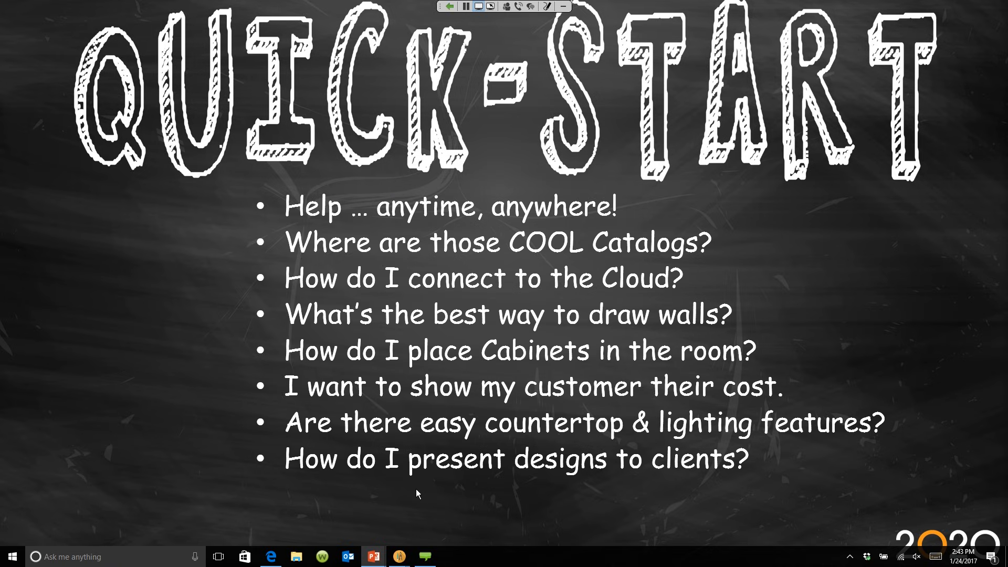
pyautogui.moveTo(399, 558)
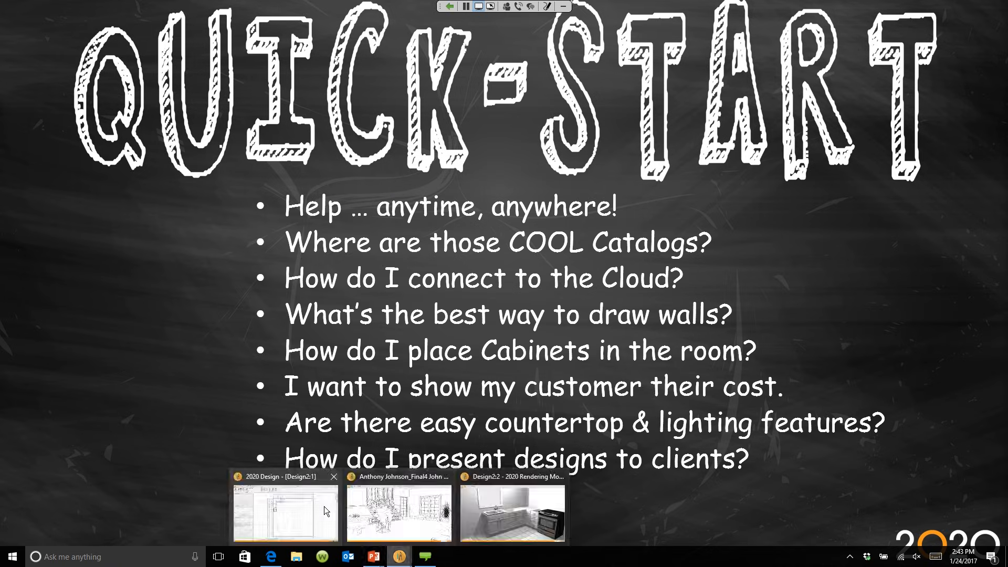
pyautogui.click(325, 509)
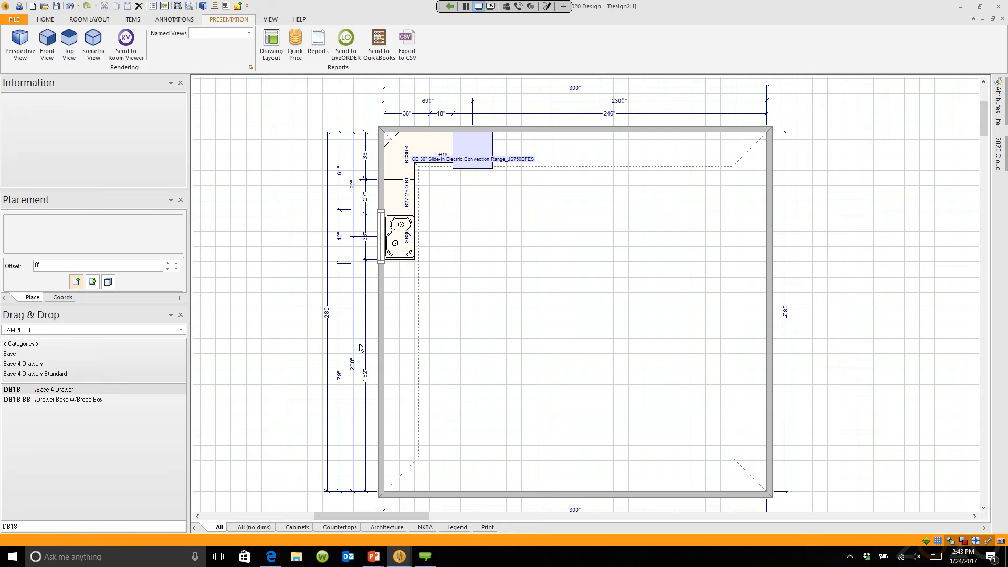
# Step: Zoom and pan to the corner cabinet and sink, then switch the ribbon to the ITEMS tab
pyautogui.scroll(4, 464, 315)
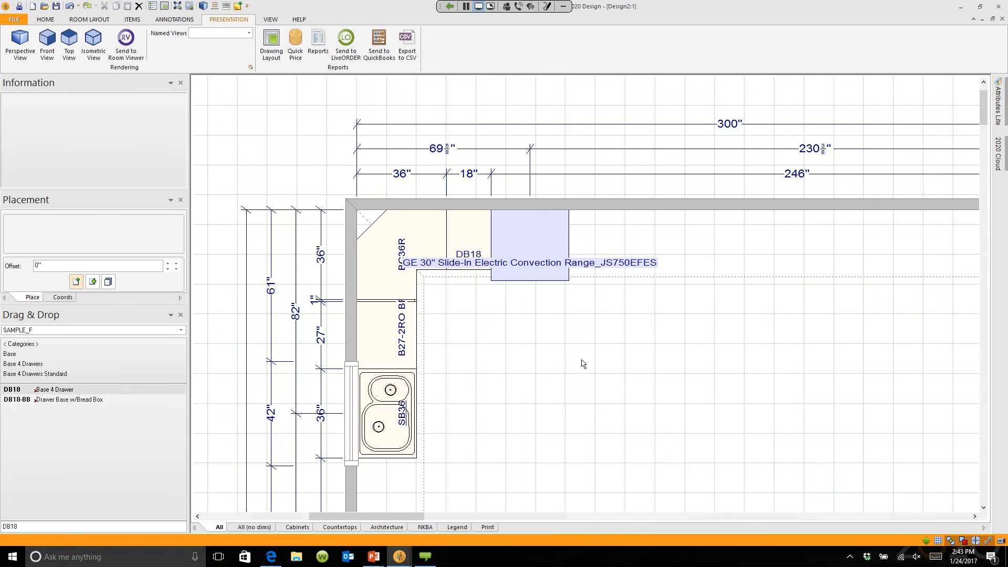
pyautogui.moveTo(581, 359); pyautogui.dragTo(624, 305, button='middle')
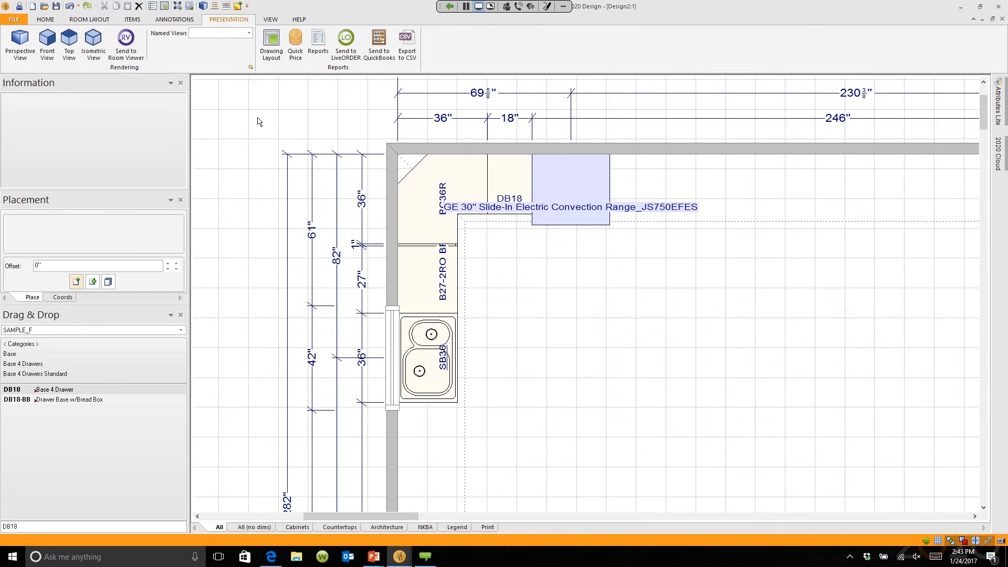
pyautogui.click(132, 20)
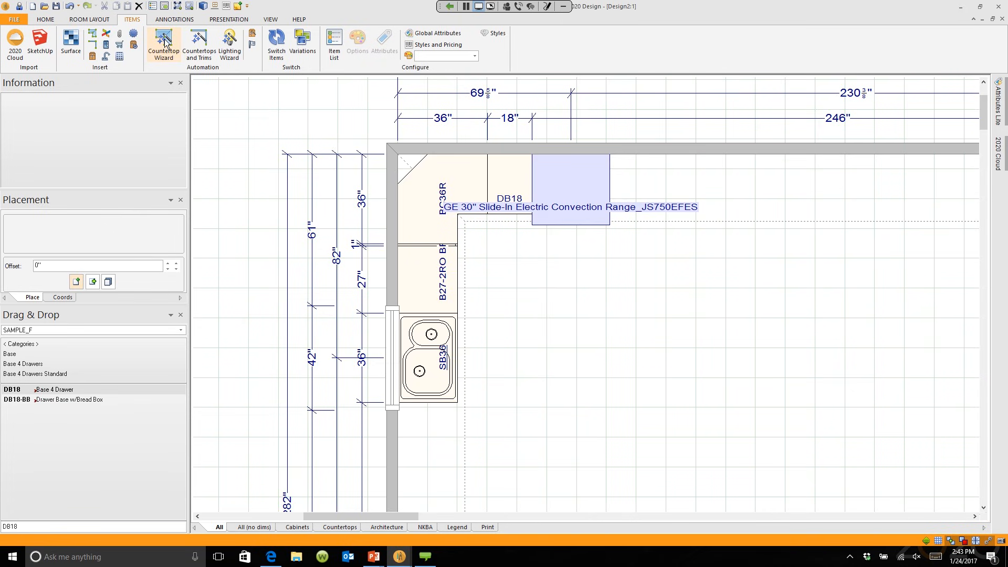
# Step: Launch the Countertop Wizard and advance to the Stone material with Cambria as manufacturer
pyautogui.click(164, 39)
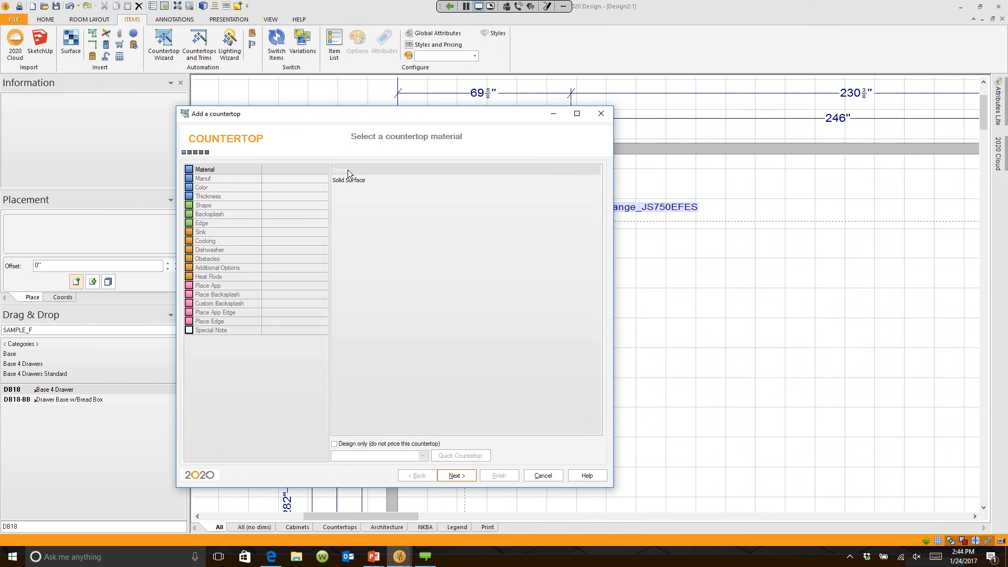
pyautogui.click(455, 477)
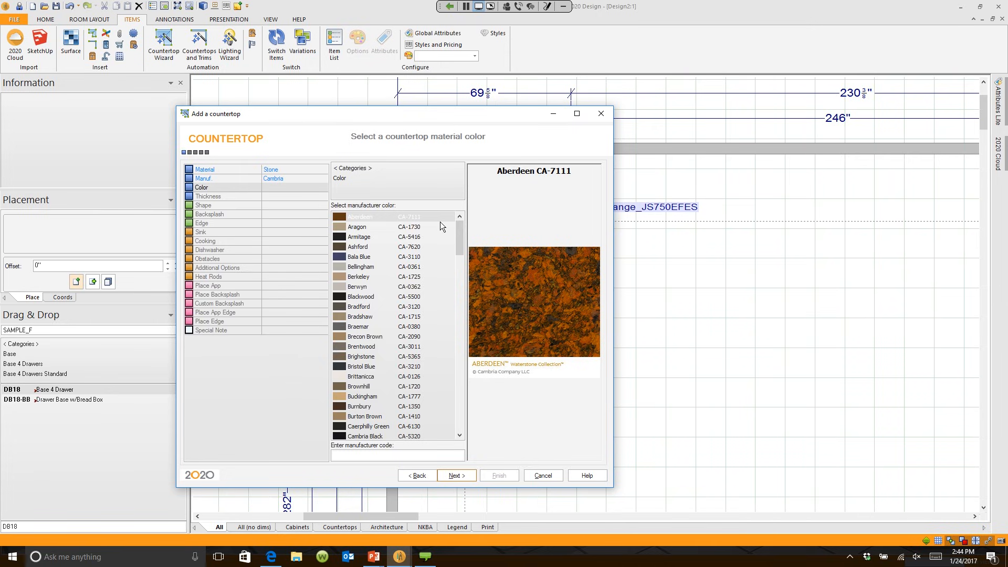
# Step: Choose the Berwyn colour and the 3CM Thick Countertop, moving on to the shape page
pyautogui.click(343, 238)
pyautogui.click(339, 379)
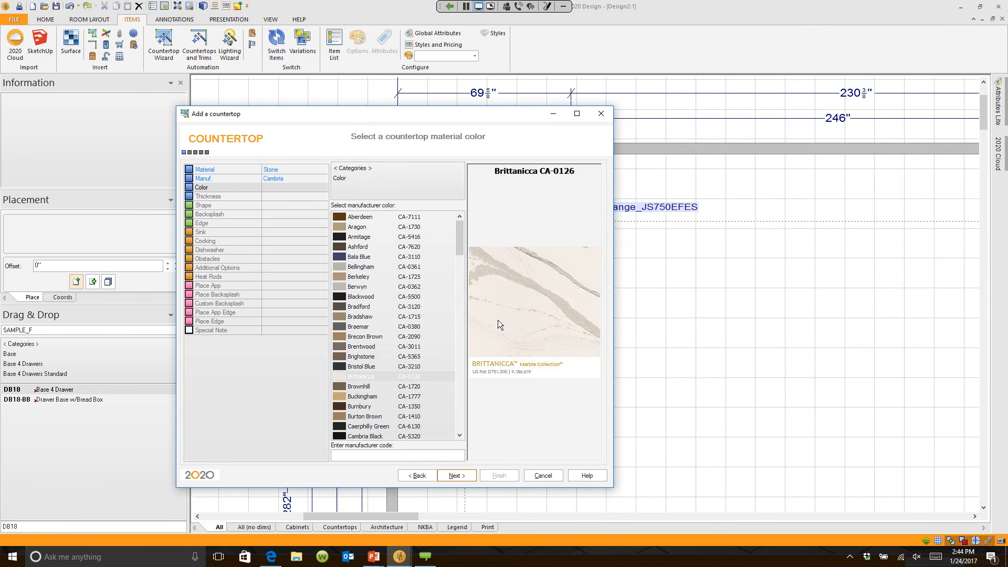
pyautogui.click(346, 287)
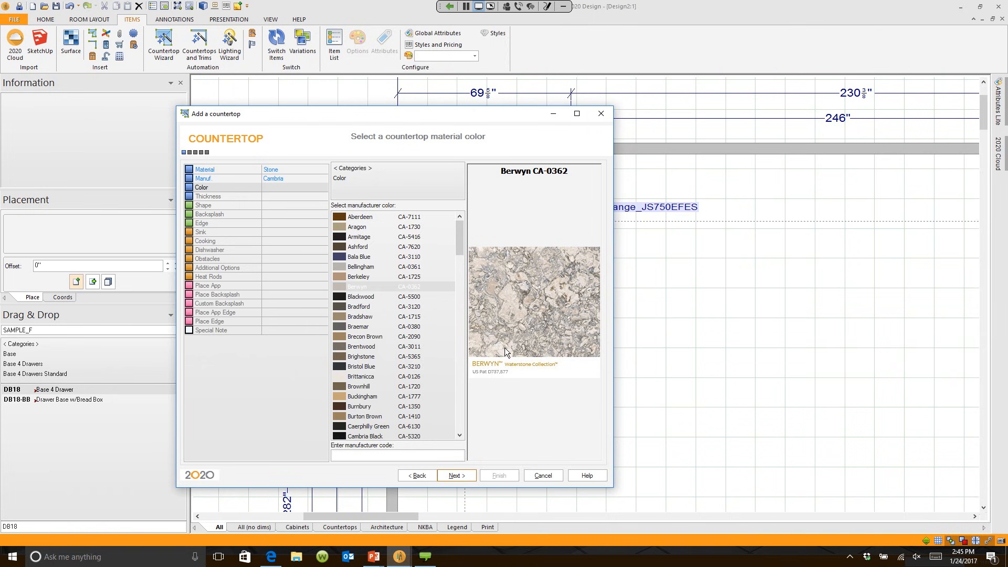
pyautogui.click(456, 476)
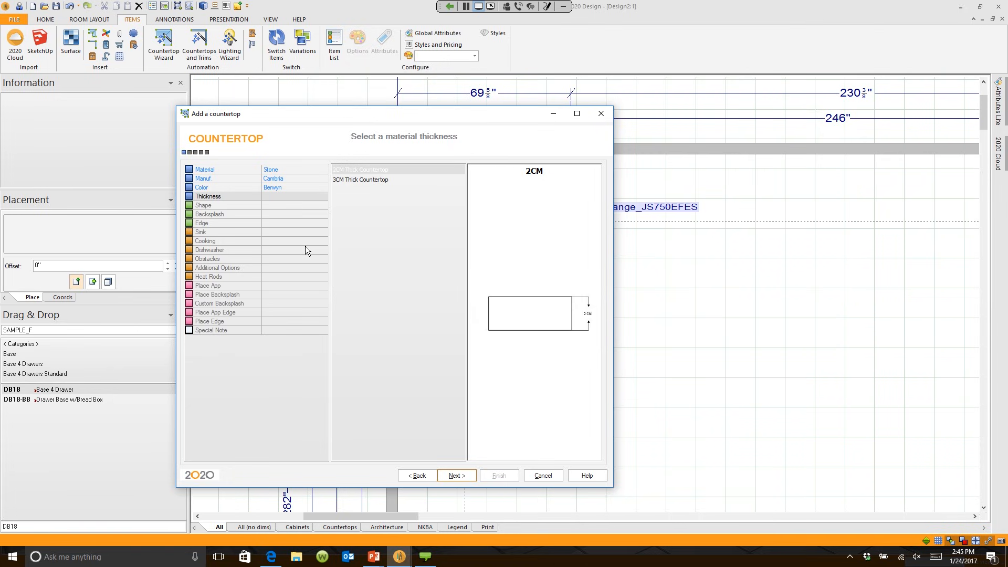
pyautogui.click(363, 182)
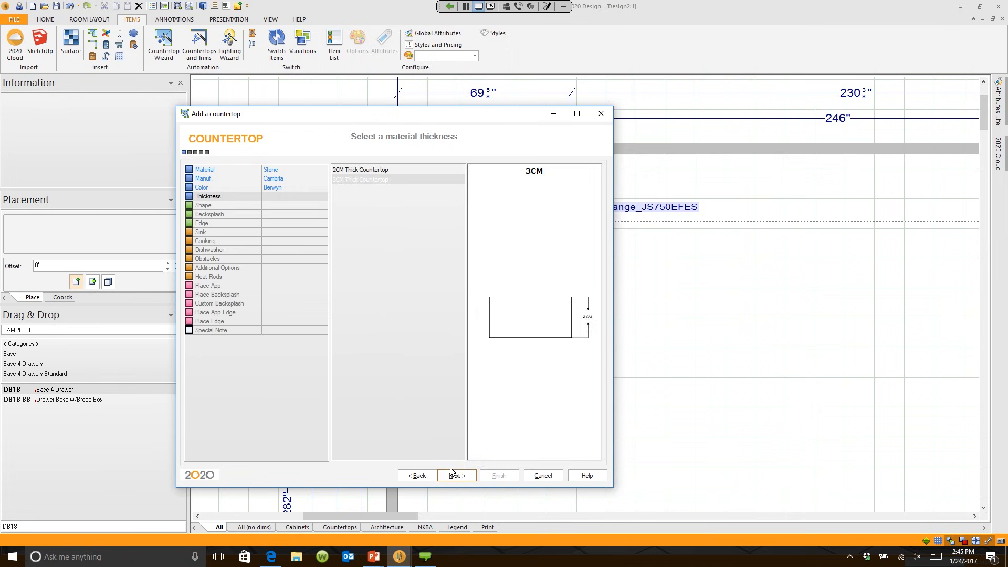
pyautogui.click(457, 475)
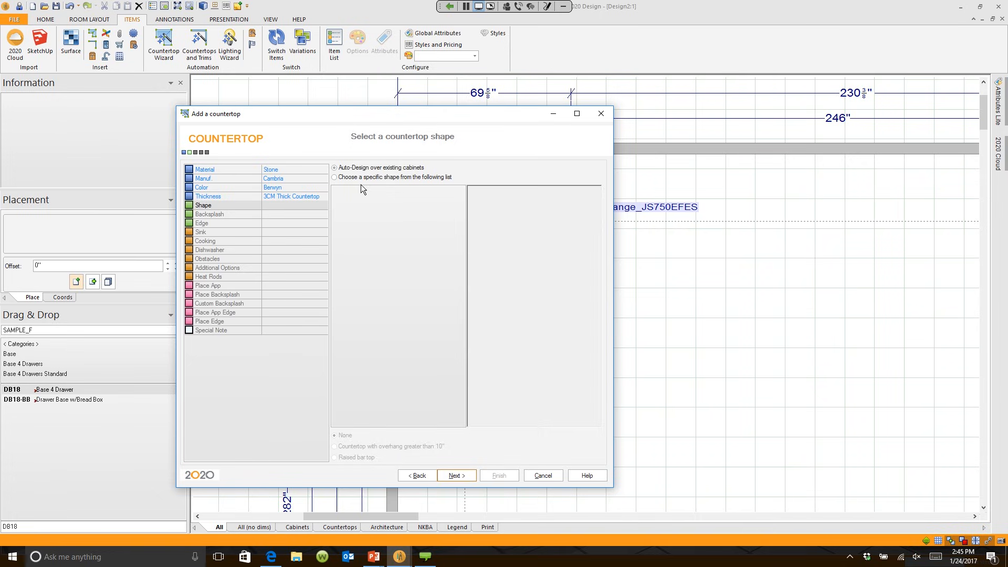
# Step: Auto-design the countertop shape over the existing cabinets and accept the outline
pyautogui.click(334, 178)
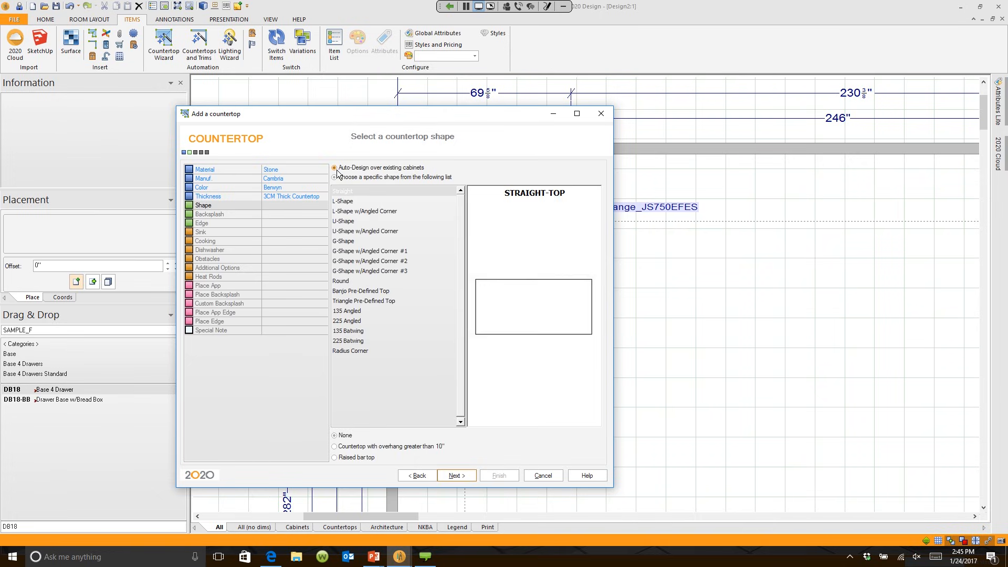
pyautogui.click(336, 169)
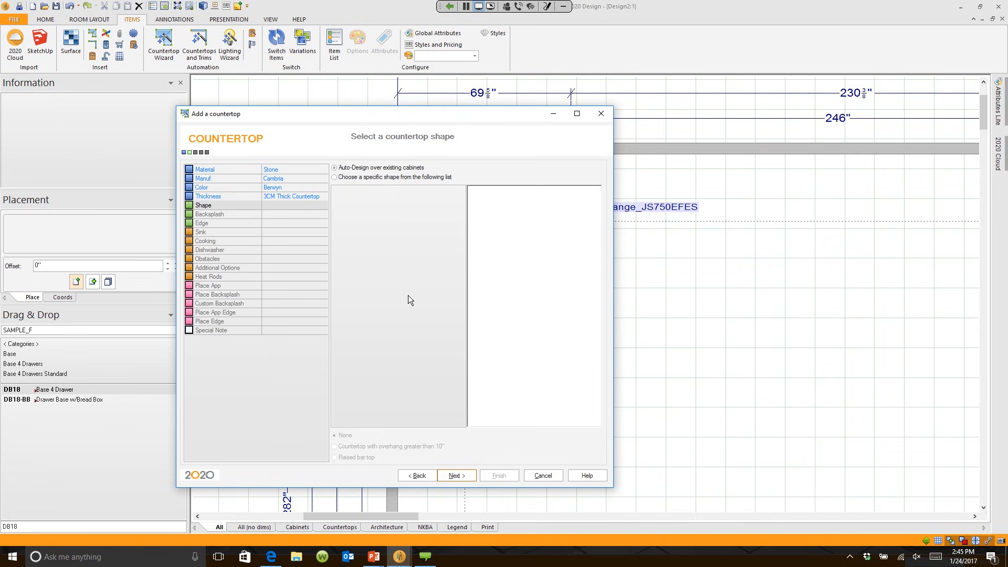
pyautogui.click(445, 478)
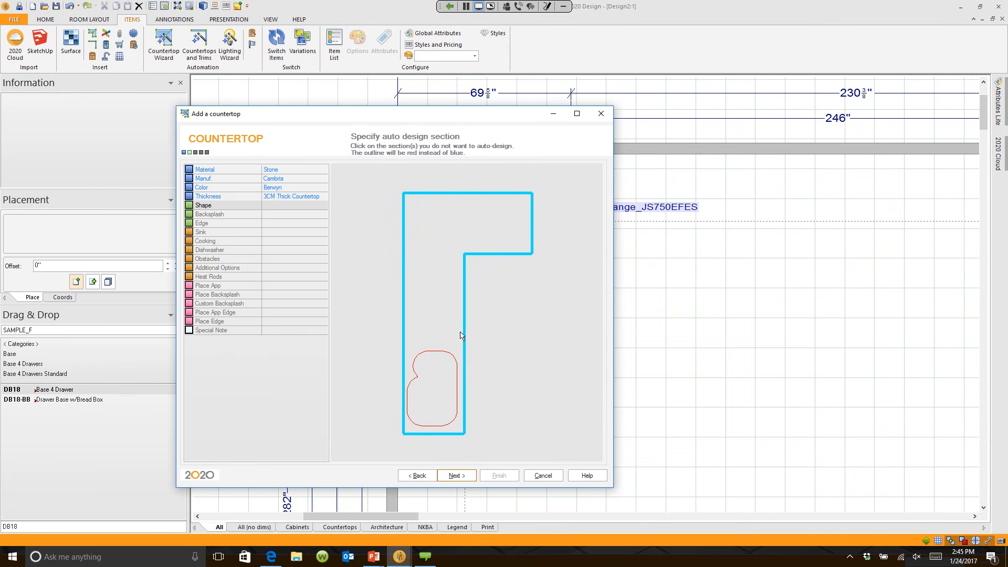
pyautogui.click(459, 477)
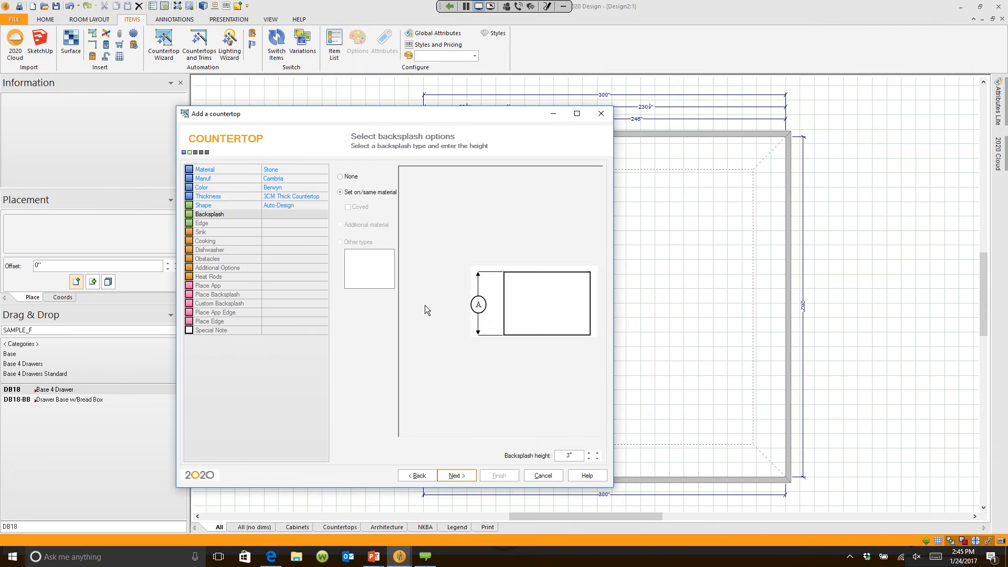
# Step: Set no backsplash and an Idris 3cm edge, continuing to the sink setup
pyautogui.click(348, 177)
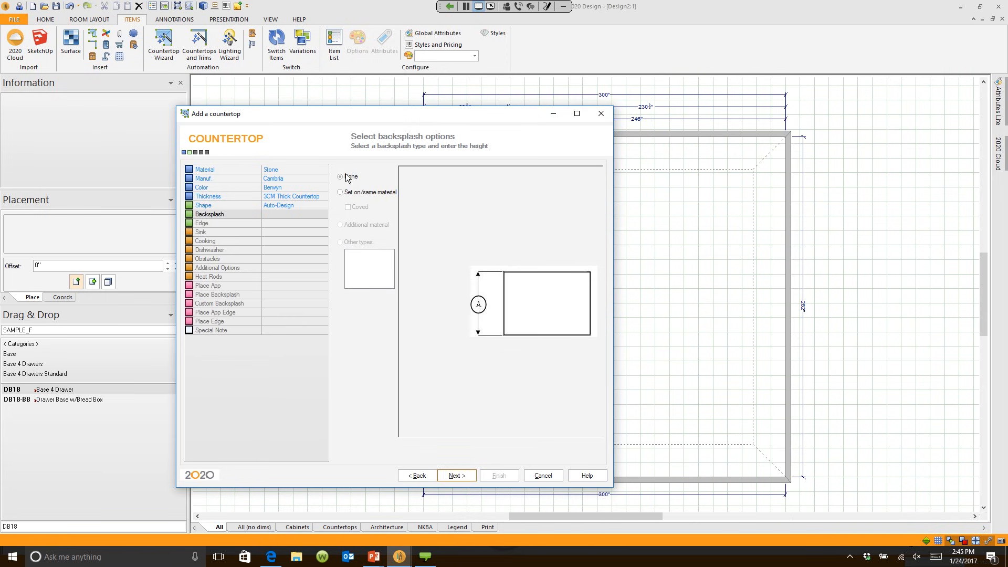
pyautogui.click(456, 476)
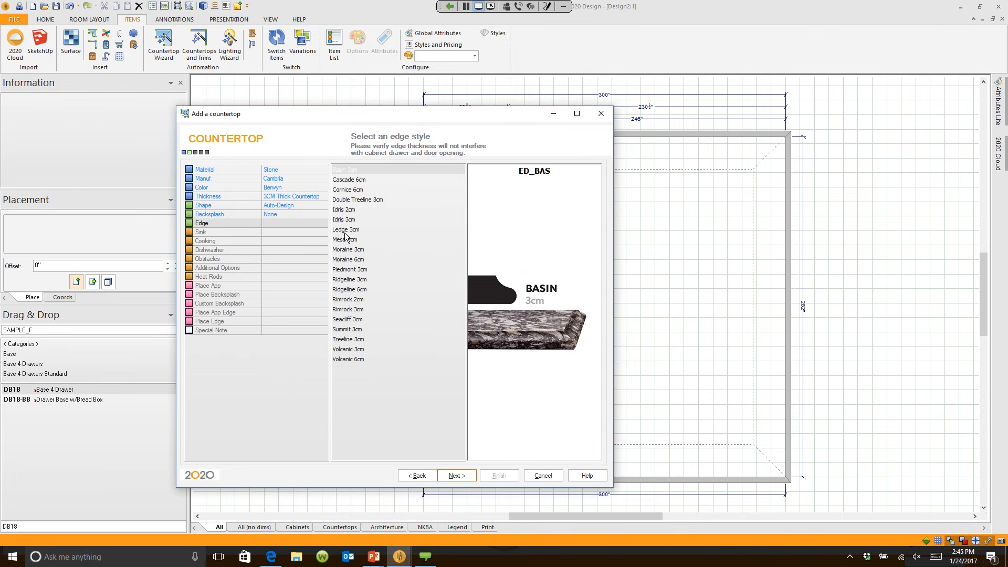
pyautogui.click(346, 210)
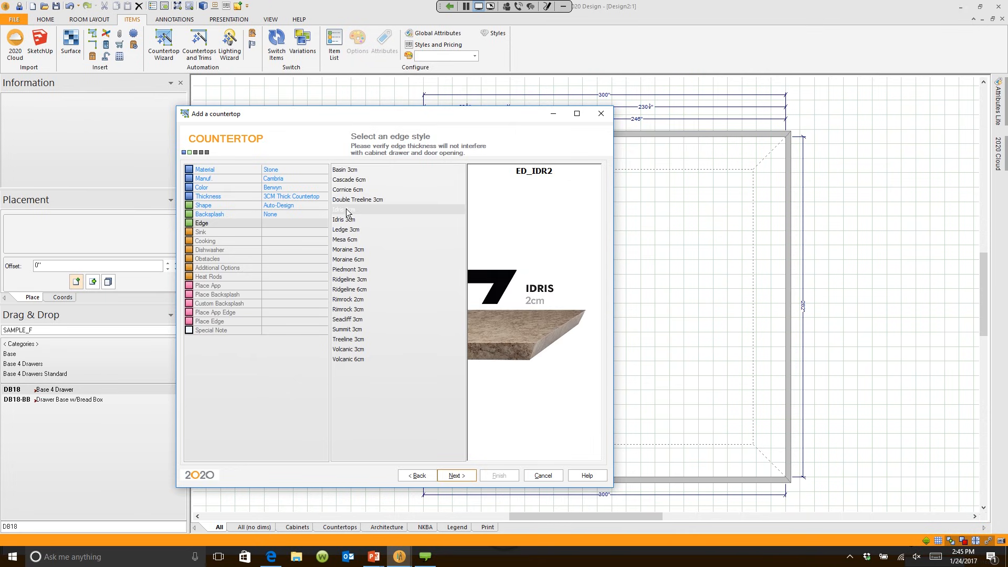
pyautogui.click(353, 220)
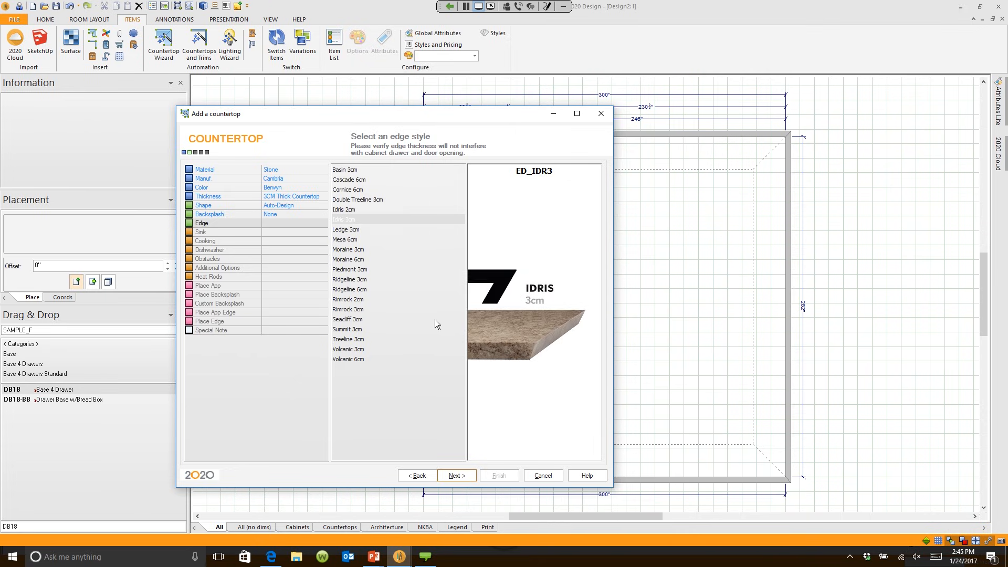
pyautogui.click(463, 475)
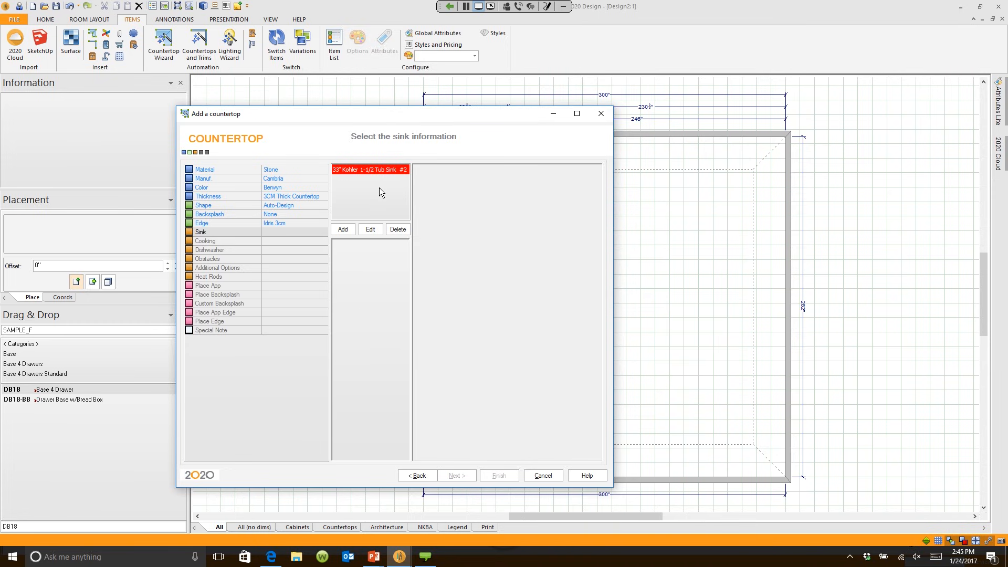
# Step: Change the Kohler sink's details to a Drop-in sink with Non-Cast Iron material
pyautogui.click(370, 230)
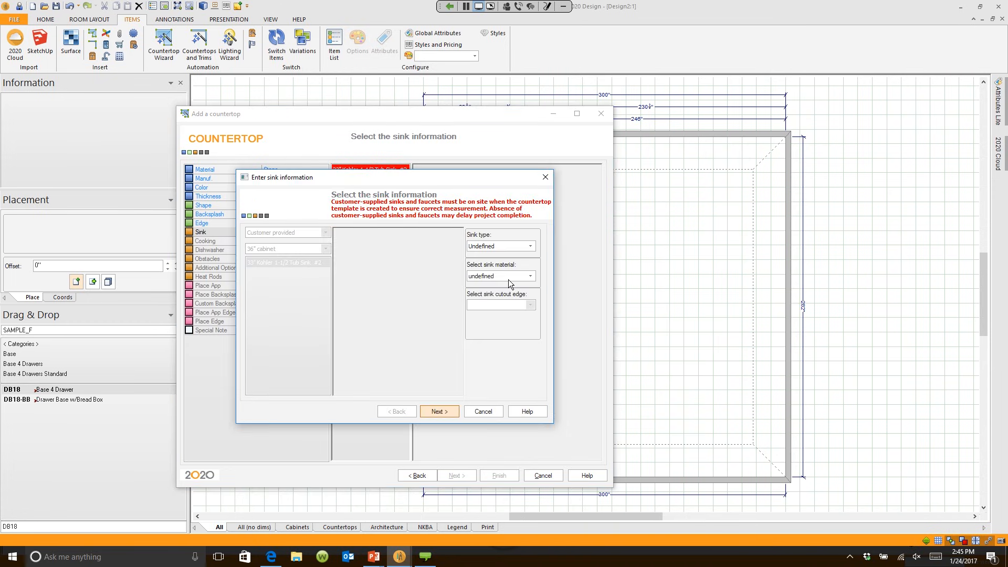
pyautogui.click(530, 246)
pyautogui.scroll(-1, 532, 264)
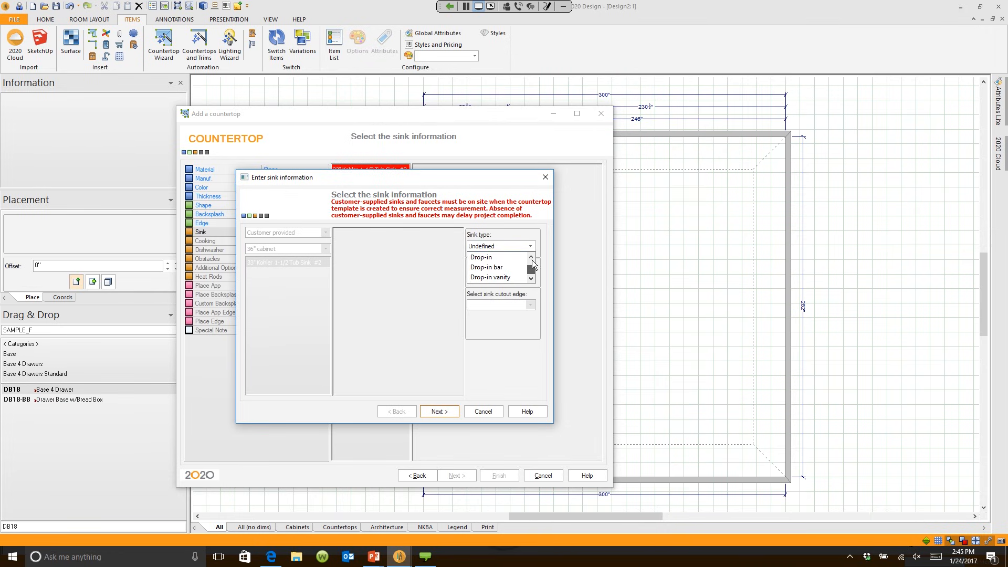
pyautogui.click(517, 257)
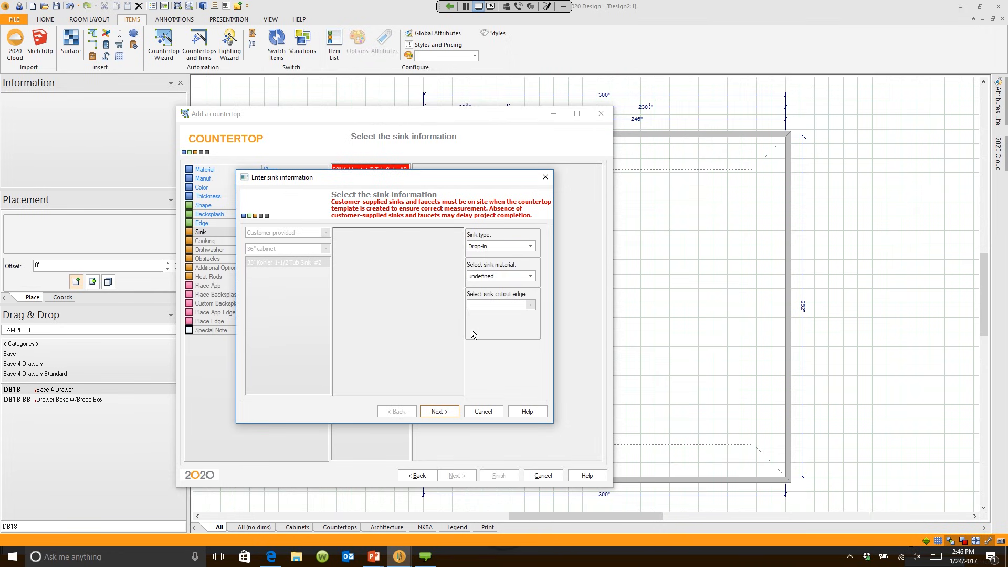
pyautogui.click(531, 276)
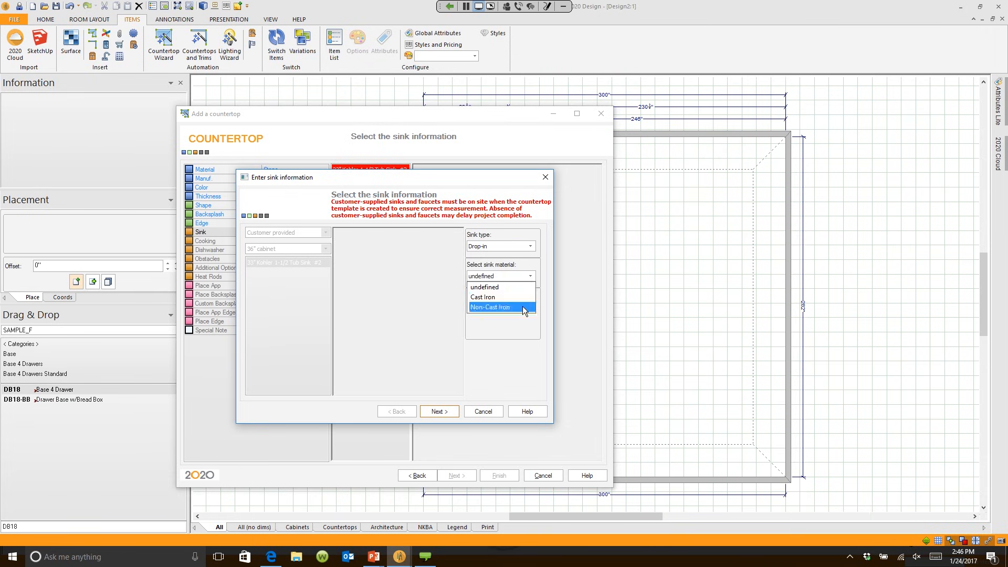
pyautogui.click(522, 306)
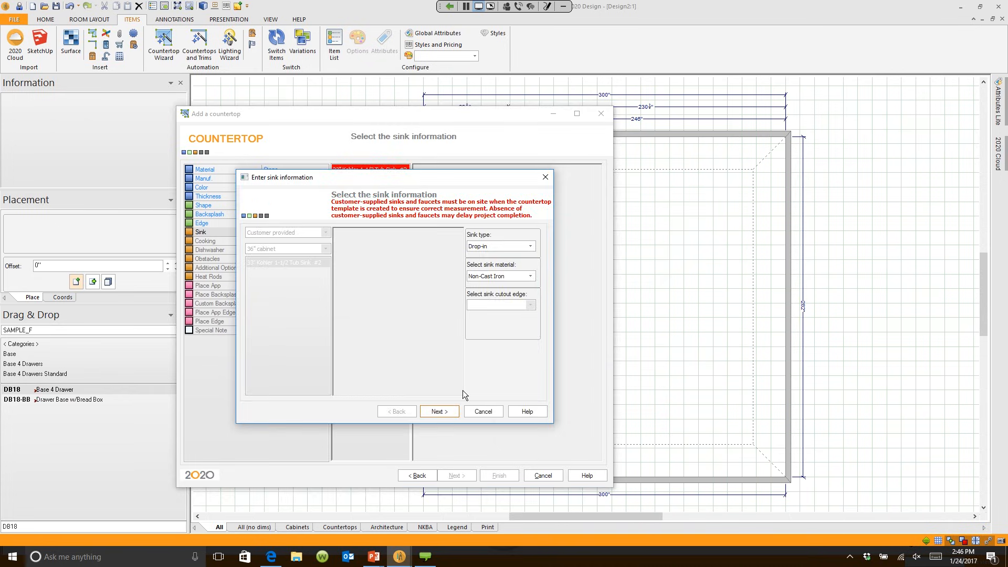
pyautogui.click(443, 412)
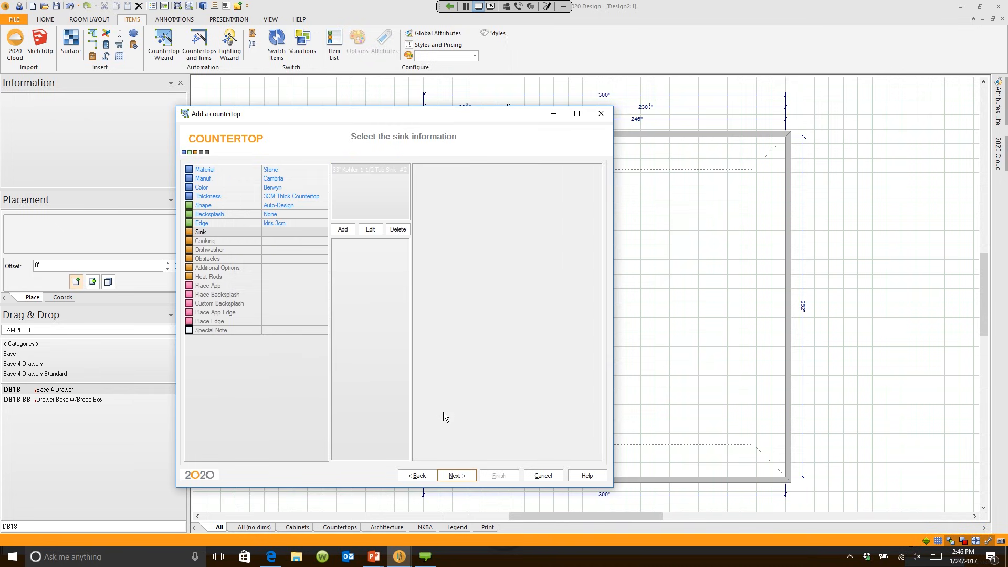
# Step: Choose no dishwasher and skip the obstacles and additional options steps
pyautogui.click(461, 474)
pyautogui.click(335, 167)
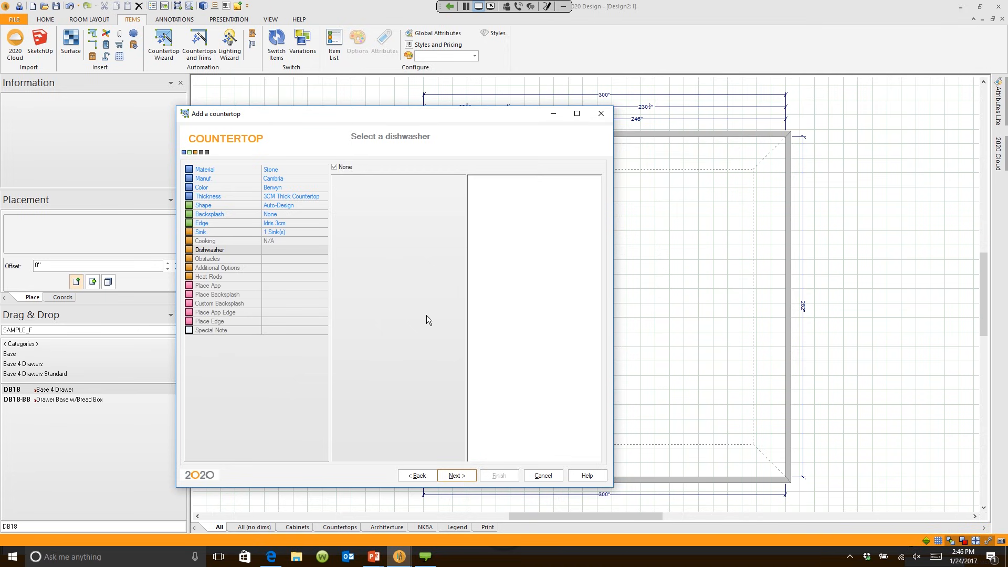
pyautogui.click(456, 476)
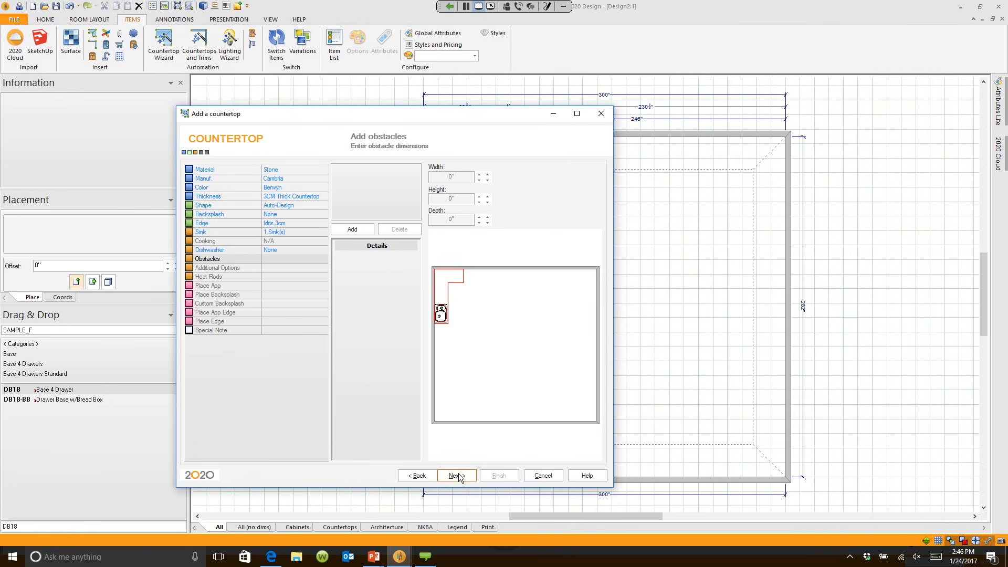
pyautogui.click(457, 476)
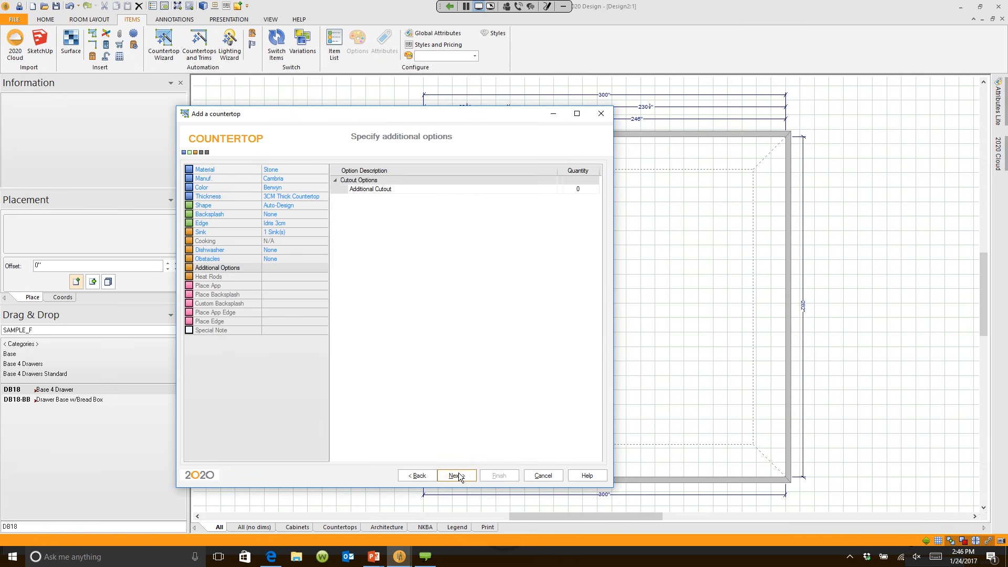
pyautogui.click(457, 476)
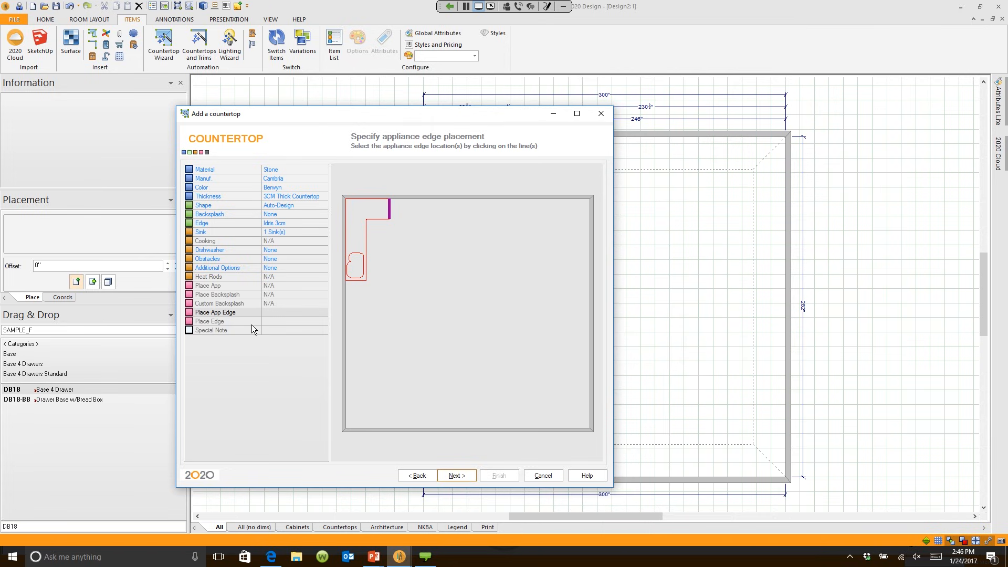
# Step: Mark the appliance edge and the side and short top finished edges, then finish the countertop
pyautogui.click(359, 281)
pyautogui.click(462, 476)
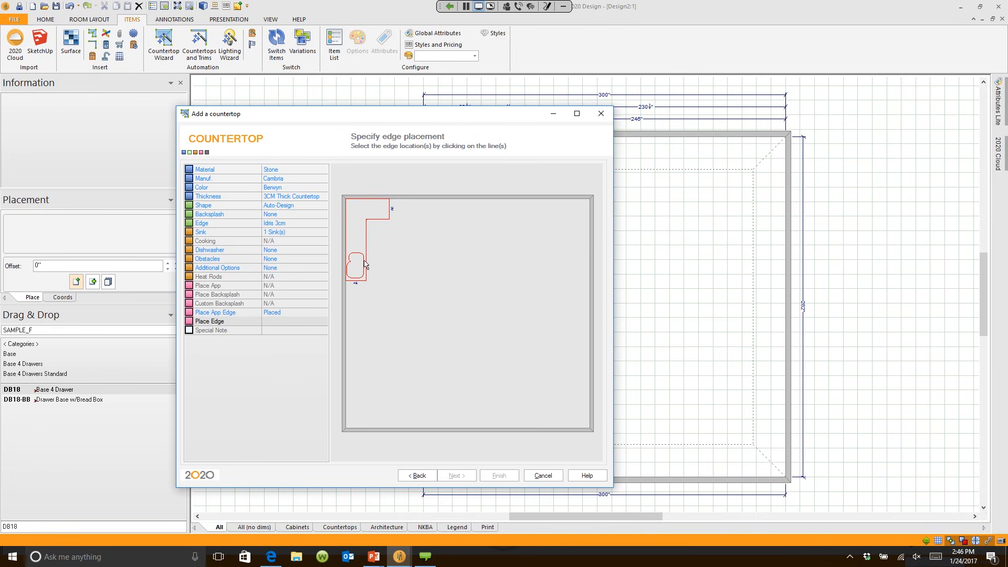
pyautogui.click(366, 264)
pyautogui.click(375, 220)
pyautogui.click(455, 475)
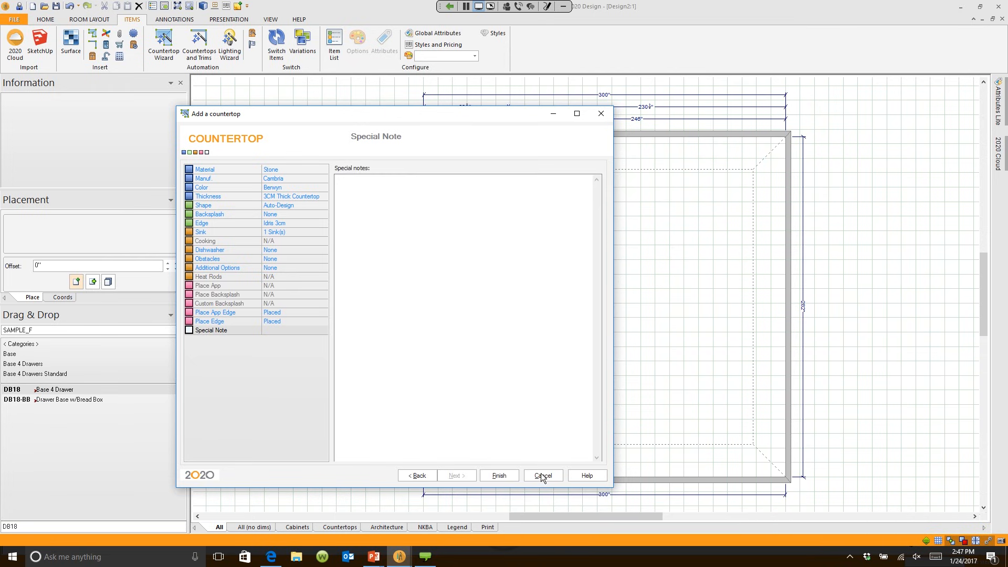
pyautogui.click(500, 476)
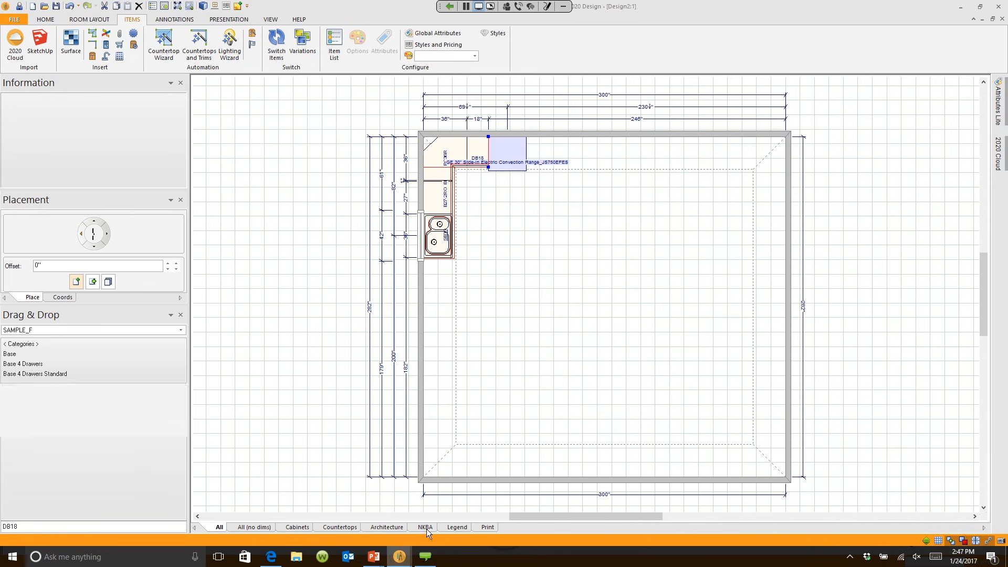
# Step: Inspect the new stone countertop corner and sink in the 3D render, then close it
pyautogui.moveTo(400, 556)
pyautogui.click(469, 519)
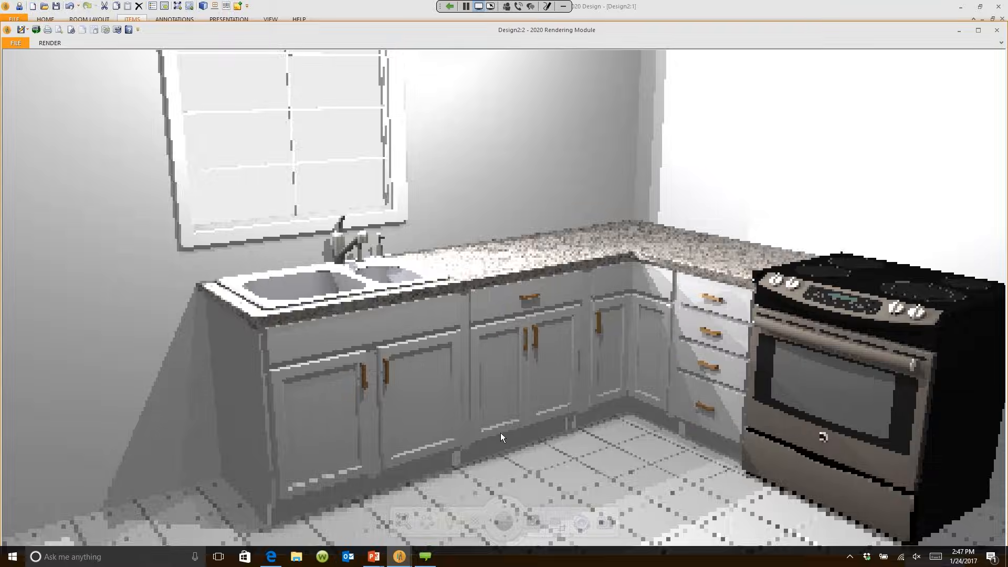
pyautogui.scroll(8, 500, 433)
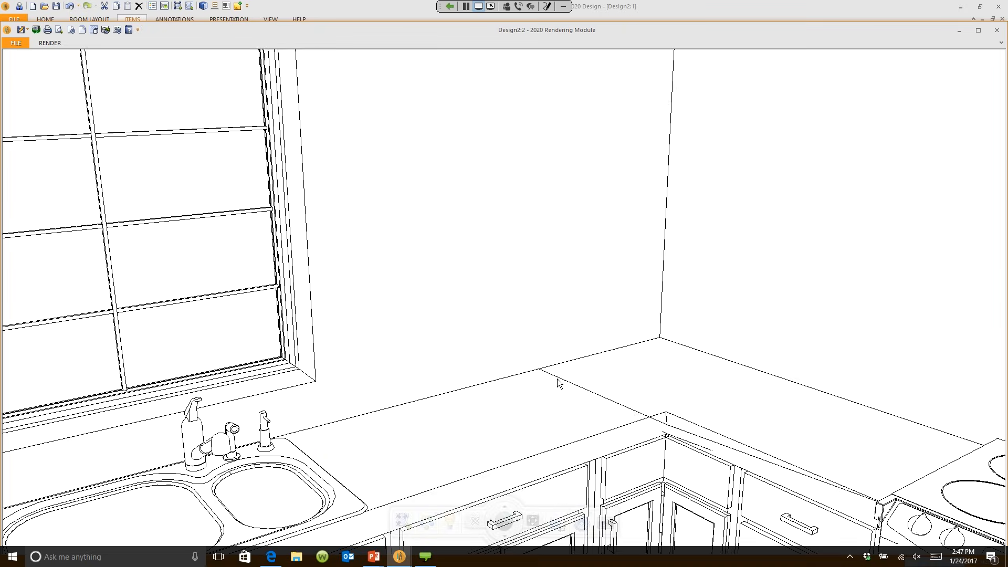
pyautogui.scroll(-5, 558, 383)
pyautogui.scroll(5, 511, 393)
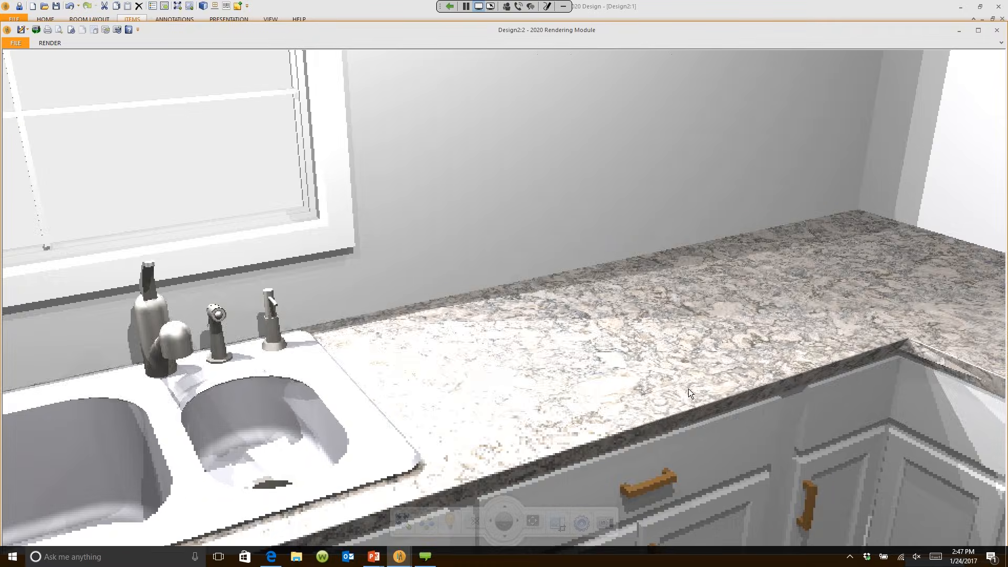
pyautogui.moveTo(688, 390); pyautogui.dragTo(631, 392)
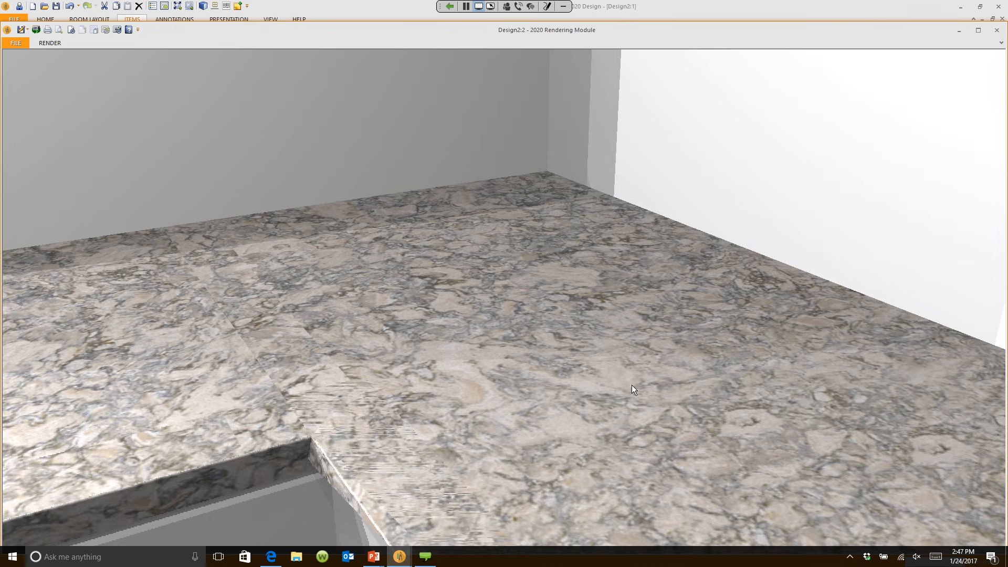
pyautogui.click(997, 30)
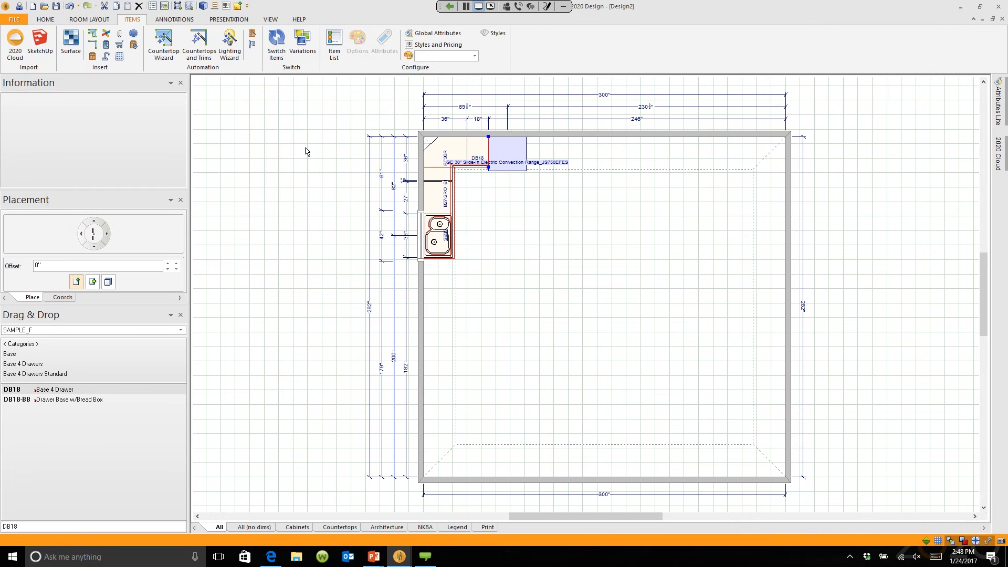
# Step: Activate the sample quick-start design via Switch Windows and zoom into its kitchen floor plan
pyautogui.click(270, 20)
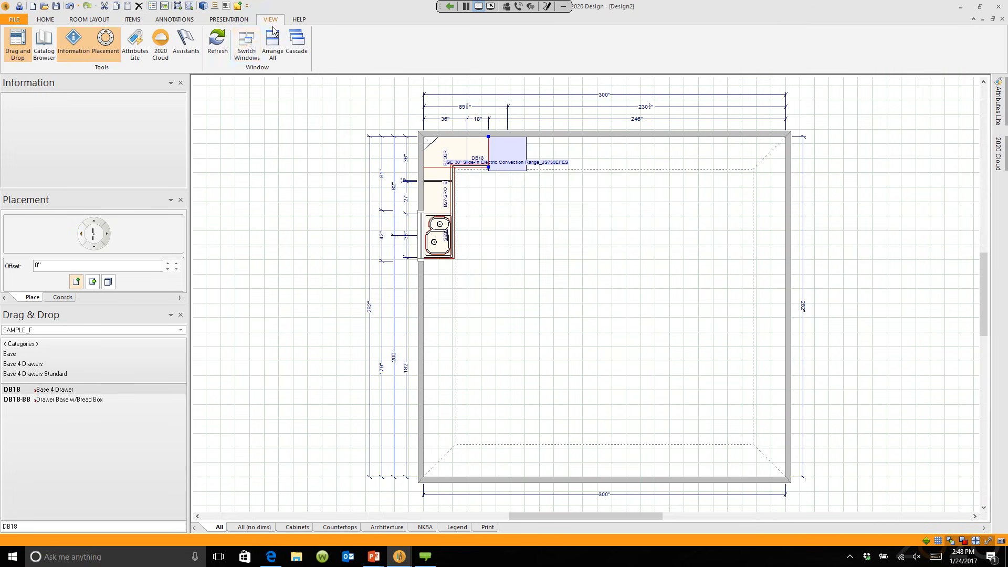
pyautogui.click(248, 44)
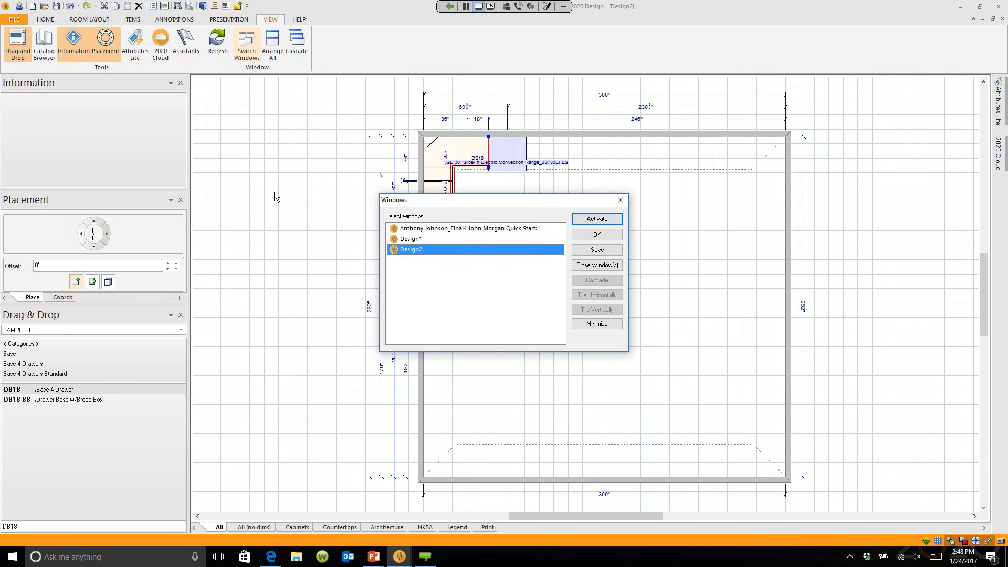
pyautogui.keyDown('ctrl'); pyautogui.click(465, 235); pyautogui.keyUp('ctrl')
pyautogui.click(463, 230)
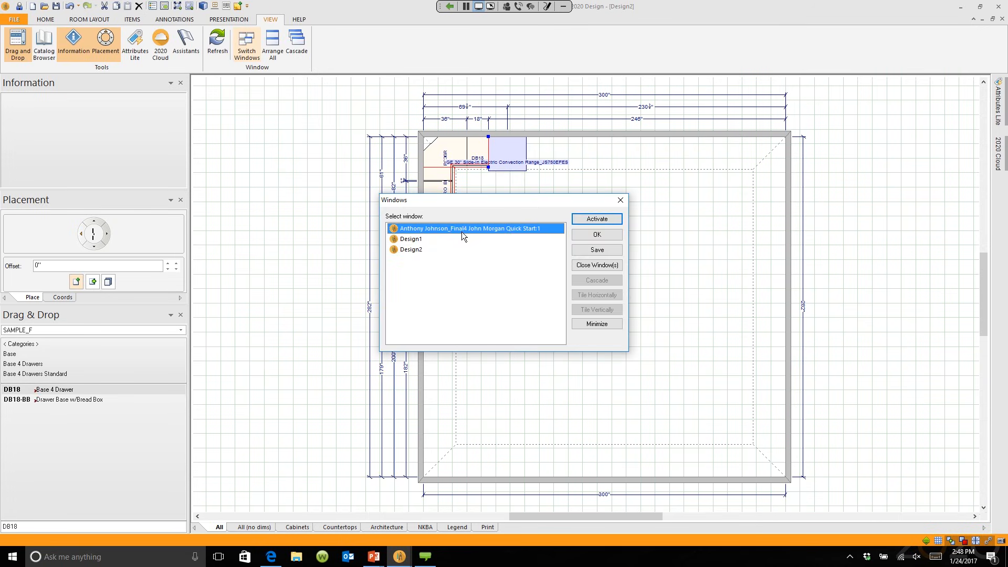
pyautogui.click(598, 221)
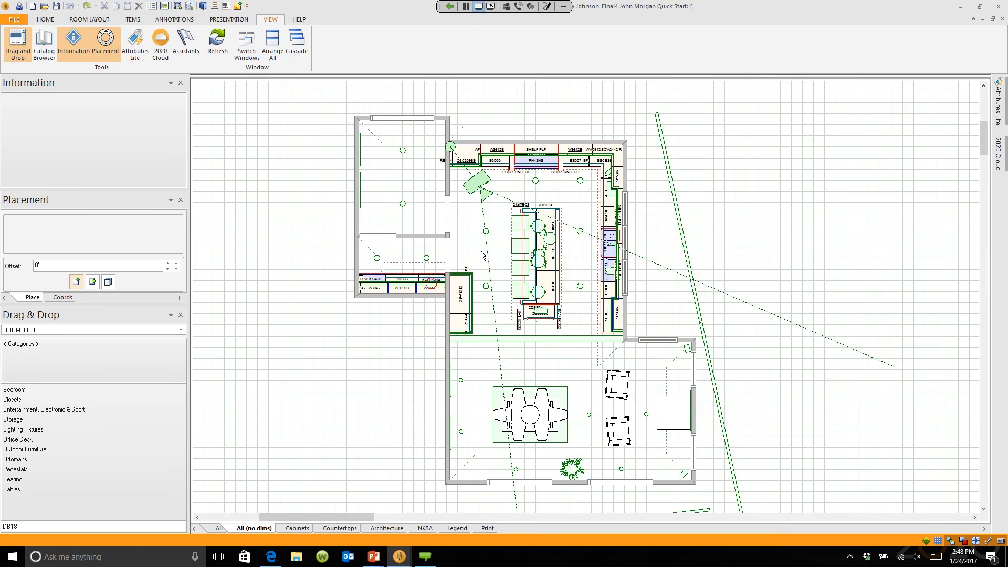
pyautogui.scroll(4, 487, 253)
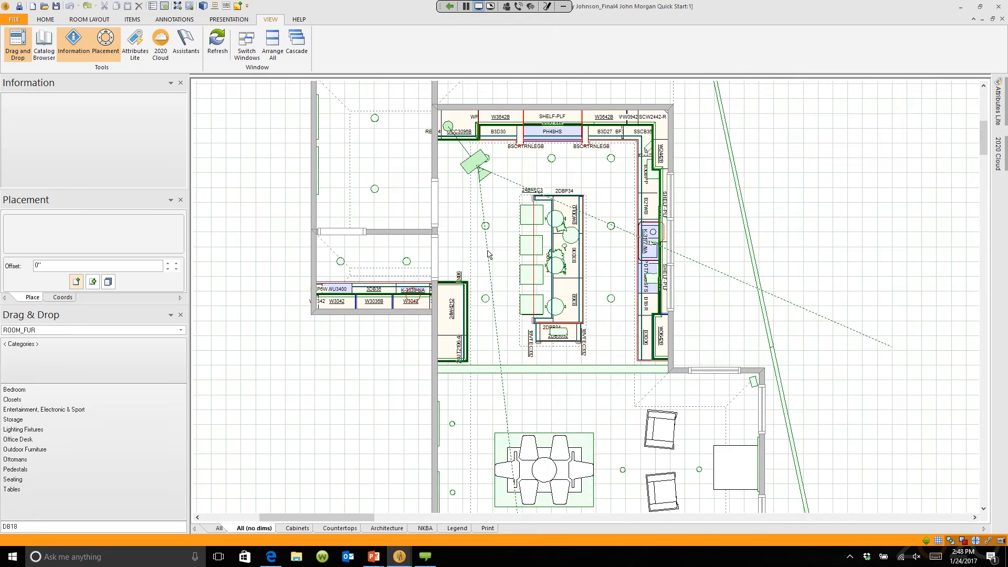
pyautogui.moveTo(488, 254); pyautogui.dragTo(472, 313, button='middle')
pyautogui.scroll(1, 461, 316)
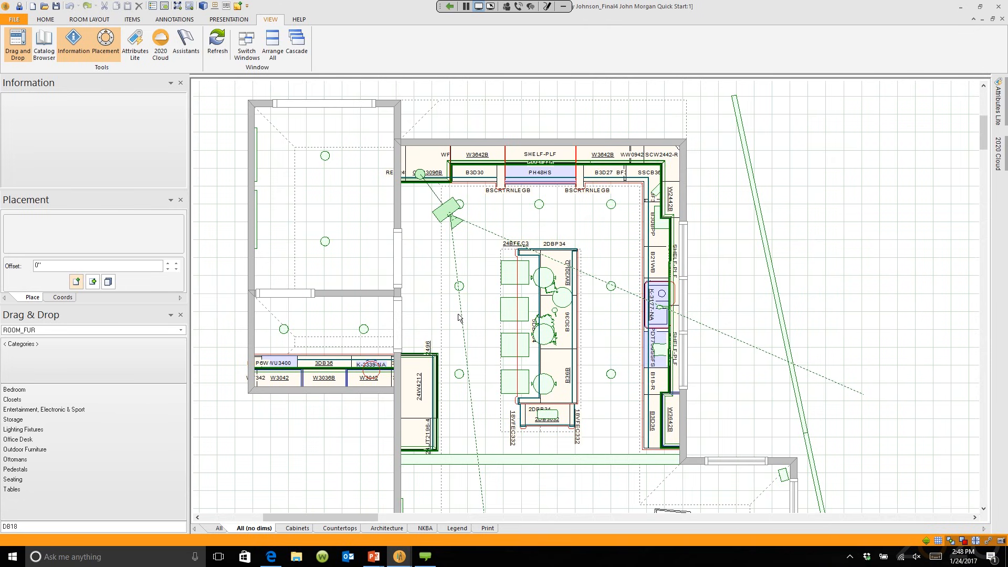
# Step: Open the sample design's 3D render and look around the cabinets, window, TV and ovens
pyautogui.moveTo(403, 557)
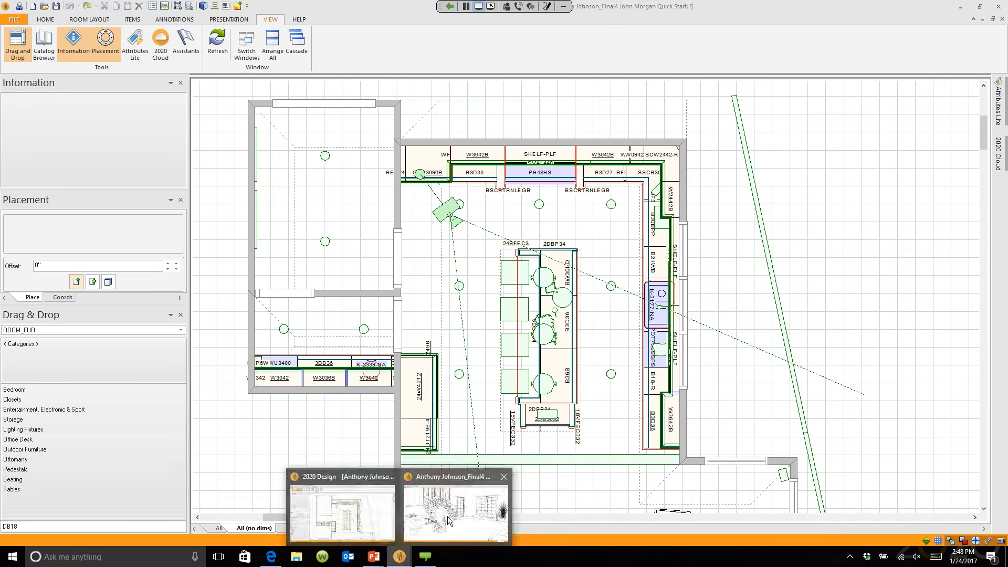
pyautogui.click(448, 517)
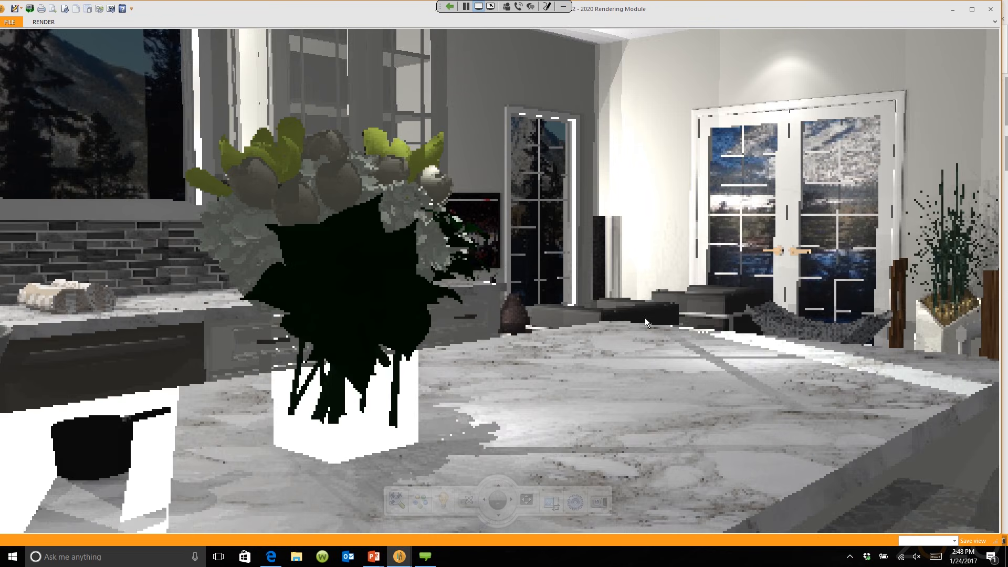
pyautogui.scroll(10, 645, 318)
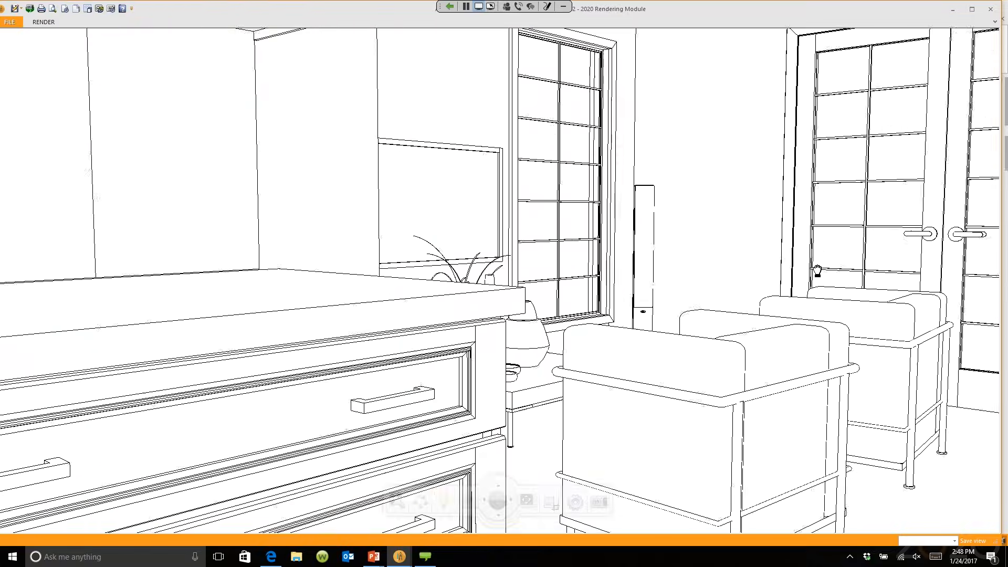
pyautogui.scroll(-10, 817, 270)
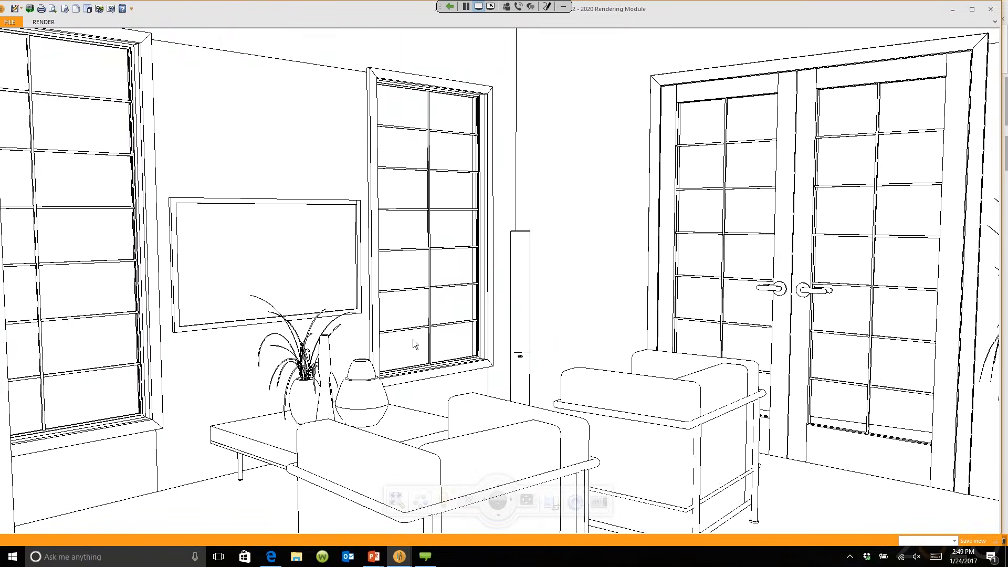
pyautogui.moveTo(330, 248); pyautogui.dragTo(344, 320)
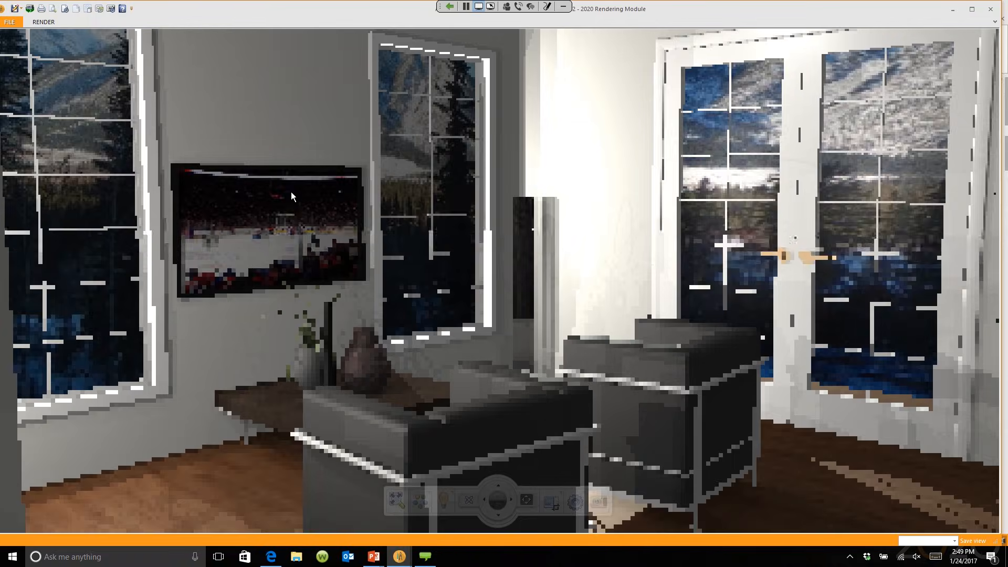
pyautogui.moveTo(483, 429); pyautogui.dragTo(193, 387)
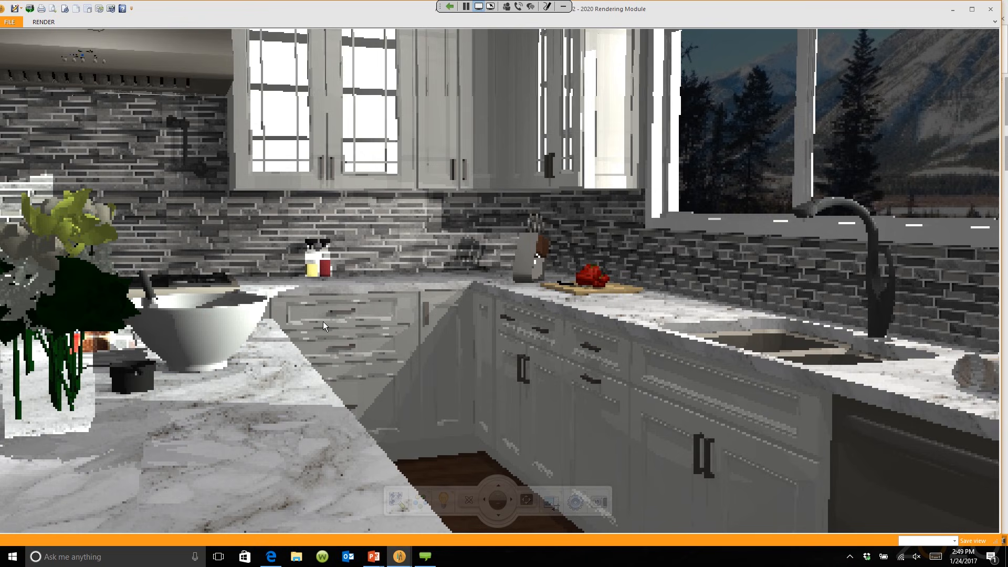
pyautogui.scroll(6, 319, 316)
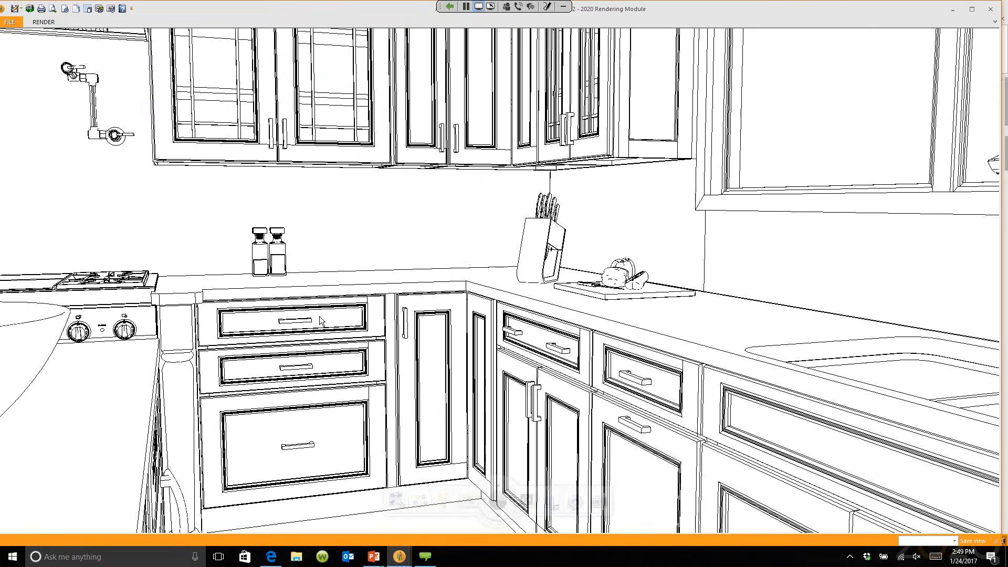
pyautogui.scroll(-8, 319, 316)
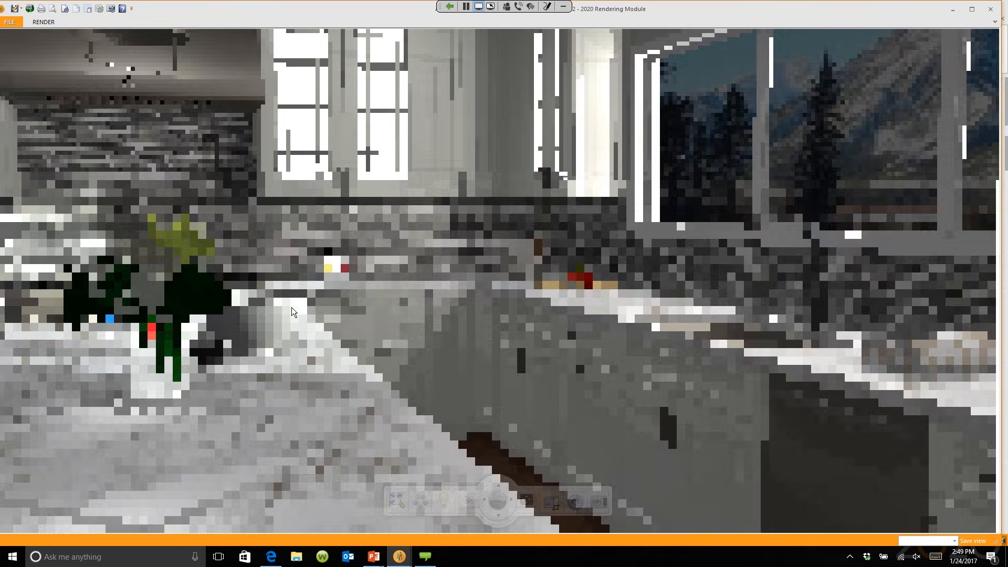
pyautogui.moveTo(291, 307); pyautogui.dragTo(254, 342)
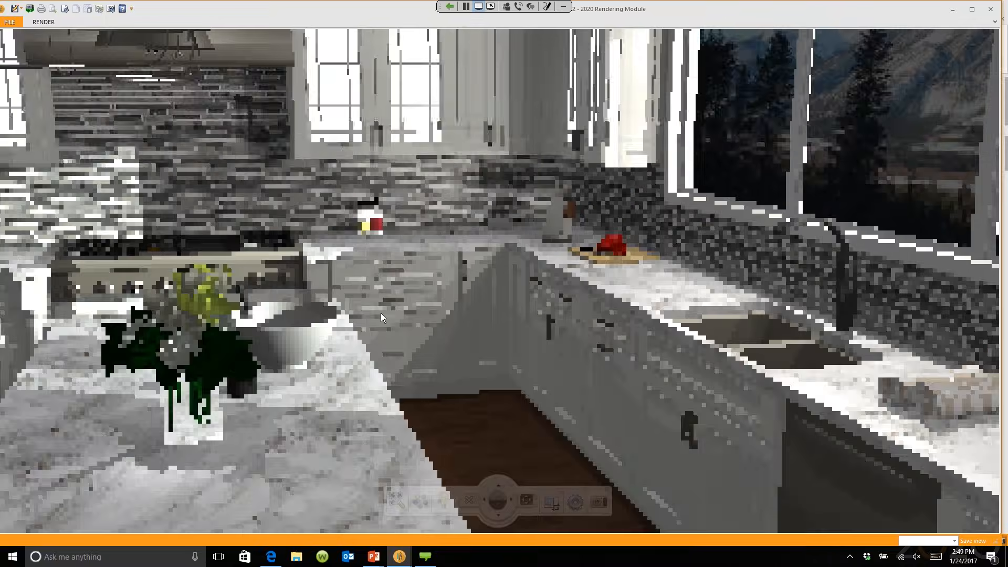
pyautogui.click(423, 289)
pyautogui.moveTo(423, 288); pyautogui.dragTo(405, 272)
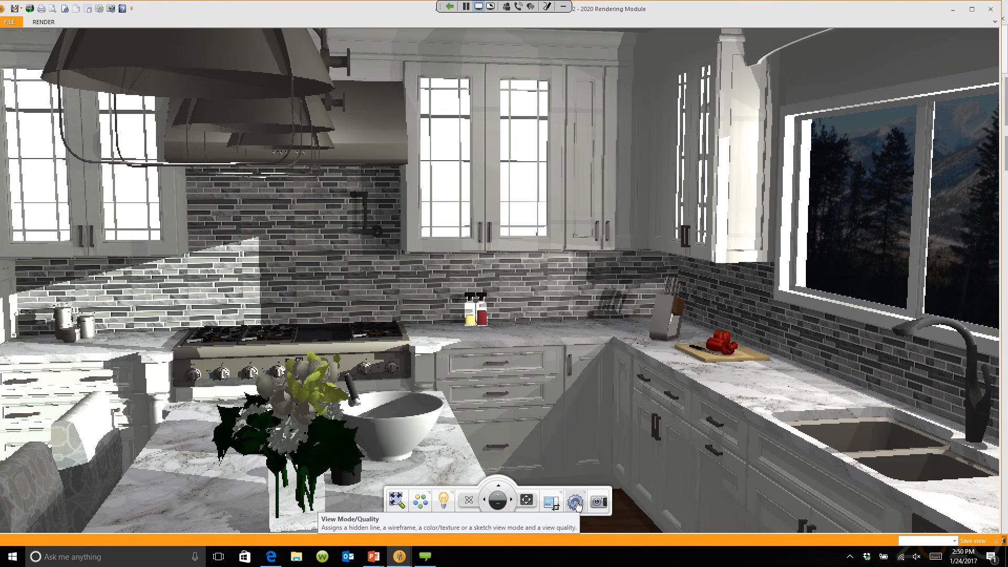
# Step: Preview the sample kitchen render in Wireframe, then in Hidden Line mode
pyautogui.click(576, 502)
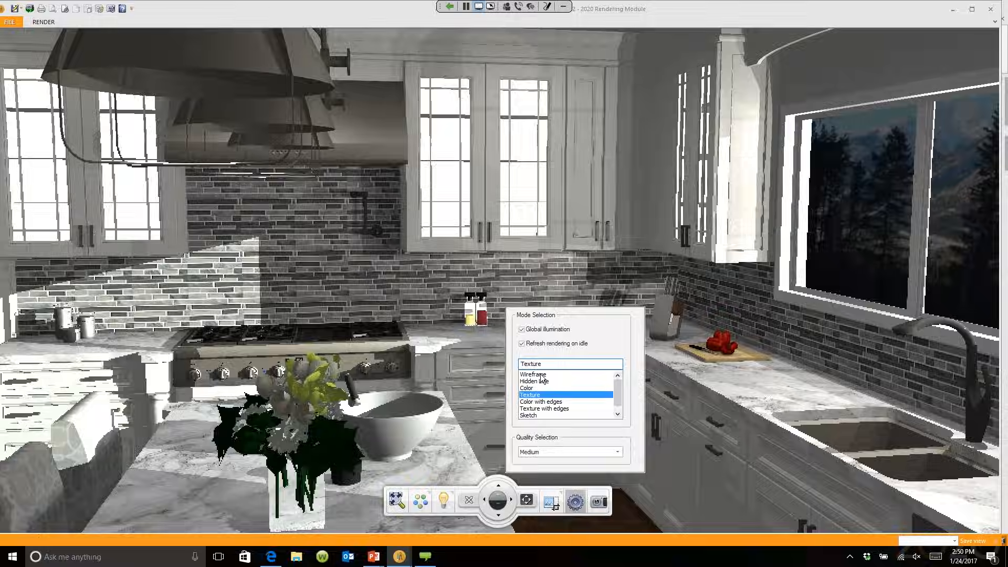
pyautogui.click(535, 408)
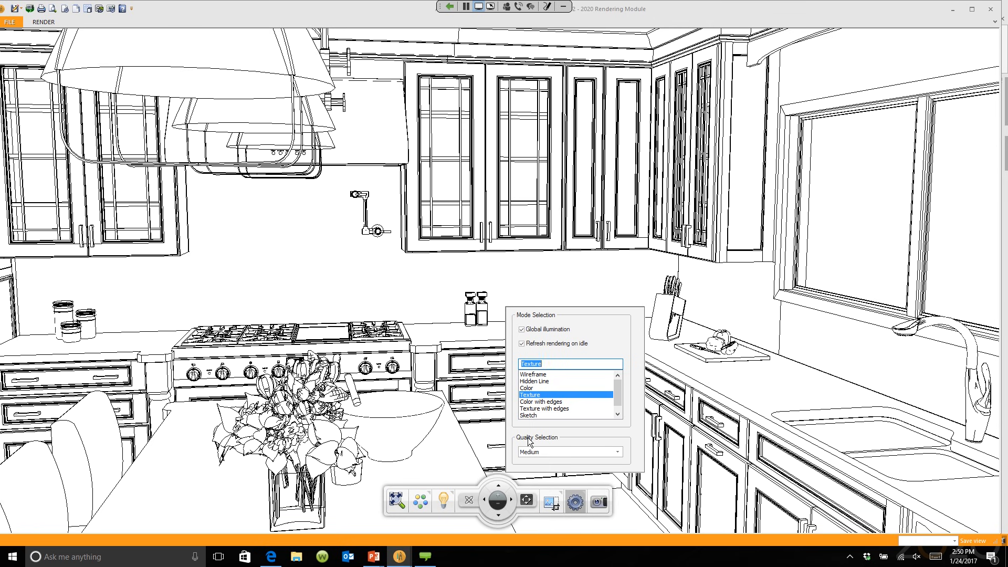
pyautogui.click(540, 374)
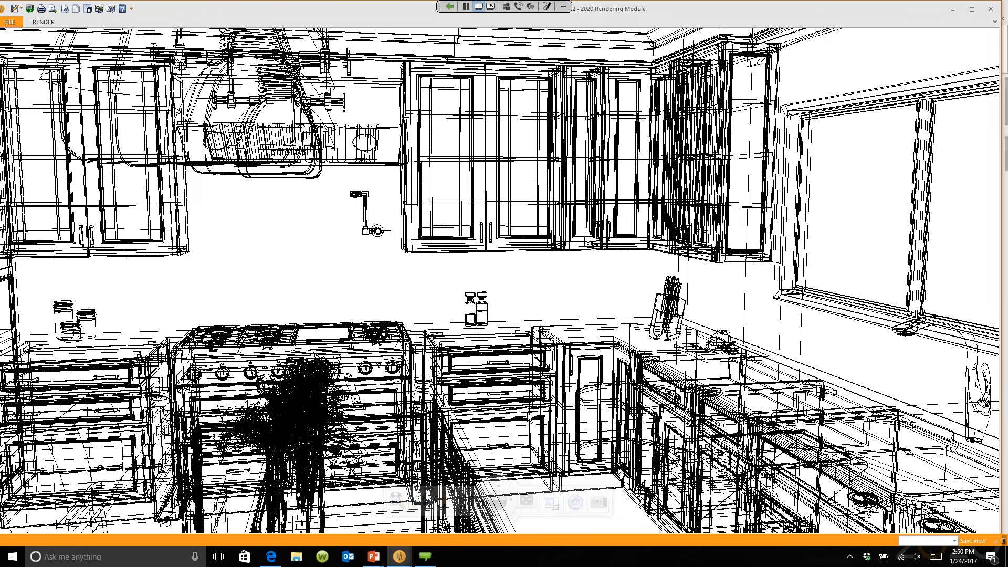
pyautogui.click(576, 503)
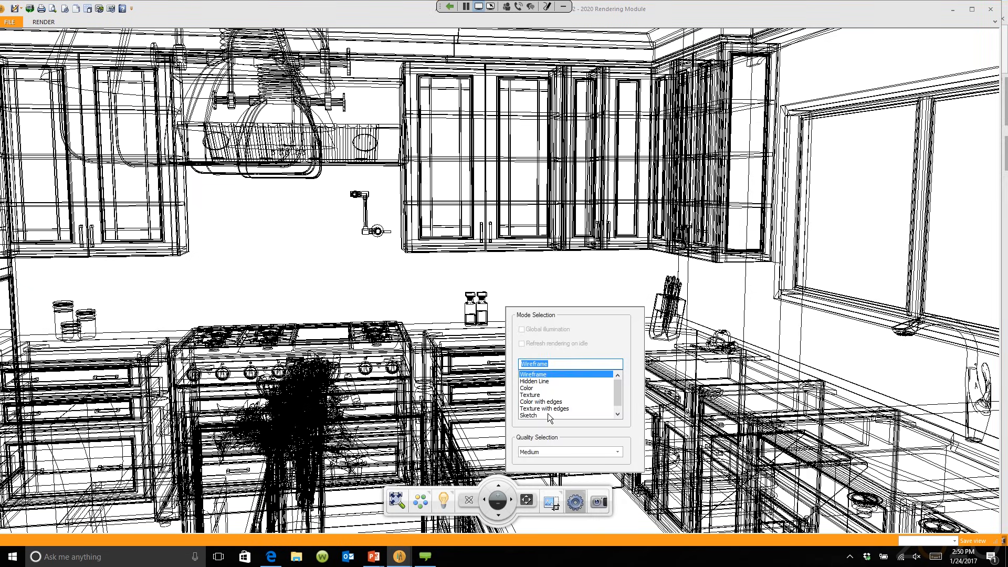
pyautogui.click(541, 381)
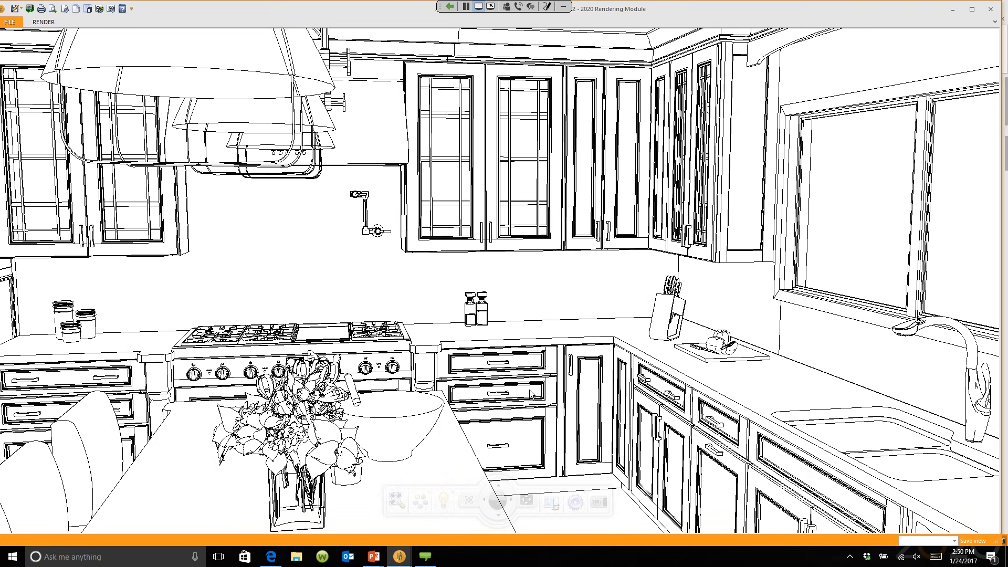
# Step: Switch the render back to Texture mode with Global illumination turned on
pyautogui.click(575, 503)
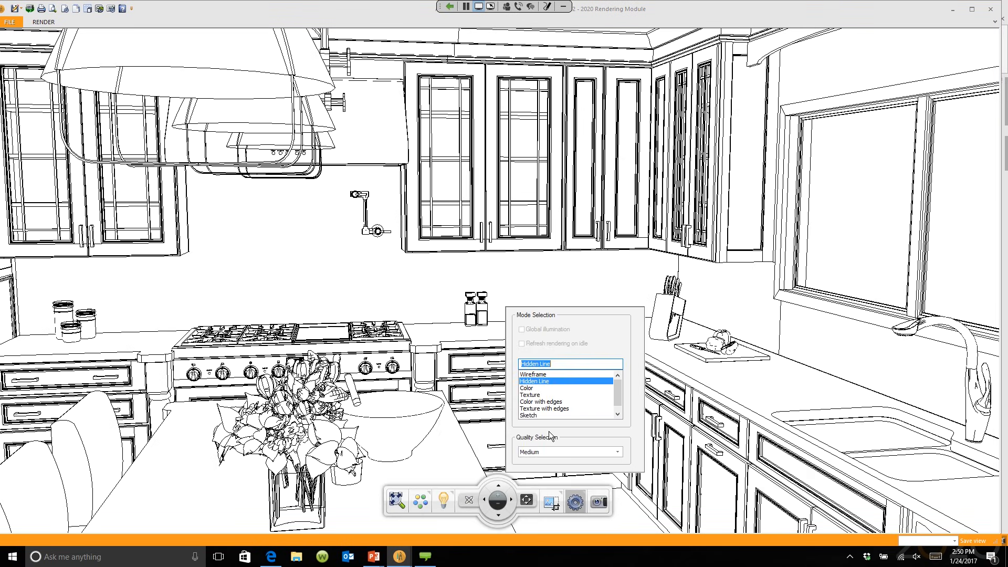
pyautogui.click(531, 395)
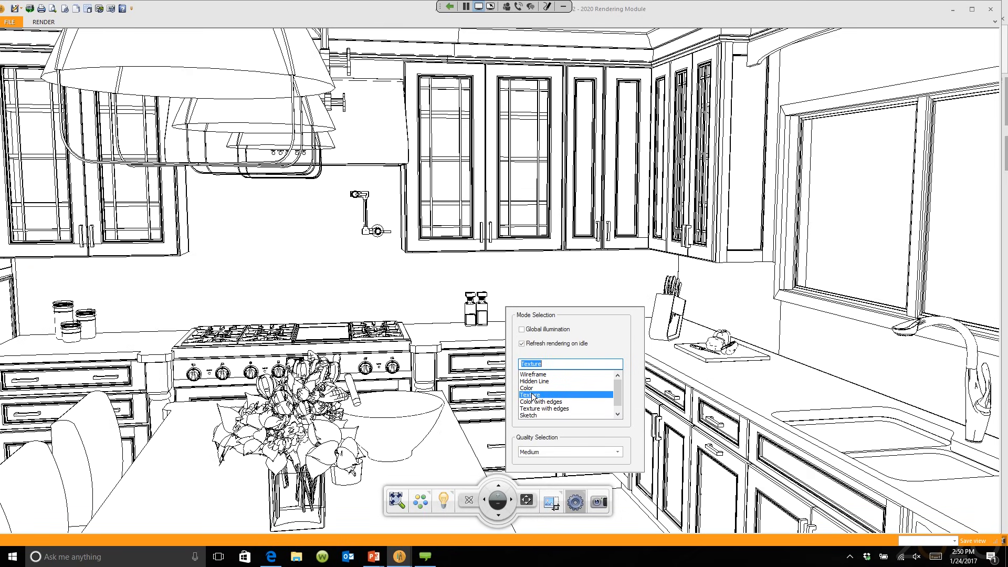
pyautogui.click(522, 329)
pyautogui.scroll(3, 474, 342)
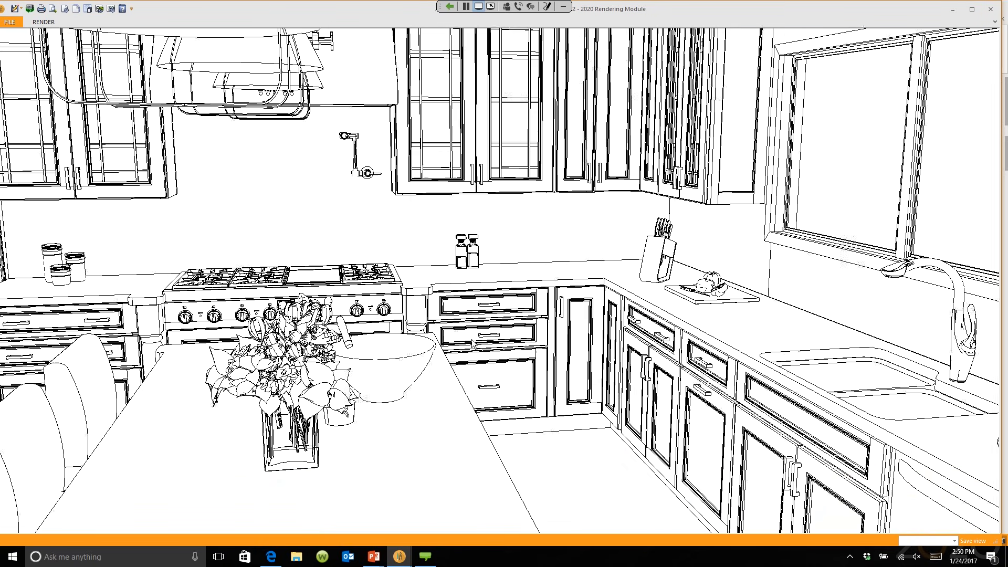
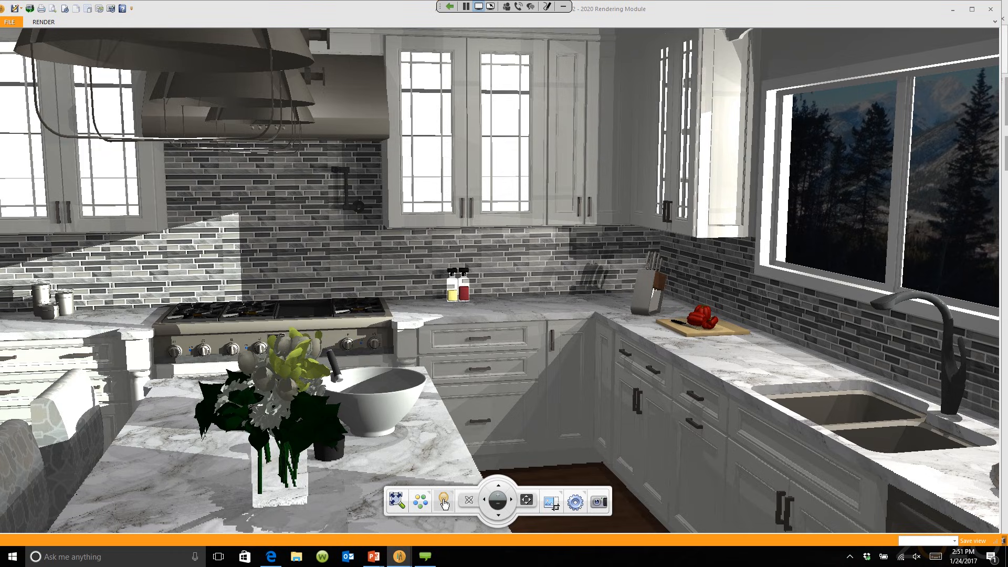
# Step: Hide the sun, enable Ceiling and Scene lighting, and lower the Ambient slider for night
pyautogui.click(444, 501)
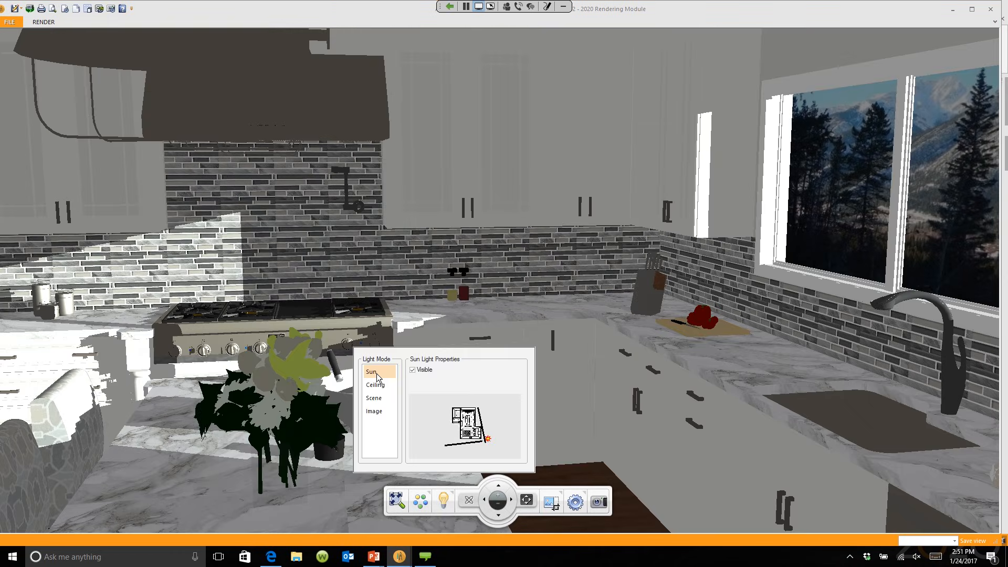
pyautogui.click(413, 371)
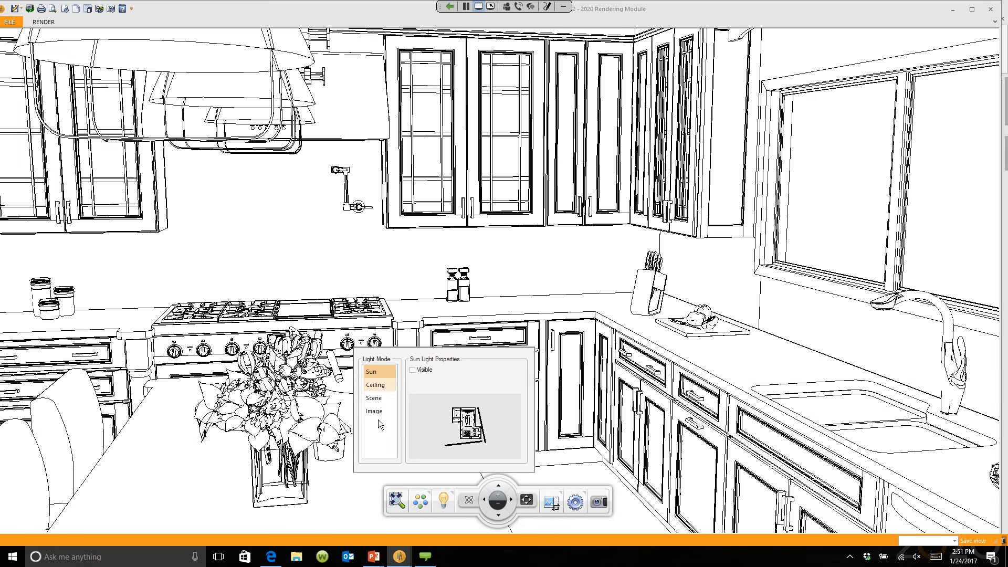
pyautogui.click(382, 384)
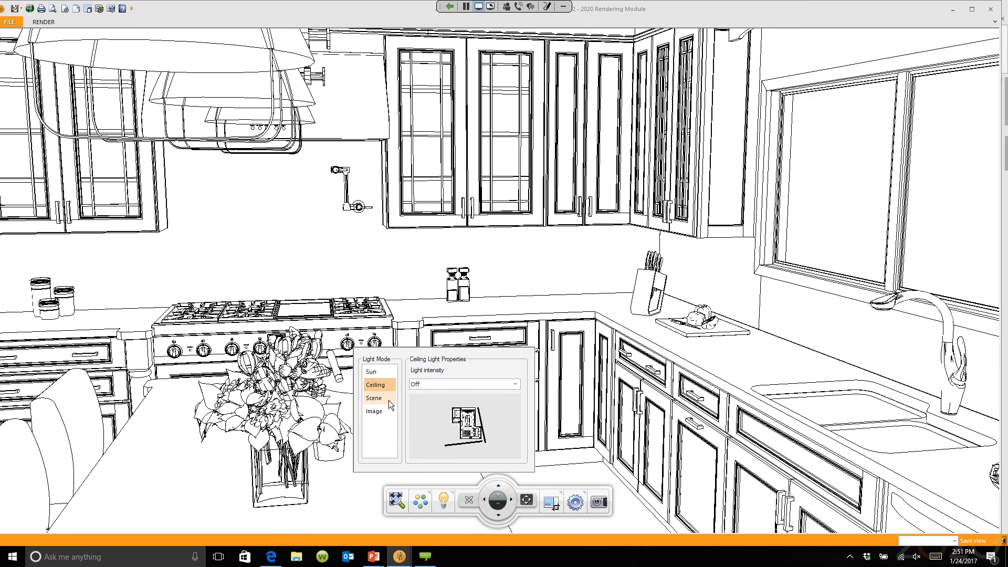
pyautogui.click(387, 399)
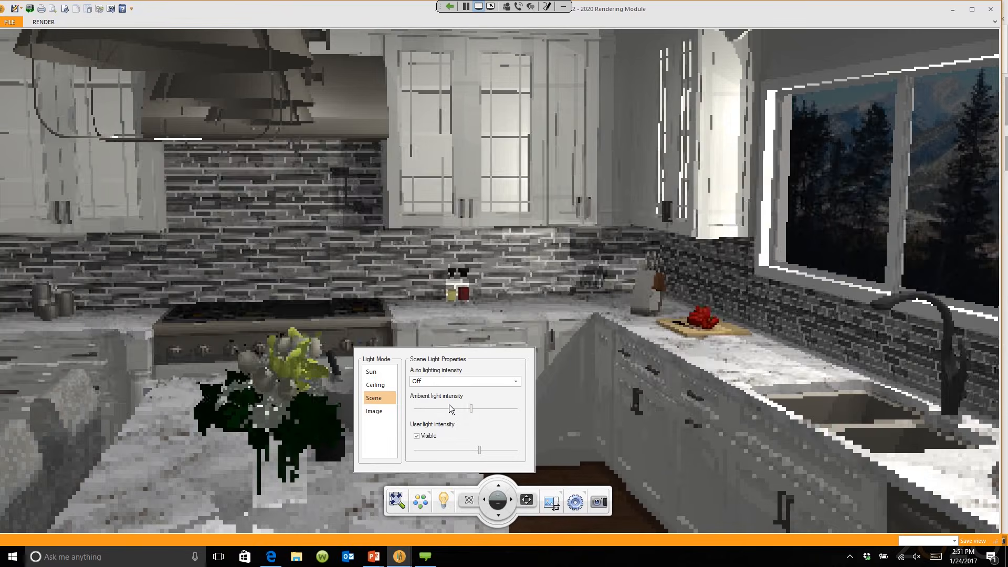
pyautogui.click(473, 409)
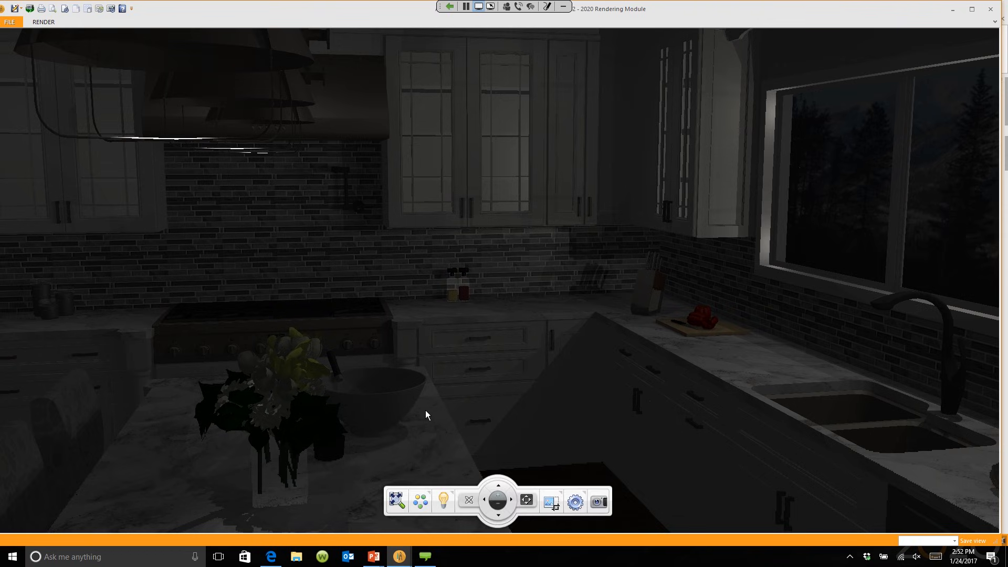
# Step: Return to the floor plan and launch the Lighting Wizard from the ITEMS tab
pyautogui.moveTo(398, 560)
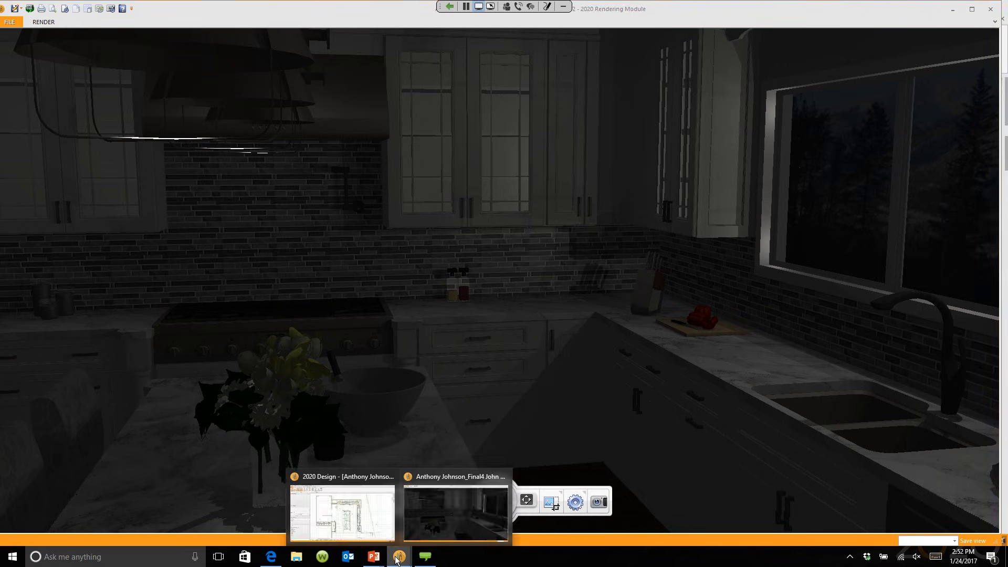
pyautogui.click(342, 506)
pyautogui.click(133, 19)
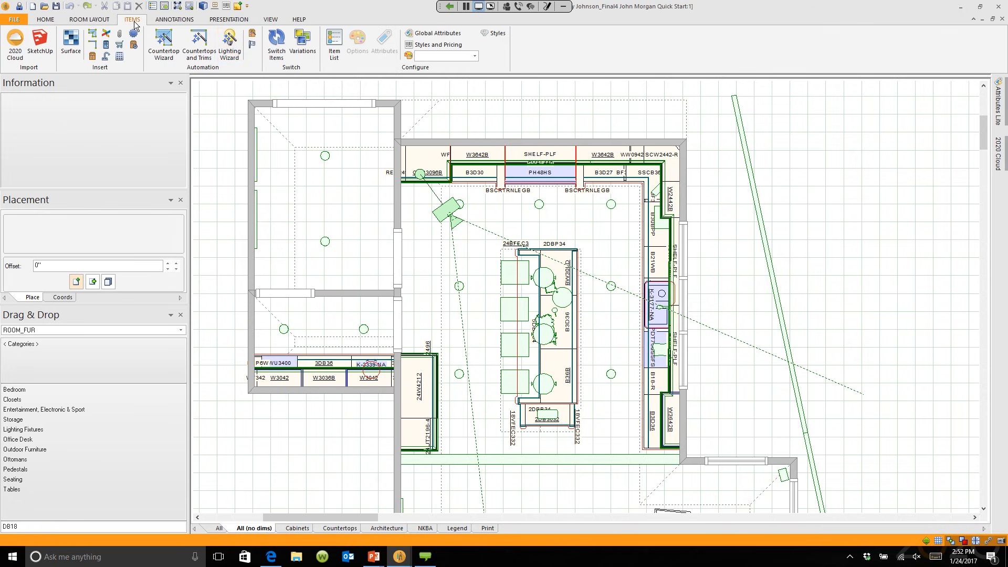
pyautogui.click(230, 48)
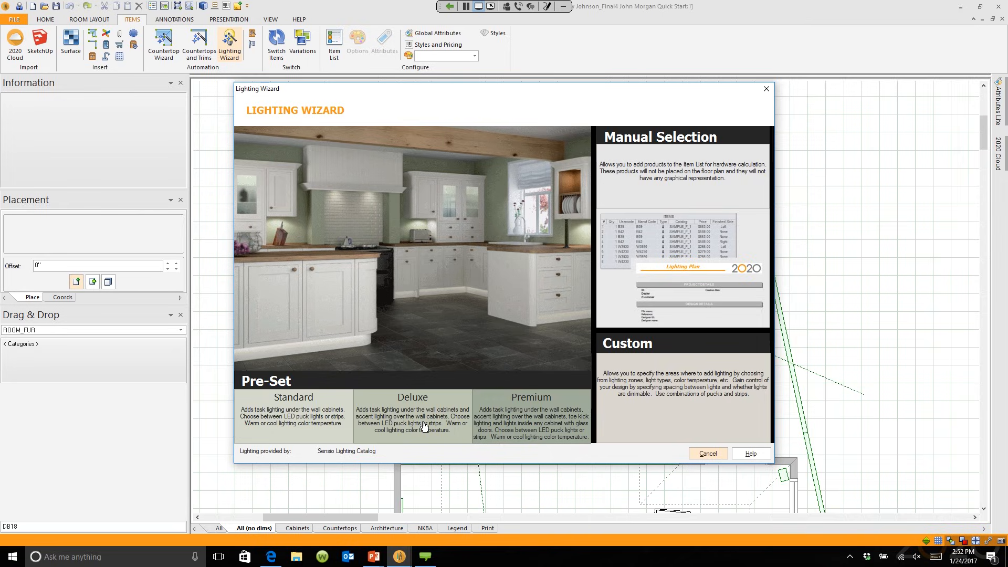
# Step: Use the Premium package with Standard-dimmable warm-white LED 12V 2.5W 36D Flex Strips under wall cabinets
pyautogui.click(544, 415)
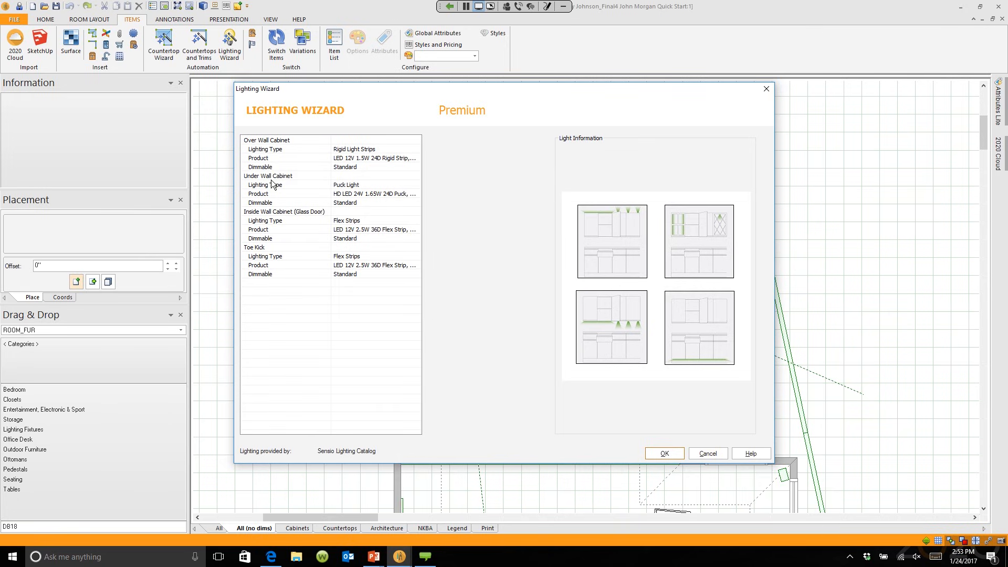
pyautogui.click(354, 186)
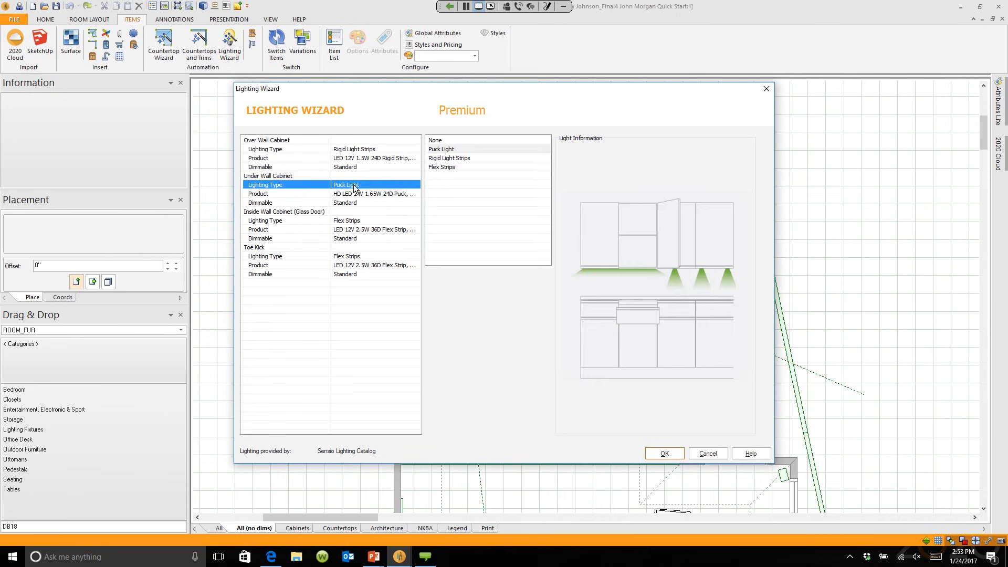
pyautogui.click(441, 167)
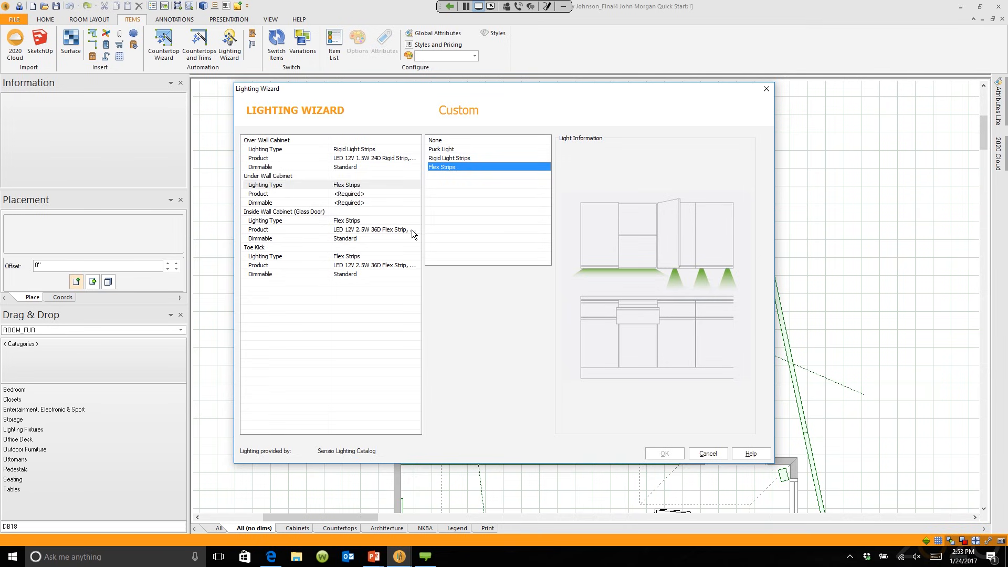
pyautogui.click(343, 194)
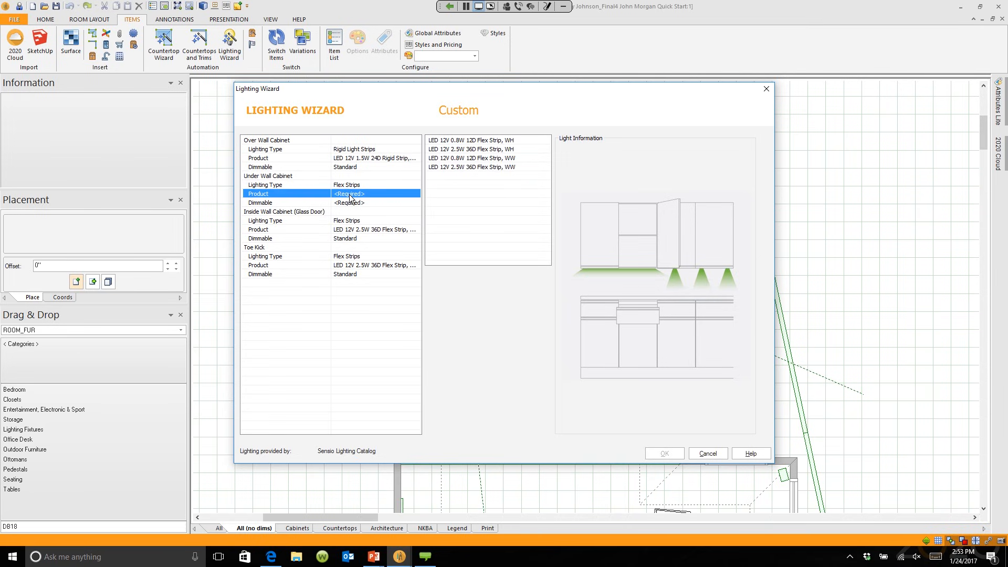
pyautogui.click(461, 167)
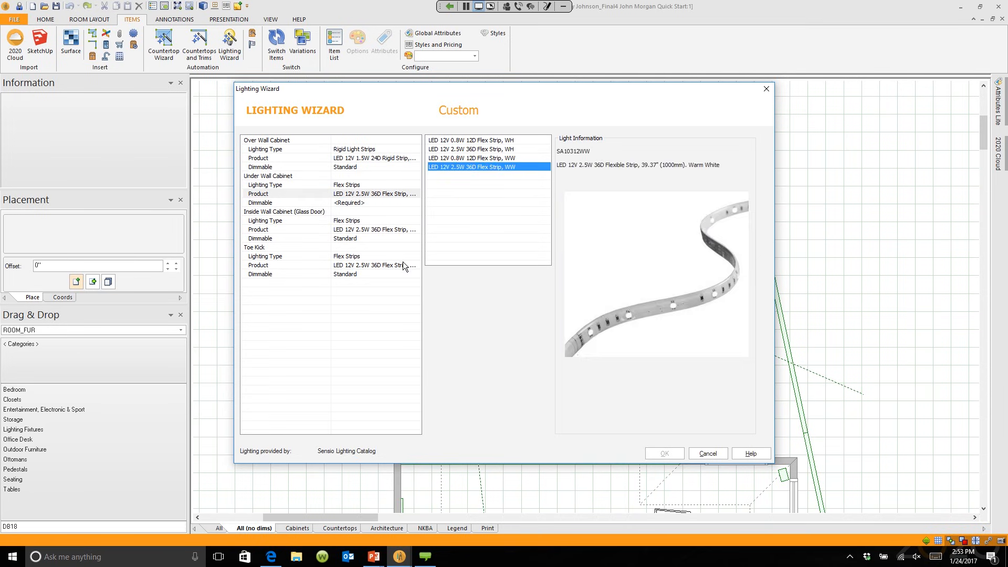
pyautogui.click(342, 202)
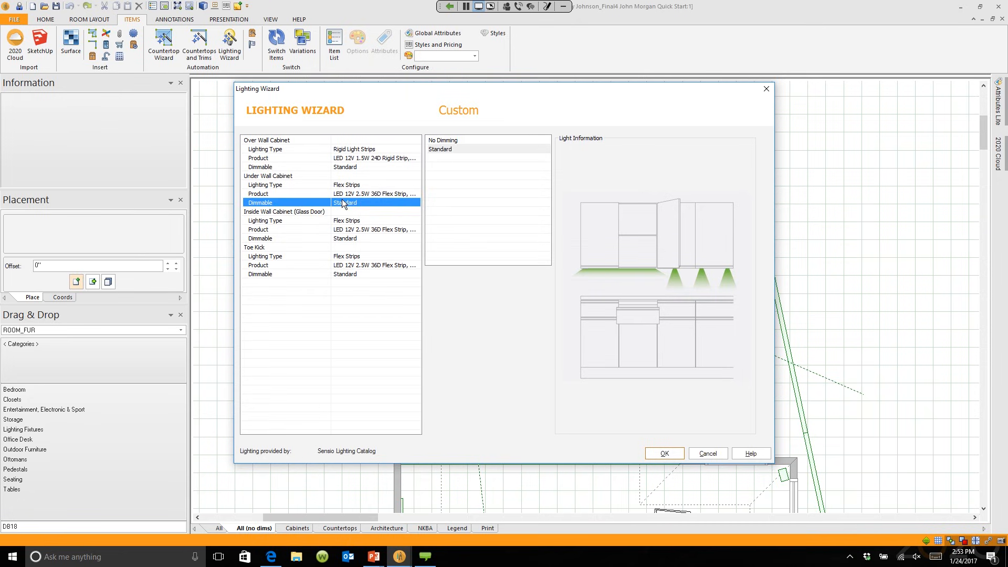
pyautogui.click(445, 149)
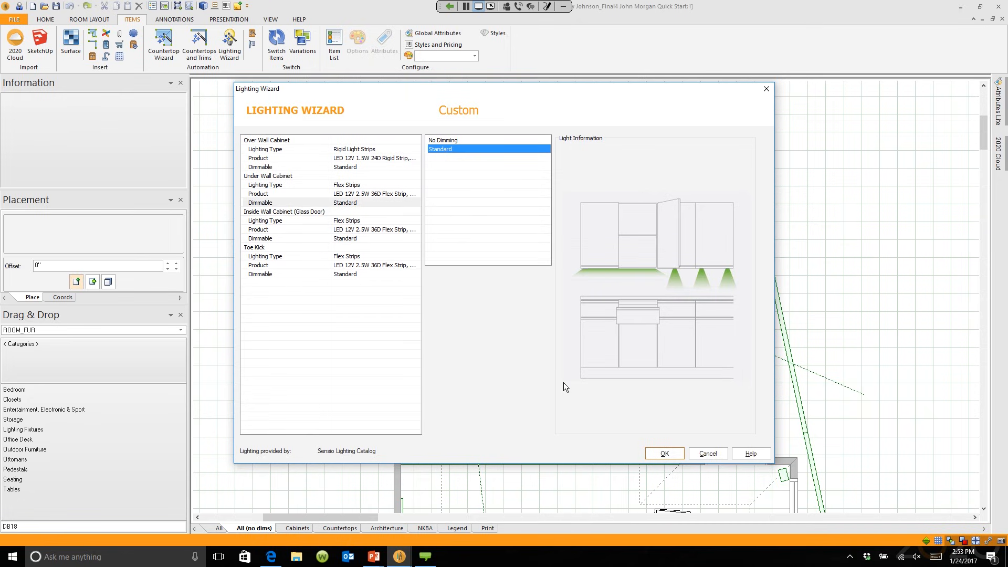
pyautogui.click(663, 453)
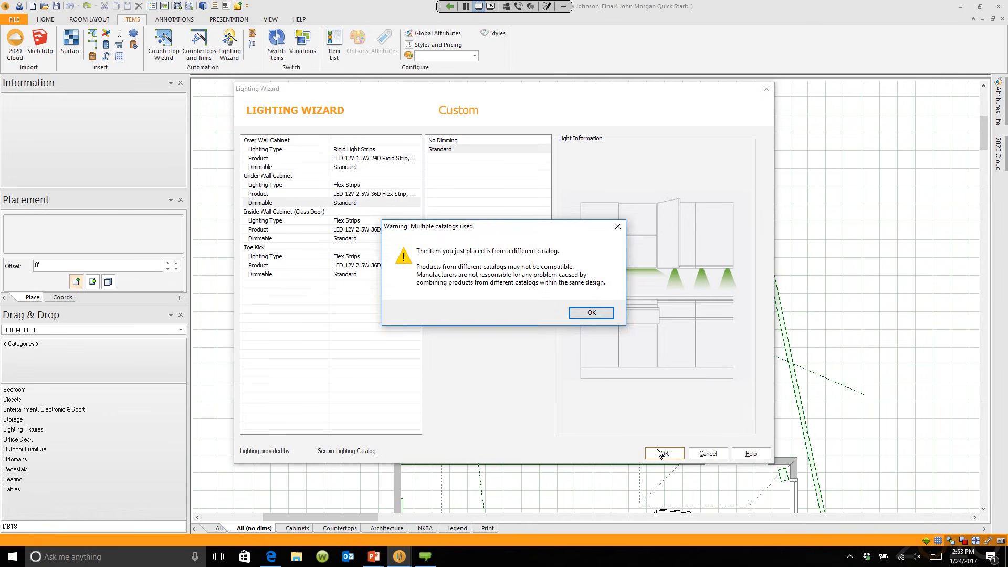
# Step: Accept the 'Multiple catalogs used' warning so the light fixtures are placed
pyautogui.click(609, 314)
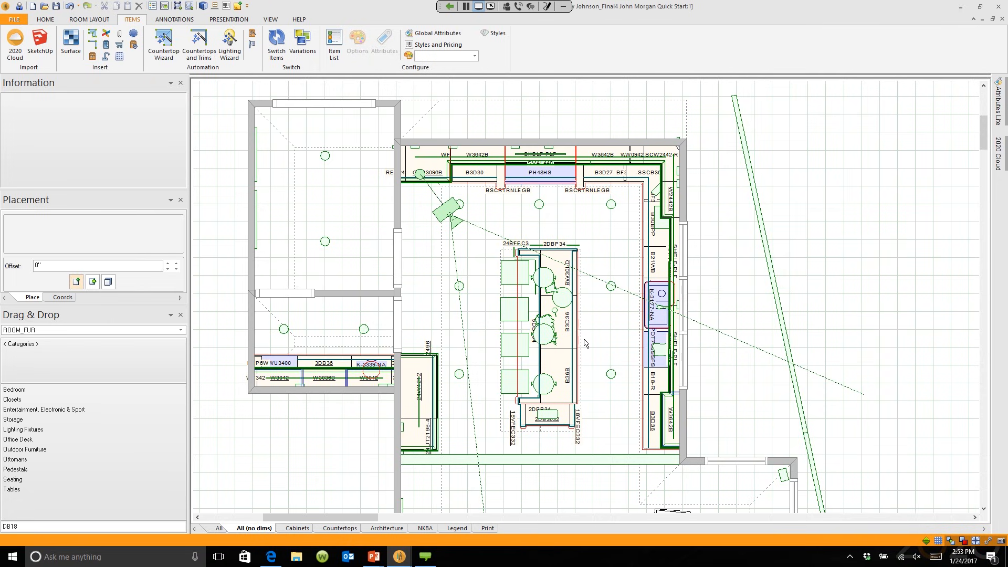
pyautogui.moveTo(408, 546)
pyautogui.click(439, 514)
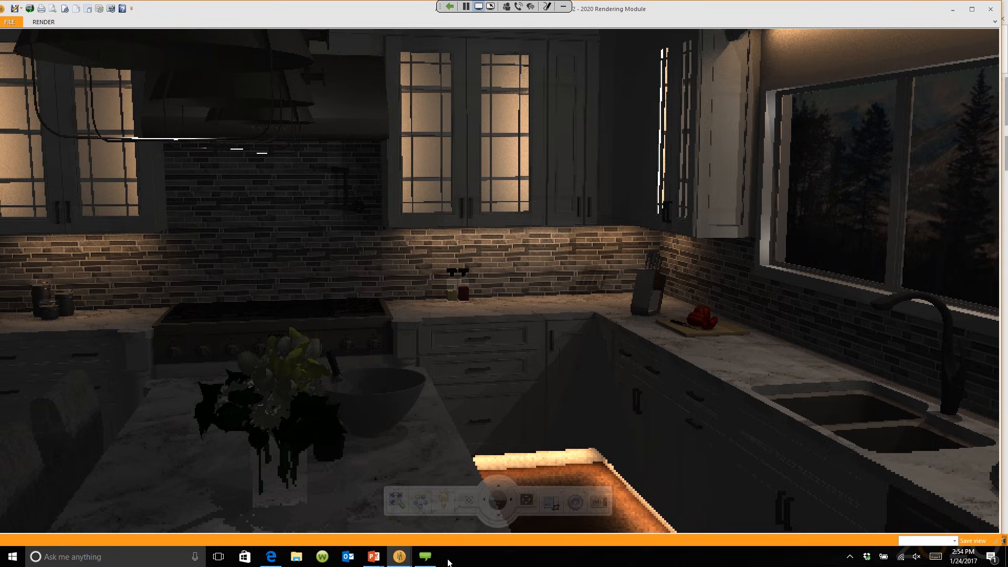
pyautogui.moveTo(401, 559)
pyautogui.click(381, 500)
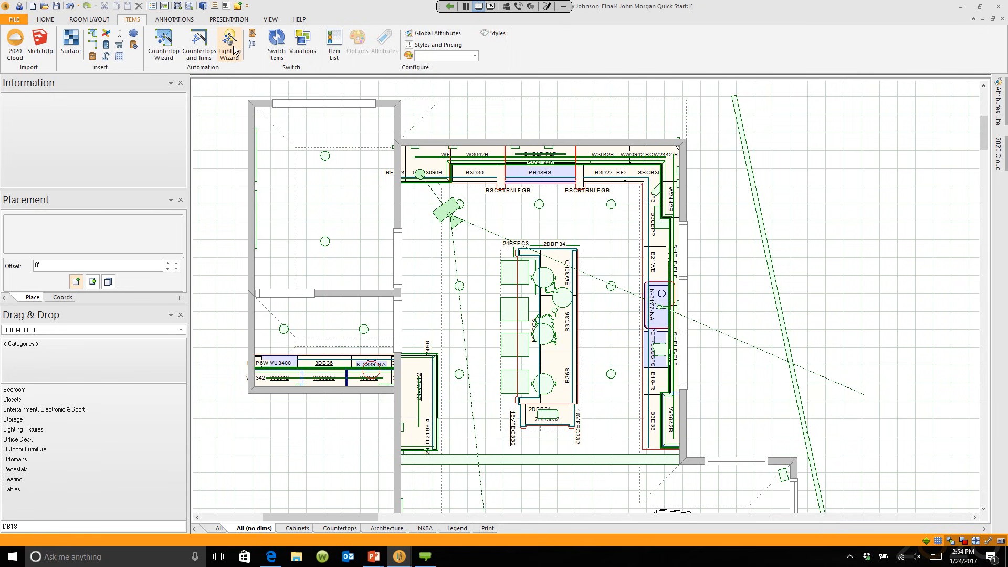
pyautogui.moveTo(399, 557)
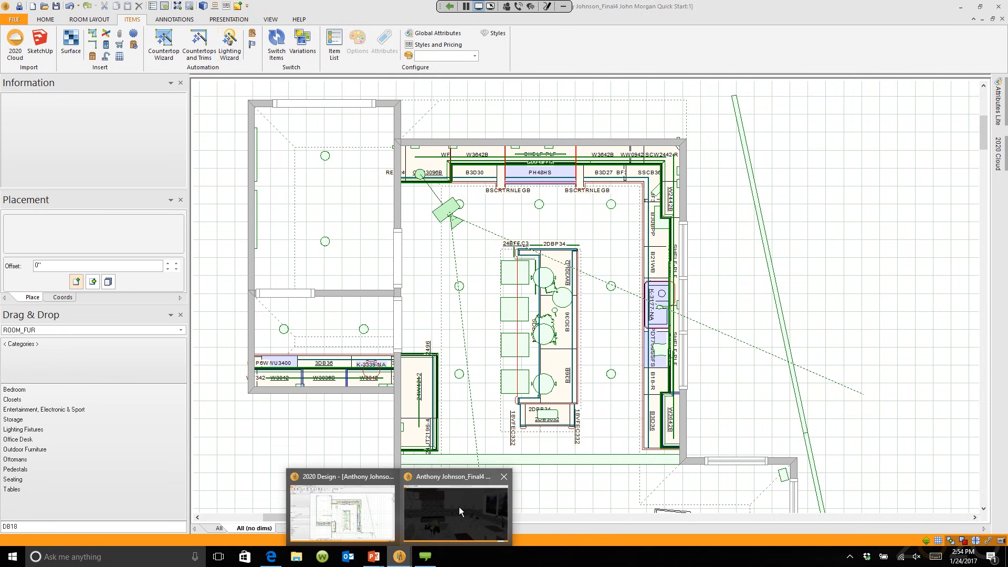
# Step: Increase the Ambient light intensity in the Rendering Module and nudge the camera view
pyautogui.click(459, 506)
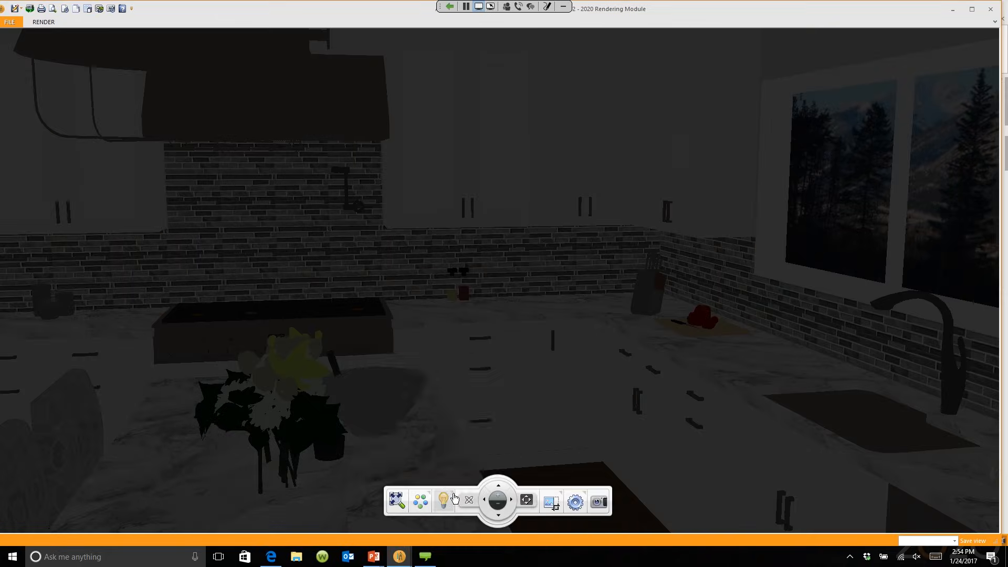
pyautogui.click(454, 499)
pyautogui.moveTo(418, 408); pyautogui.dragTo(447, 410)
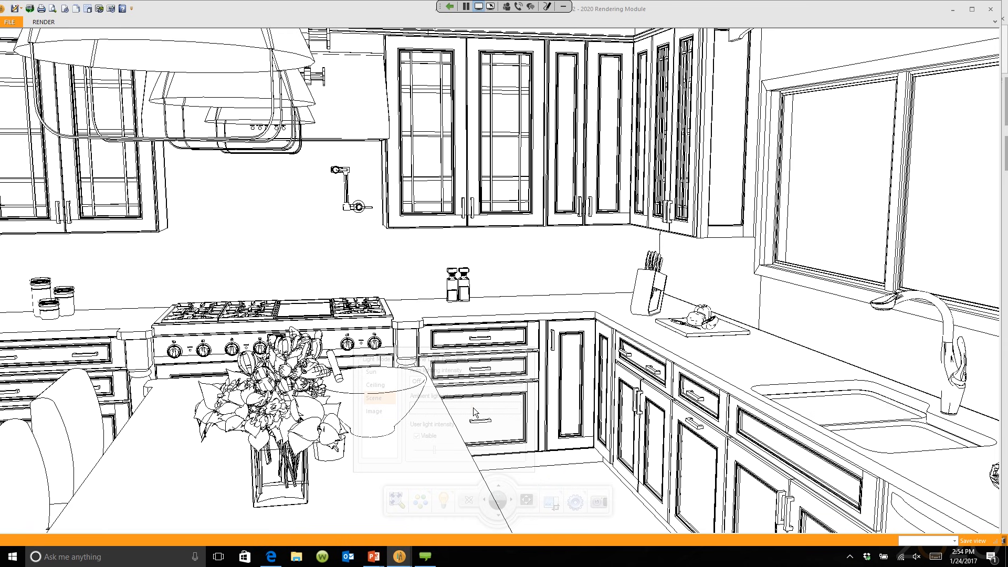
pyautogui.moveTo(524, 227)
pyautogui.mouseDown()
pyautogui.moveTo(521, 309)
pyautogui.moveTo(526, 242)
pyautogui.mouseUp()
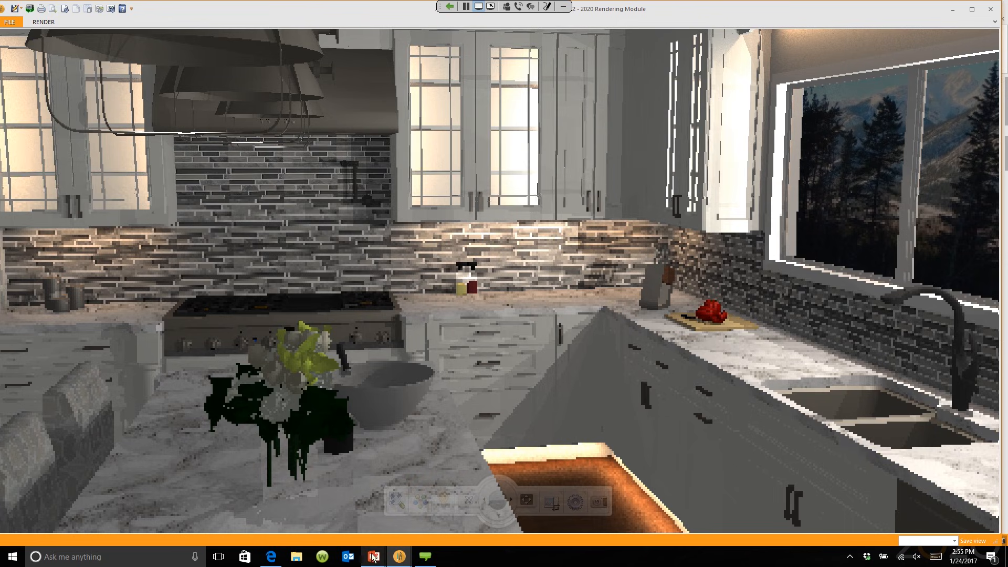
# Step: Resume the slide show and advance to the 'Technology is Changing the Showroom Experience' slide
pyautogui.moveTo(374, 557)
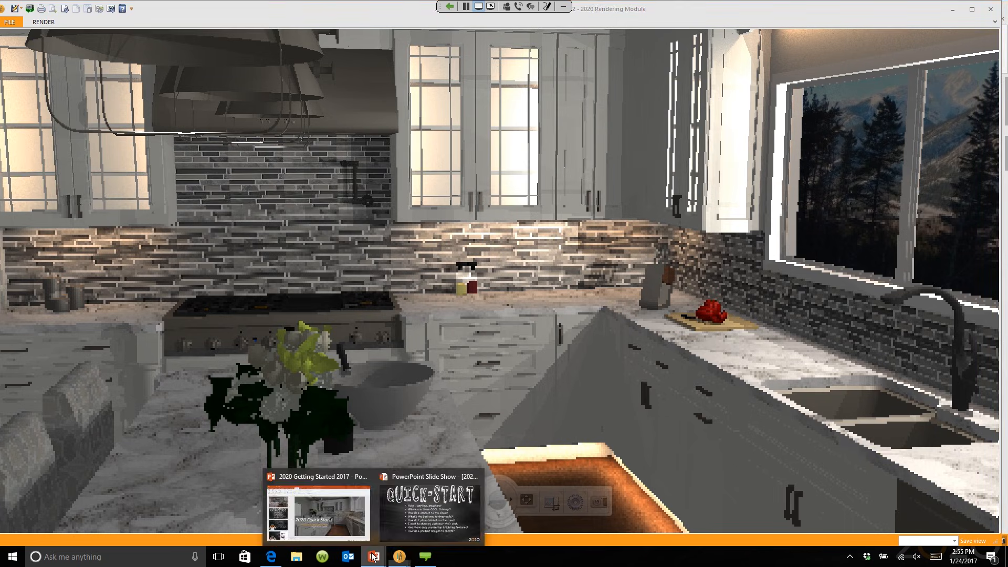
pyautogui.click(428, 510)
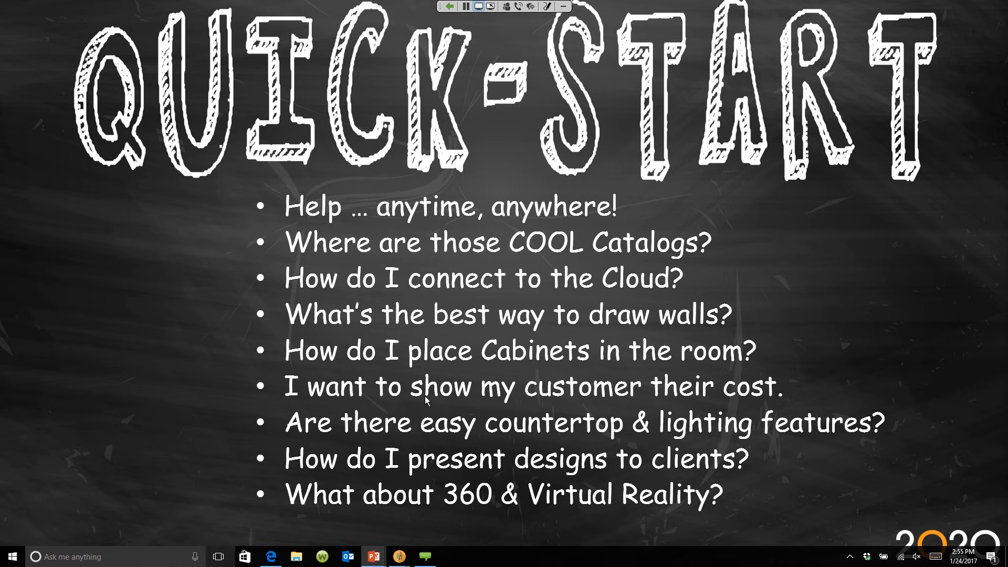
pyautogui.click(425, 396)
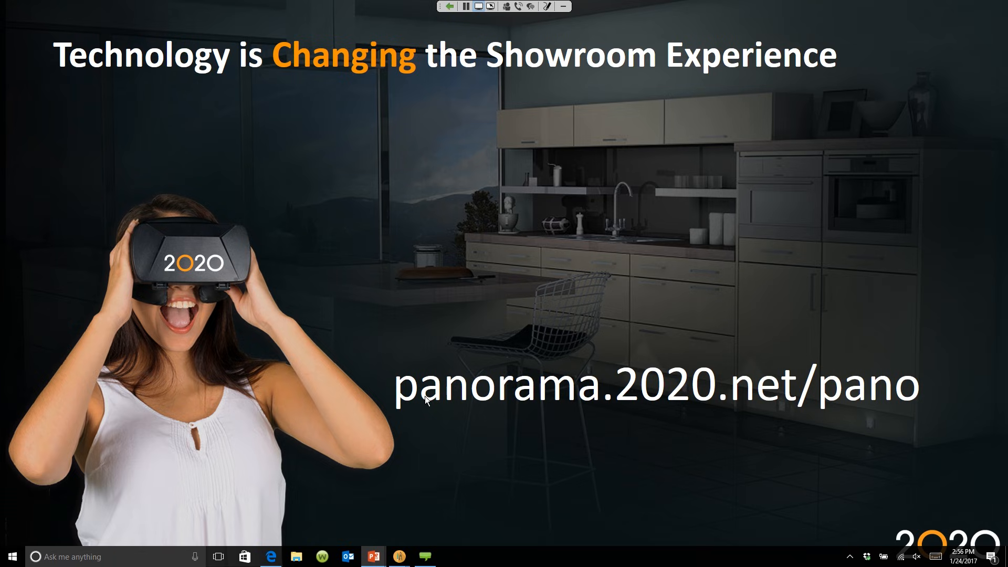
# Step: Open the 2020 Design Panorama Gallery from the Interactive Panoramas tab in Edge
pyautogui.click(271, 556)
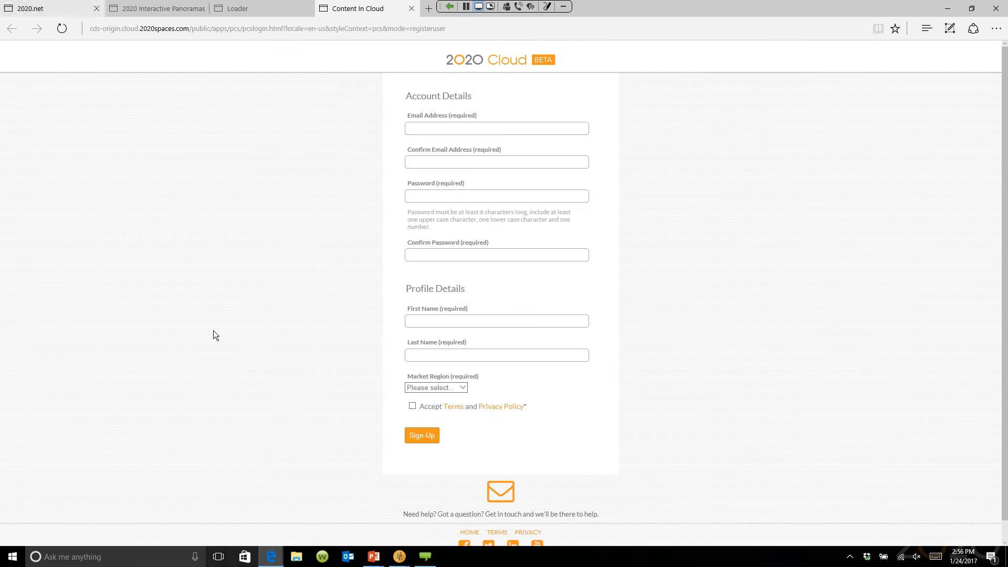
pyautogui.click(120, 9)
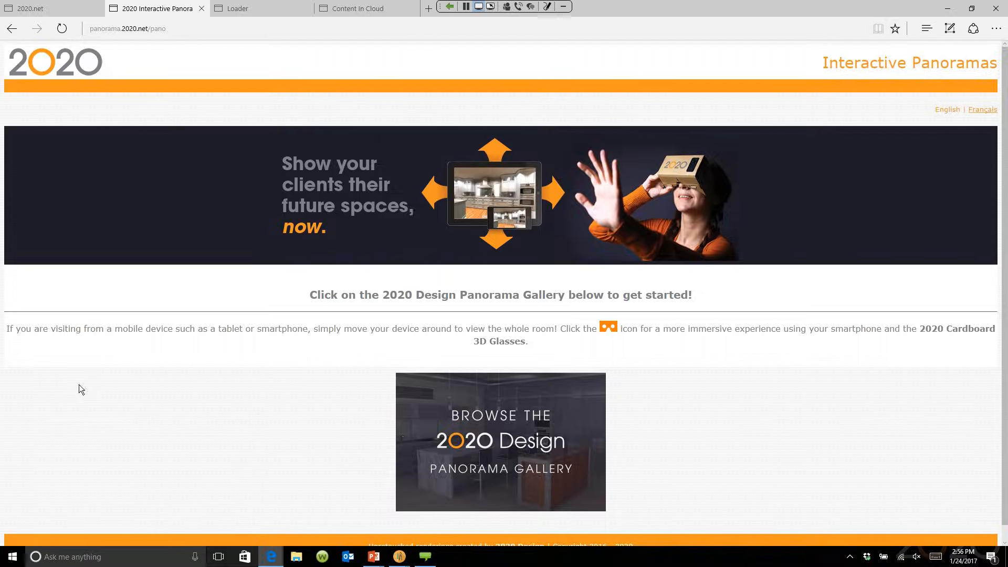
pyautogui.click(510, 447)
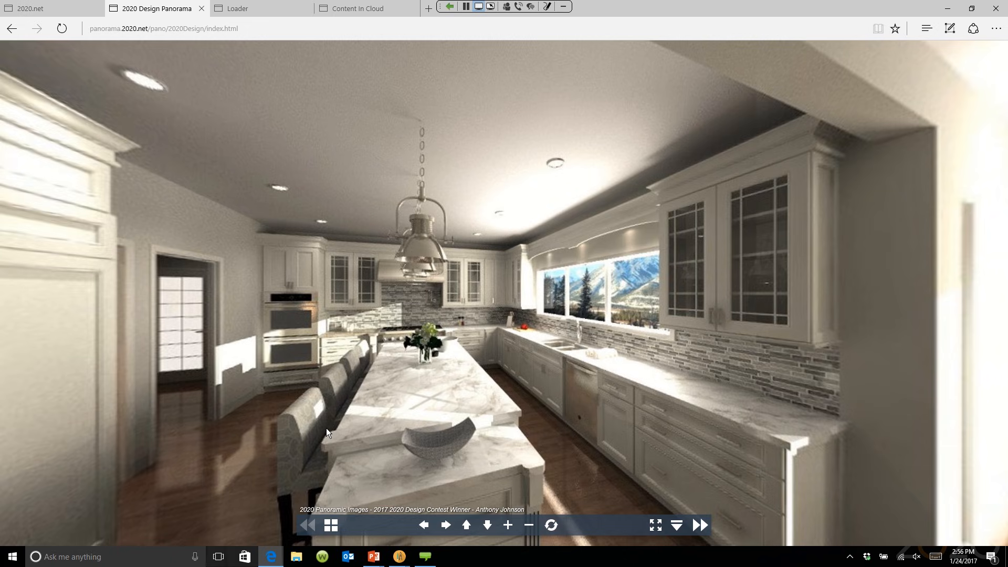
# Step: Rotate the contest-winning kitchen panorama left and right, then tilt down to the floor and up
pyautogui.moveTo(327, 432); pyautogui.dragTo(381, 381)
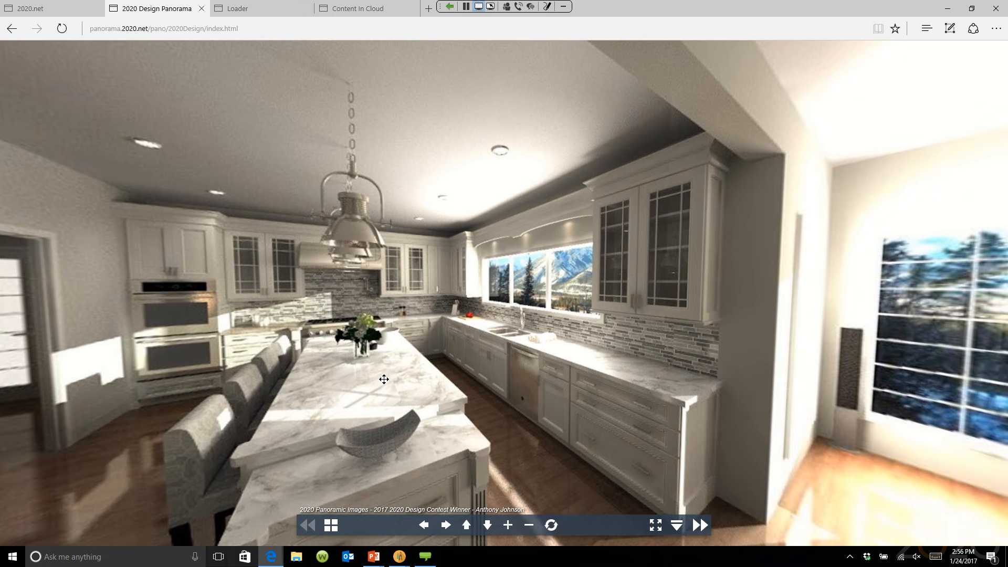
pyautogui.moveTo(383, 379); pyautogui.dragTo(433, 364)
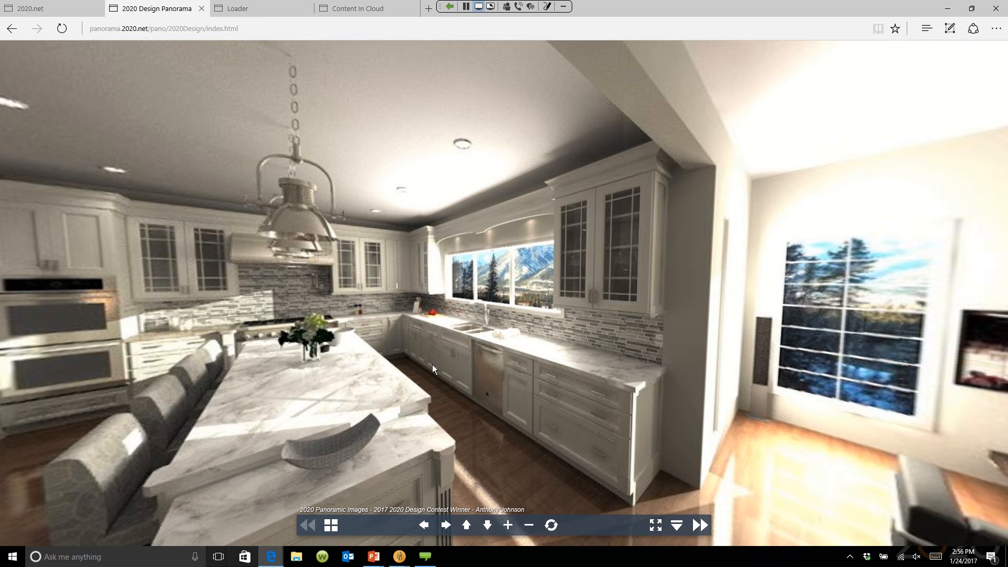
pyautogui.moveTo(433, 364); pyautogui.dragTo(391, 365)
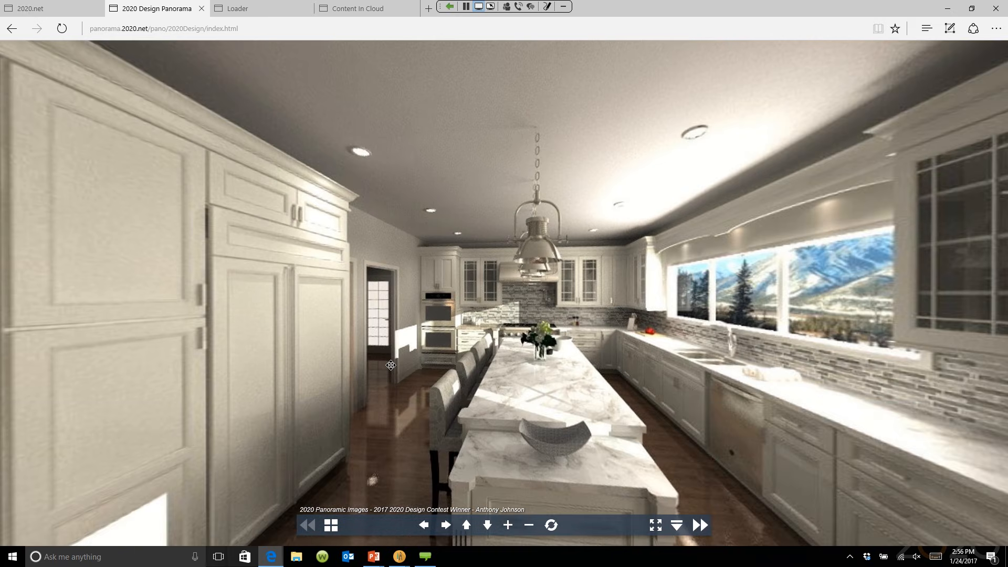
pyautogui.moveTo(390, 365); pyautogui.dragTo(428, 378)
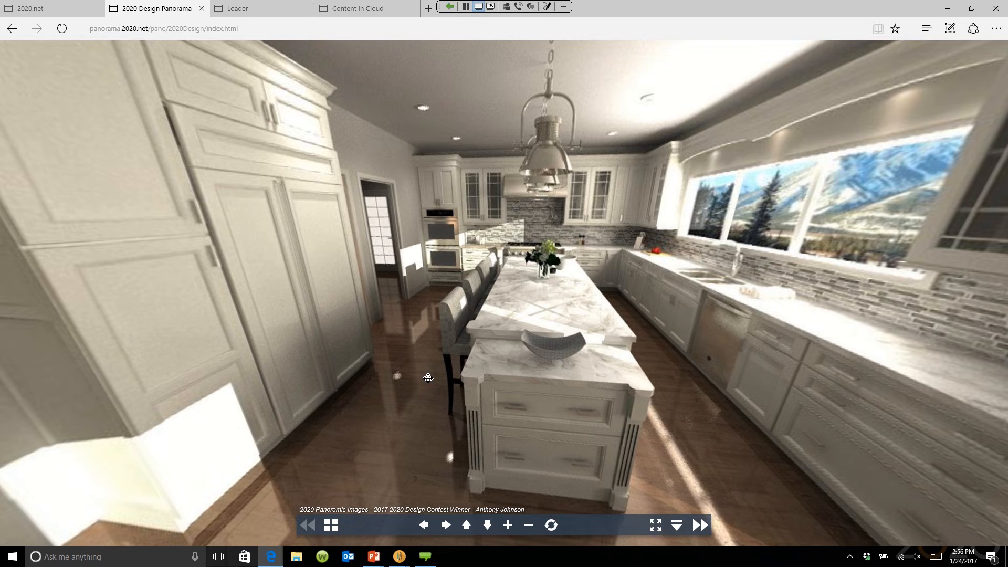
pyautogui.moveTo(428, 378); pyautogui.dragTo(428, 379)
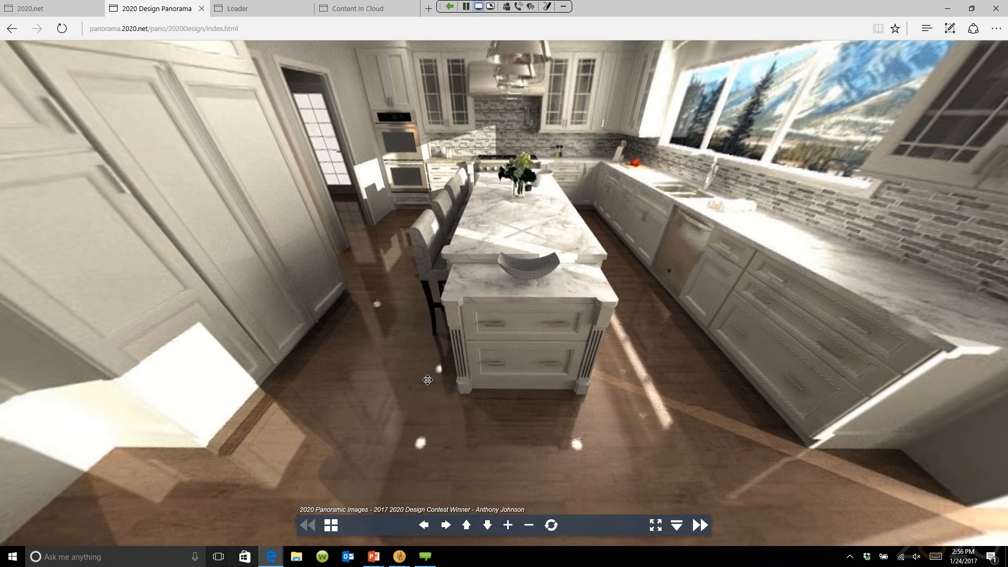
pyautogui.moveTo(427, 380); pyautogui.dragTo(426, 357)
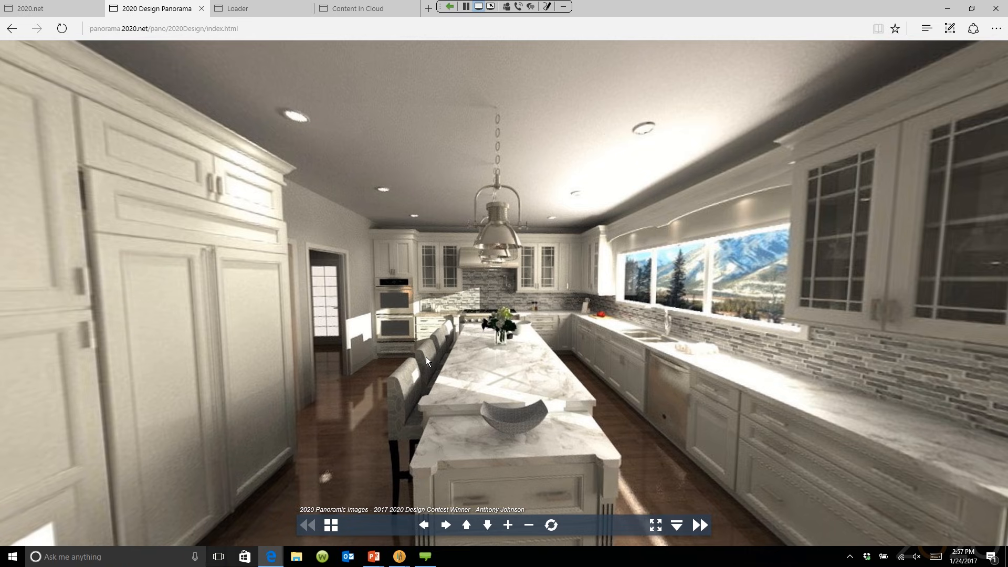
# Step: Bring back the night-lit render and orbit toward the range hood, backsplash and window
pyautogui.click(400, 557)
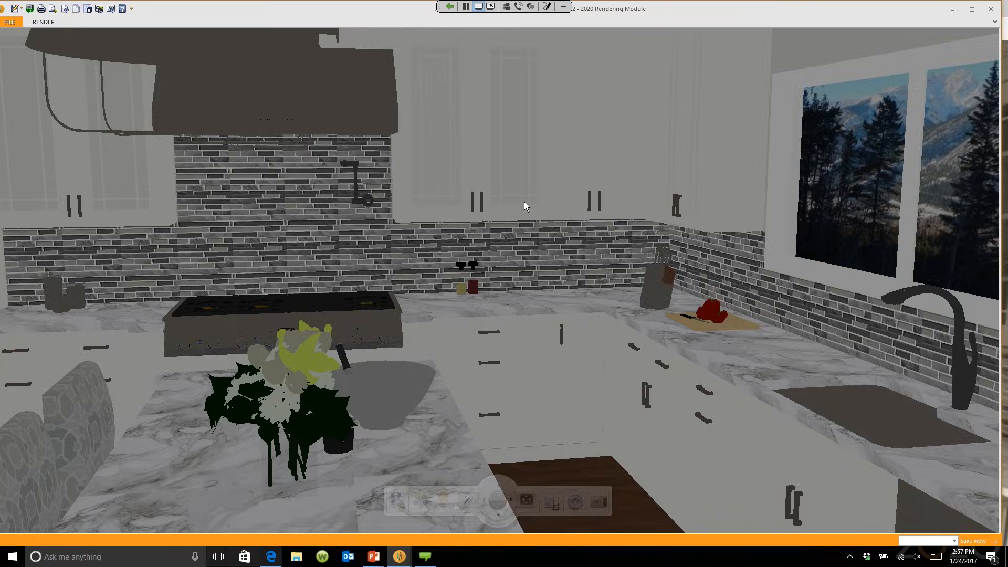
pyautogui.moveTo(375, 254)
pyautogui.mouseDown()
pyautogui.moveTo(377, 238)
pyautogui.moveTo(74, 65)
pyautogui.mouseUp()
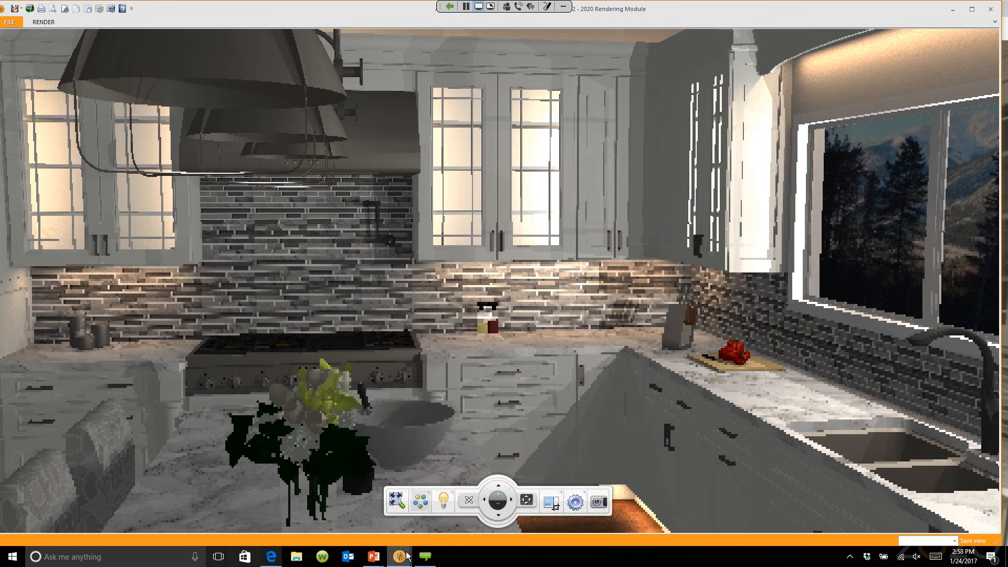
# Step: Switch back to the browser panorama and rotate the view along the marble island
pyautogui.moveTo(407, 555)
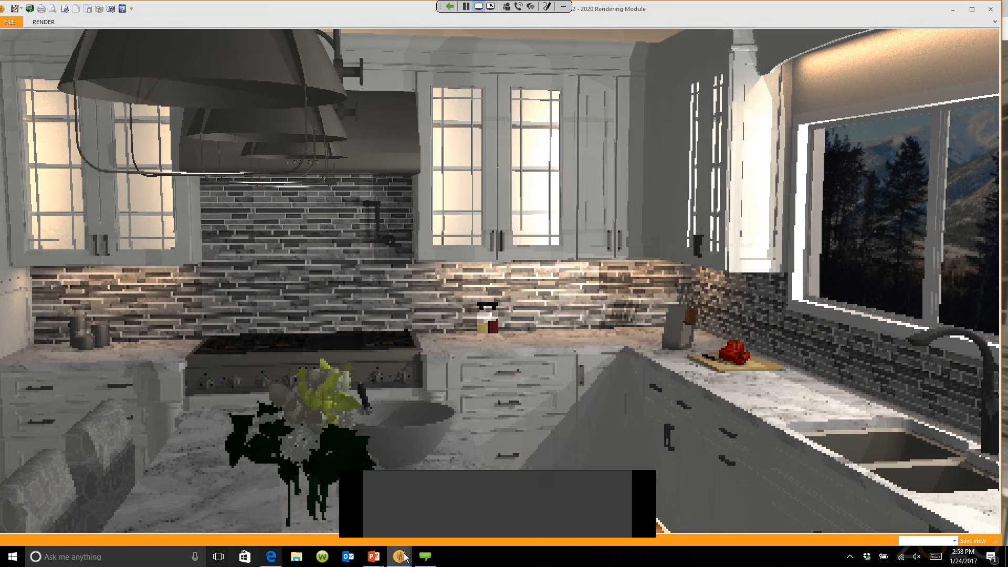
pyautogui.click(269, 551)
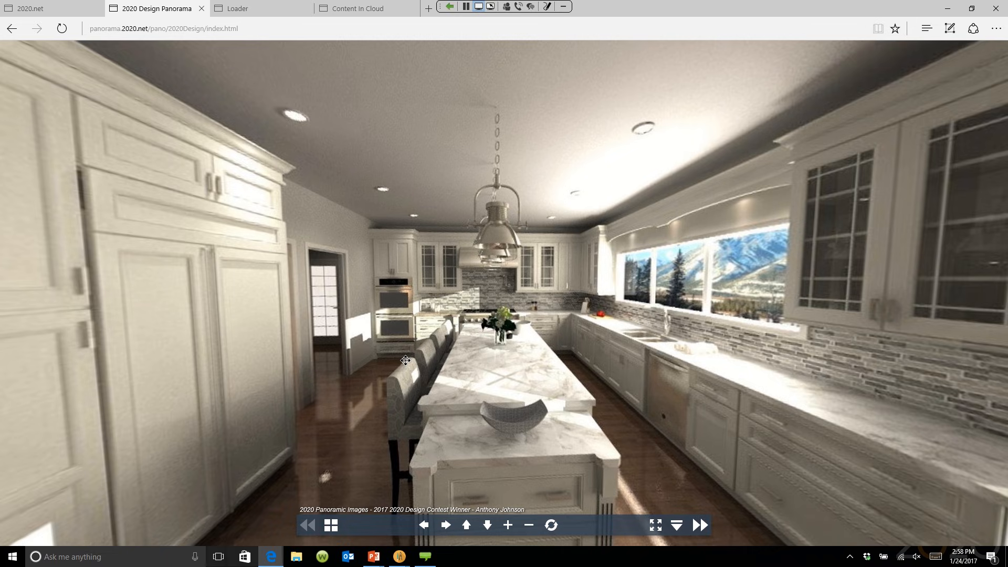
pyautogui.moveTo(406, 360); pyautogui.dragTo(357, 395)
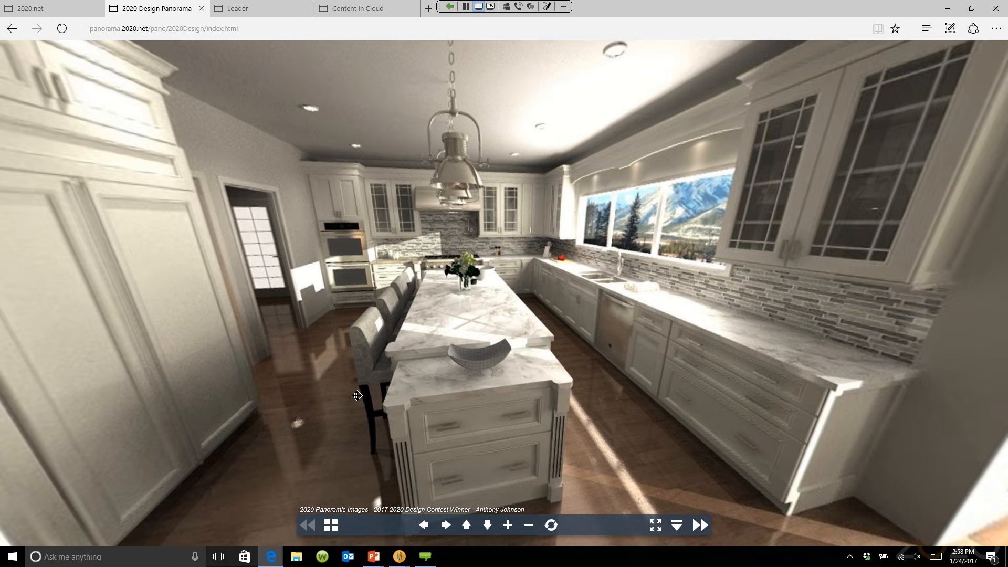
pyautogui.moveTo(357, 395); pyautogui.dragTo(360, 346)
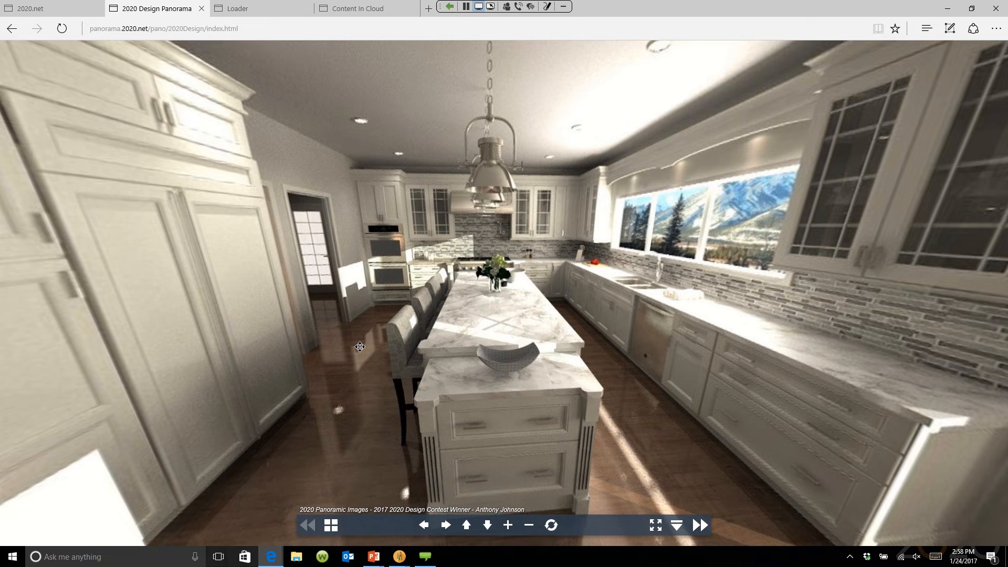
pyautogui.moveTo(359, 347); pyautogui.dragTo(351, 493)
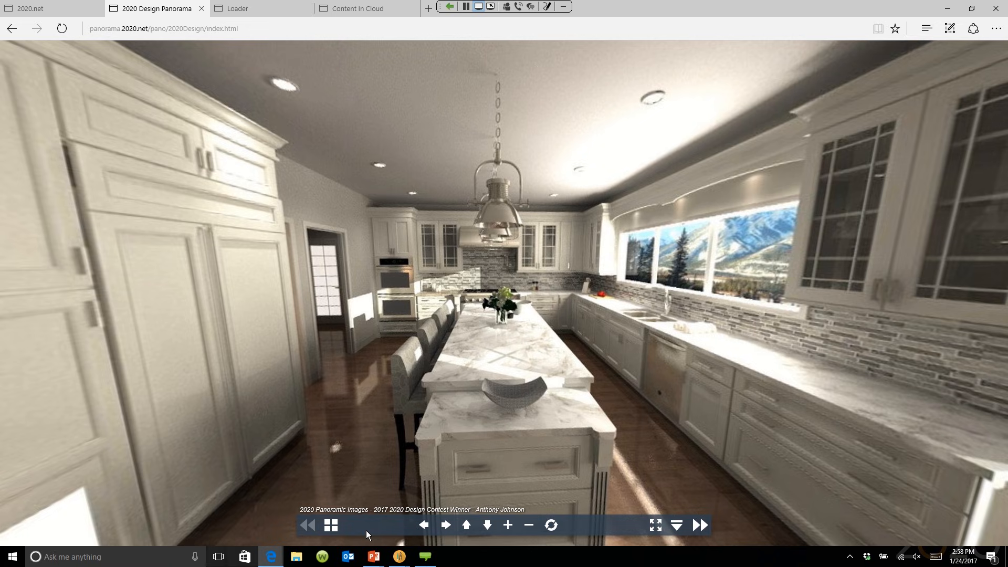
# Step: Bring back the PowerPoint slide show and advance to the VR Showroom Tools slide with the $25 headset
pyautogui.click(374, 557)
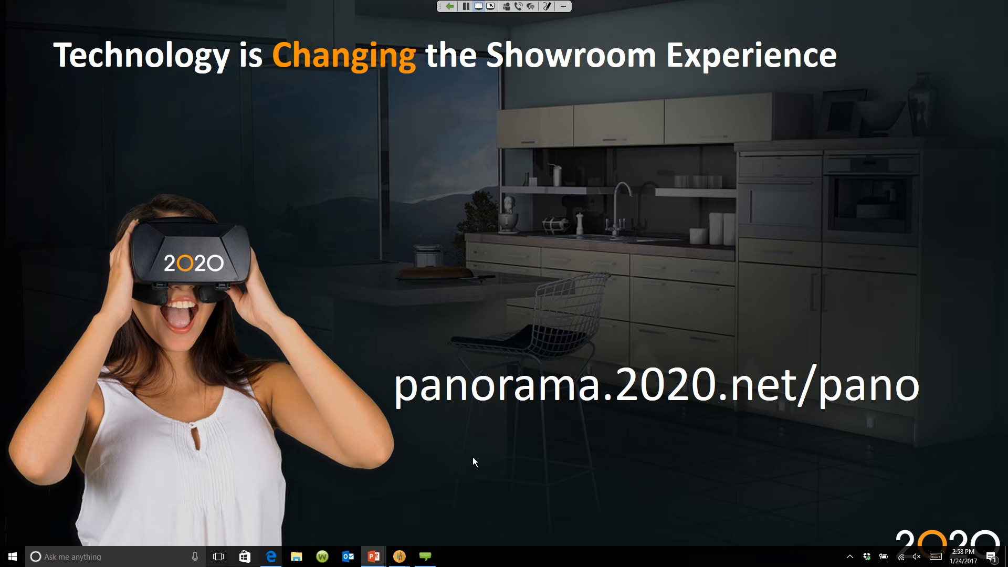
pyautogui.click(654, 456)
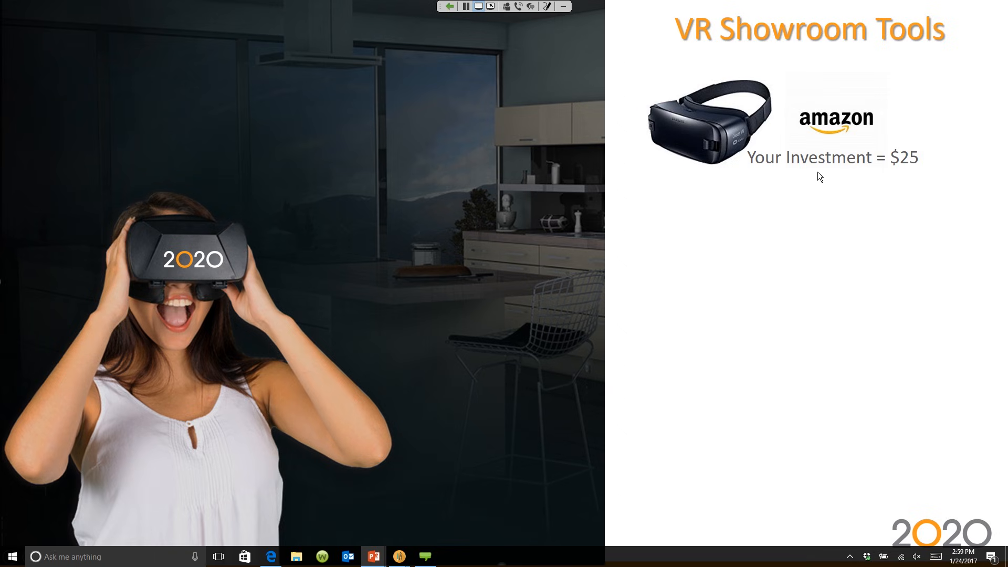
# Step: Show the custom DODOcase viewers priced at $12.50 each on the VR Showroom Tools slide
pyautogui.click(742, 179)
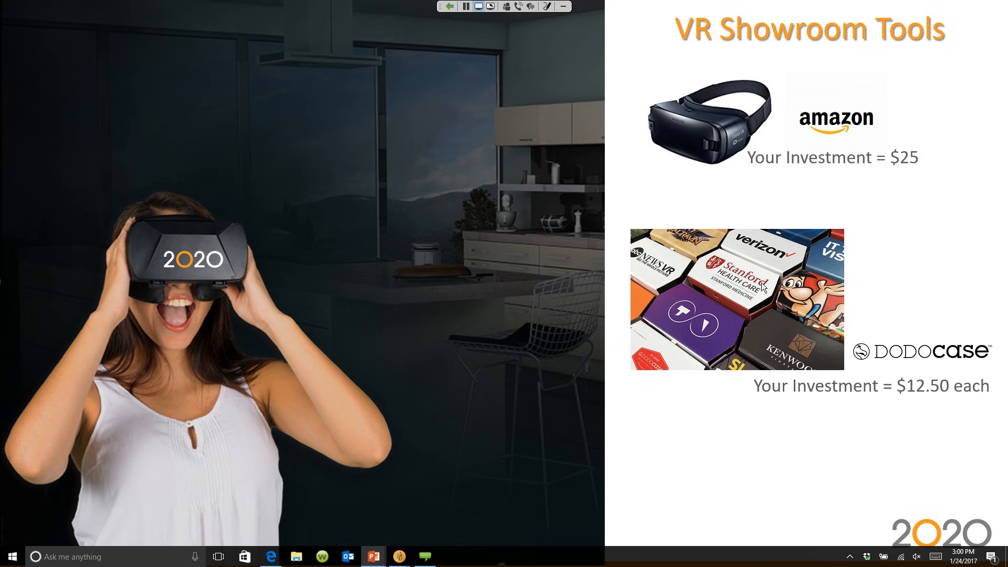
# Step: Reveal the Oculus headset at $600, then advance toward the community slide
pyautogui.click(855, 382)
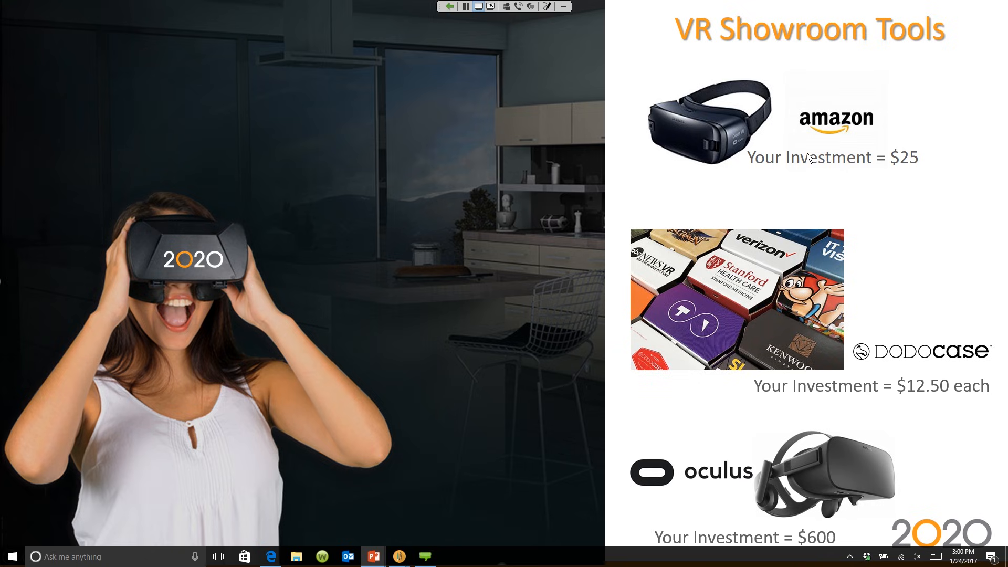
pyautogui.click(747, 193)
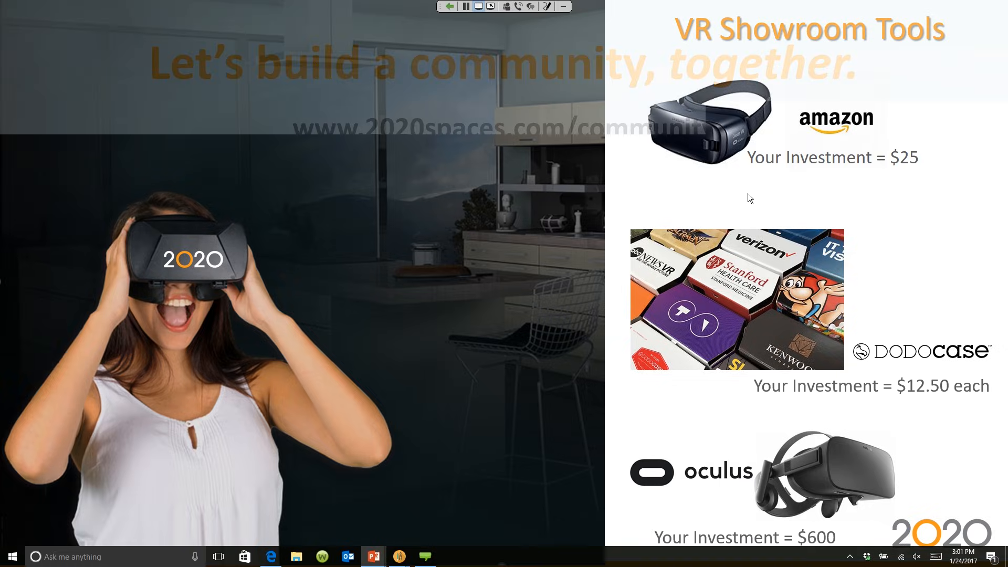